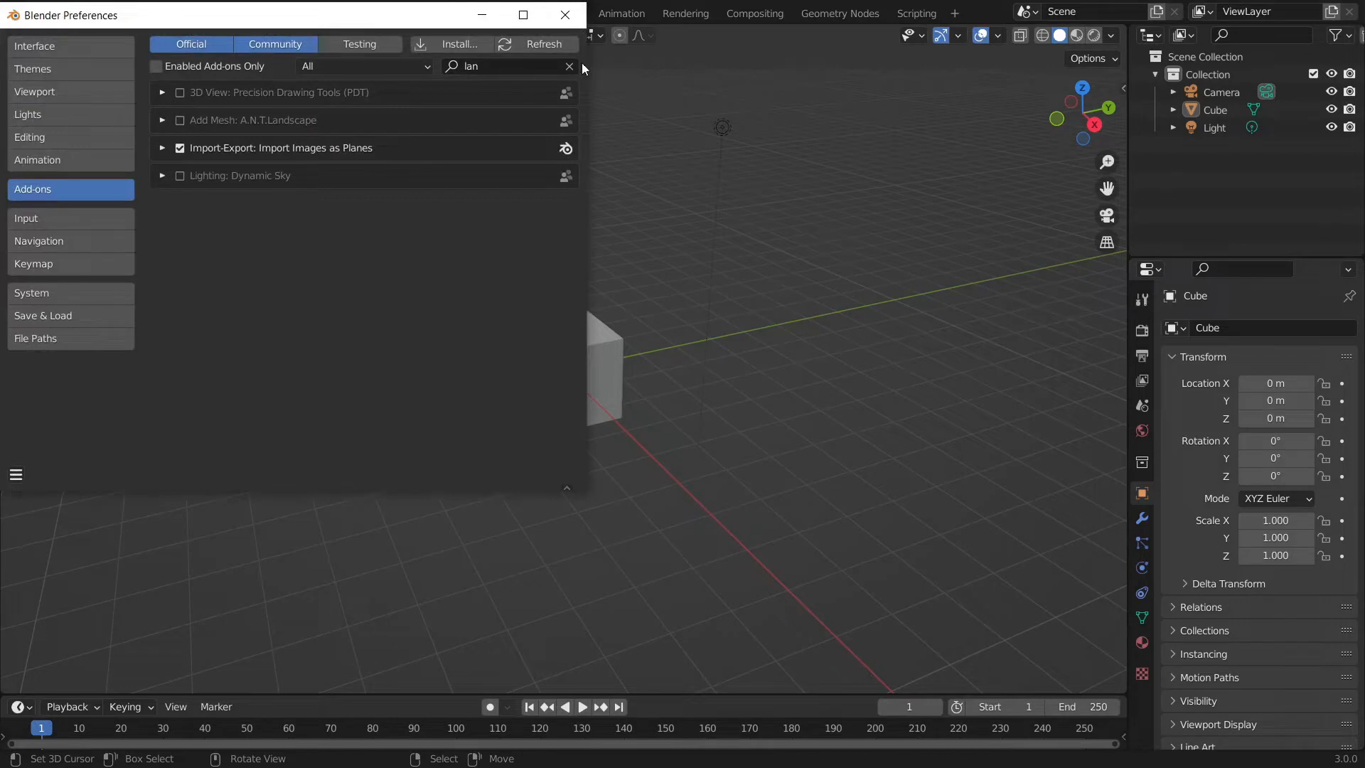
- Search the add-ons for "land" and enable Add Mesh: A.N.T.Landscape
left_click(570, 66)
left_click(525, 69)
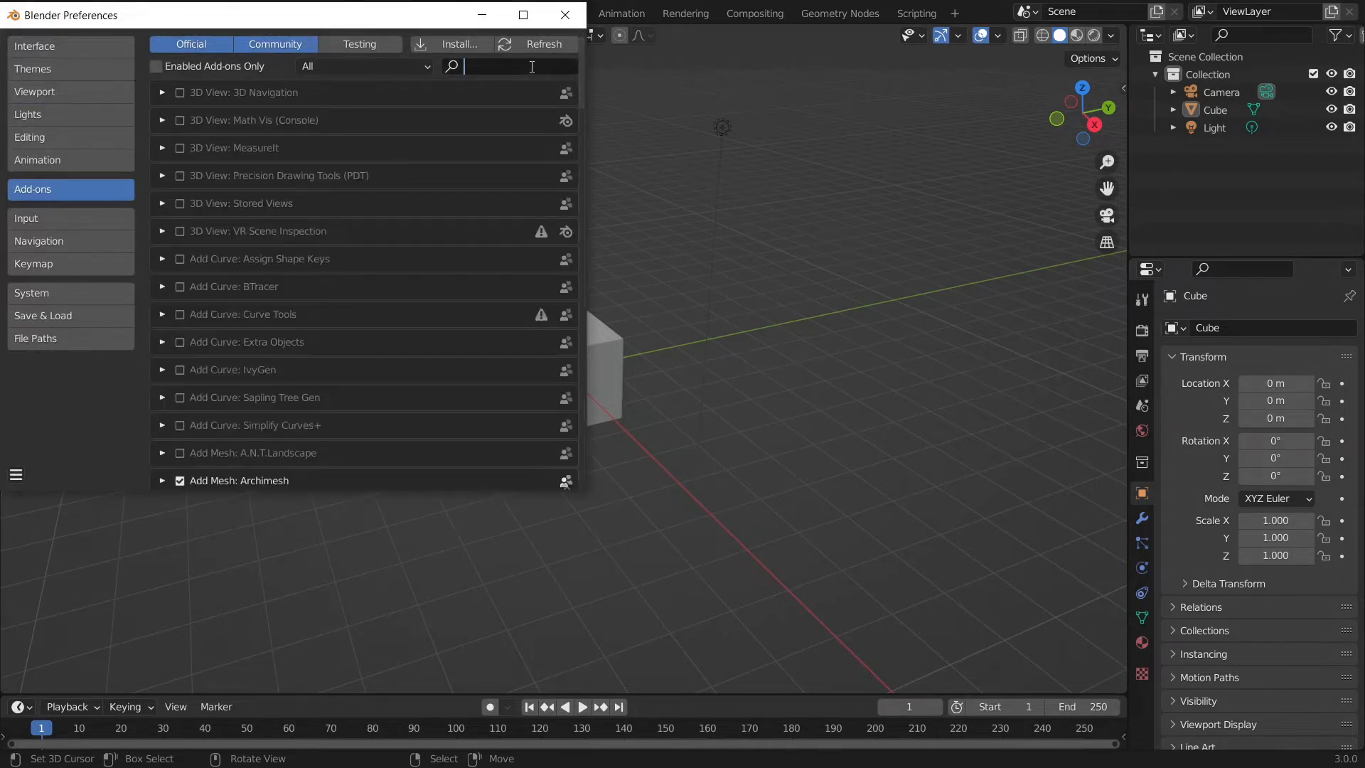
type("land")
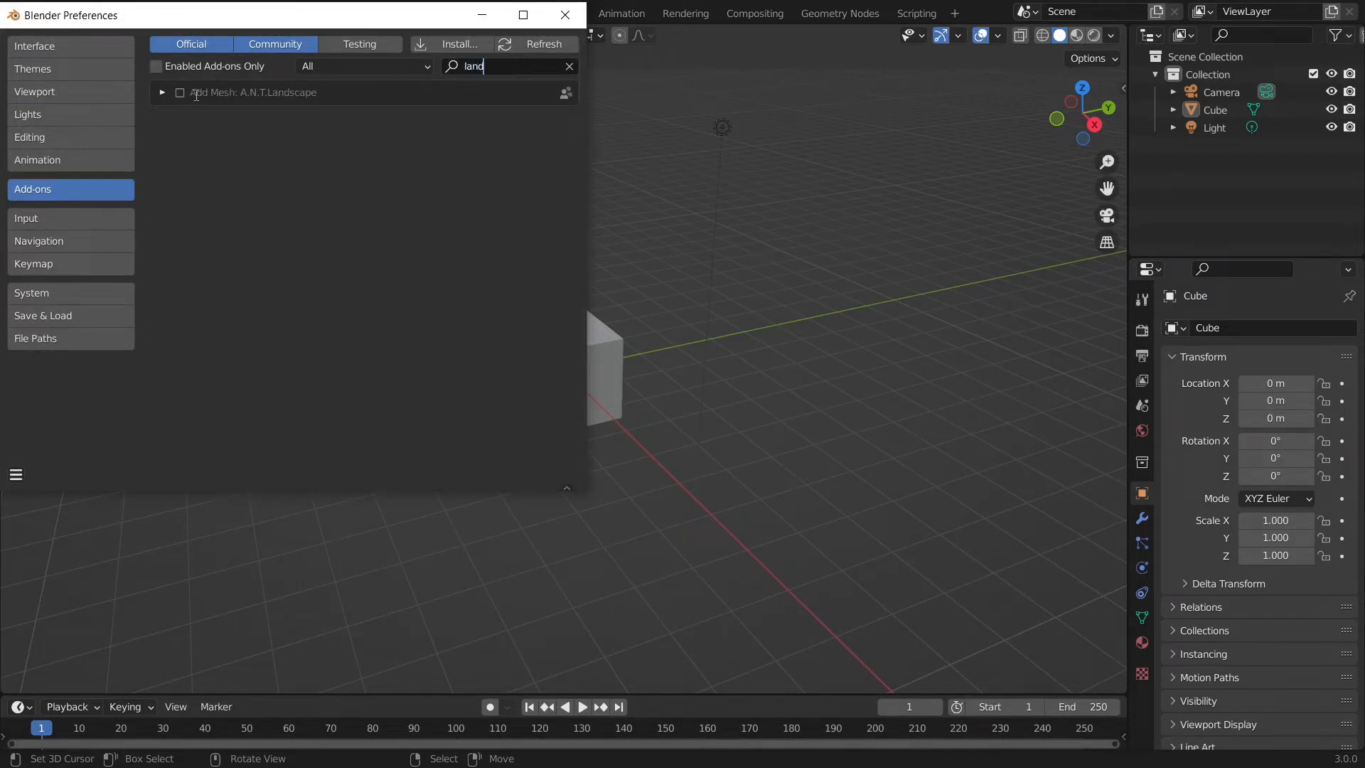
left_click(179, 93)
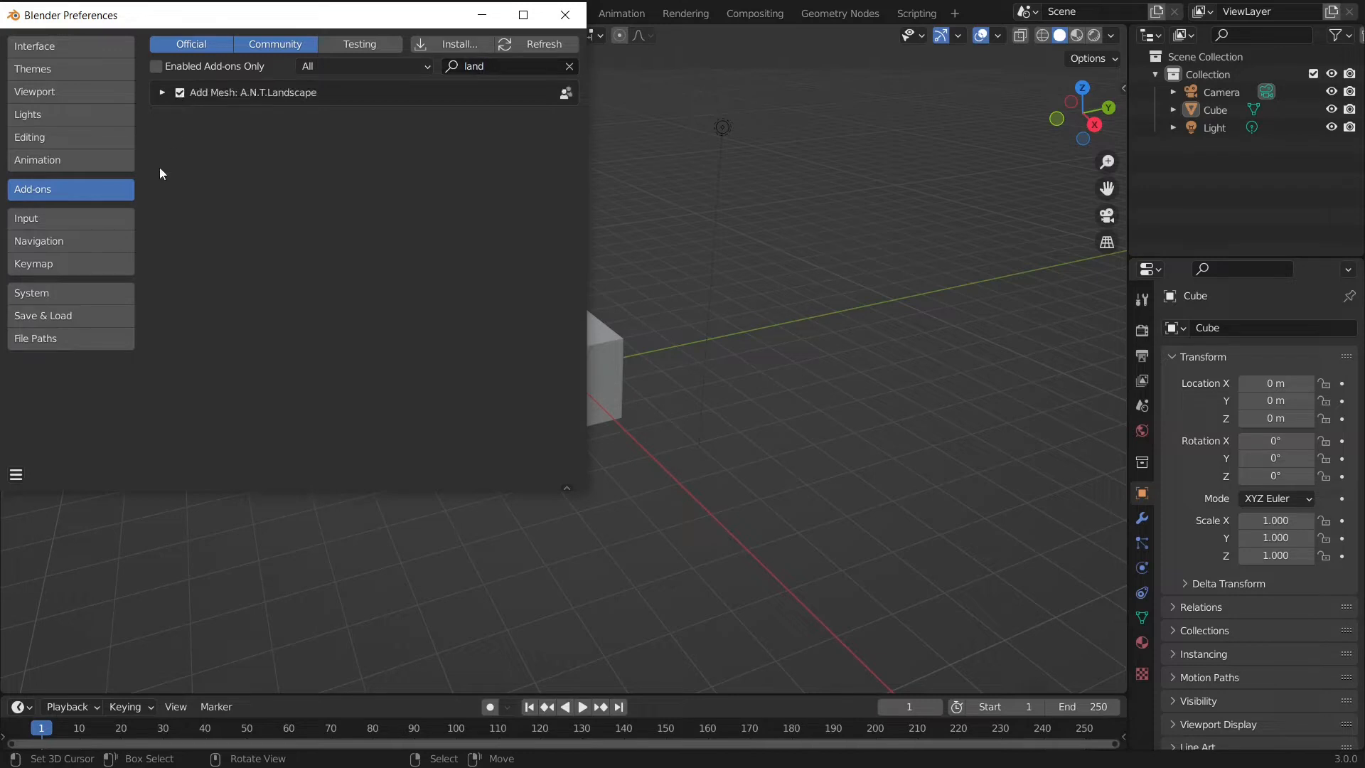
- Save the preferences and close the preferences window
left_click(15, 476)
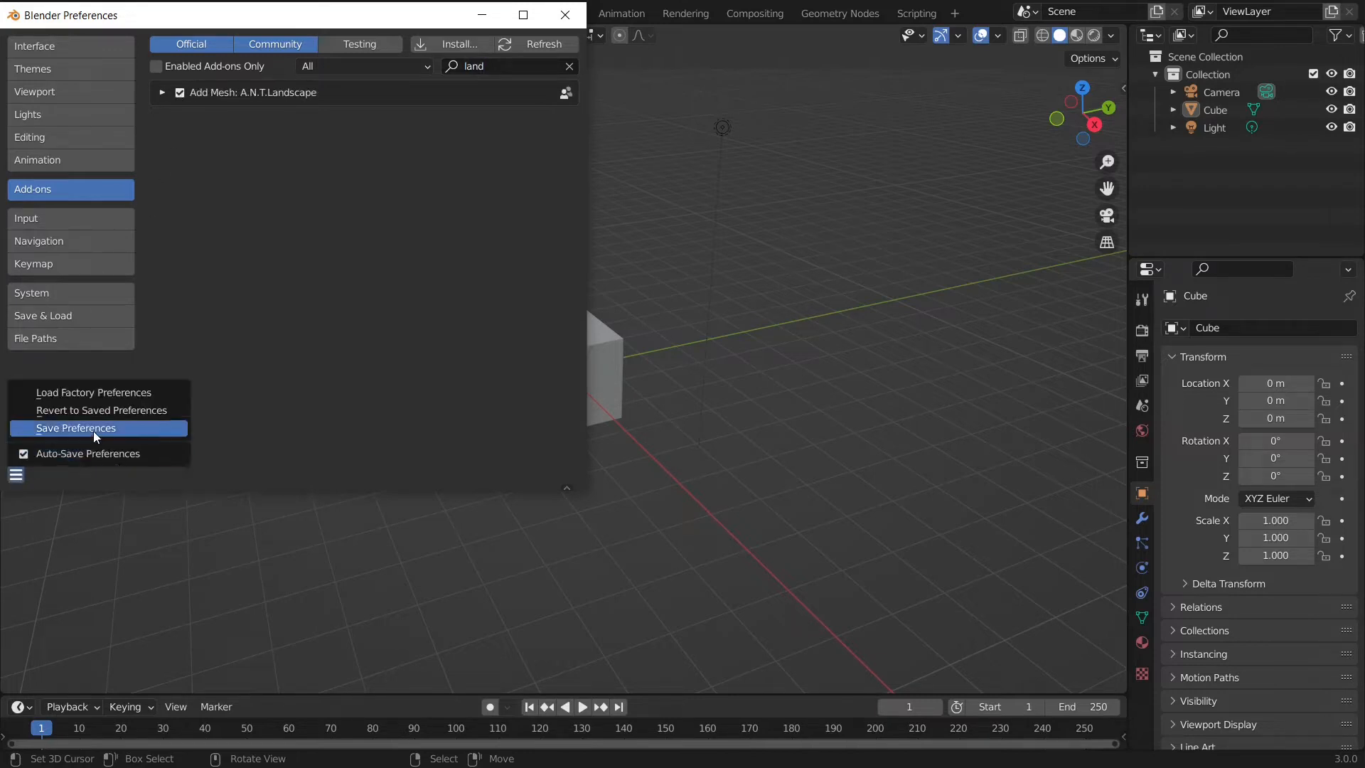
left_click(89, 436)
left_click(566, 15)
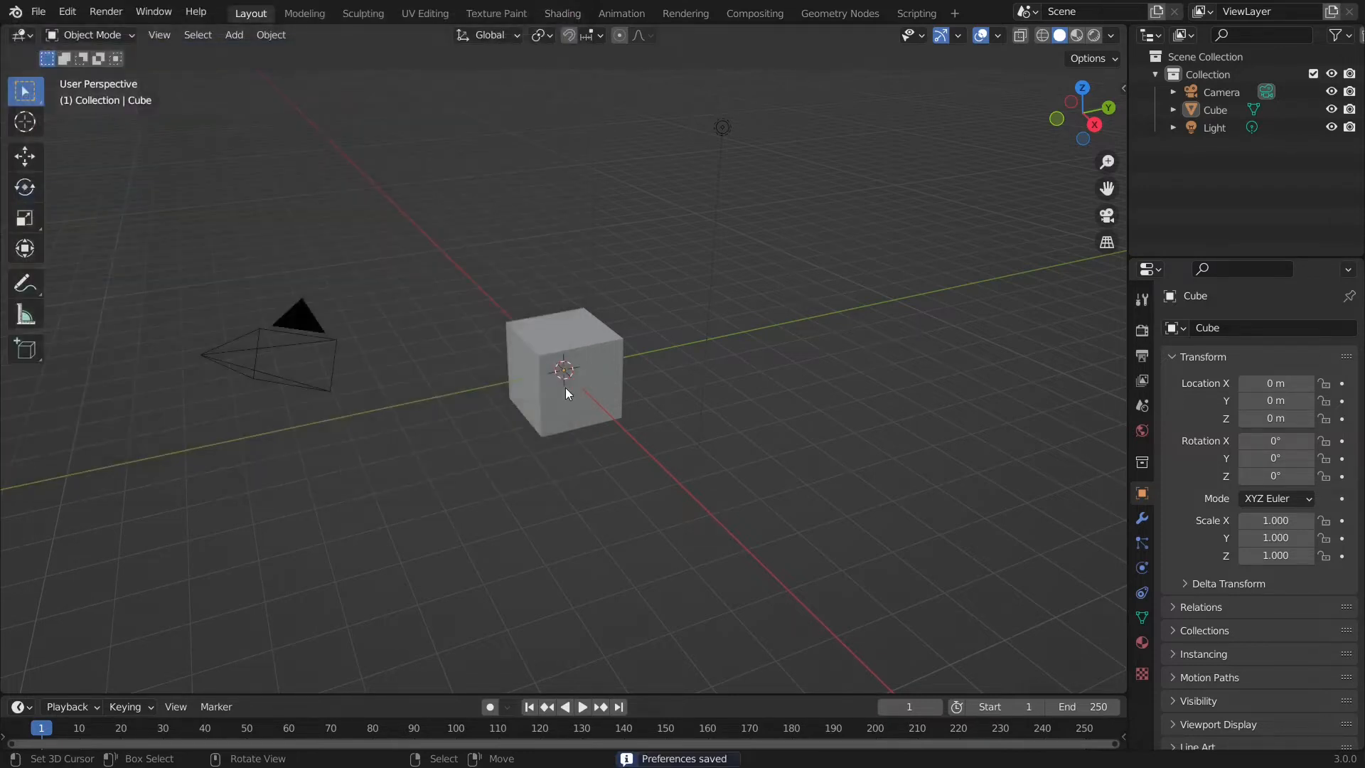
- Delete the default cube from the scene
left_click(565, 387)
key("x")
left_click(566, 387)
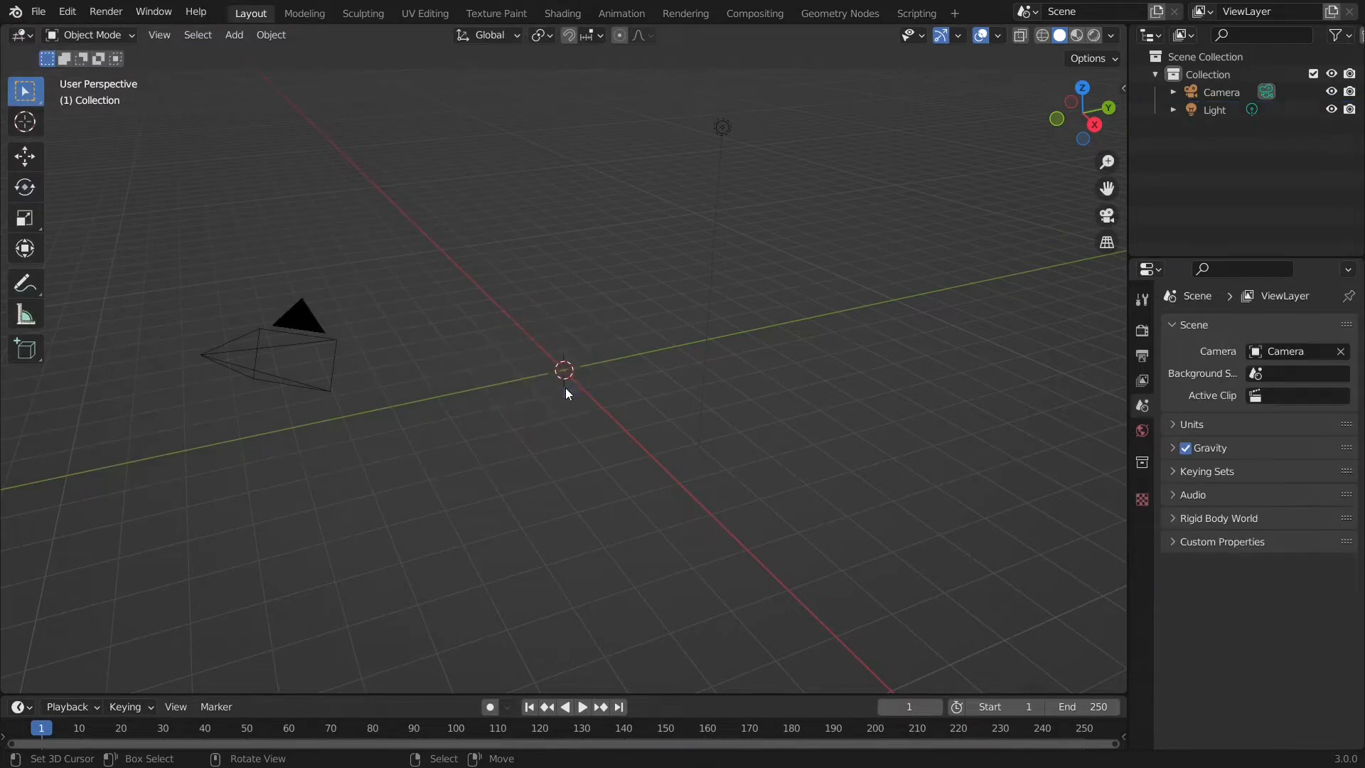
- Add a Landscape mesh to the scene and apply the mesa operator preset to it
key("shift+a")
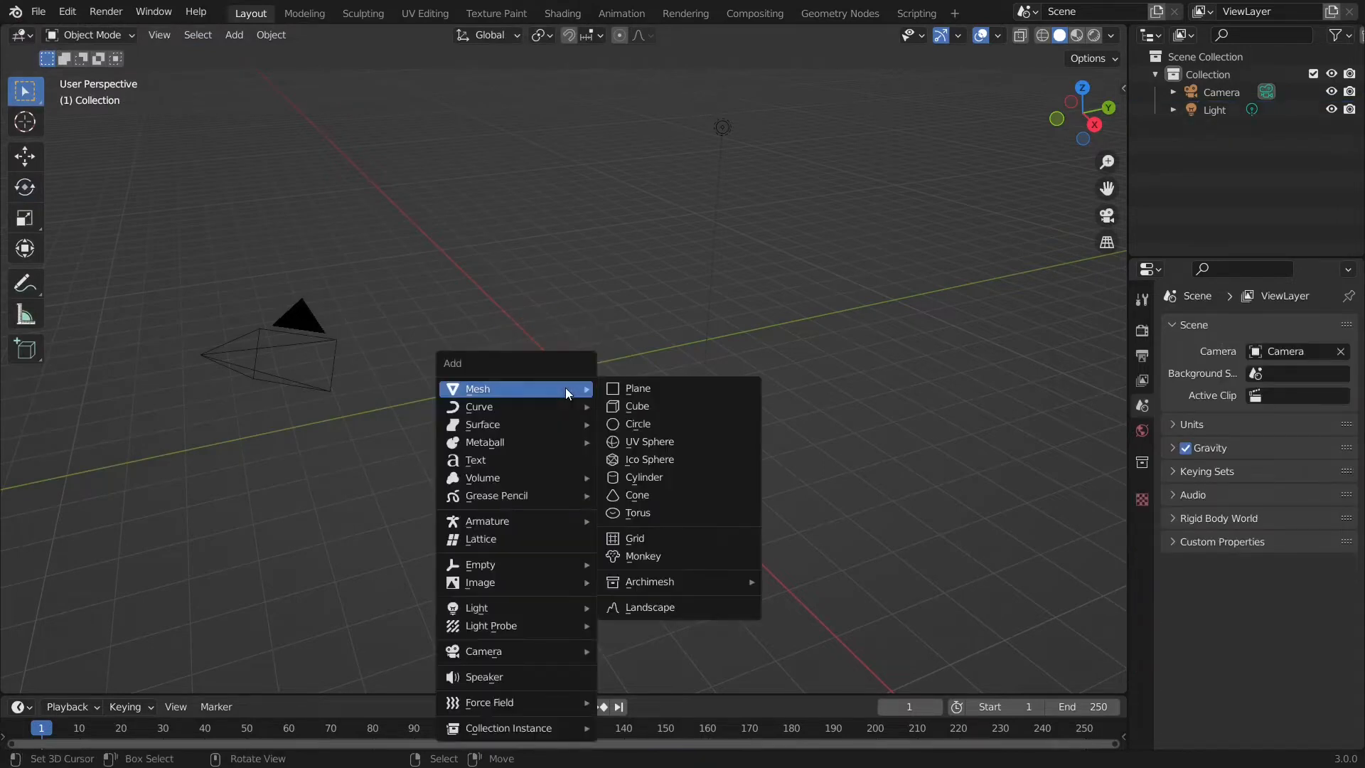
left_click(637, 608)
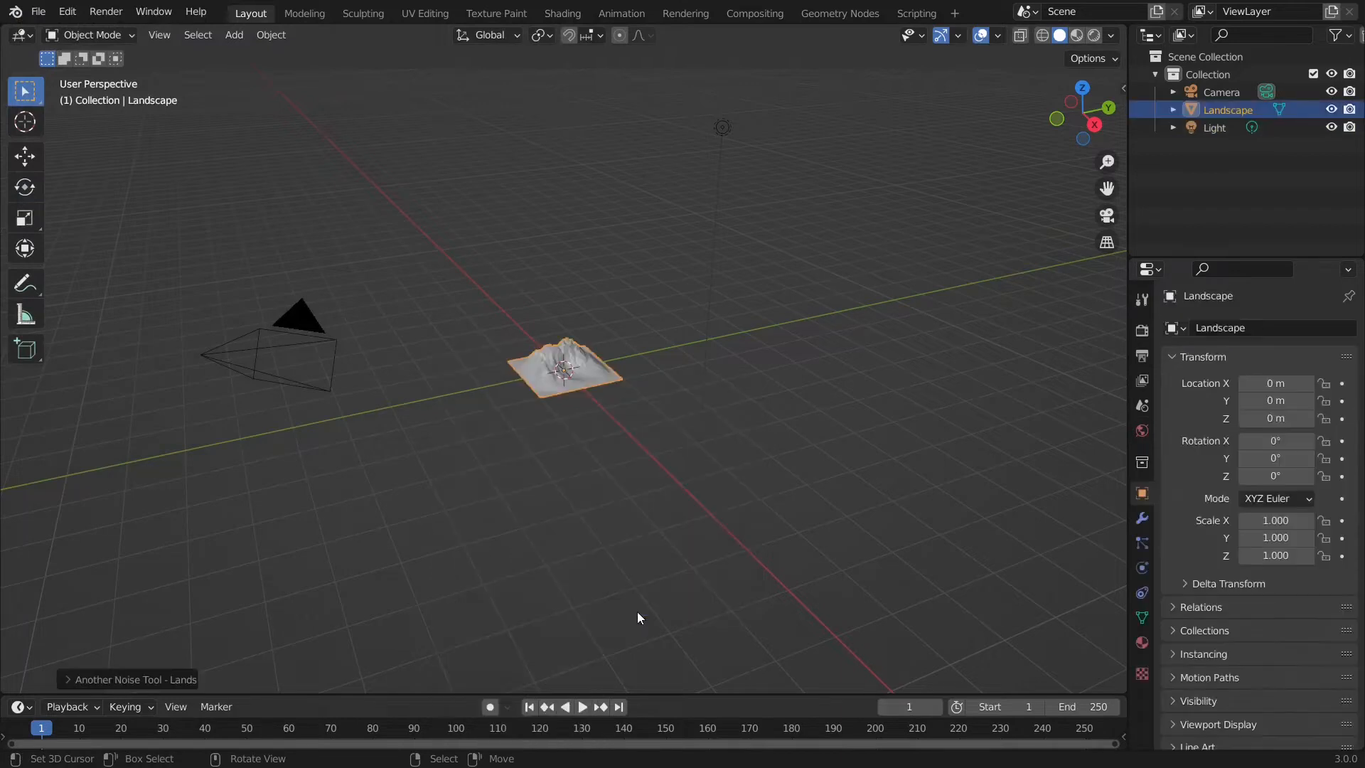
left_click(70, 680)
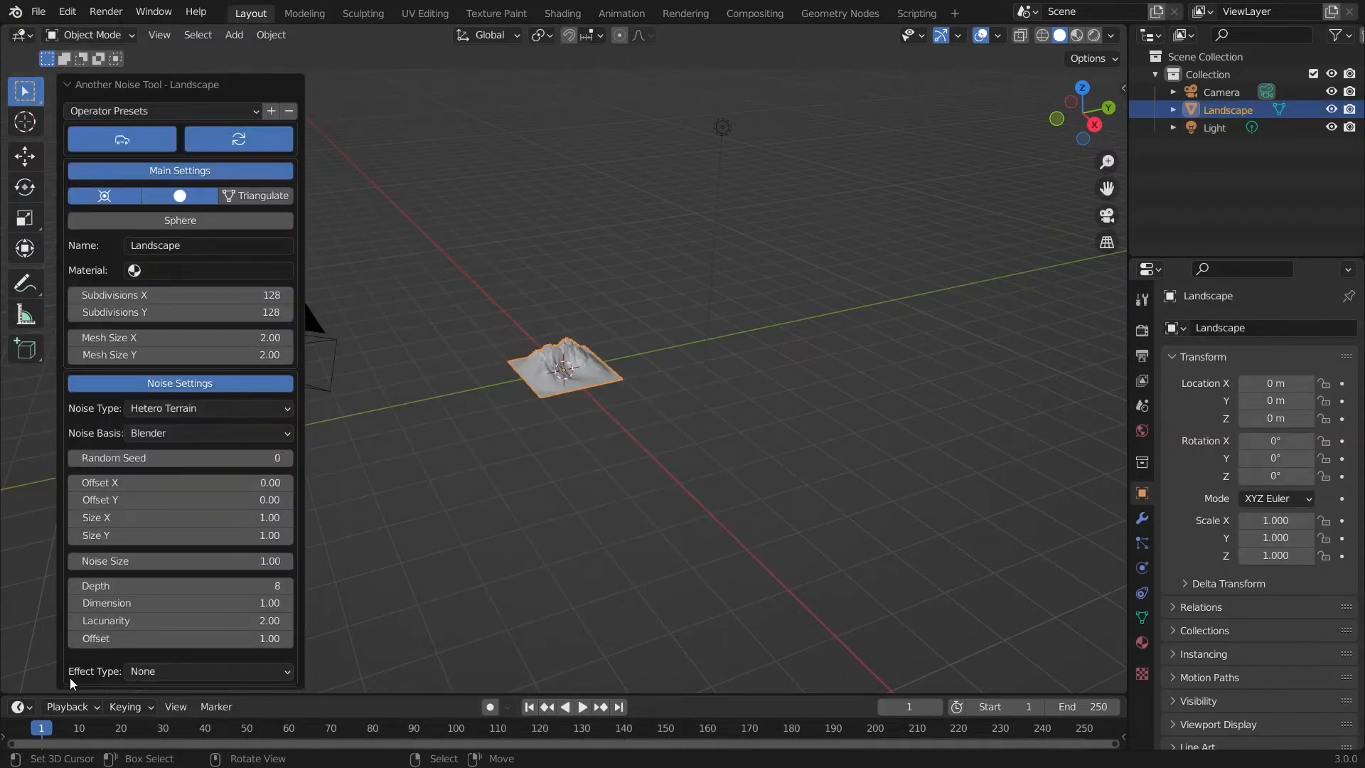
left_click(153, 108)
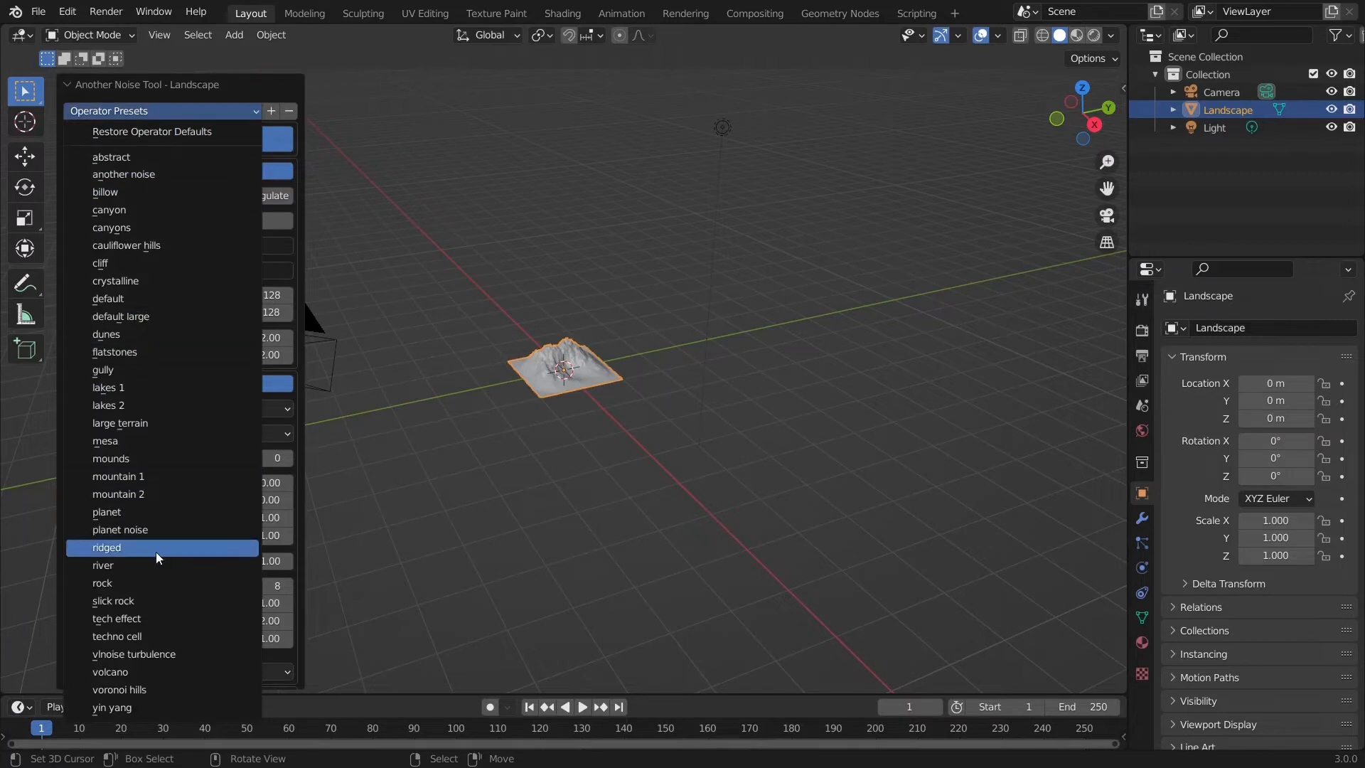
key("Down")
key("Down")
key("Down")
key("Down")
key("Down")
key("Down")
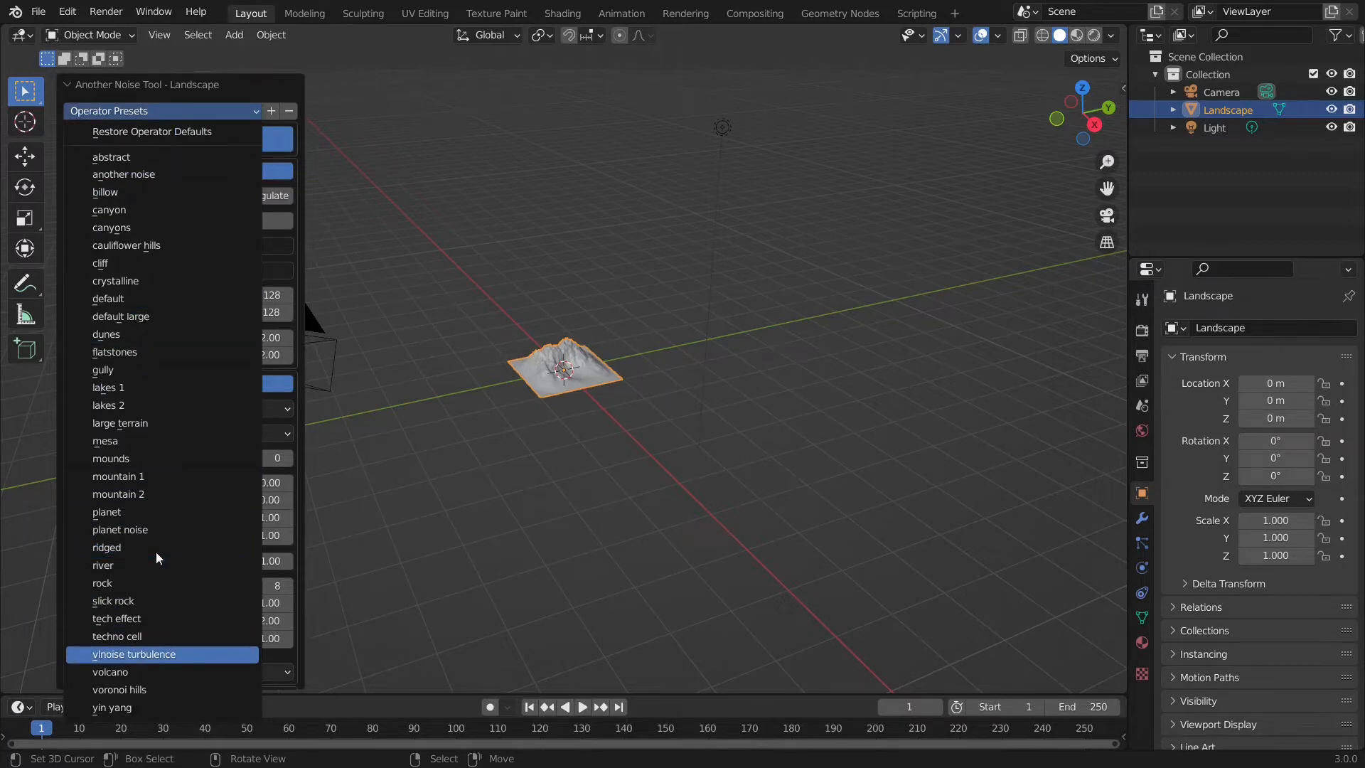
left_click(108, 441)
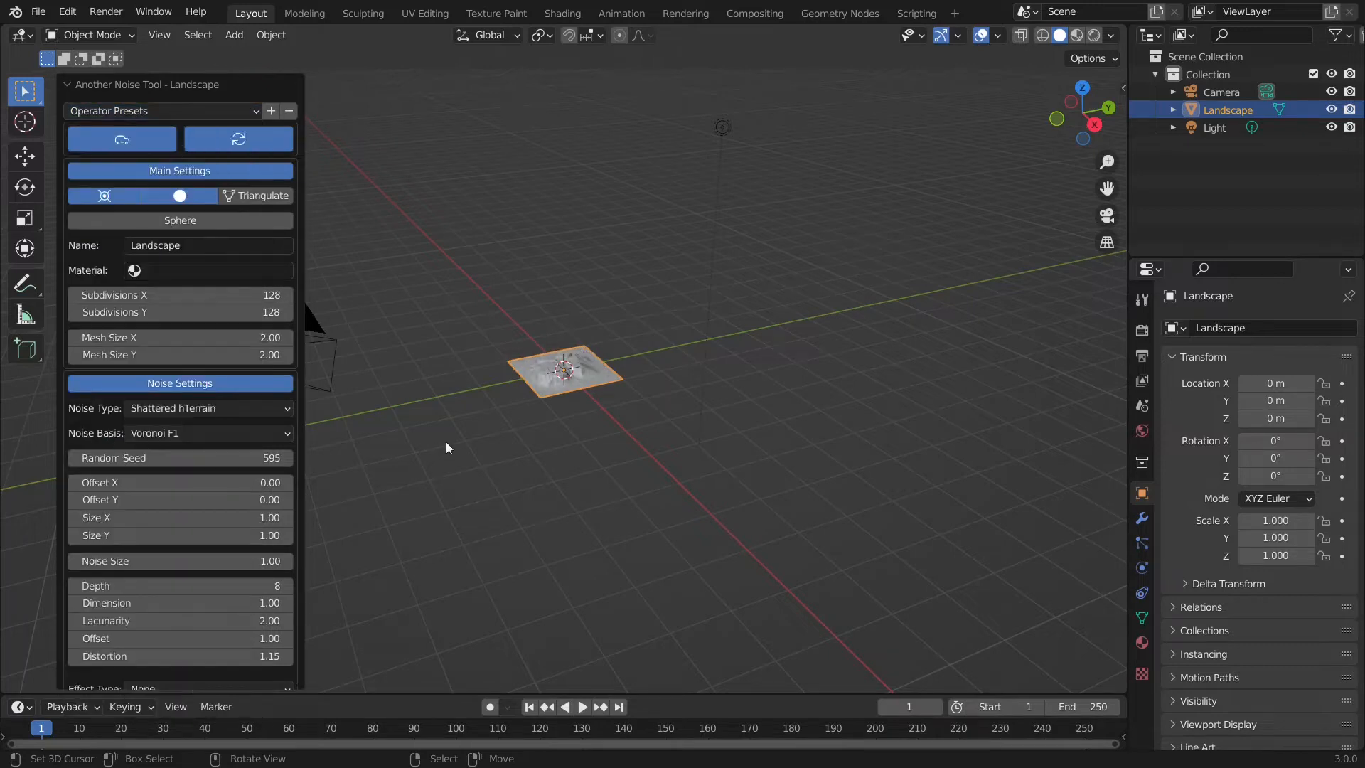
- Set the landscape's Mesh Size X and Mesh Size Y to 8
scroll(494, 394, "up", 3)
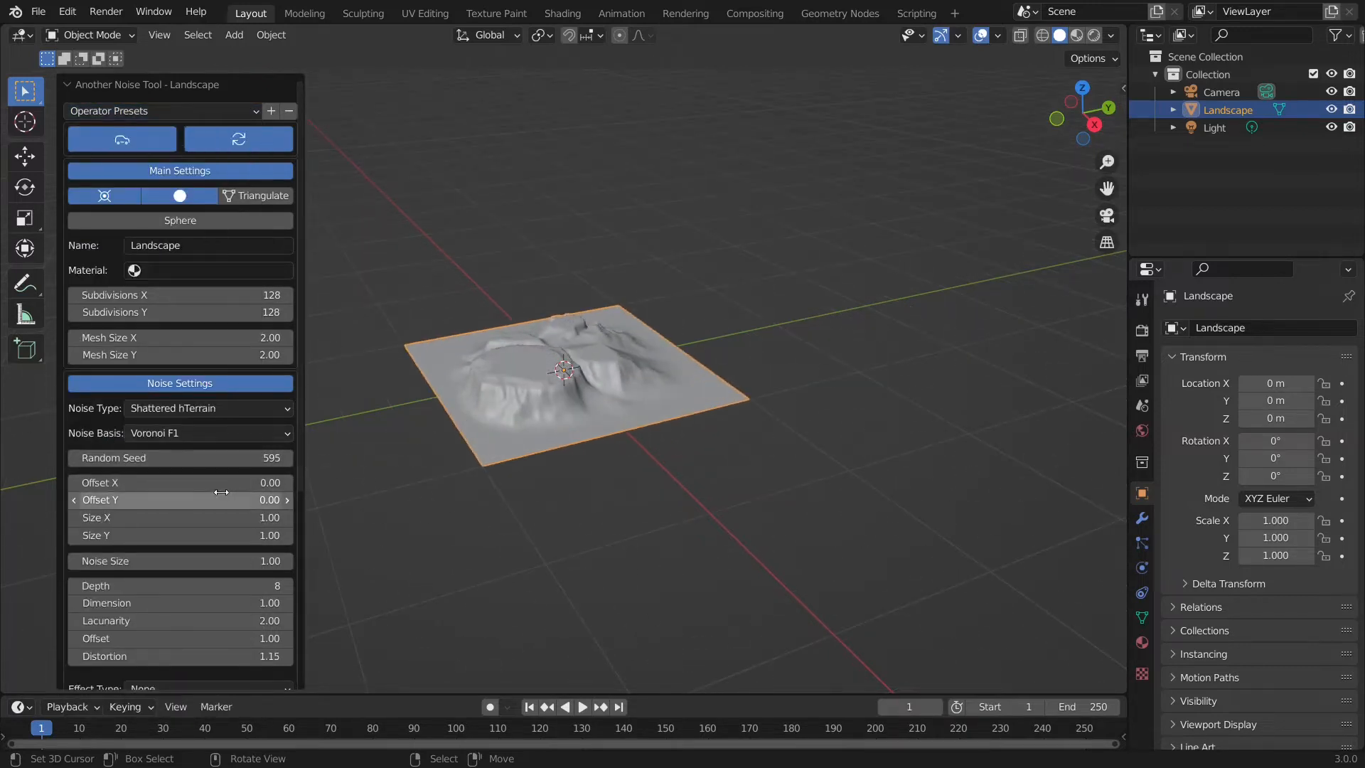
left_click(228, 335)
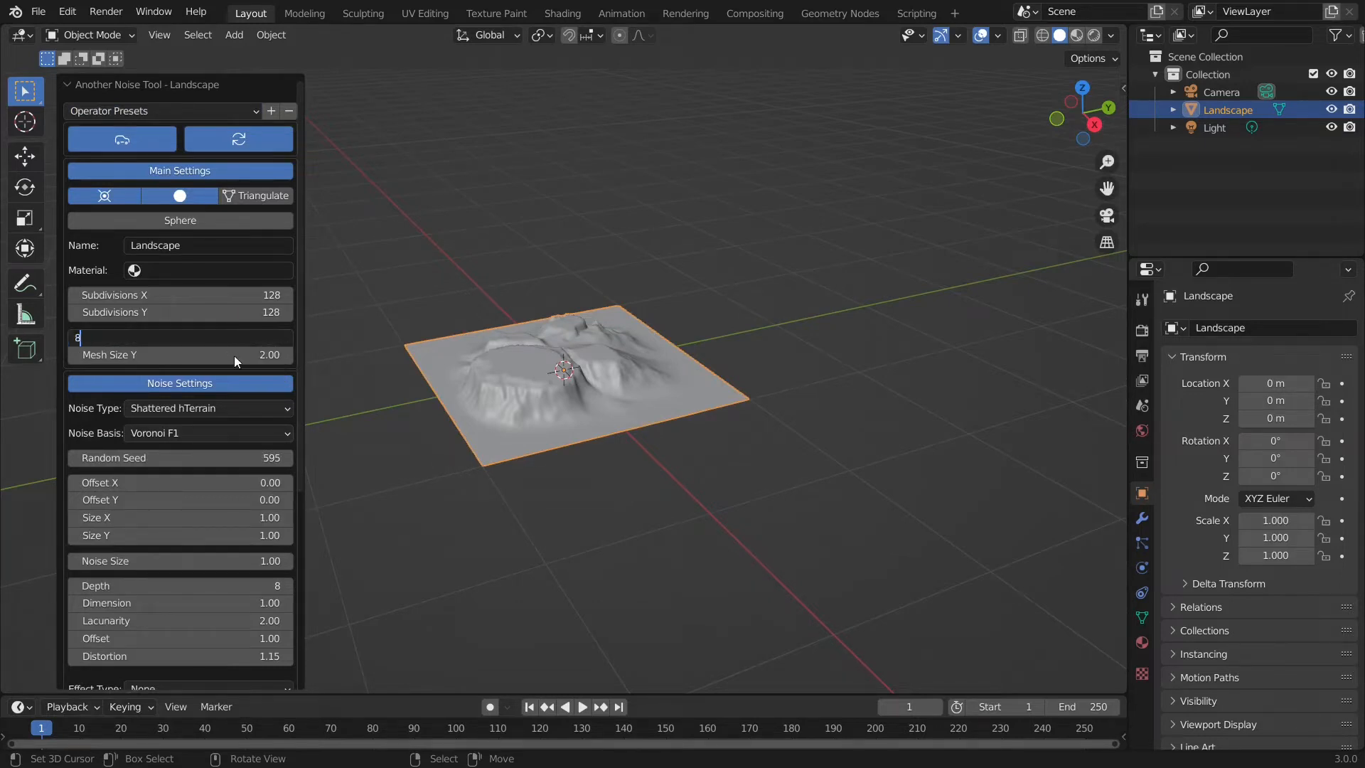
key("Tab")
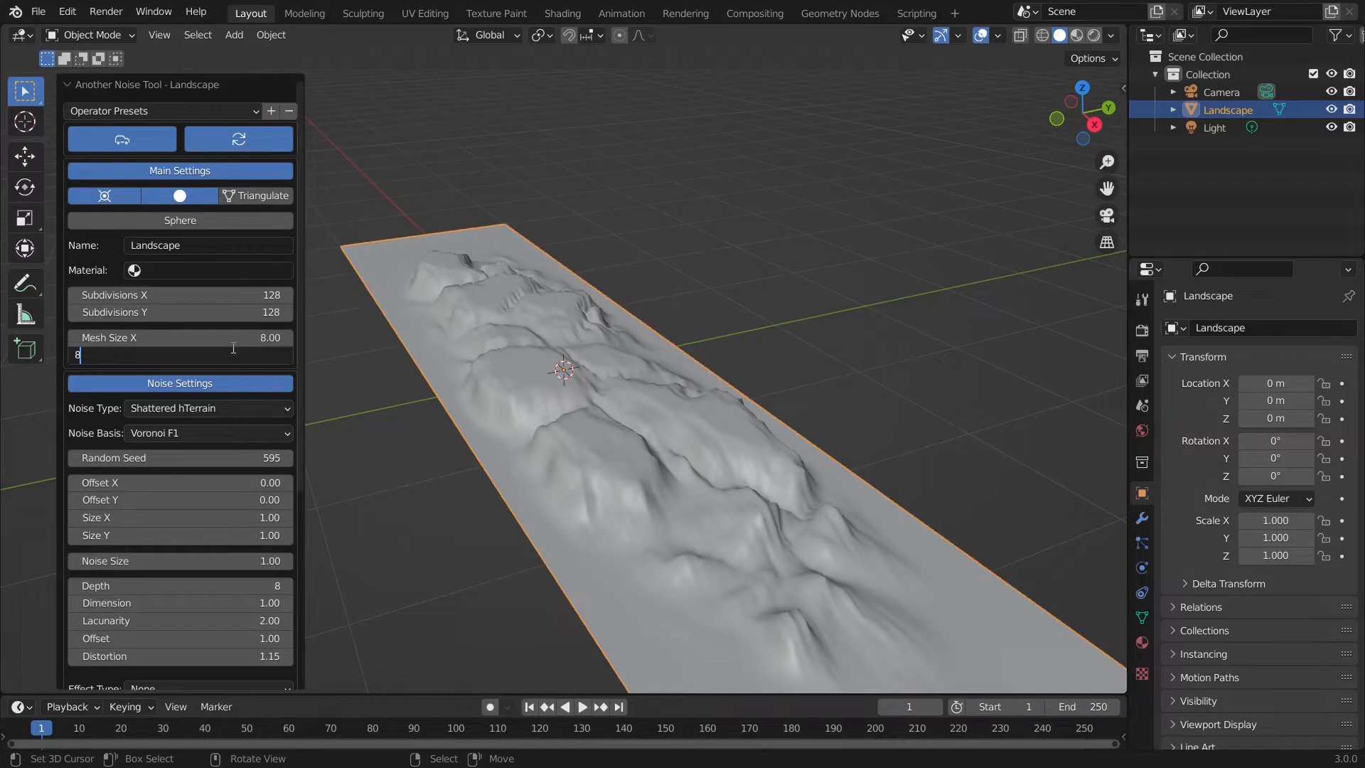
type("8")
key("Return")
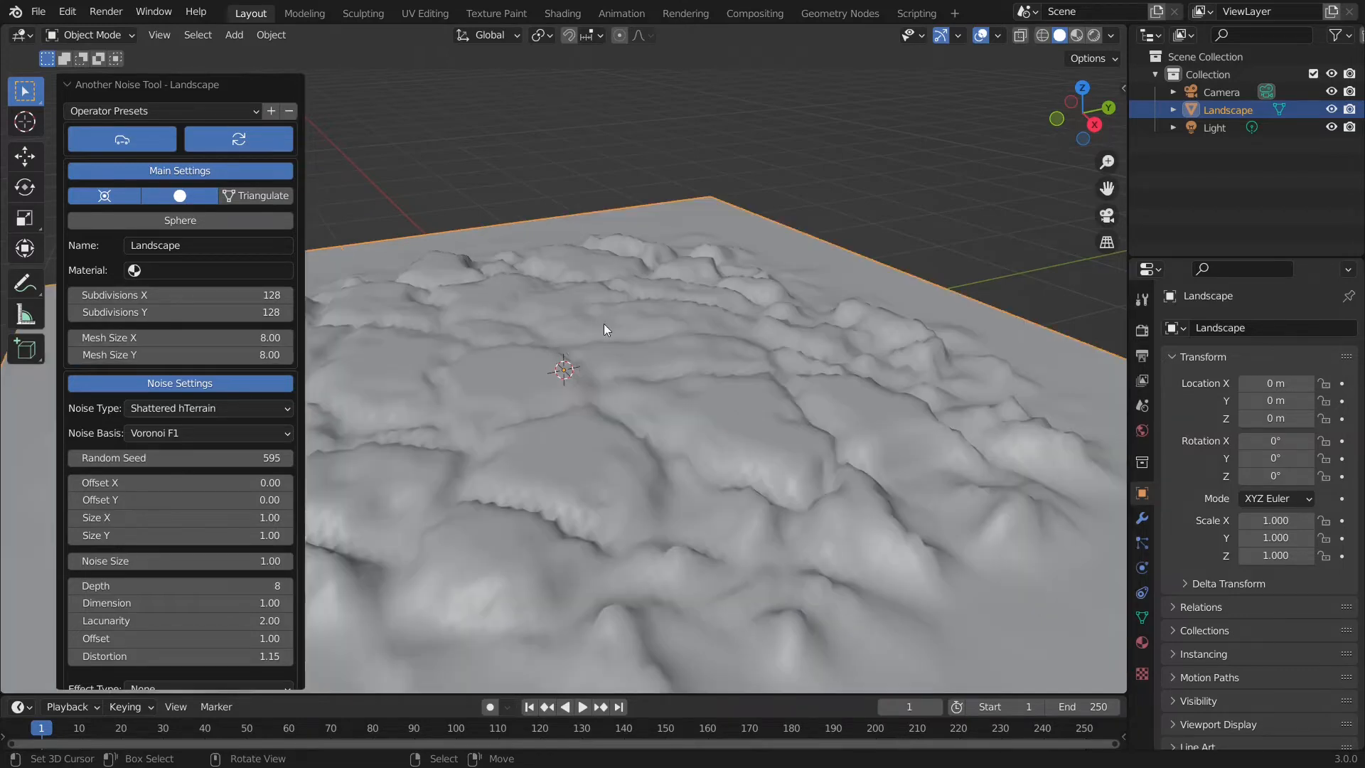
- Set the landscape's Subdivisions X to 64 and enter a new value for Subdivisions Y
scroll(603, 323, "down", 3)
middle_click_drag(655, 424, 743, 403)
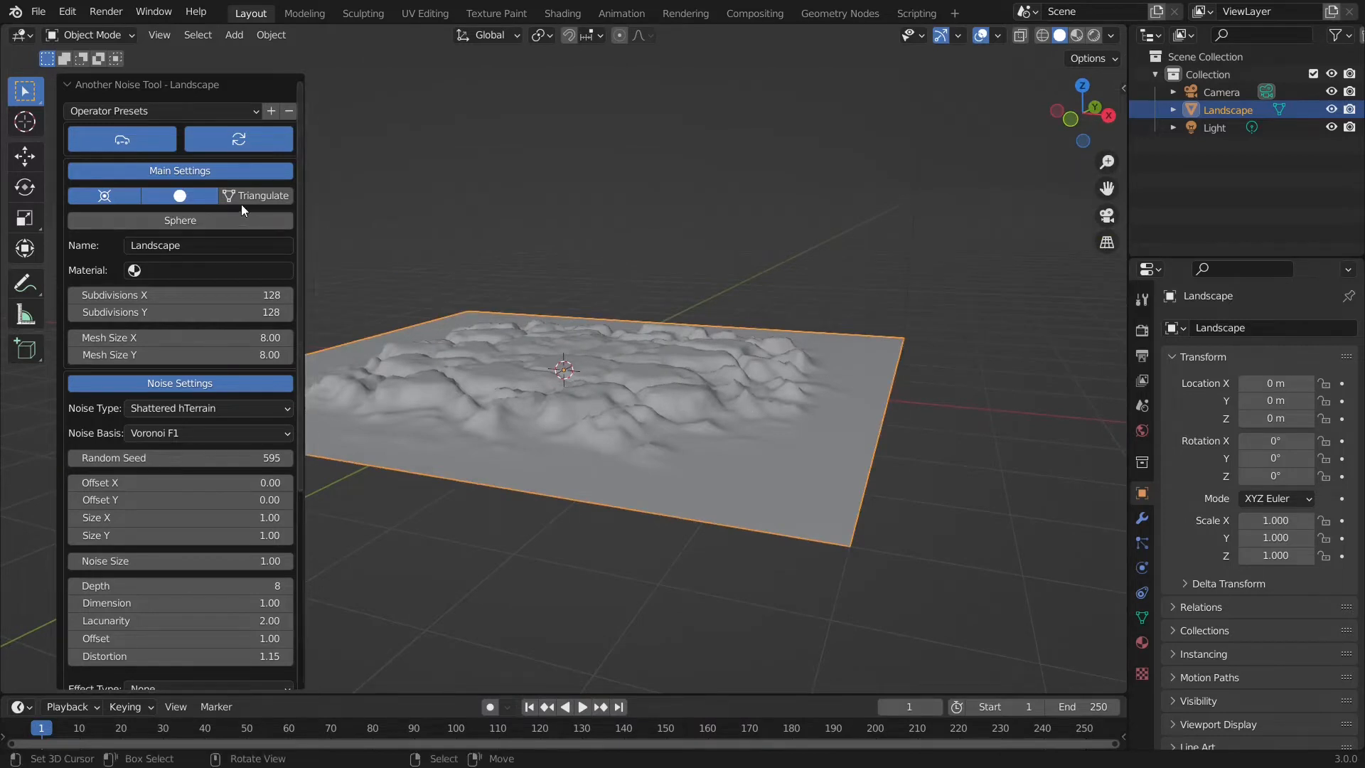
left_click(236, 301)
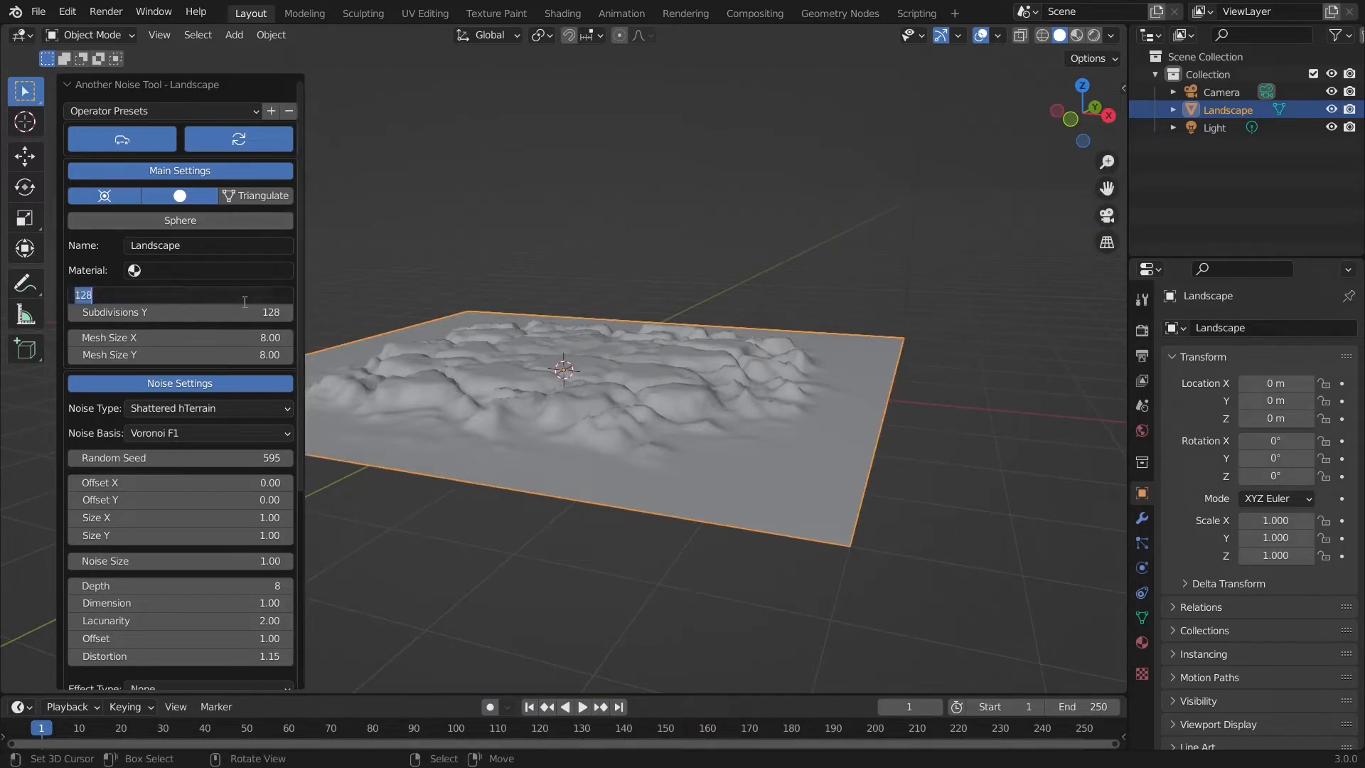
type("6")
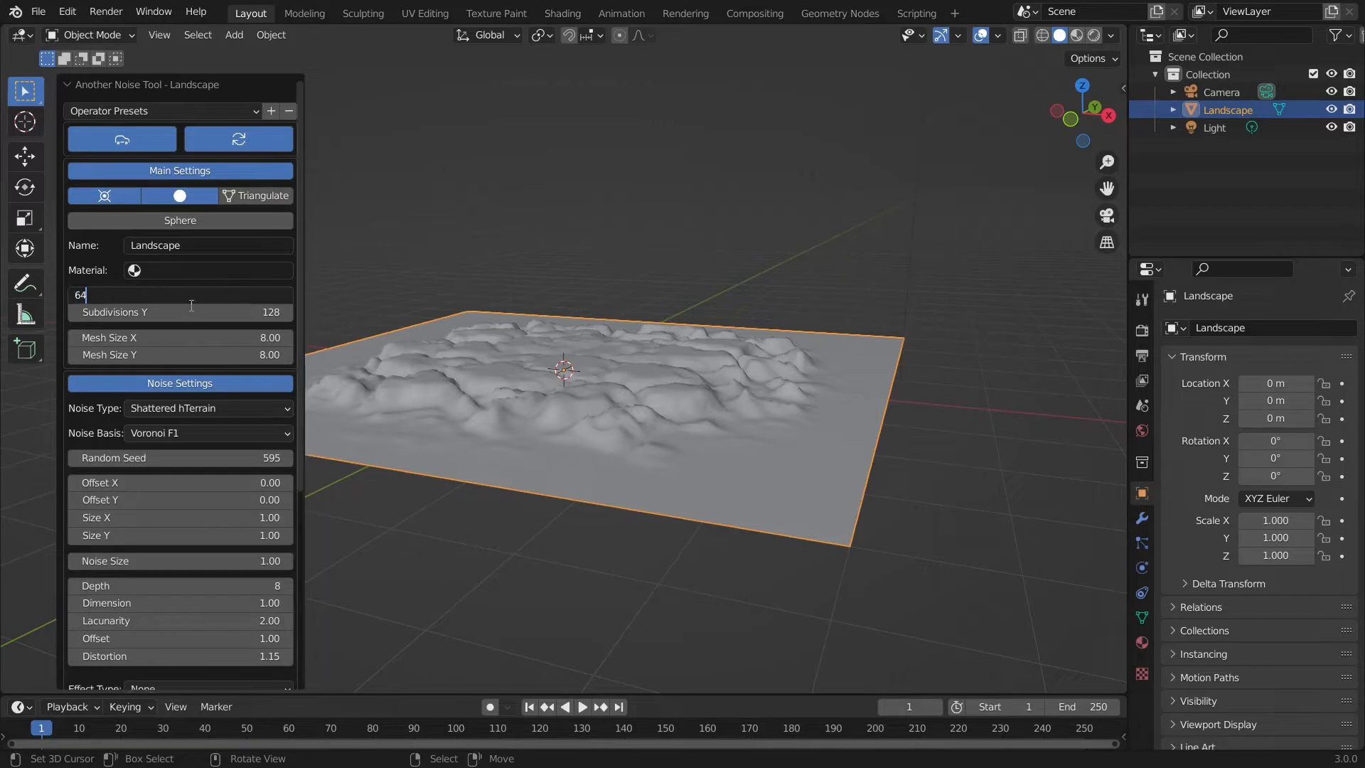
type("4")
key("Return")
left_click(197, 313)
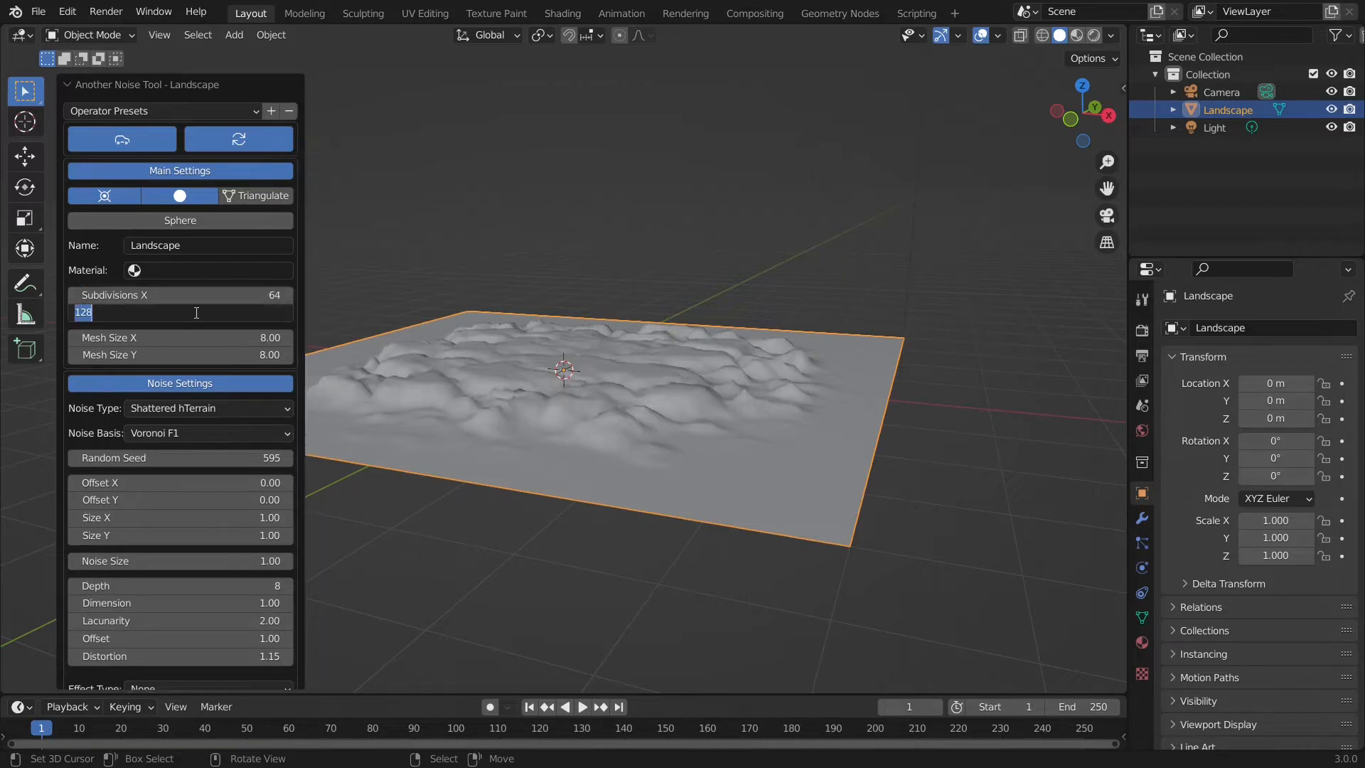
type("5")
key("Return")
- Deselect the landscape and add a 2 m cube at the scene's origin
key("alt+a")
middle_click_drag(525, 273, 677, 265)
key("shift+a")
mouse_move(673, 263)
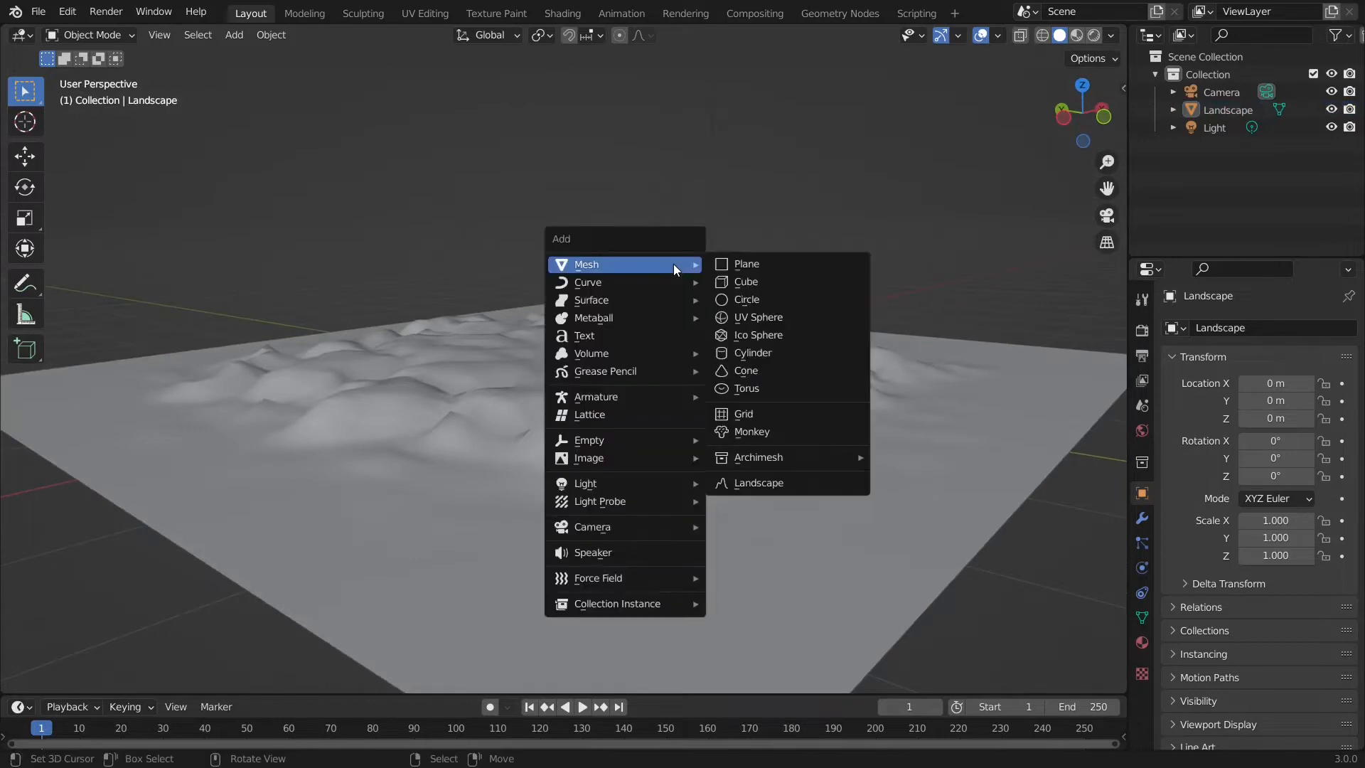
left_click(757, 281)
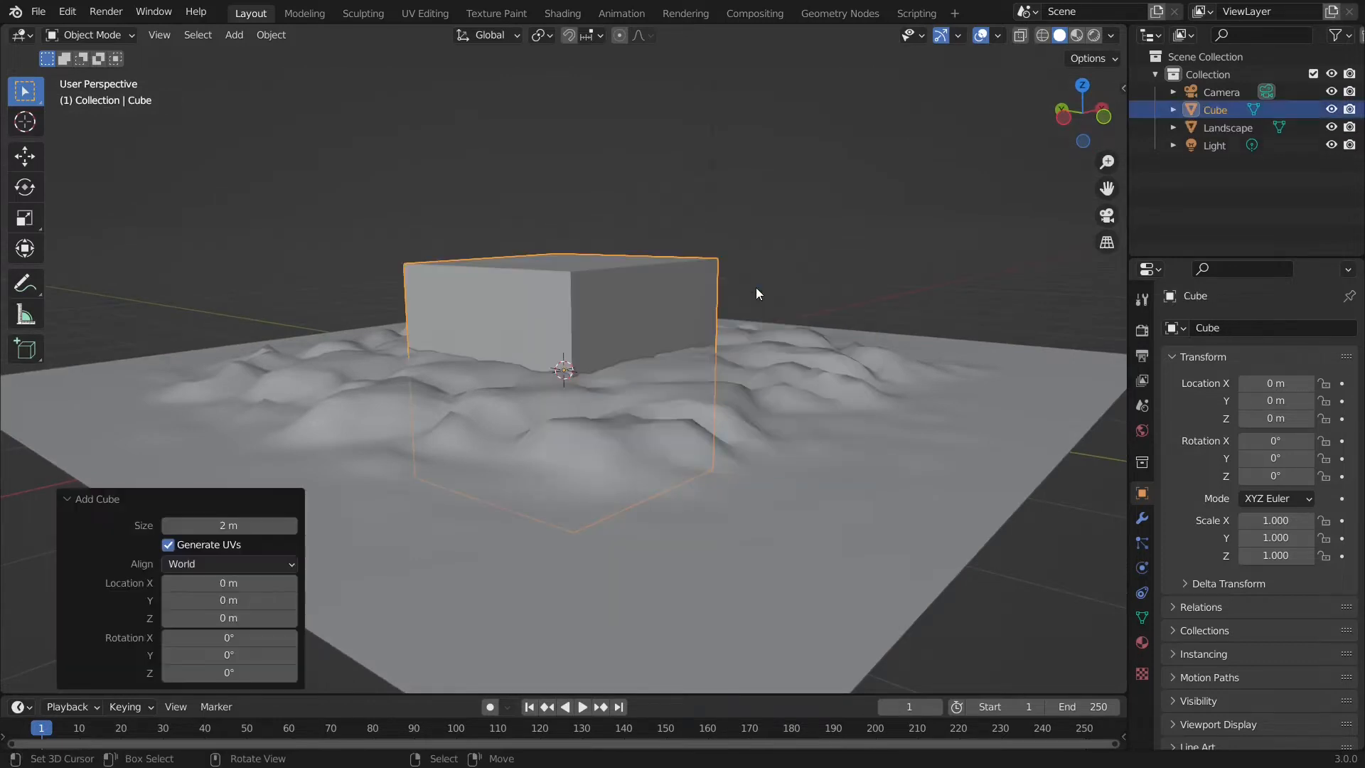
- Delete all of the cube's vertices in Edit Mode except the upper corner vertex nearest the viewer
left_click(76, 34)
left_click(97, 76)
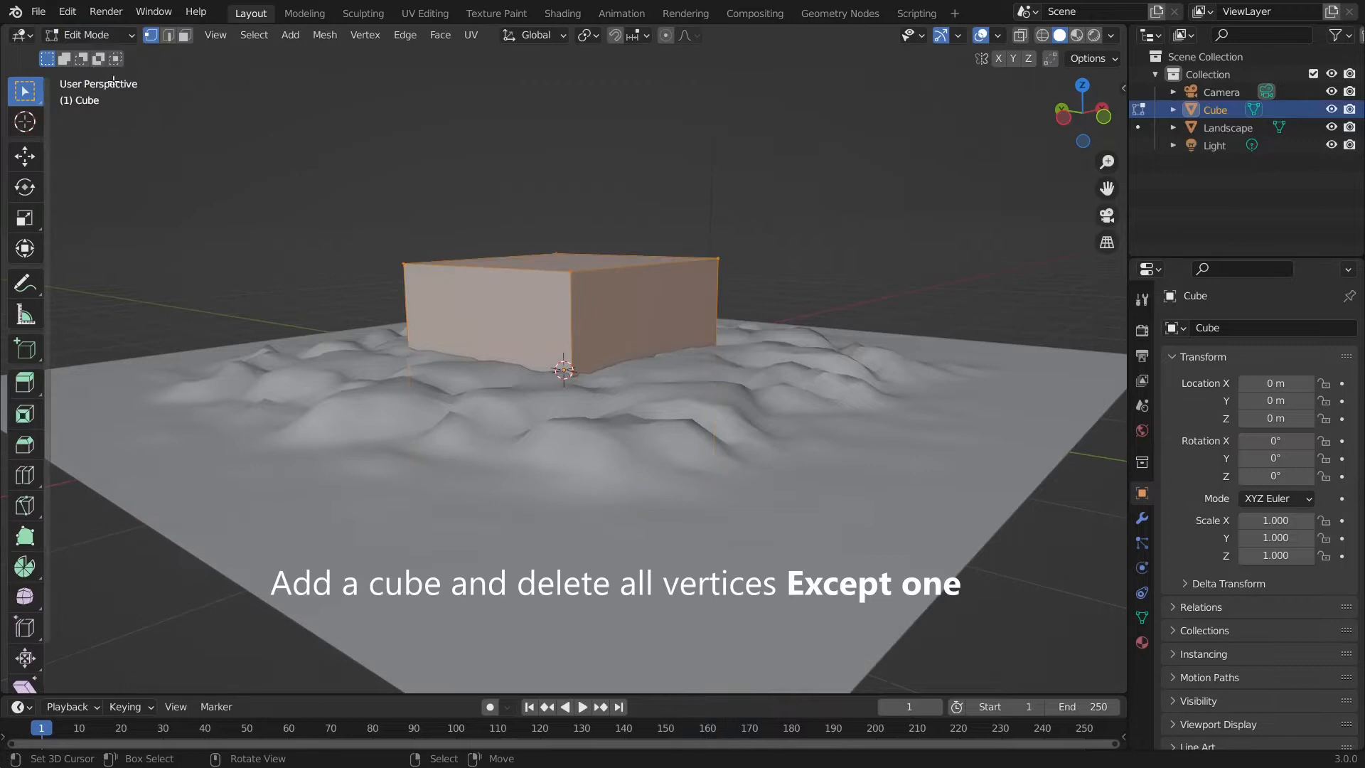
left_click(579, 288)
left_click(260, 41)
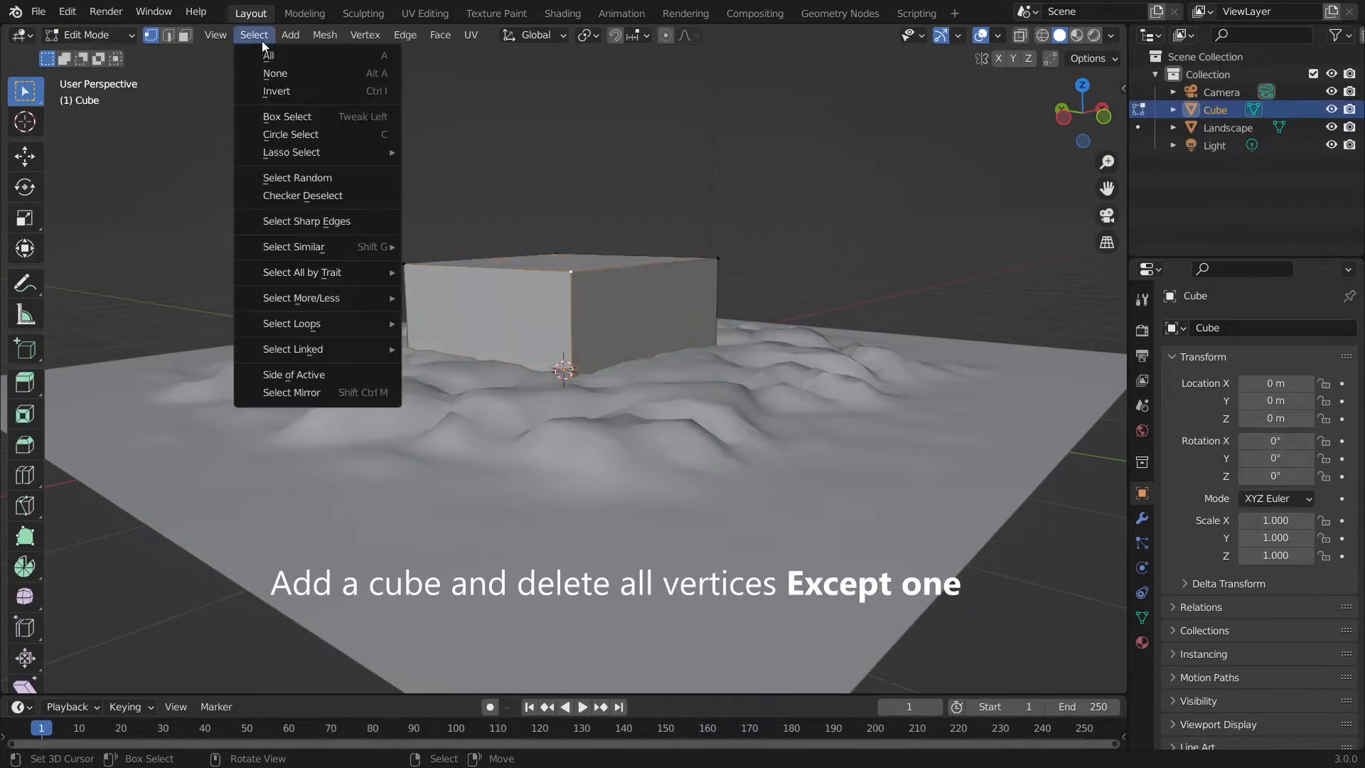
left_click(278, 92)
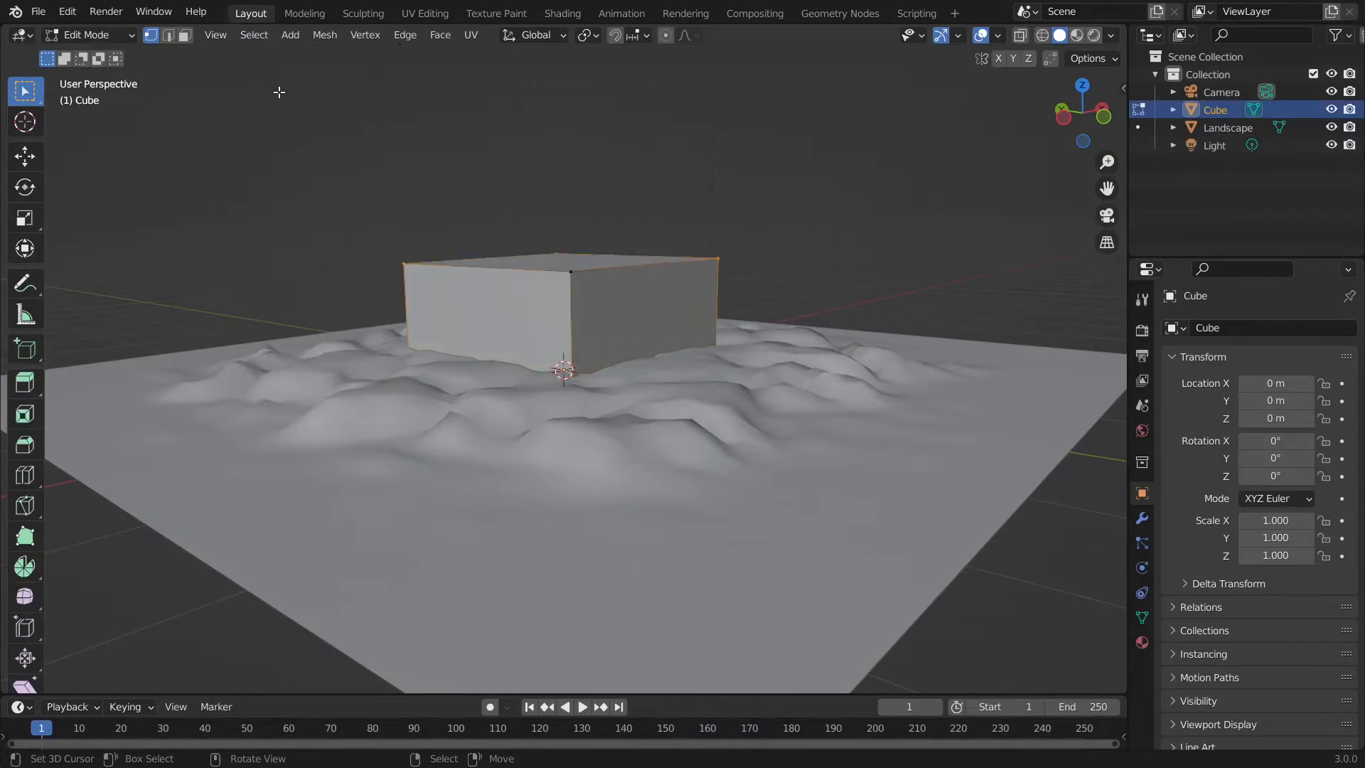
key("x")
left_click(640, 194)
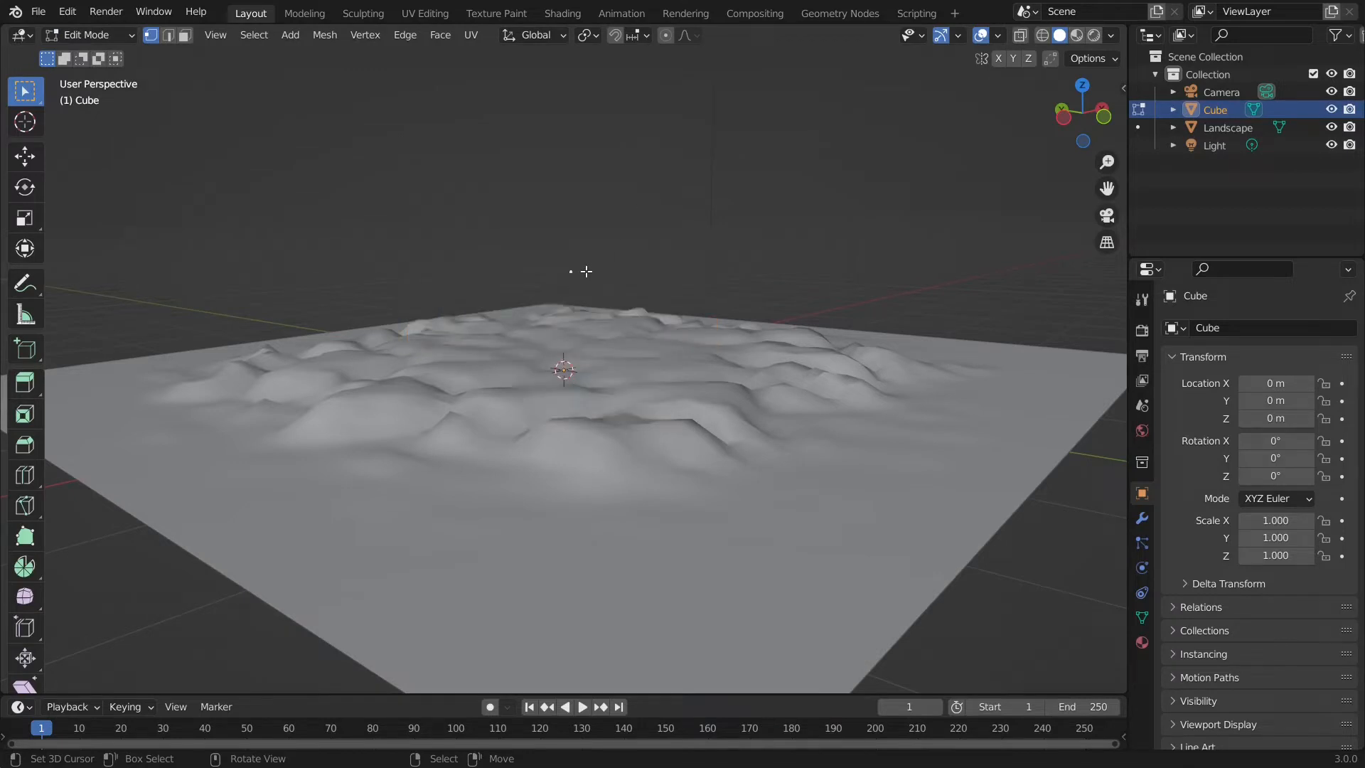
- Move the remaining vertex down onto the terrain near its centre, shifting it about 0.18 m in Y and 0.34 m in X
left_click(32, 160)
middle_click_drag(427, 278, 687, 309)
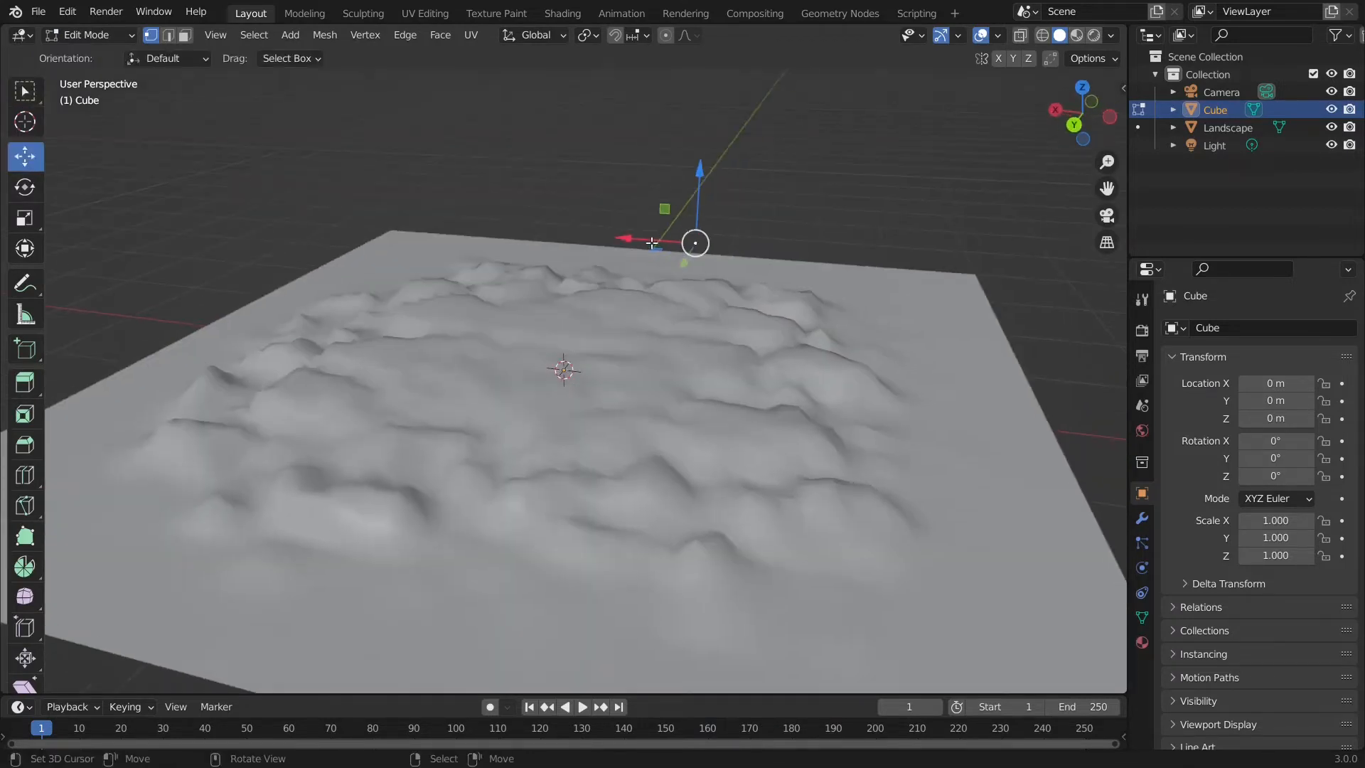
left_click_drag(652, 244, 613, 240)
middle_click_drag(613, 241, 652, 282)
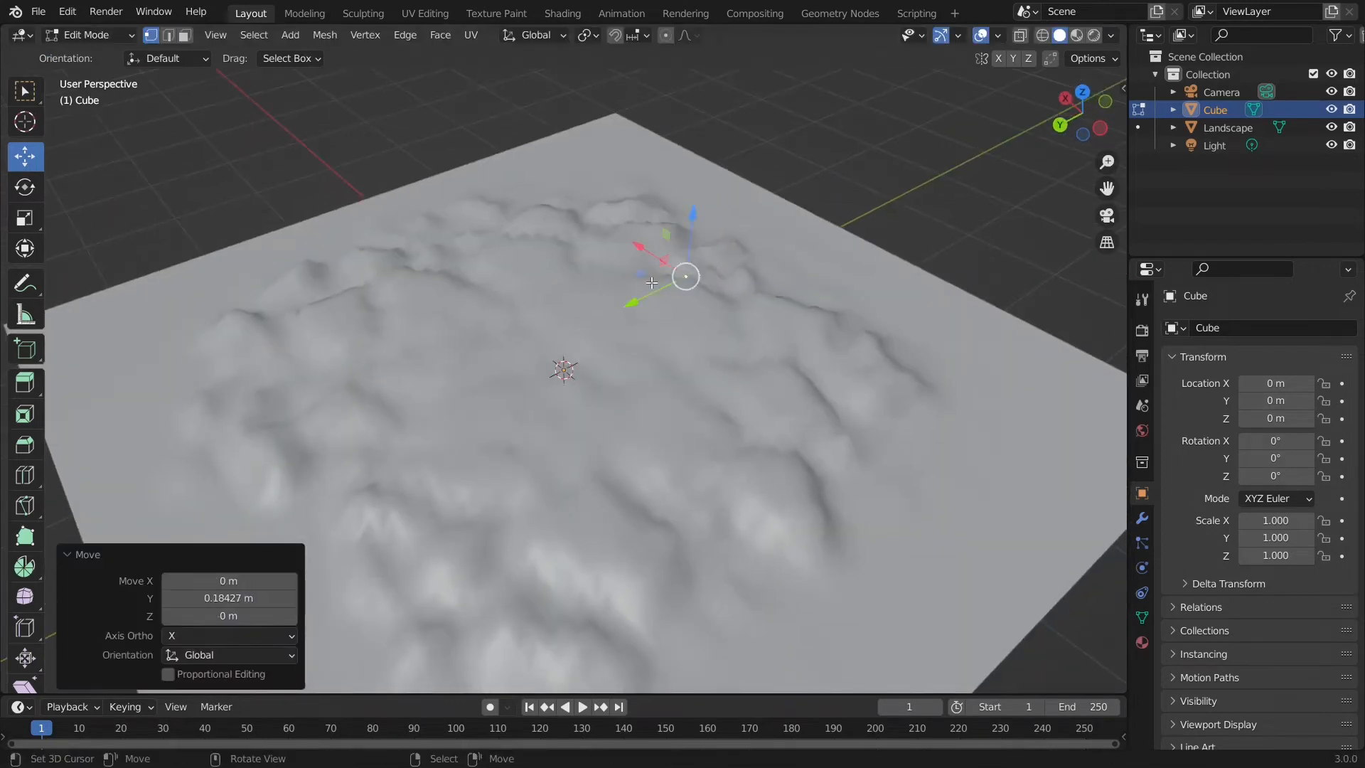
left_click_drag(696, 222, 686, 294)
middle_click_drag(686, 294, 678, 286)
left_click_drag(679, 286, 679, 283)
middle_click_drag(677, 285, 730, 332)
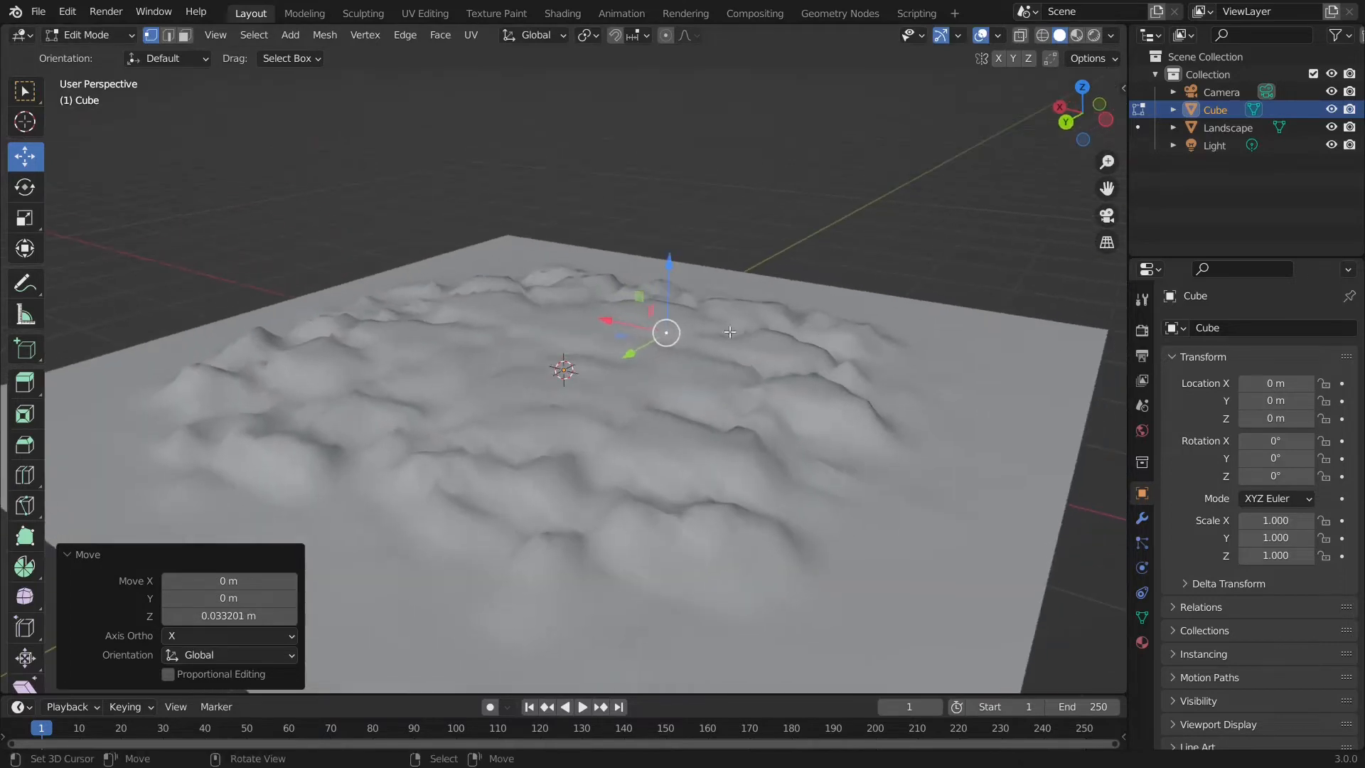
left_click_drag(602, 318, 567, 305)
middle_click_drag(567, 306, 906, 334)
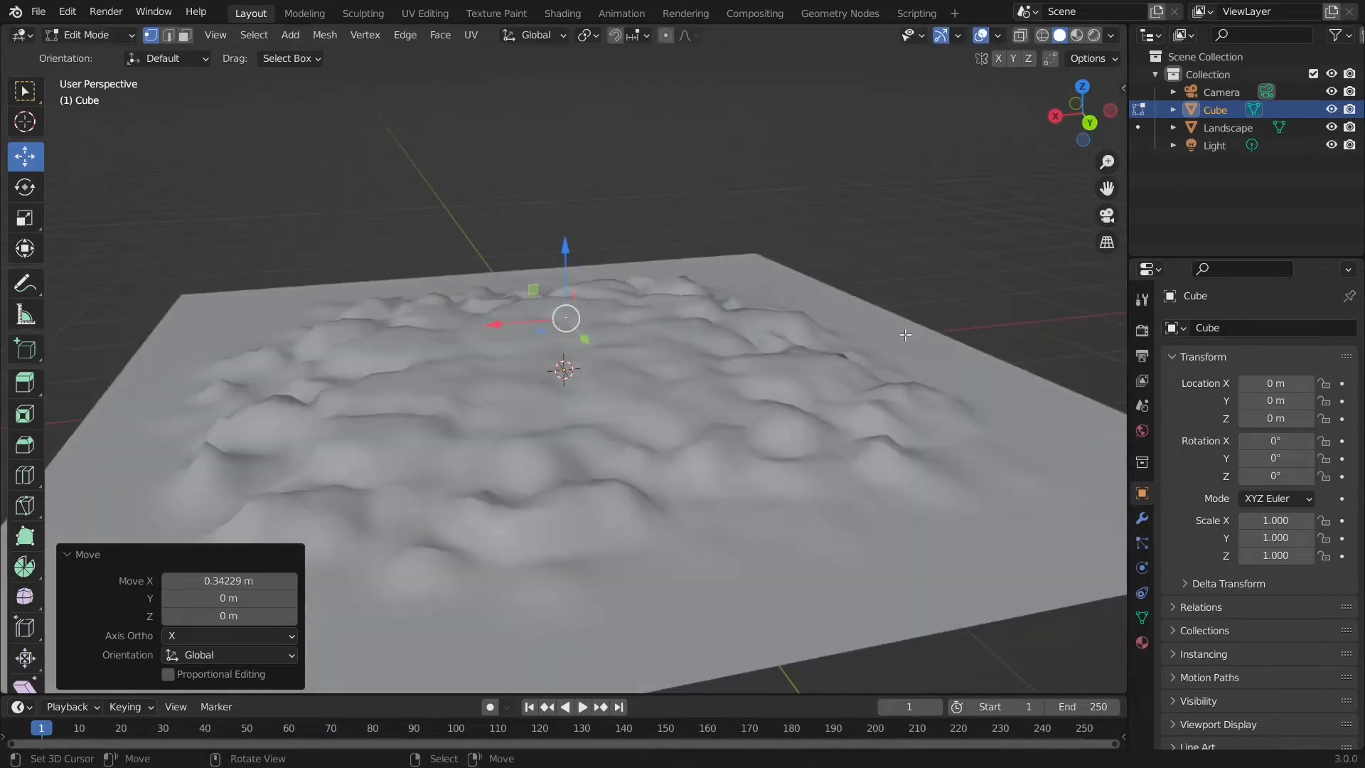
- Extrude the vertex about 2.06 m upward along Z in the front view
key("KP_1")
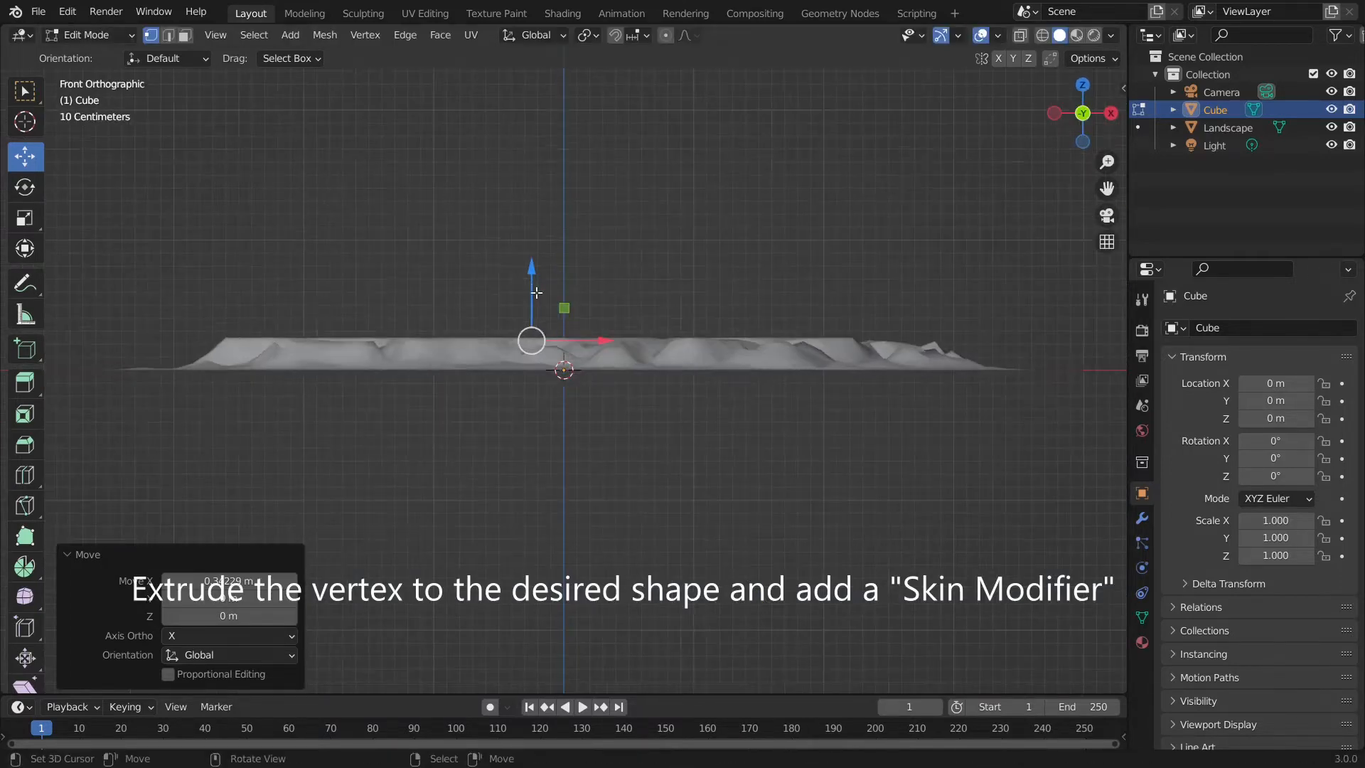
key("e")
key("z")
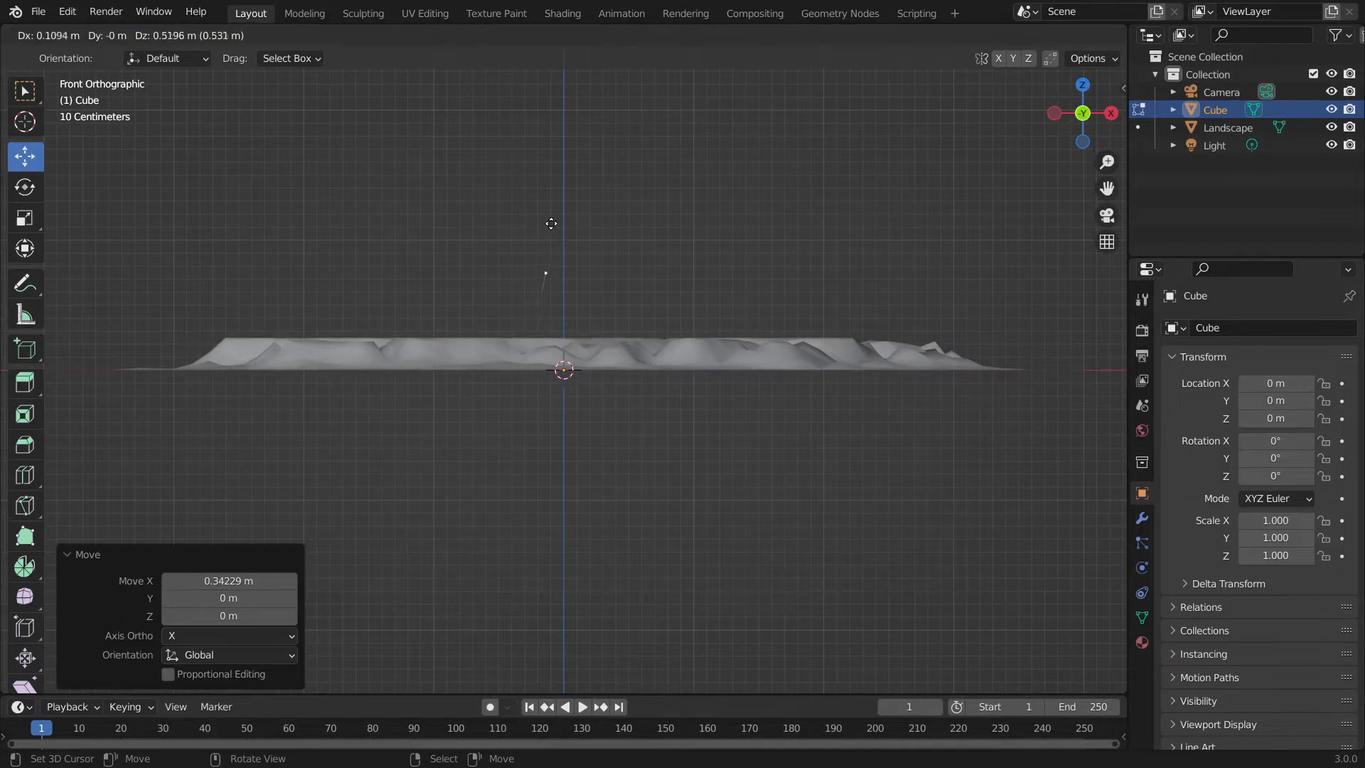
left_click(534, 668)
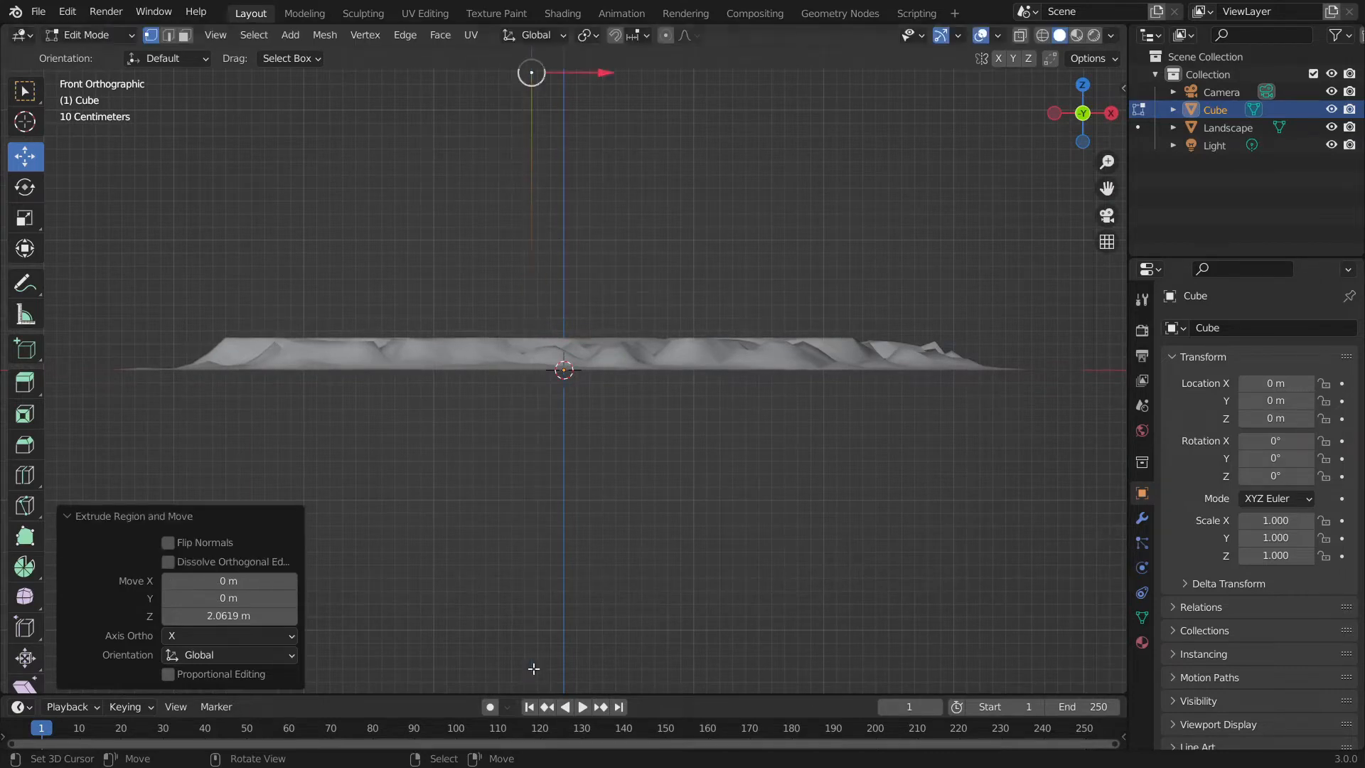
- Raise the top vertex of the extruded edge by about 0.52 m along Z
scroll(633, 430, "down", 2)
middle_click_drag(633, 429, 610, 613, "shift")
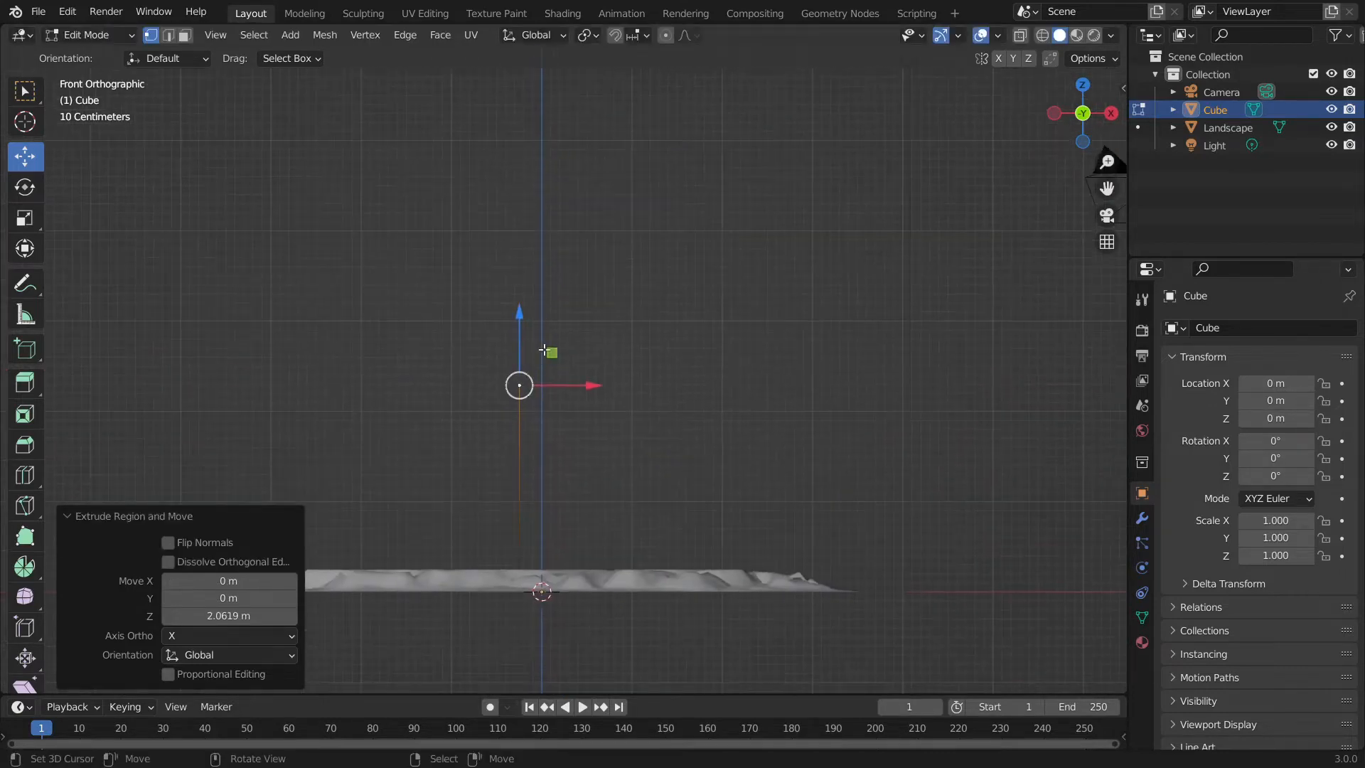
left_click_drag(527, 321, 529, 275)
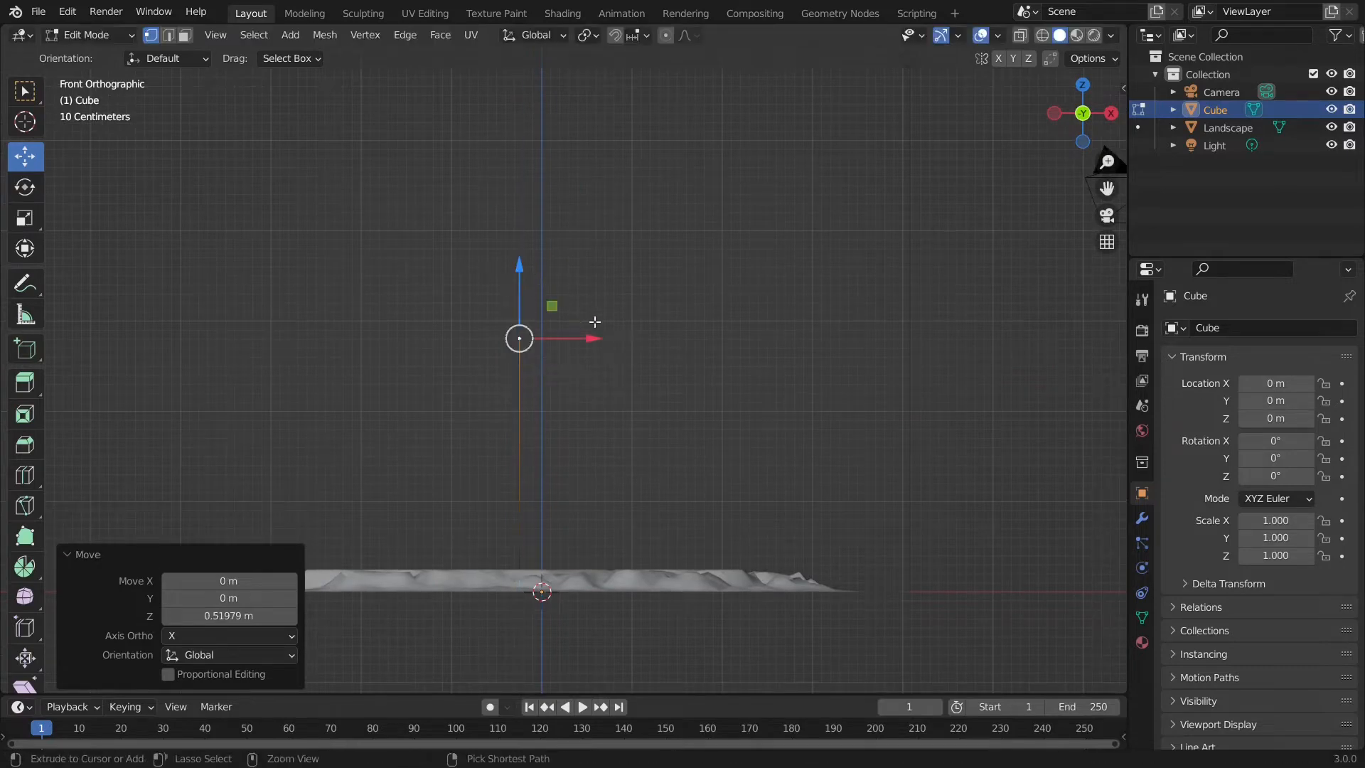
- Add three evenly spaced loop-cut vertices along the vertical edge
key("ctrl+r")
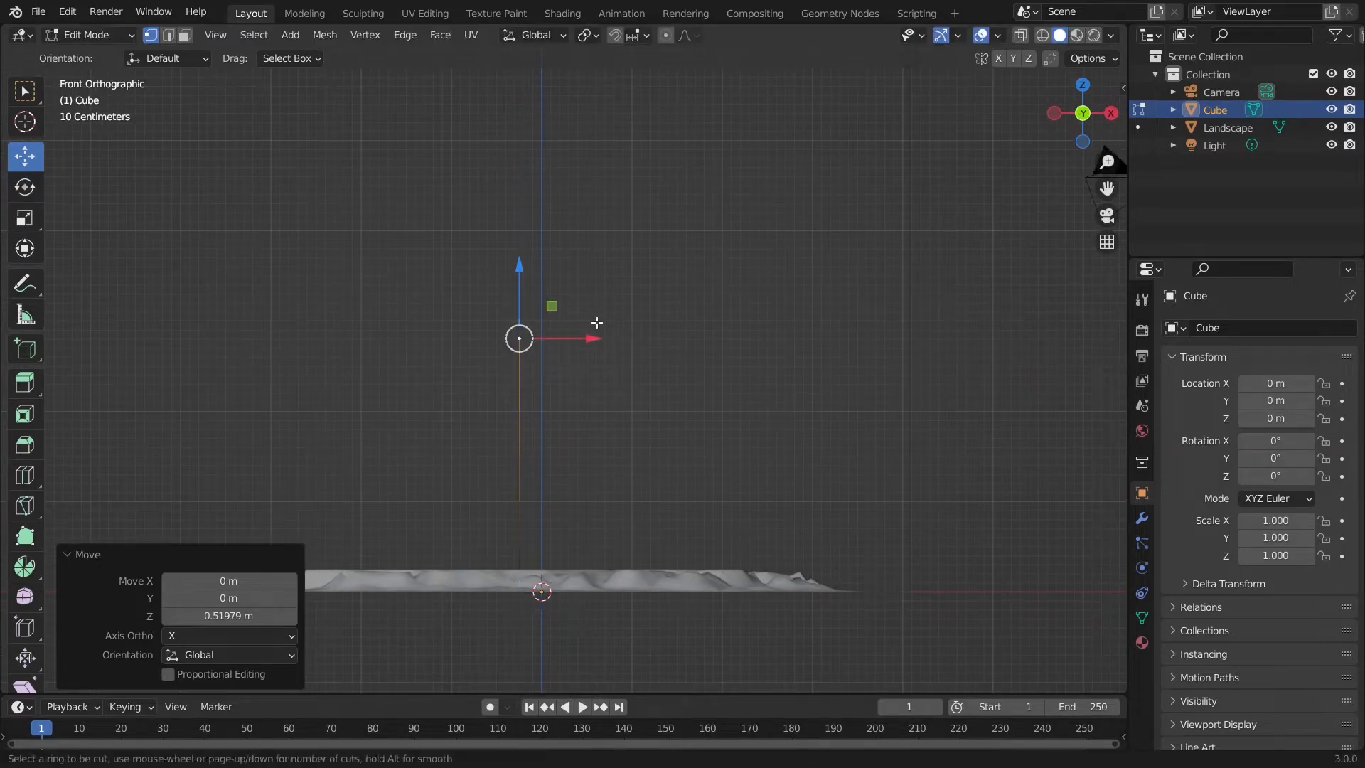
scroll(527, 435, "up", 2)
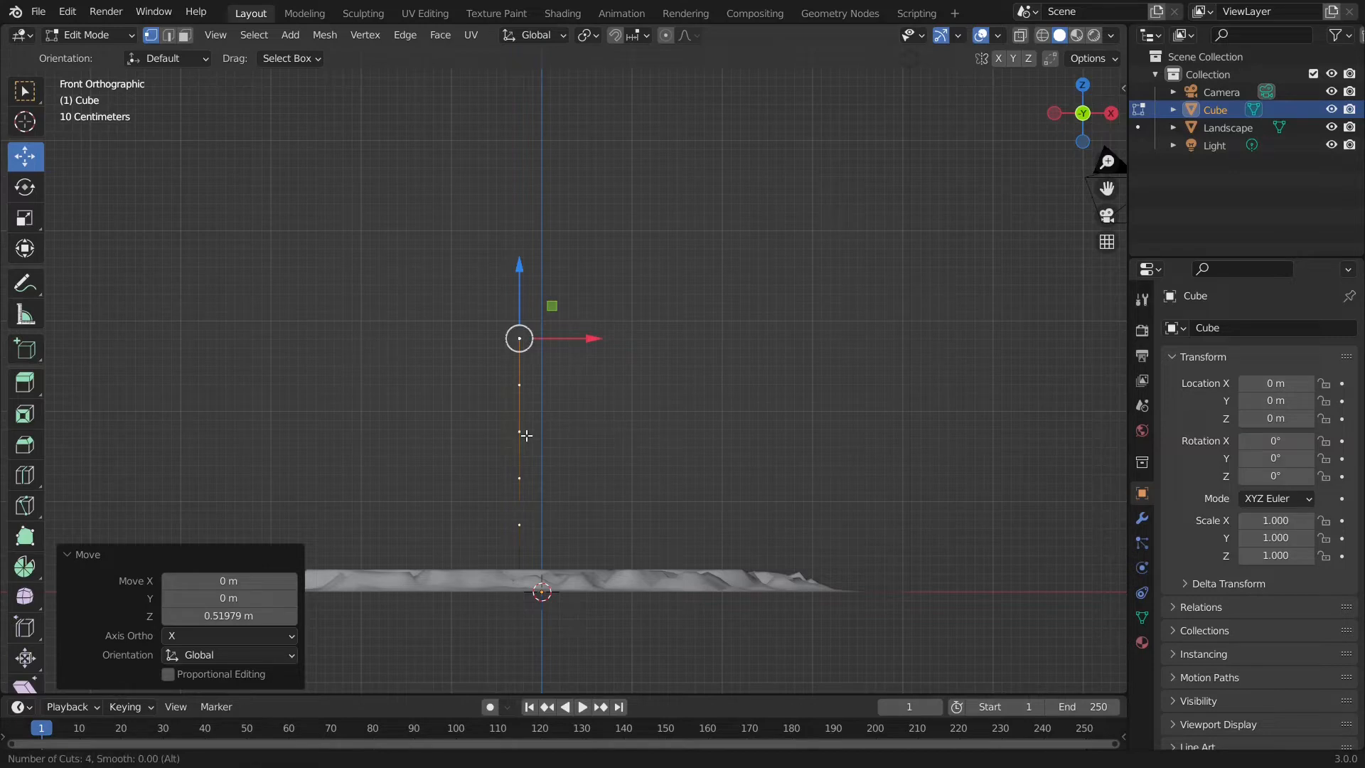
left_click(527, 436)
left_click(527, 436)
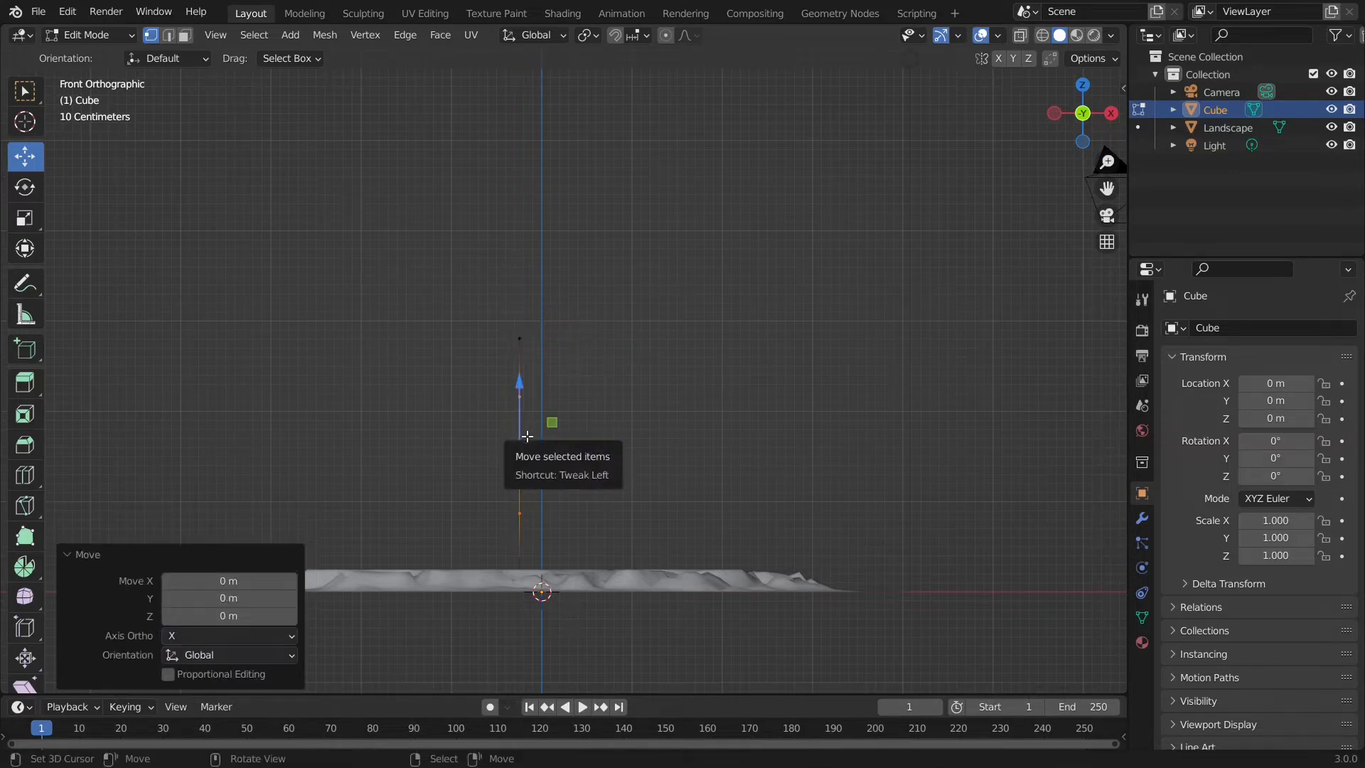
- Extrude the middle vertex about 0.63 m outward in X, extrude again about 1.36 m upward, and shift the new tip along Y
middle_click_drag(523, 448, 506, 467)
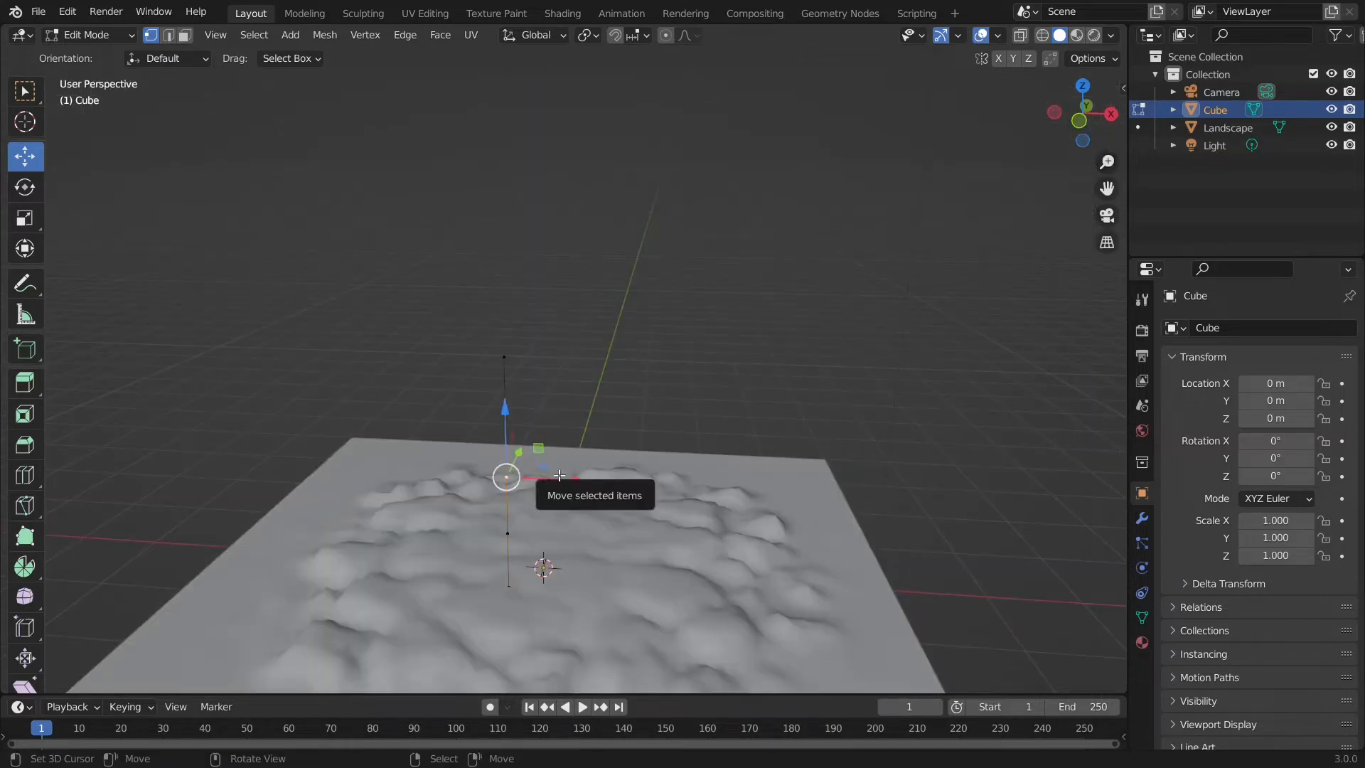
key("e")
left_click(621, 454)
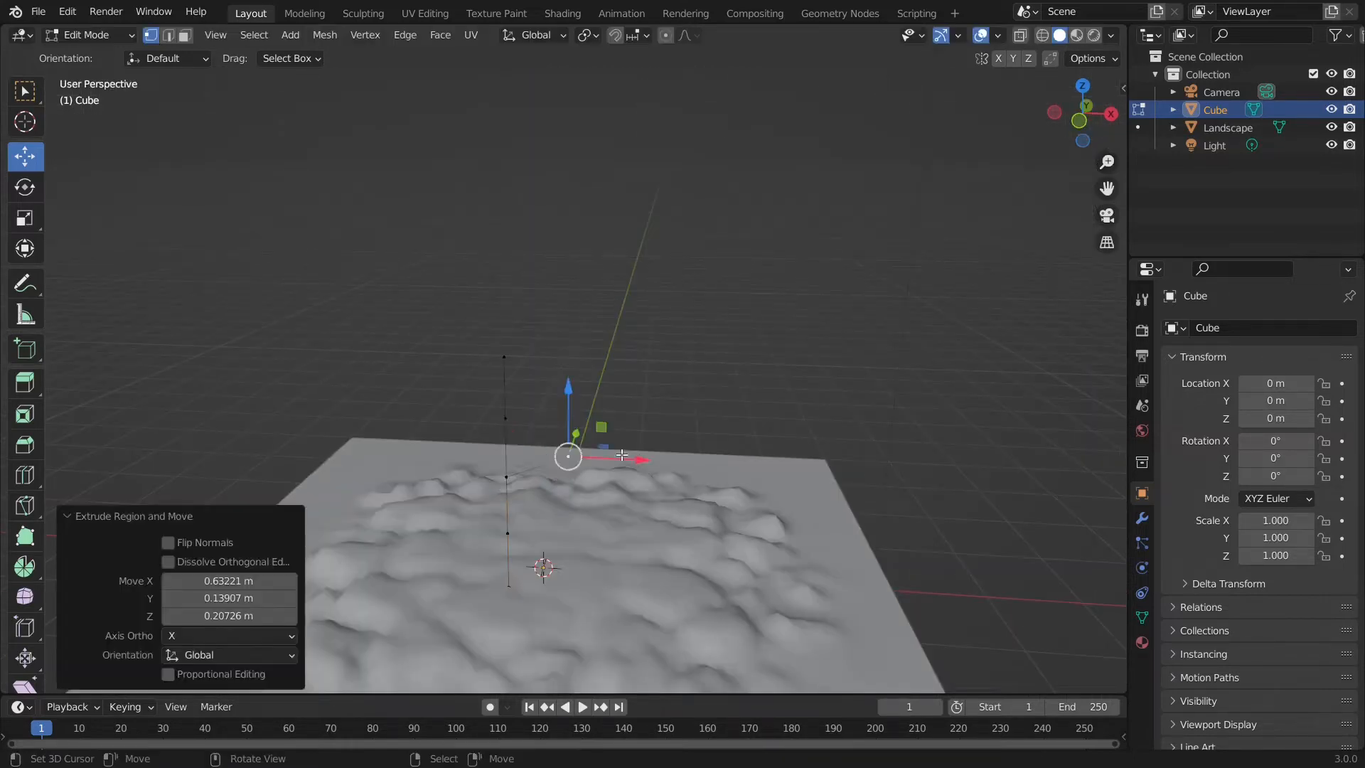
key("e")
left_click(622, 317)
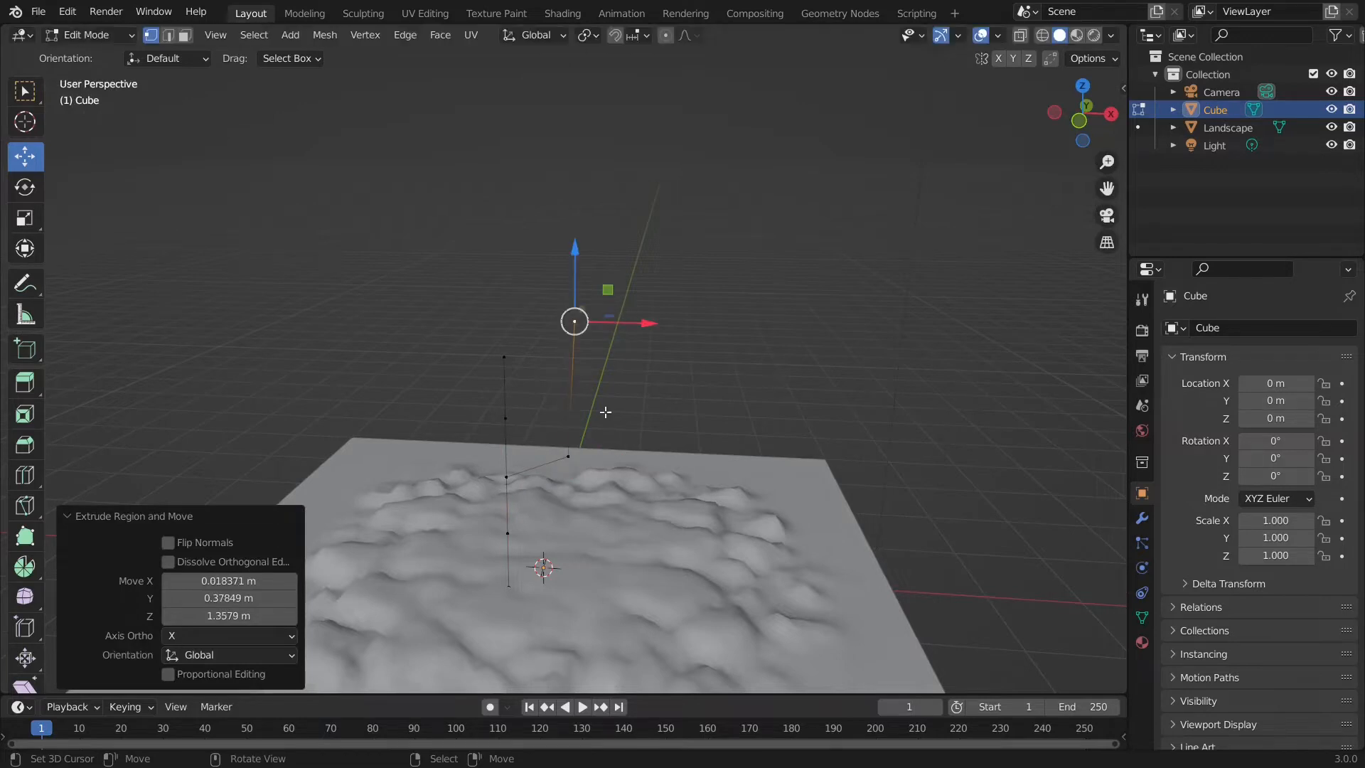
middle_click_drag(607, 408, 706, 452)
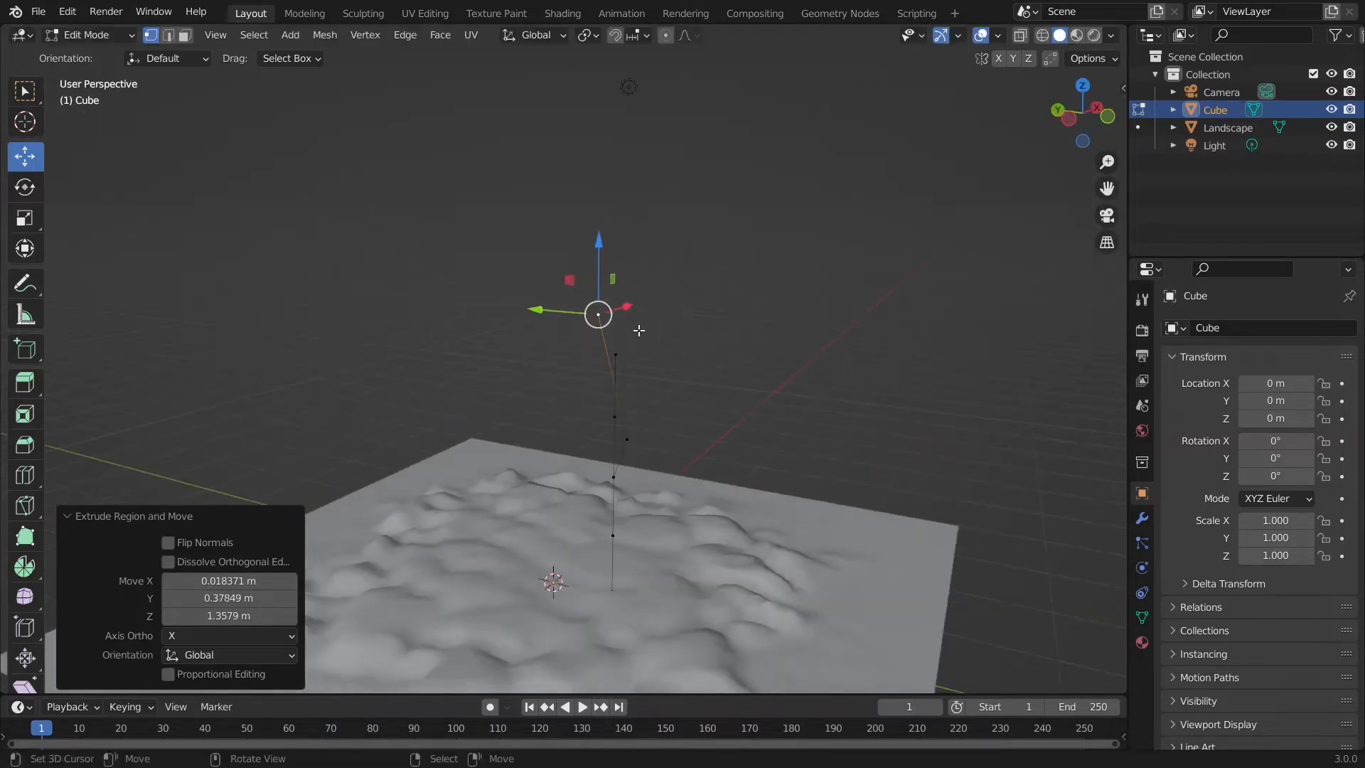
left_click_drag(561, 310, 580, 315)
middle_click_drag(581, 315, 580, 517)
- In the front view, extrude the trunk's lowest inner vertex about -0.59 m in X and 0.49 m in Z, and straight up to trunk-top height
left_click(650, 468)
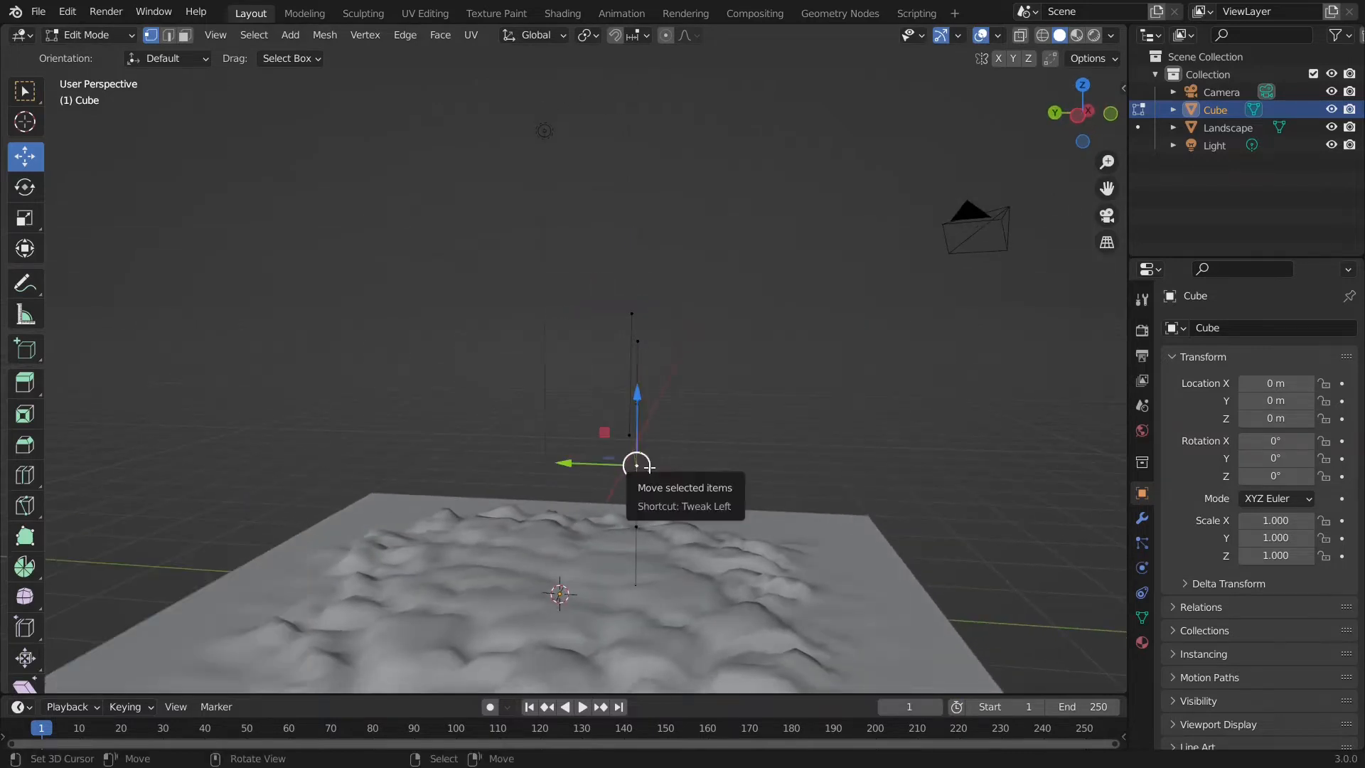
key("KP_1")
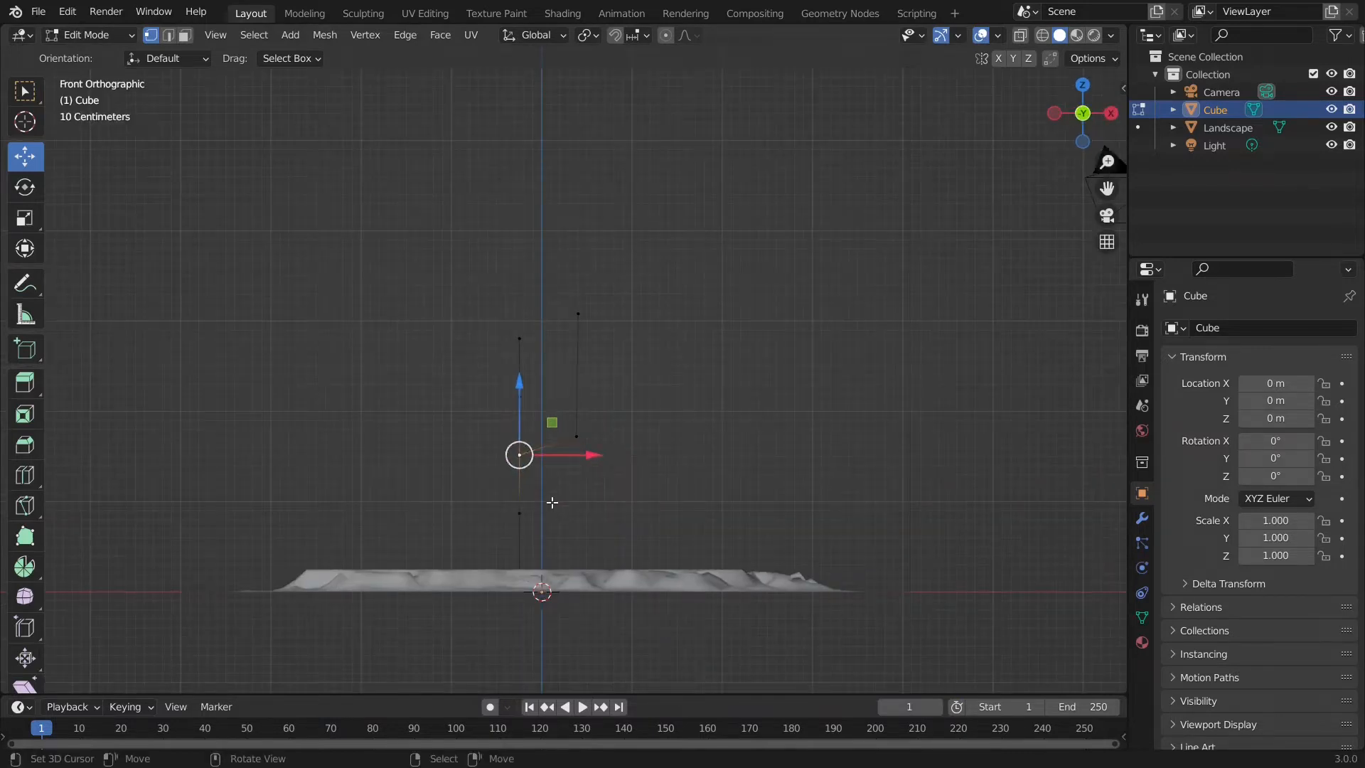
left_click(527, 507)
key("e")
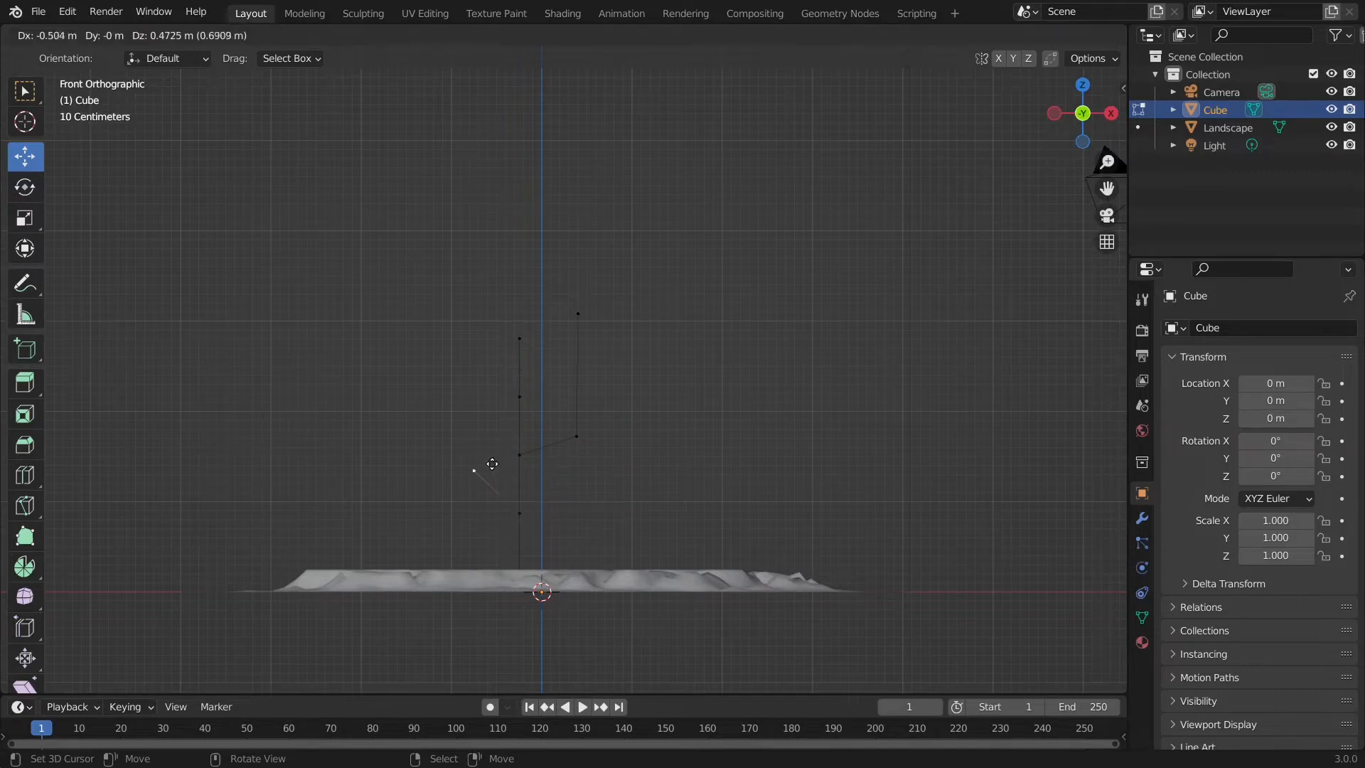
left_click(485, 463)
key("e")
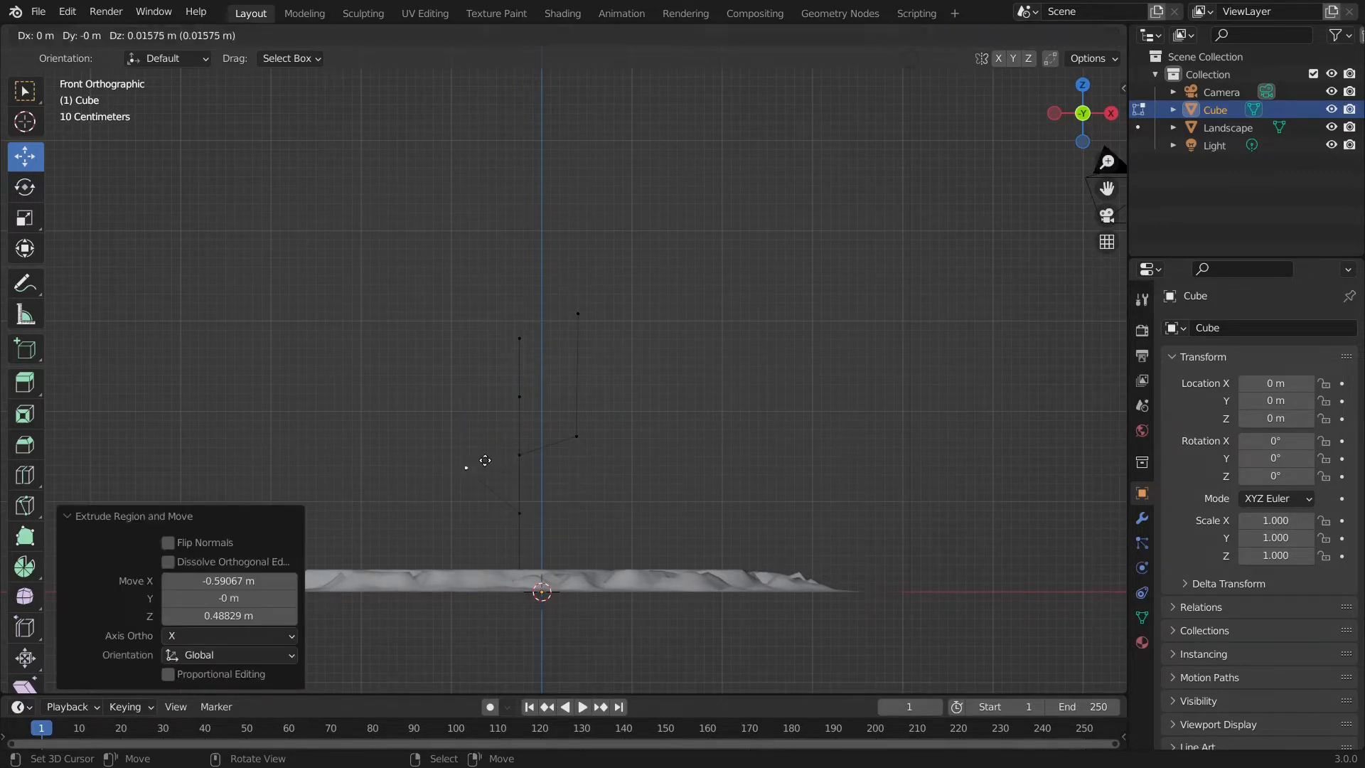
key("z")
left_click(481, 332)
- In the right view, extrude the trunk's upper inner vertex about -0.54 m in Y and 0.21 m in Z, and about 1.18 m straight up
middle_click_drag(467, 335, 601, 414)
key("KP_1")
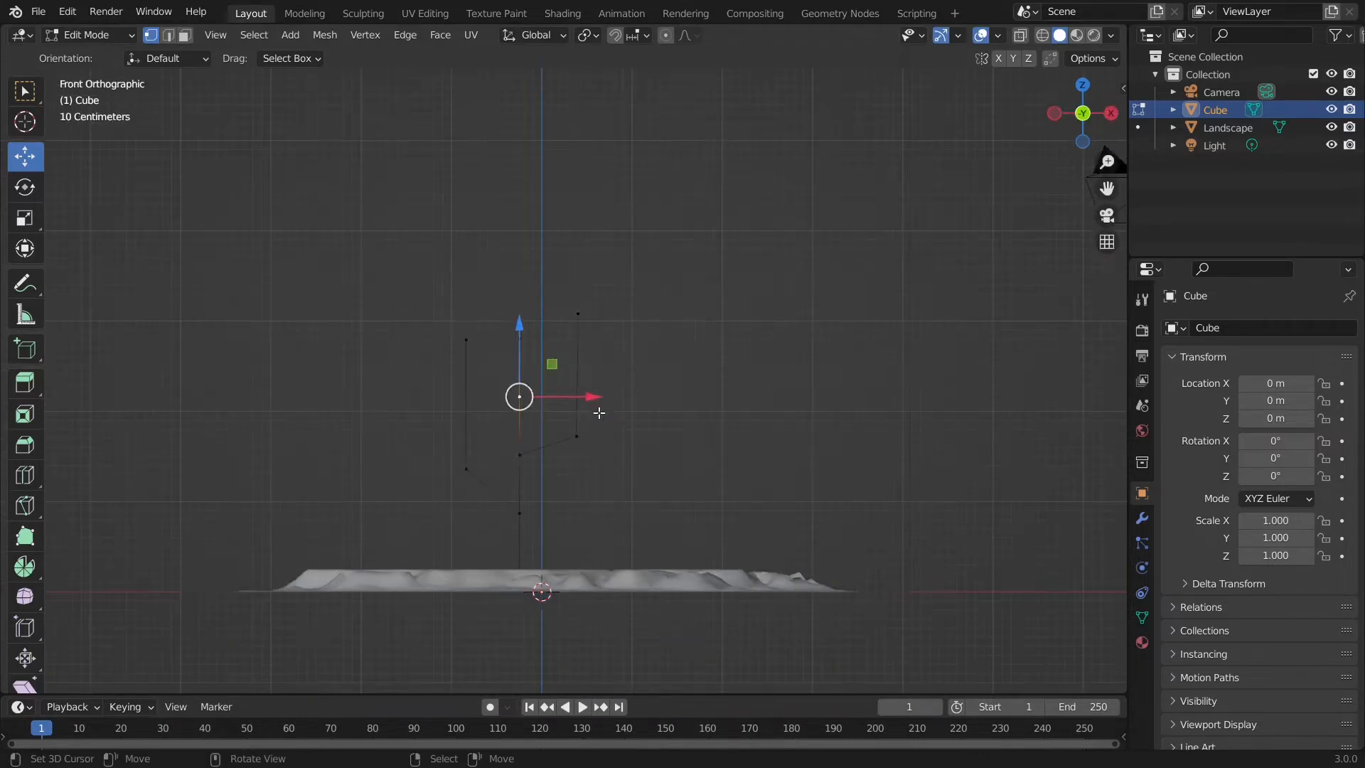
key("KP_3")
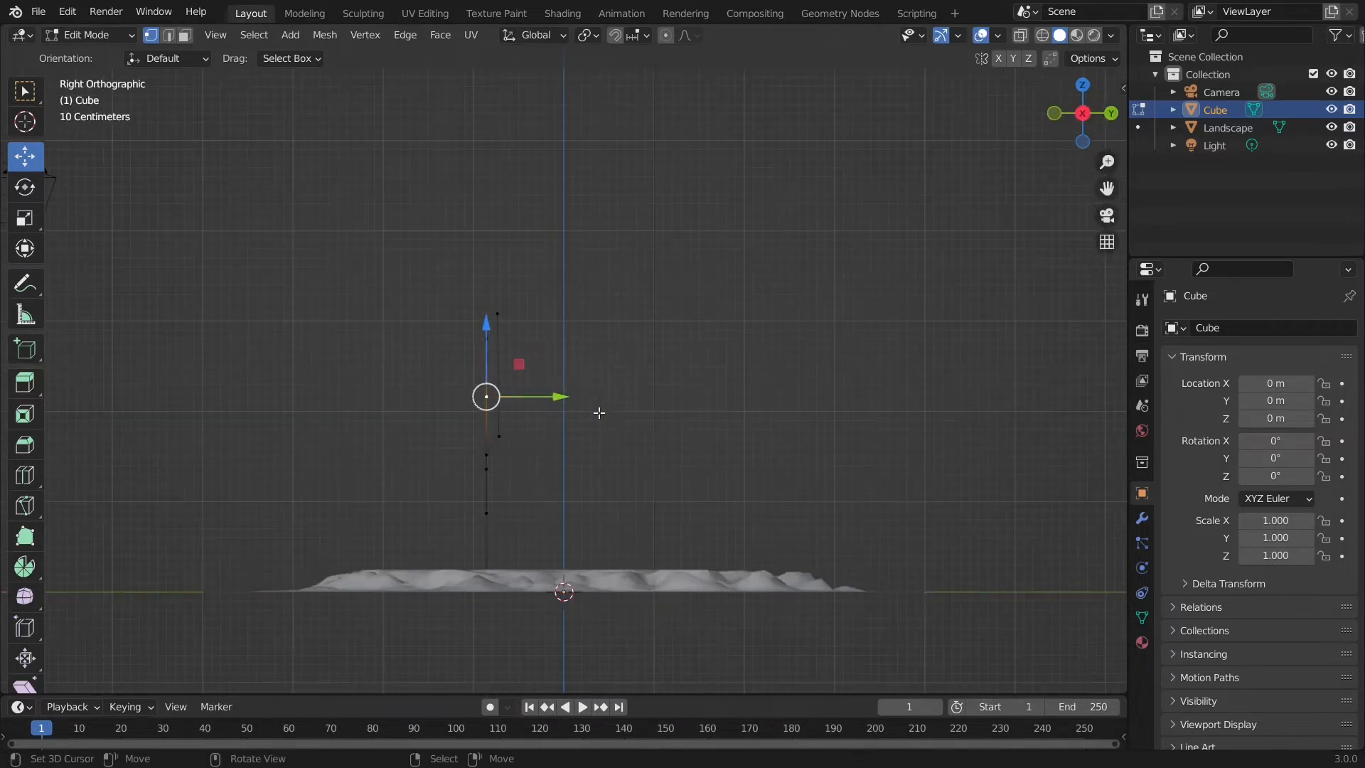
key("e")
left_click(549, 393)
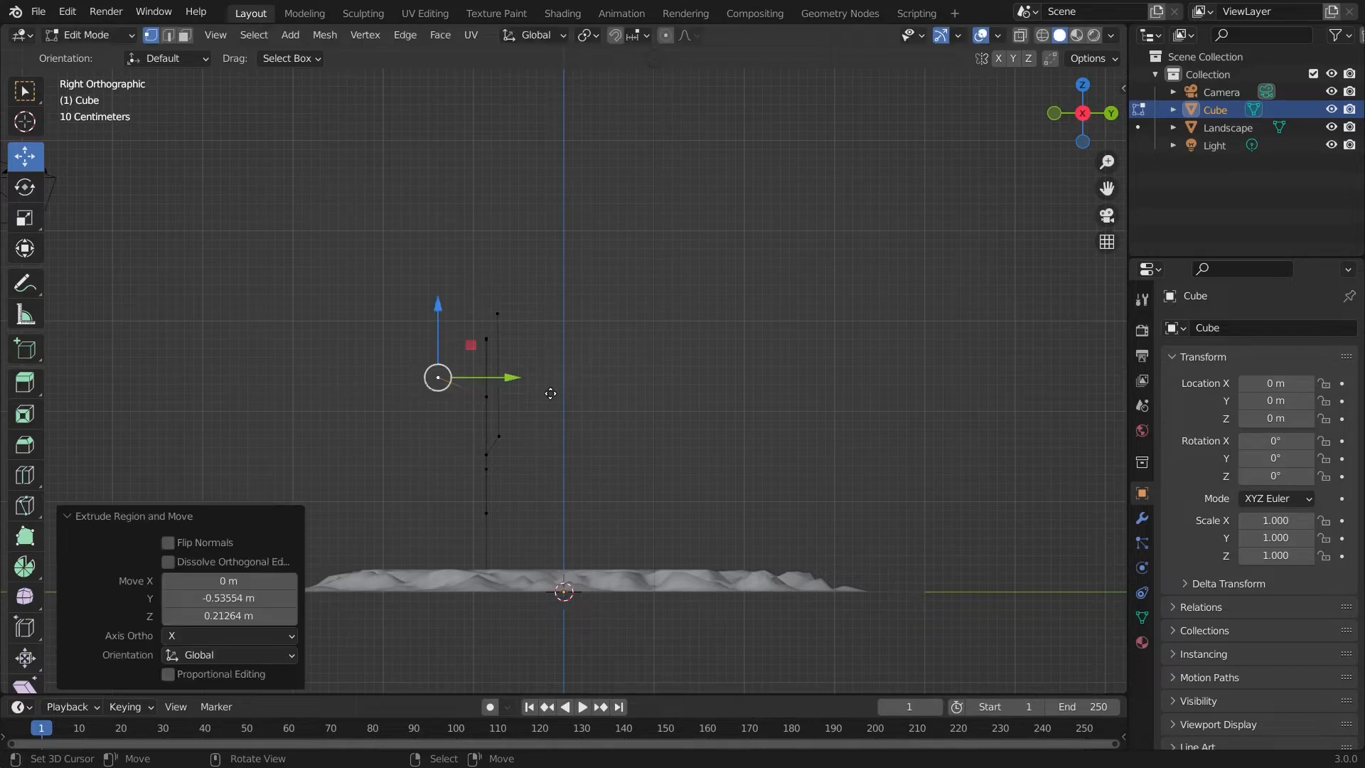
key("e")
key("z")
left_click(555, 288)
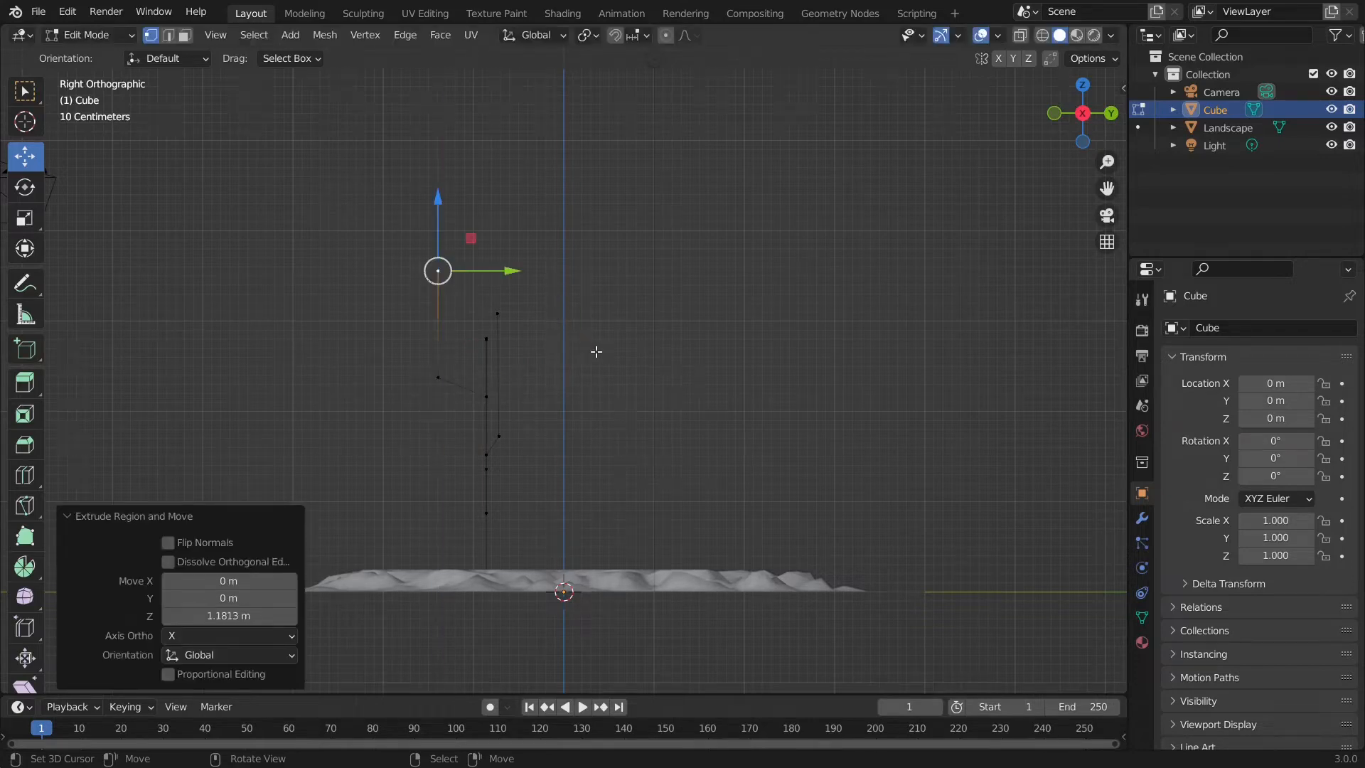
- Add a Skin modifier to the branched edges with Smooth Shading enabled and Branch Smoothing set to 1.000
middle_click_drag(596, 352, 704, 445)
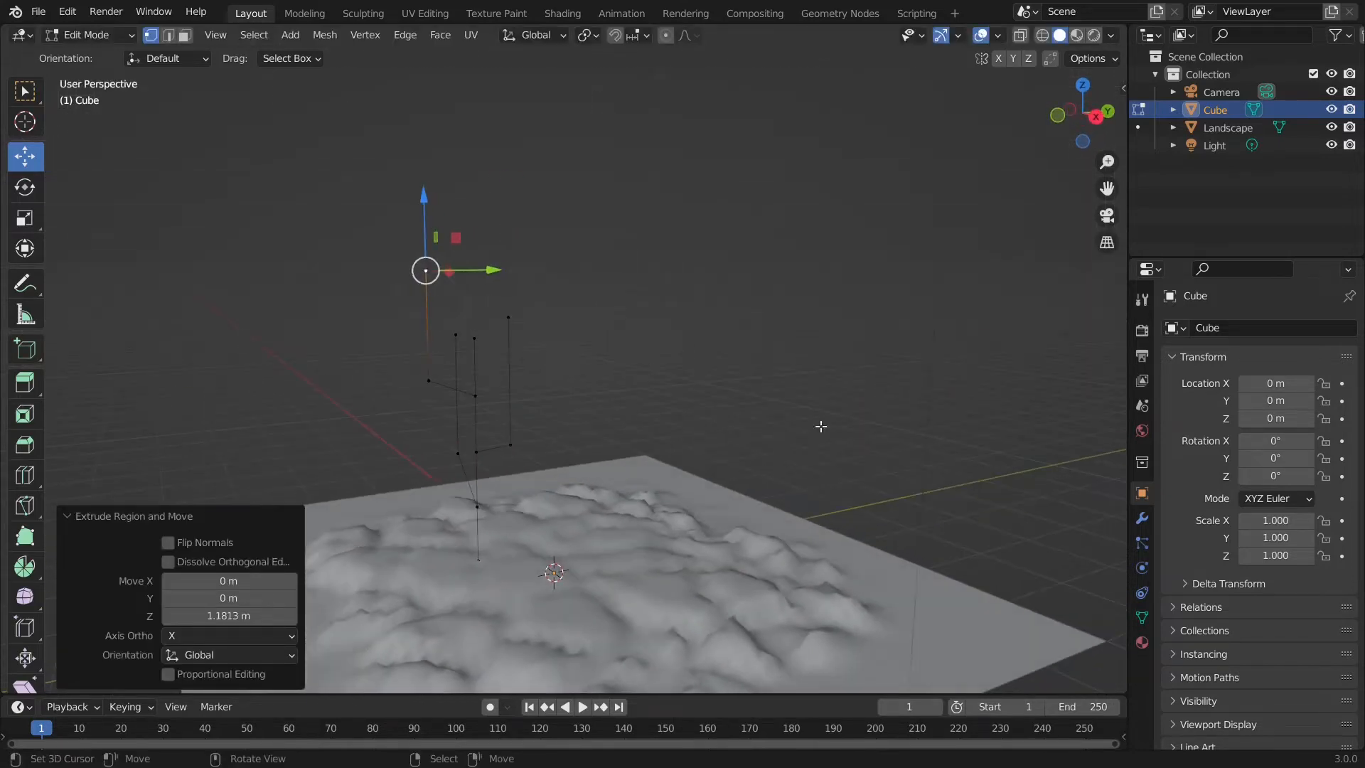
left_click(1142, 518)
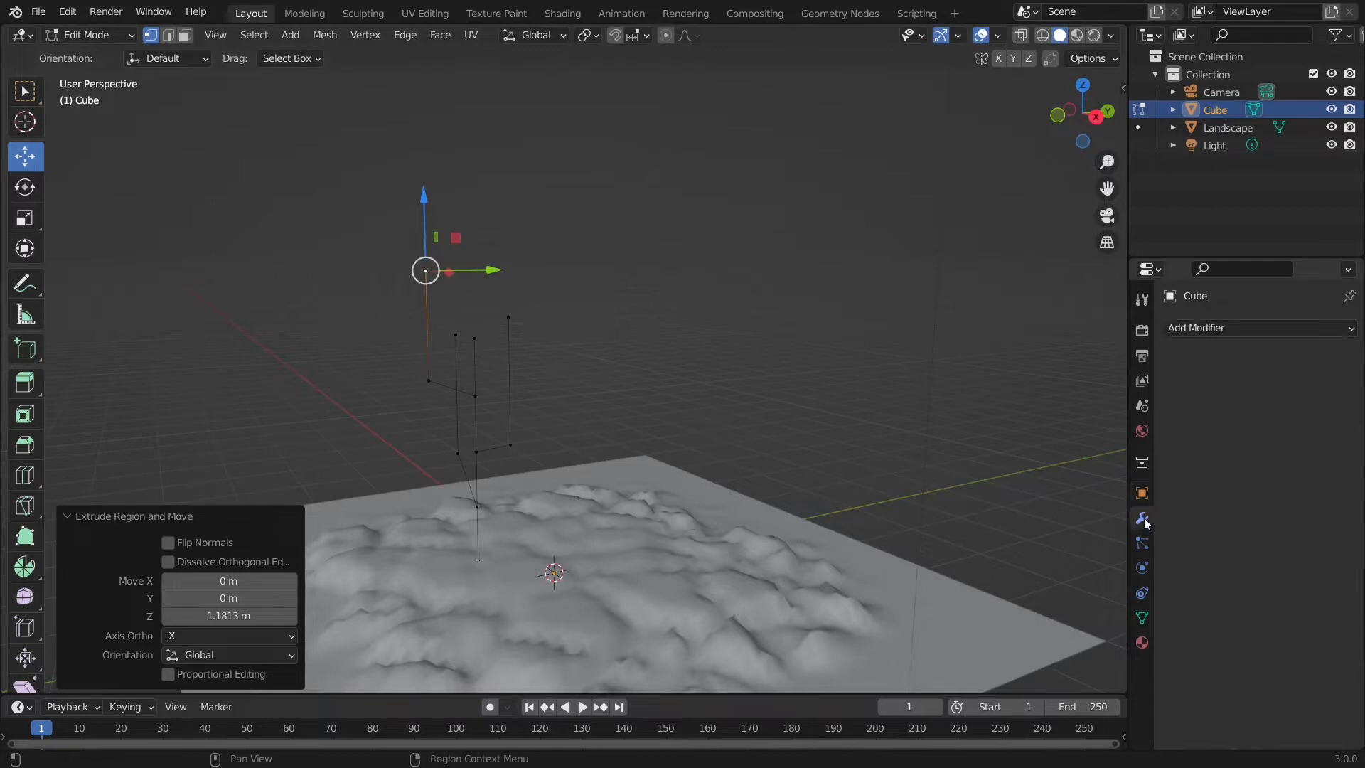
left_click(1233, 329)
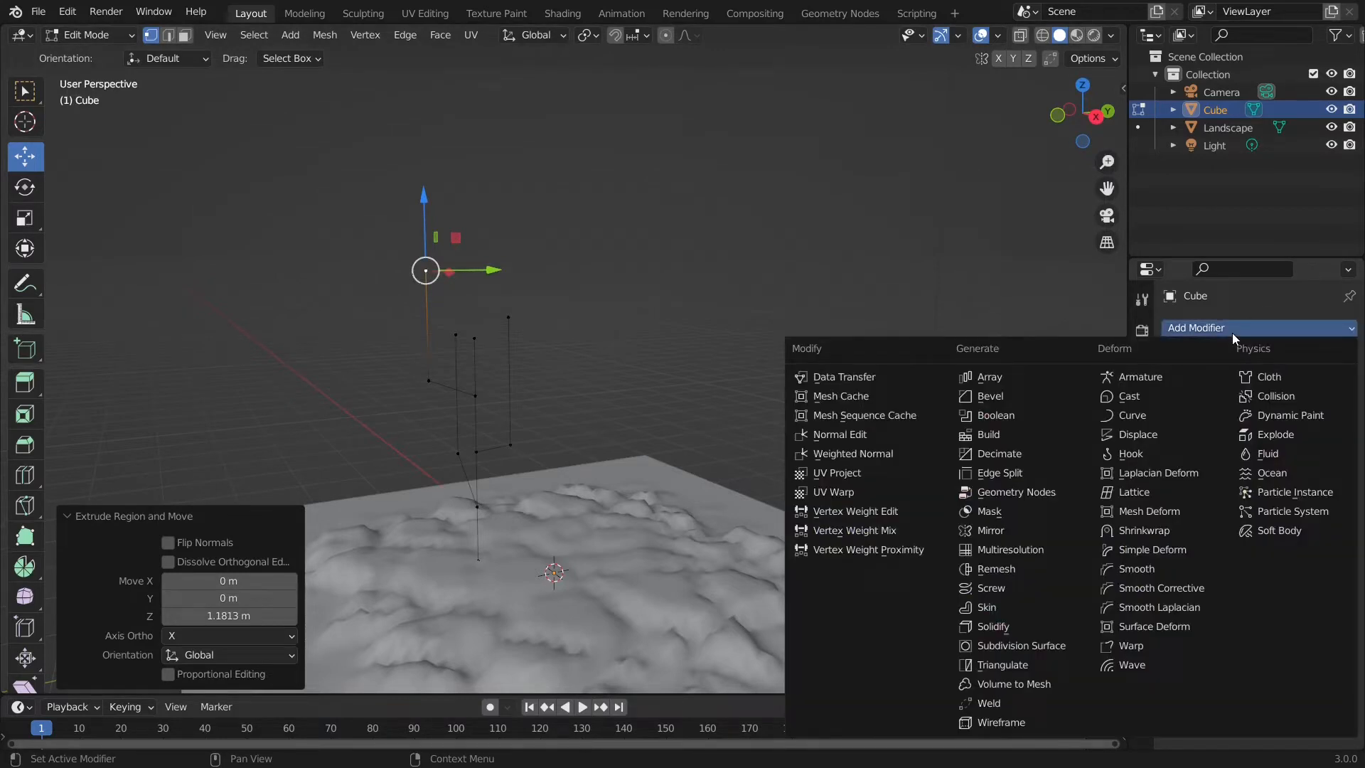
left_click(1011, 603)
middle_click_drag(664, 406, 719, 409)
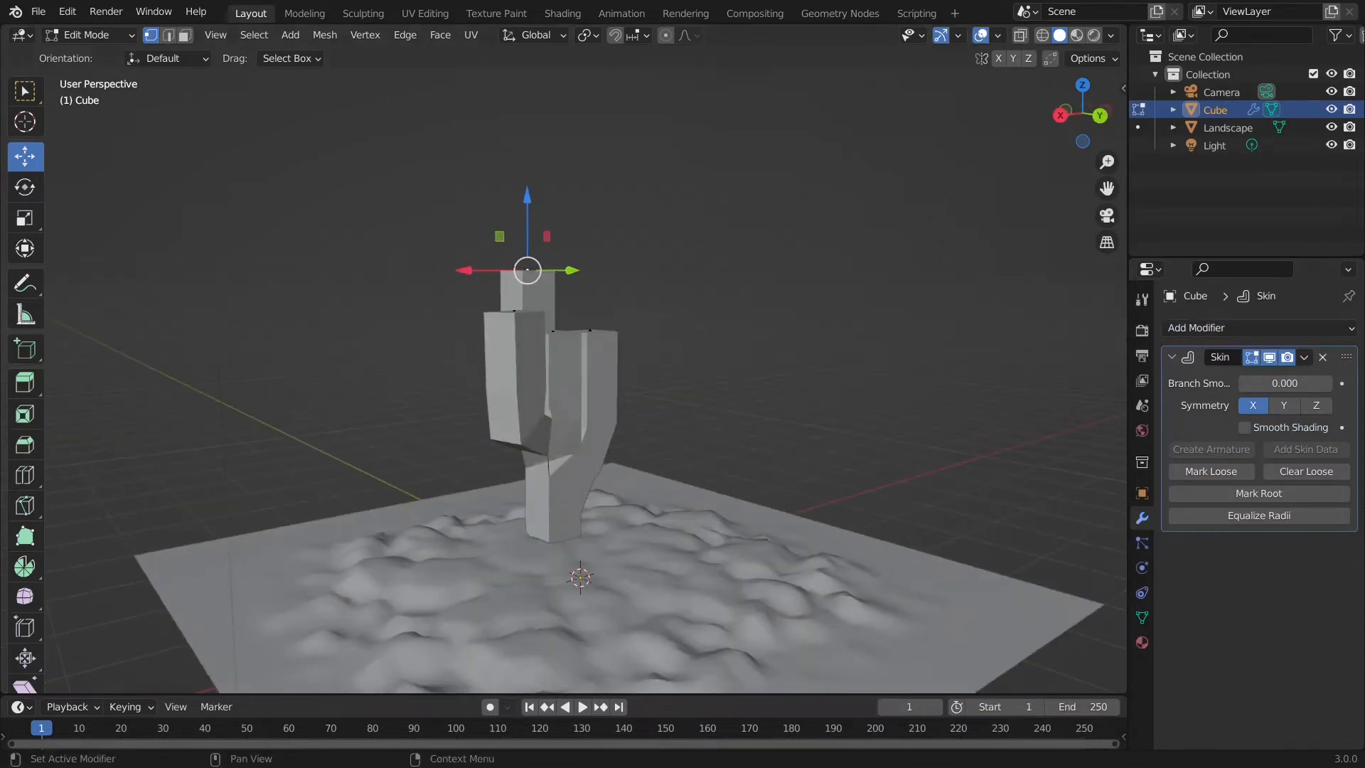
left_click(1244, 428)
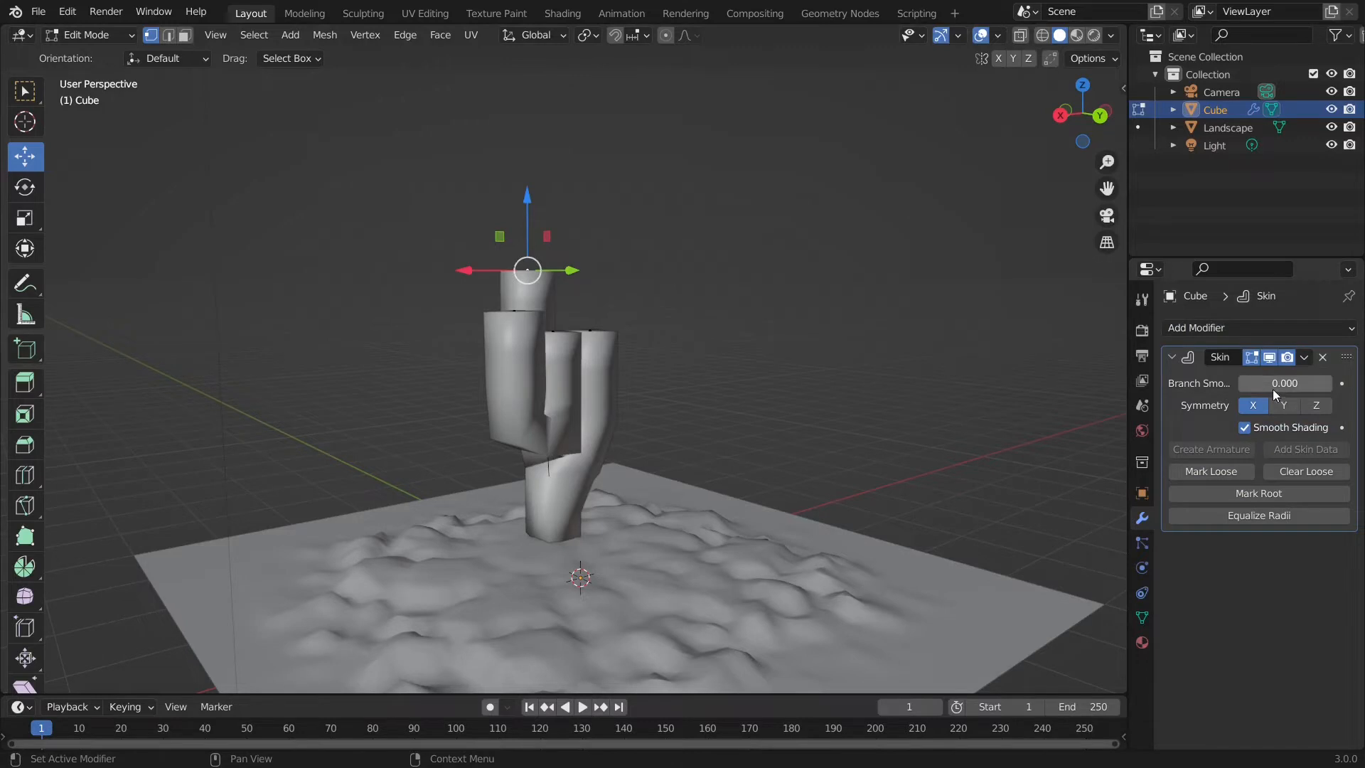
left_click_drag(1273, 390, 1337, 389)
- Shift the trunk's middle branching vertex by about 0.15 m in X and 0.035 m in Z
middle_click_drag(651, 342, 674, 341)
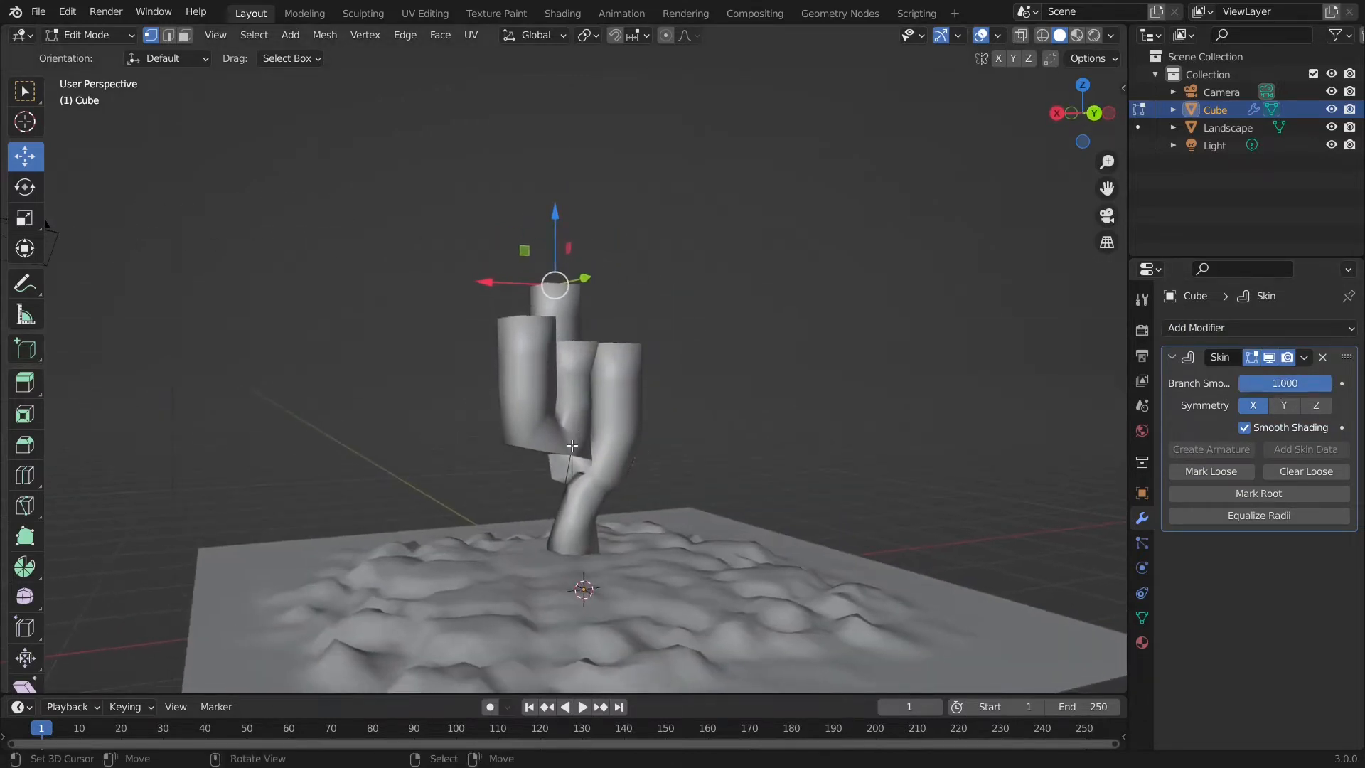
right_click_drag(571, 445, 545, 440)
middle_click_drag(665, 427, 578, 417)
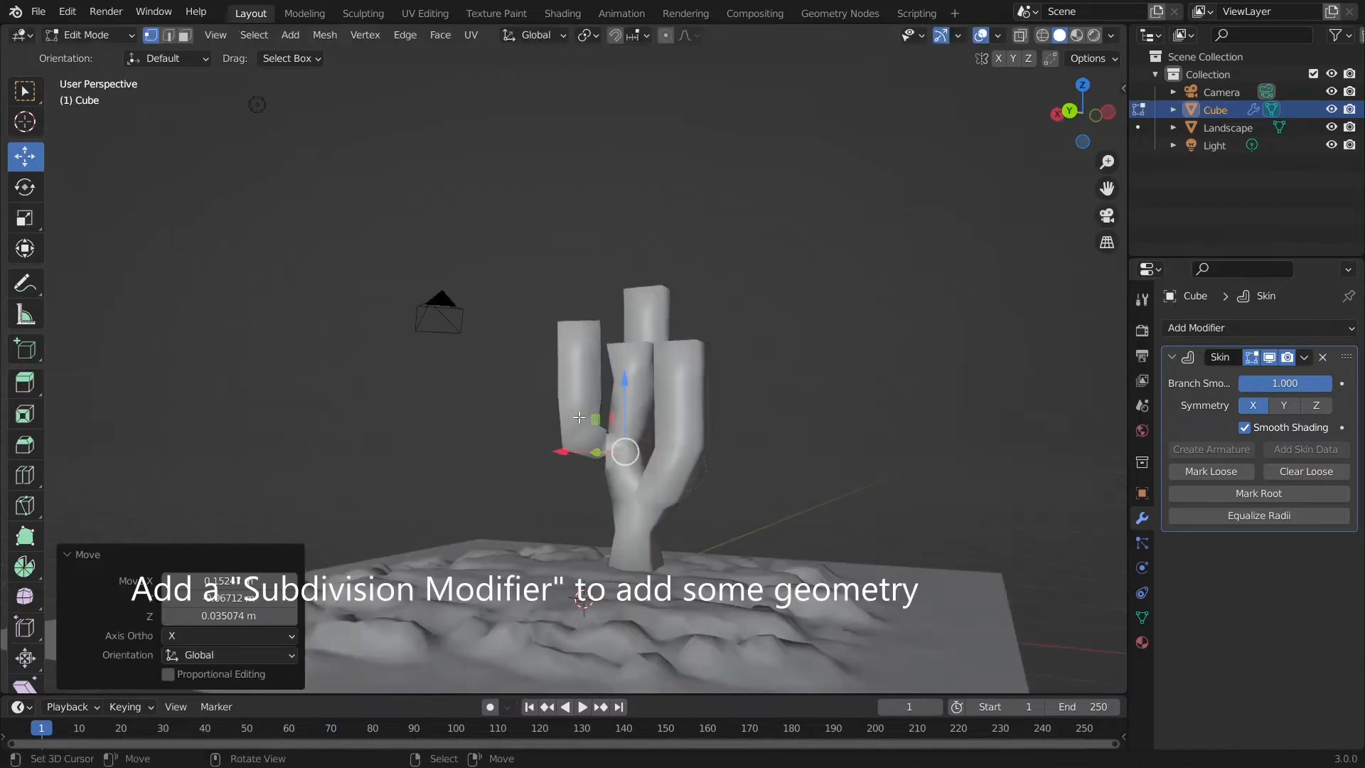
- Add a Subdivision Surface modifier below the Skin modifier
left_click(1252, 328)
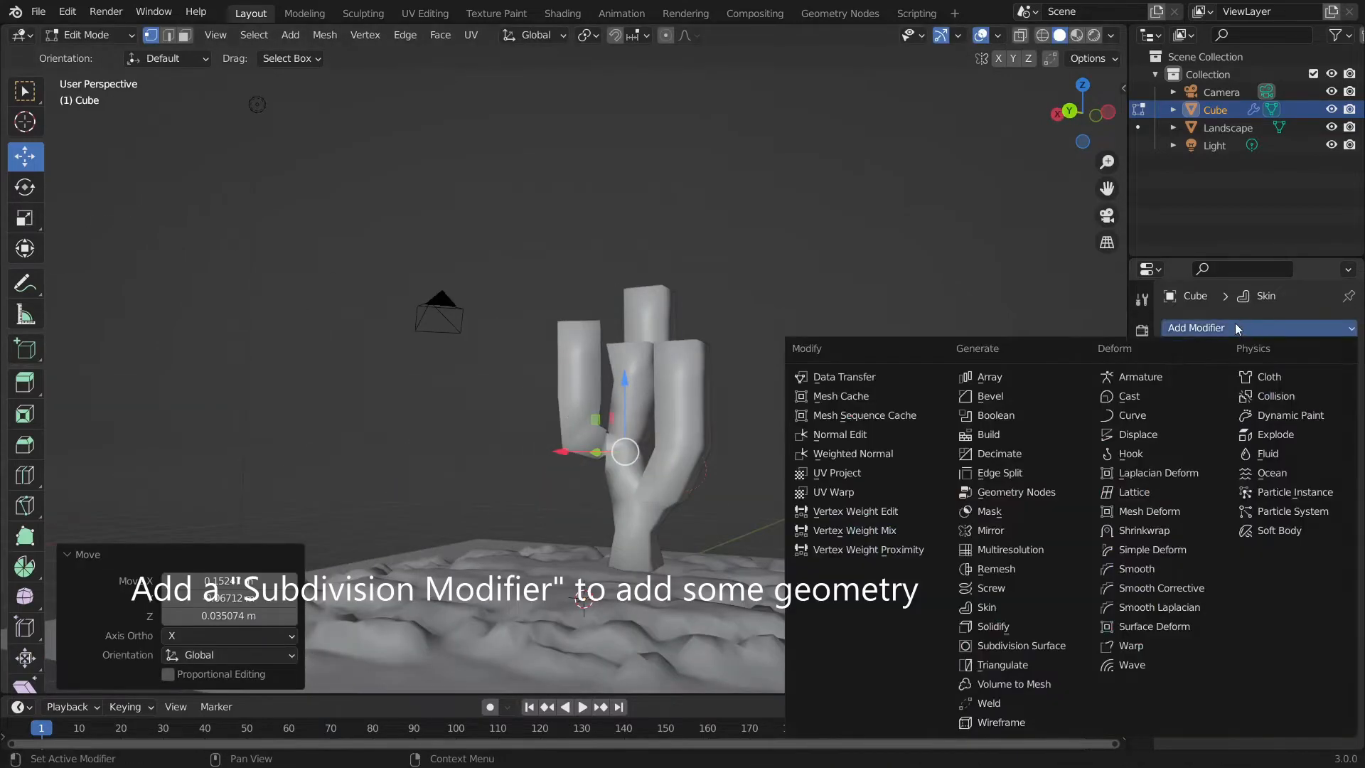
left_click(1017, 646)
middle_click_drag(792, 497, 631, 572)
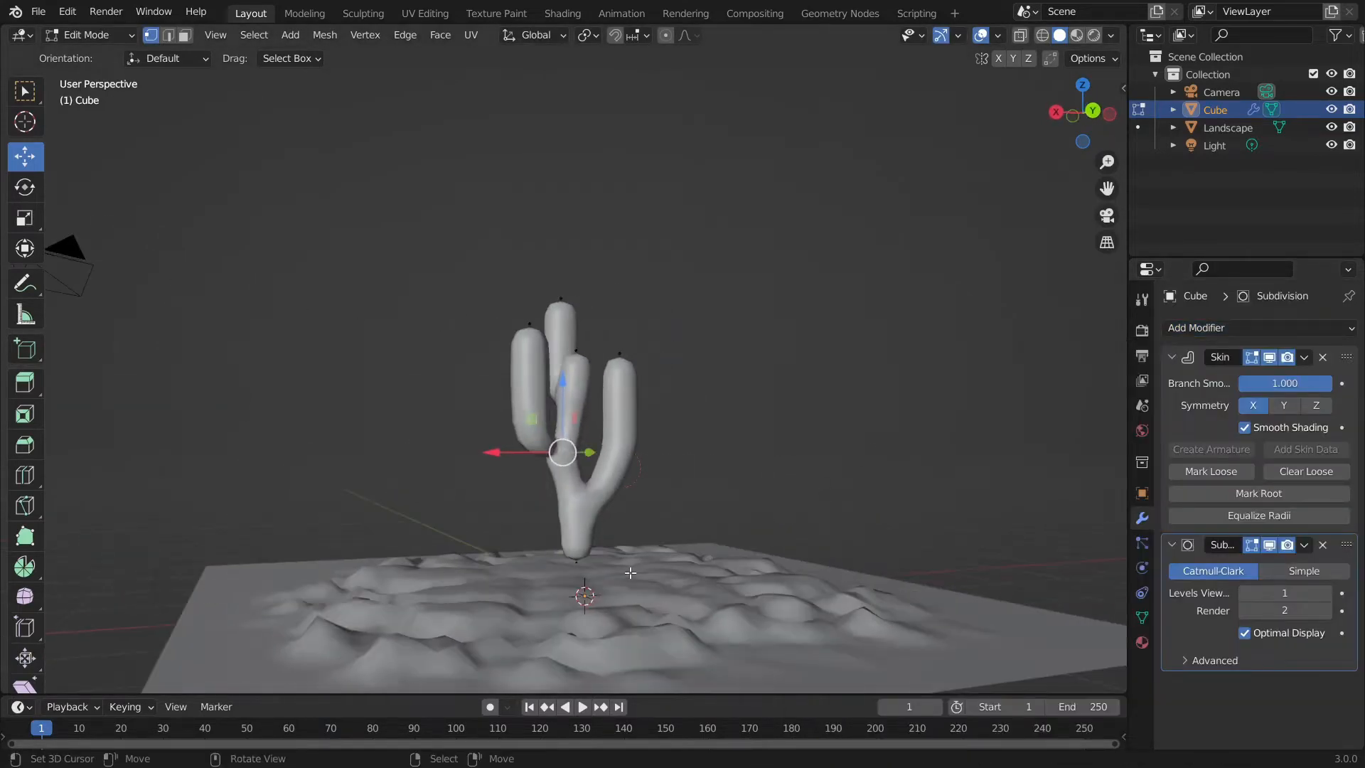
- Taper the +X branch by scaling its skin radius to about 0.197 at the tip and 0.504 at the elbow
middle_click_drag(634, 391, 766, 411)
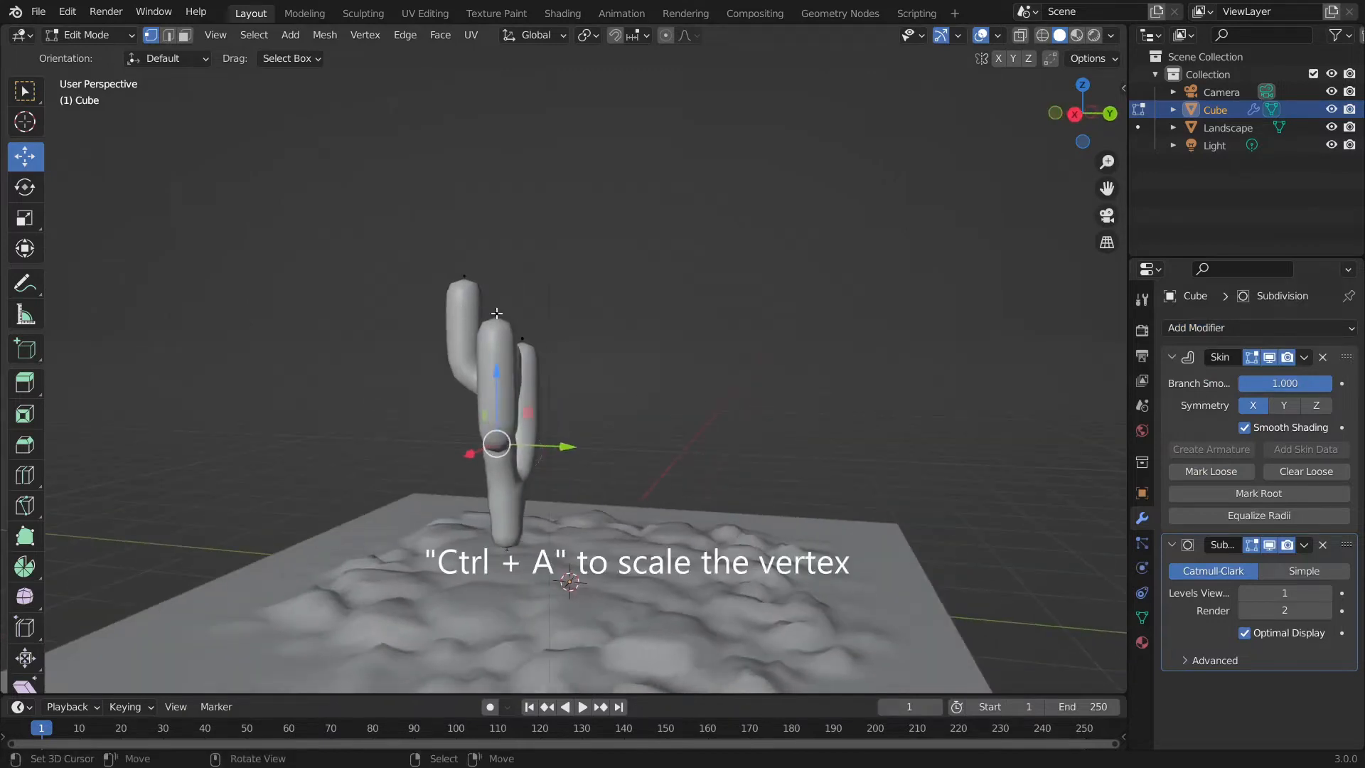
right_click(510, 319)
middle_click_drag(510, 320, 405, 299)
key("ctrl+a")
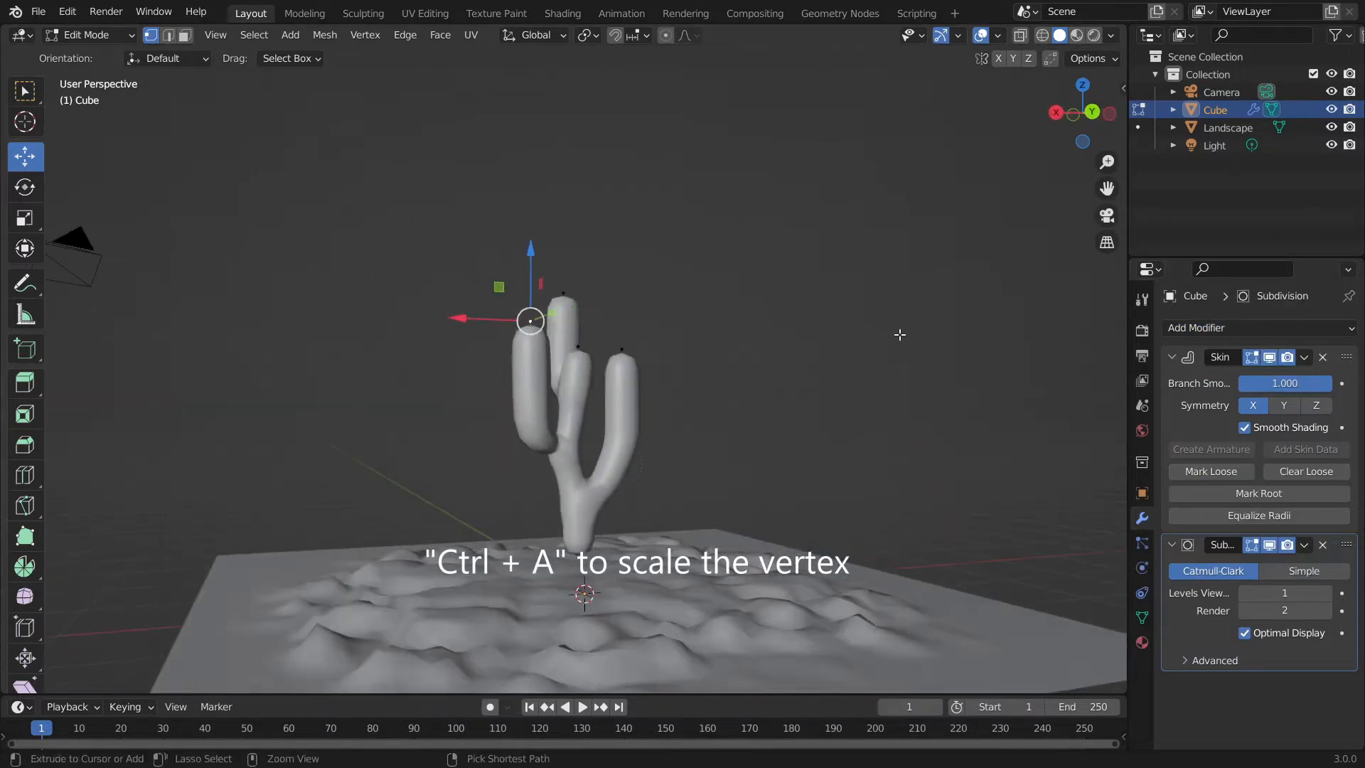
left_click(601, 302)
middle_click_drag(601, 302, 548, 343)
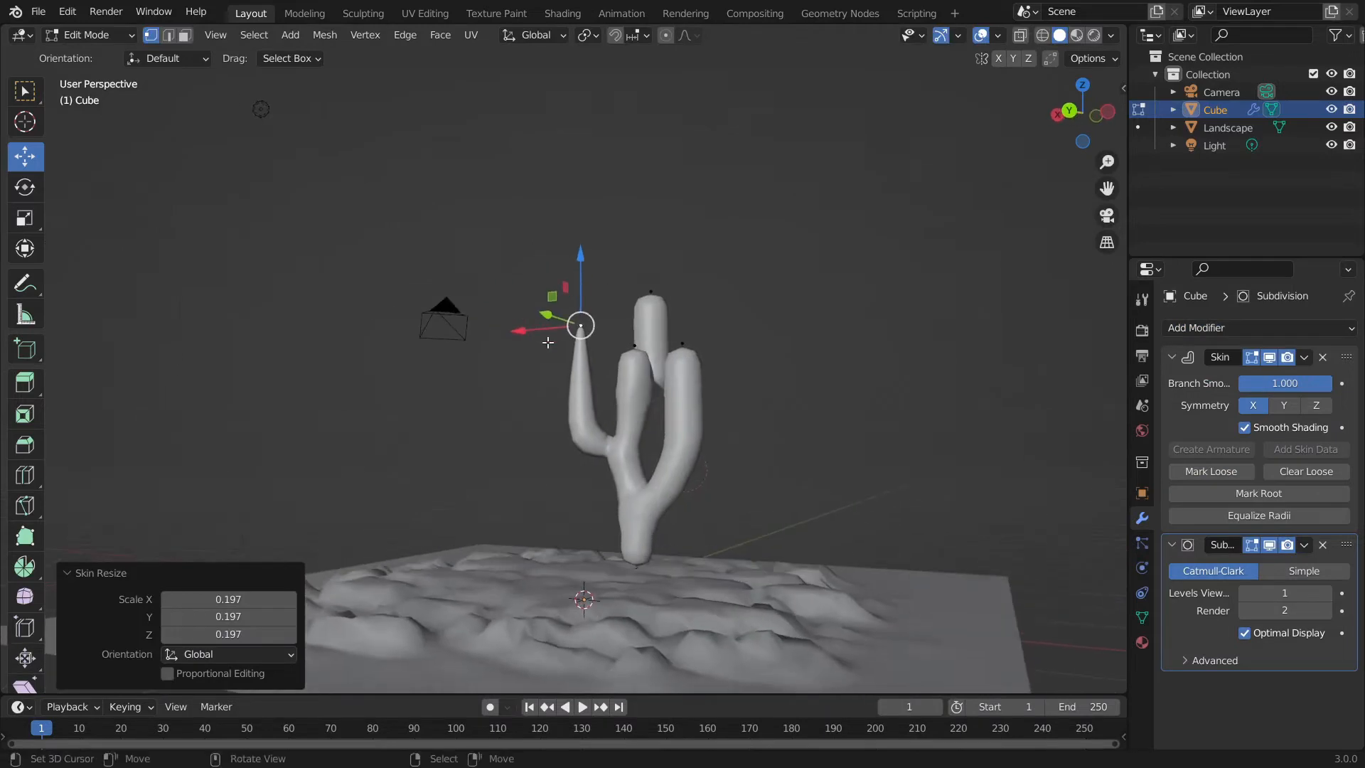
right_click(590, 436)
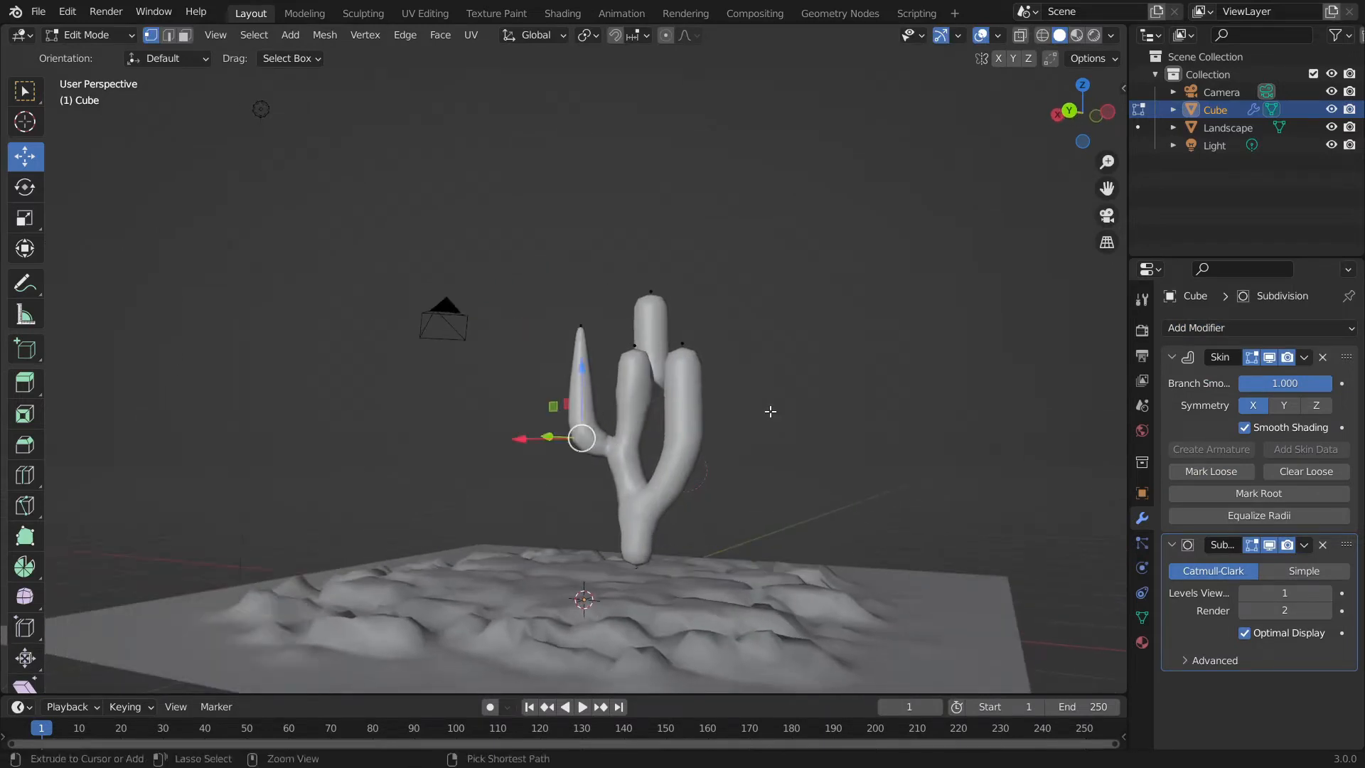
key("ctrl+a")
left_click(653, 417)
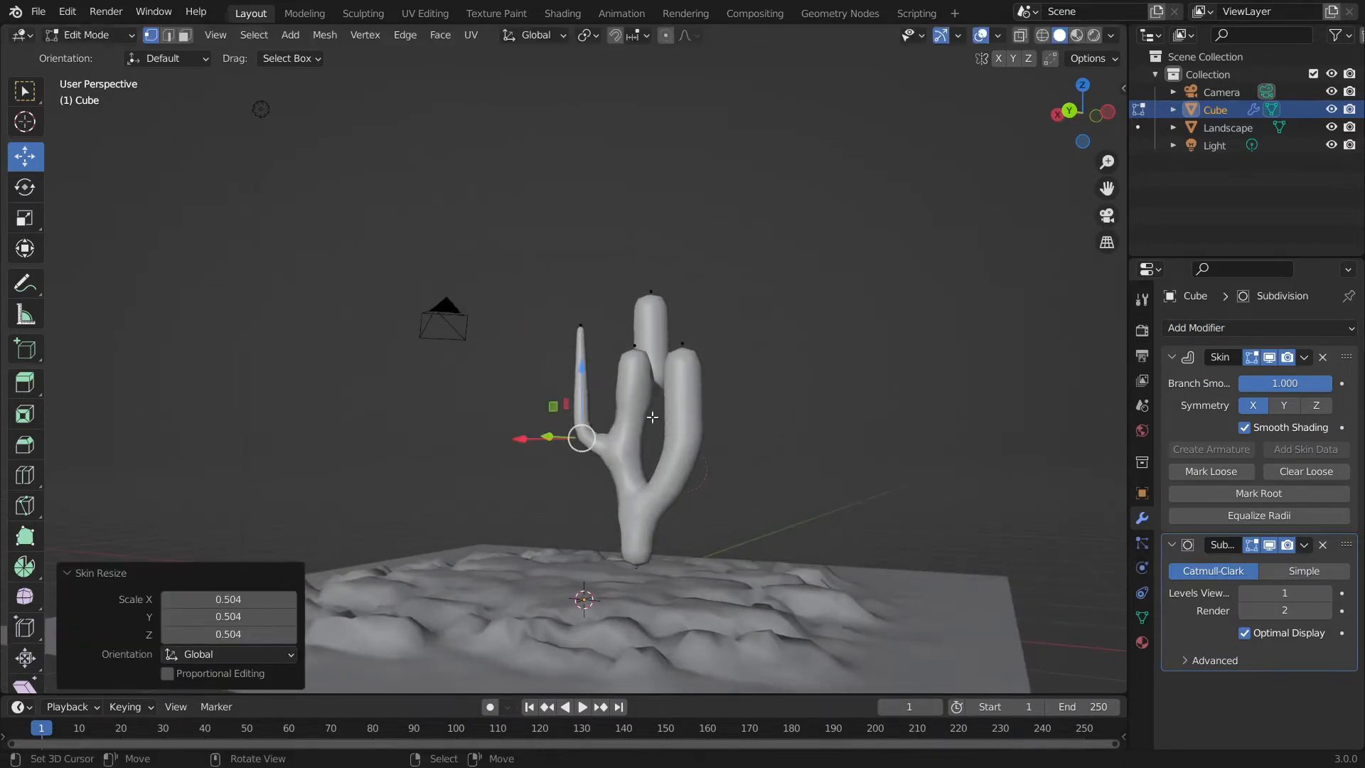
- Shrink the skin radius strongly at the central trunk's top vertex and to about a third at the vertex below it
right_click(635, 347)
key("ctrl+a")
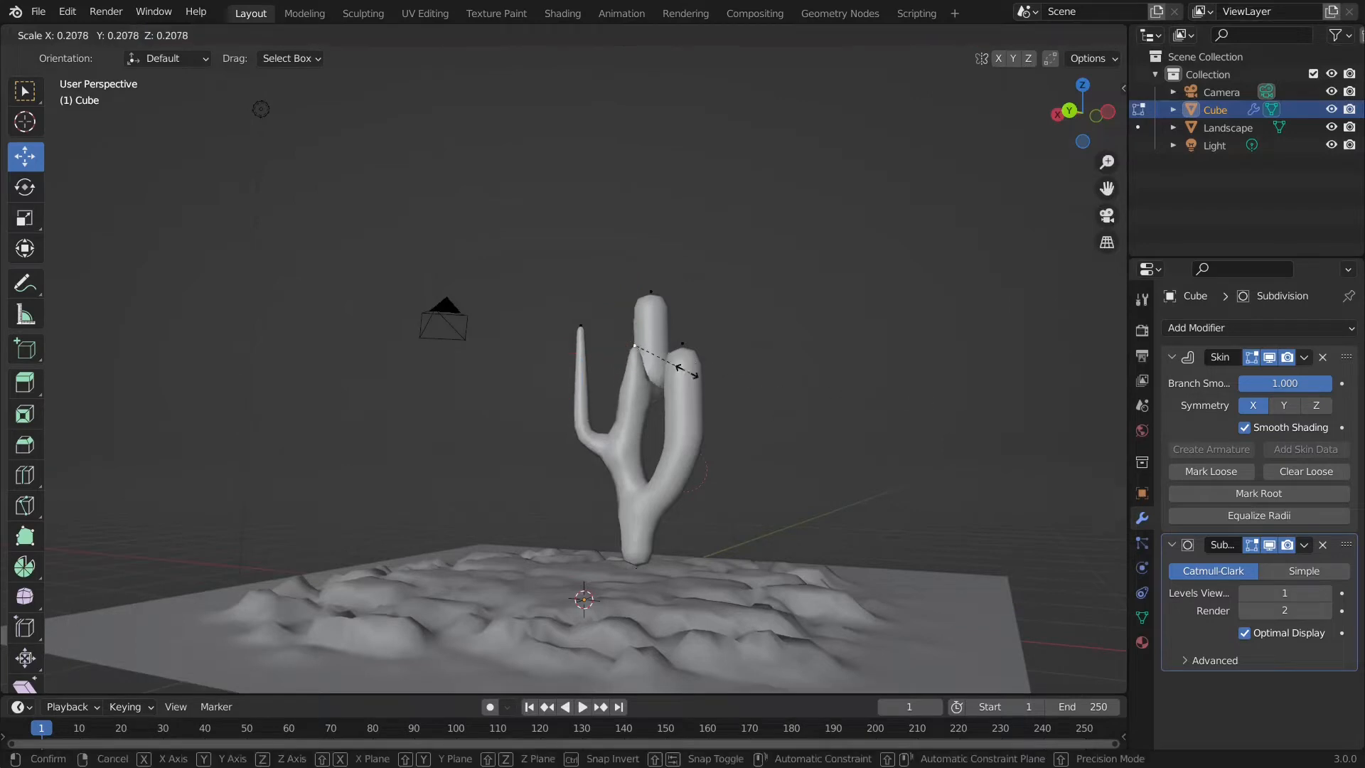
left_click(668, 367)
right_click(640, 409)
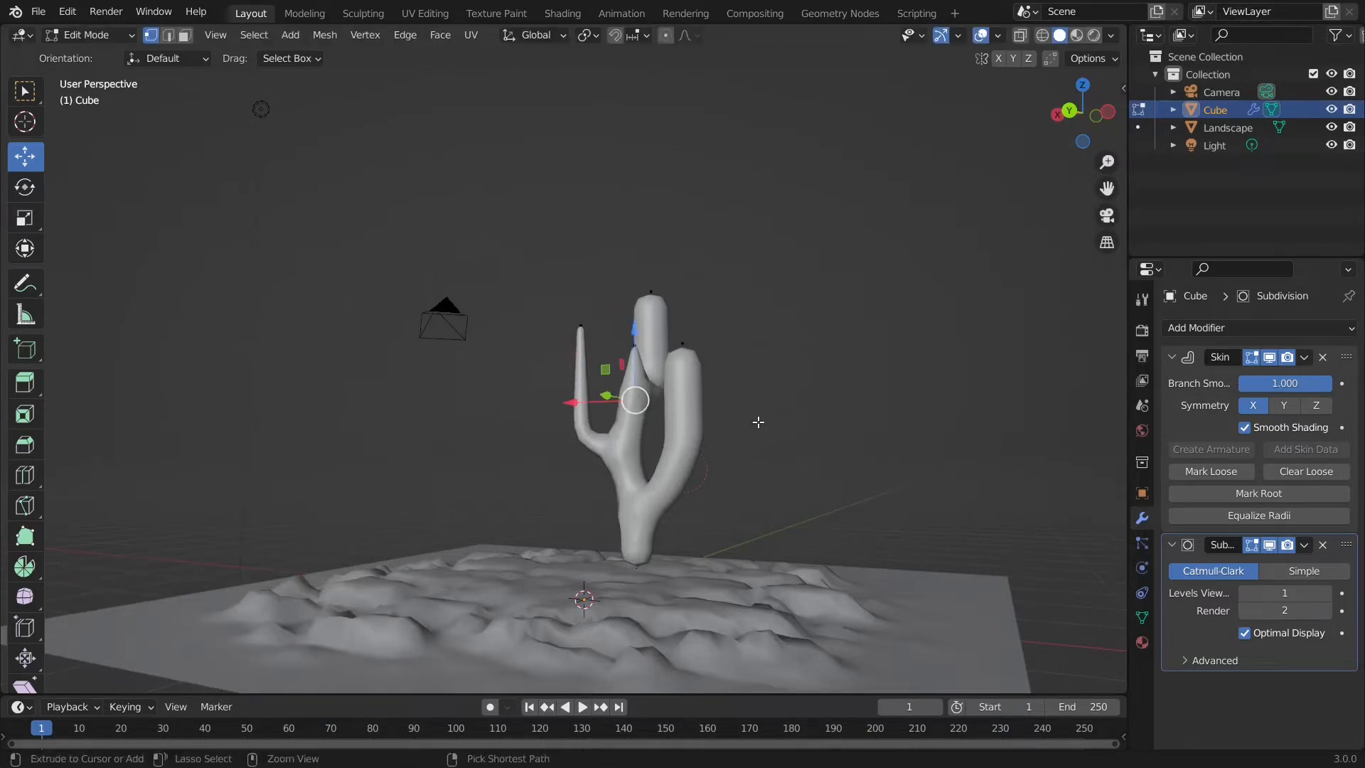
key("ctrl+a")
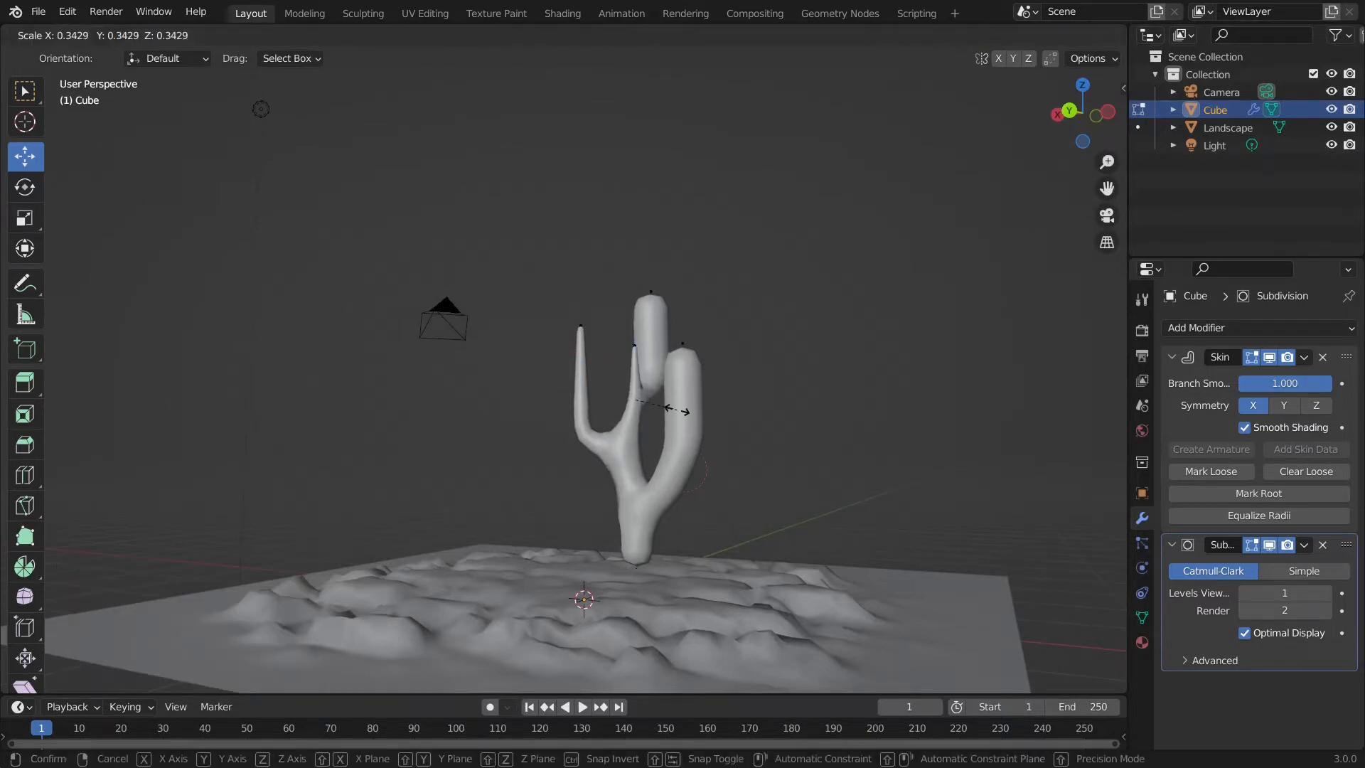
left_click(673, 409)
- Scale the skin radius at the trunk's middle branching vertex to about 0.340
right_click(620, 437)
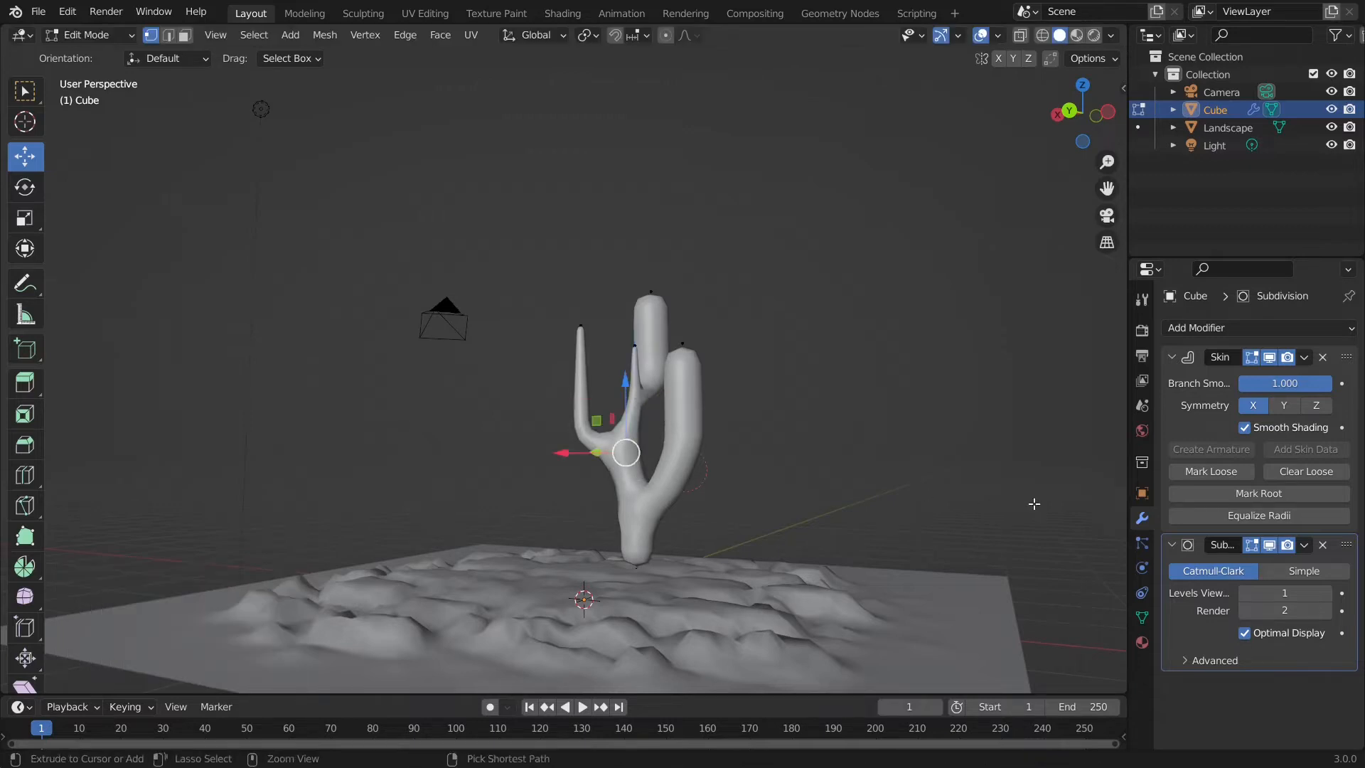
key("ctrl+a")
left_click(766, 450)
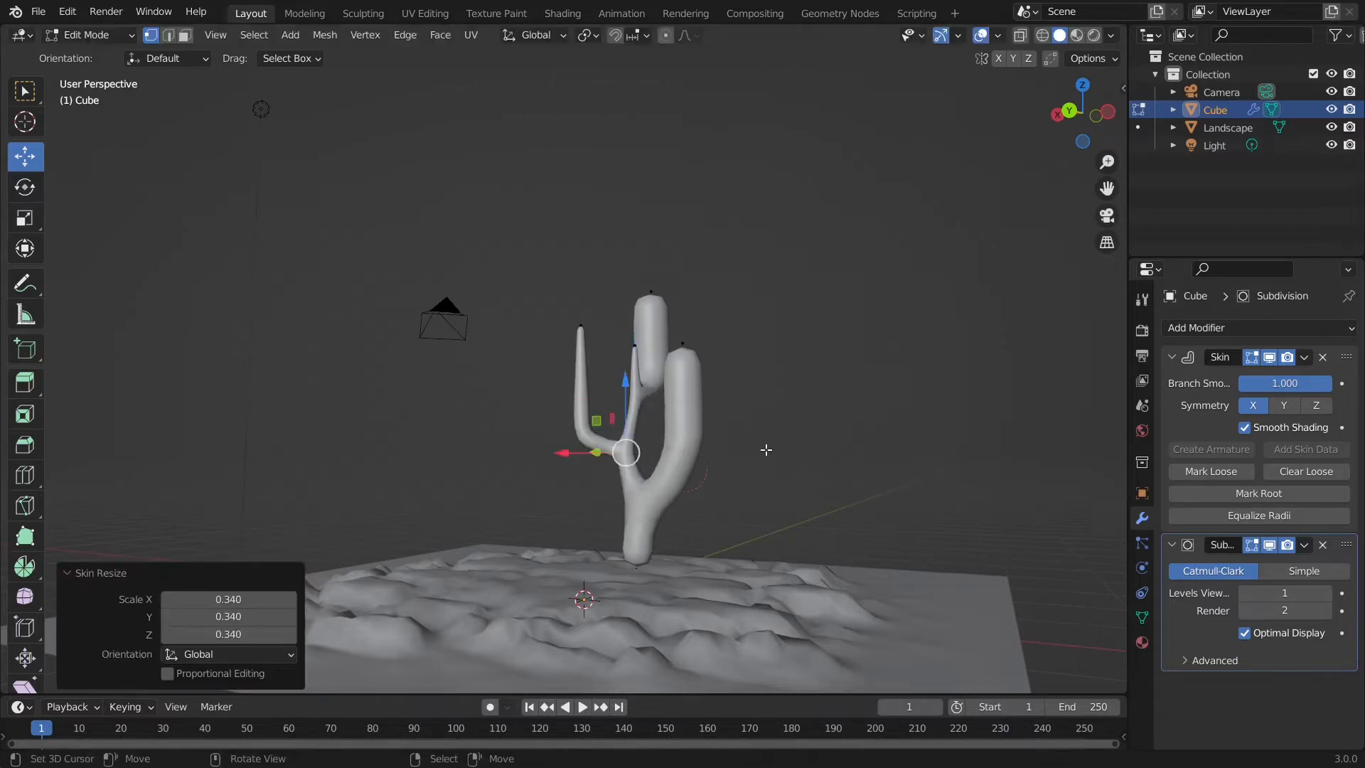
- Taper the -X branch by shrinking the skin radius at its tip and scaling the radius at its elbow to about 0.530
right_click(676, 340)
key("ctrl+a")
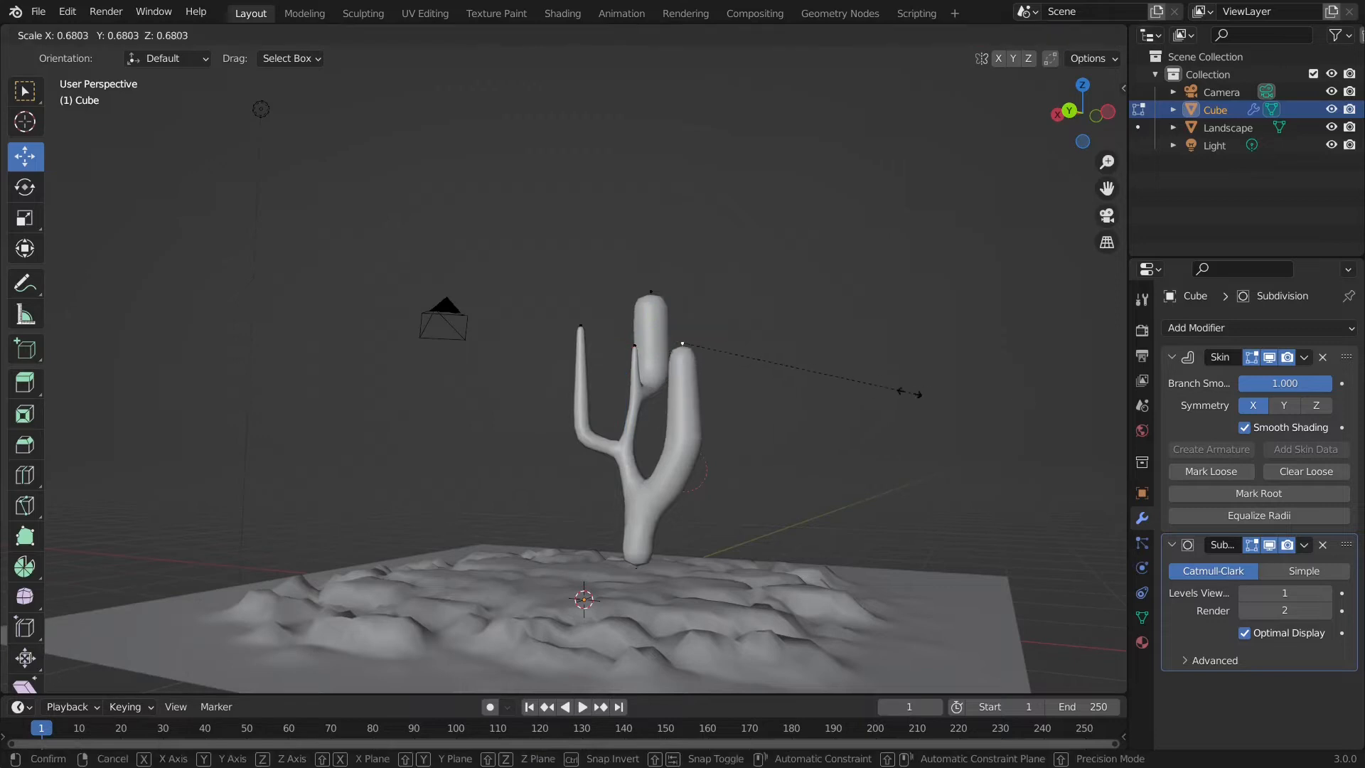
left_click(740, 367)
right_click(685, 468)
key("ctrl+a")
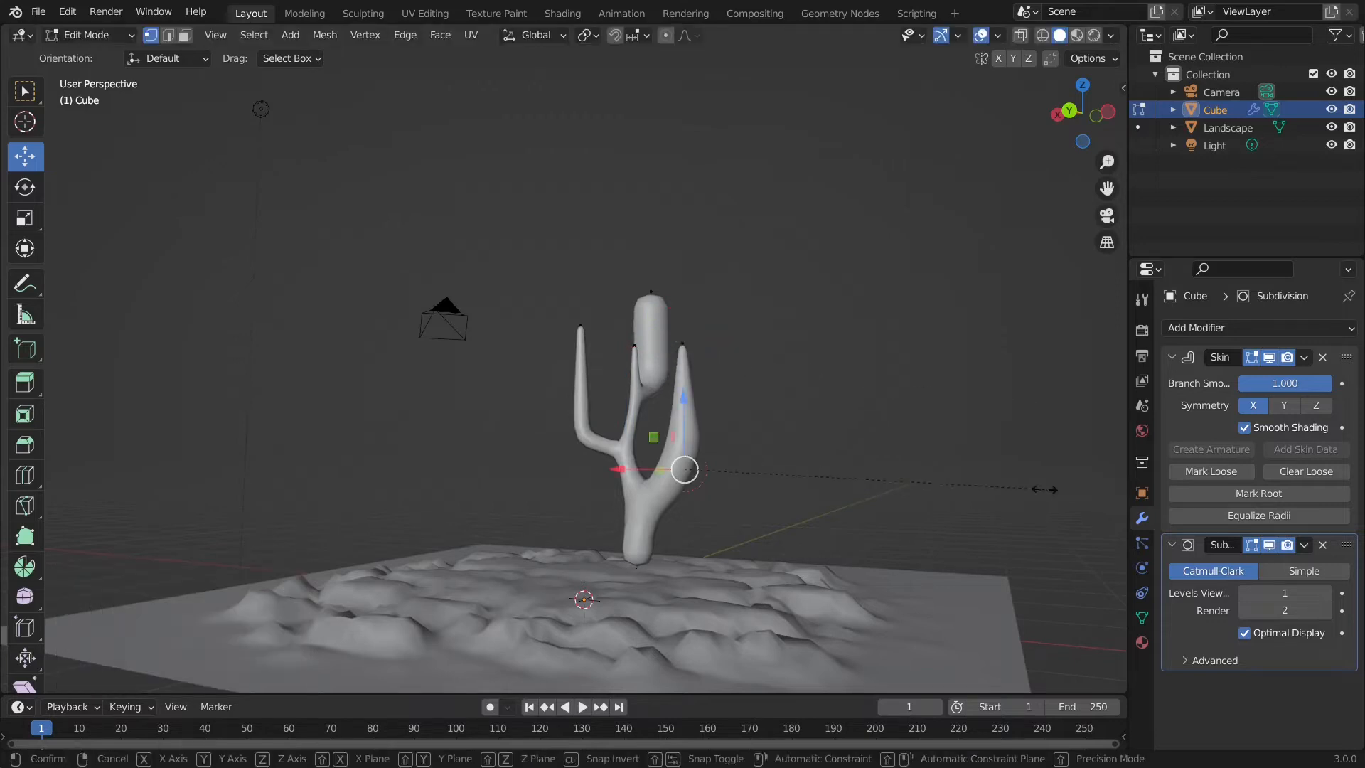
left_click(877, 455)
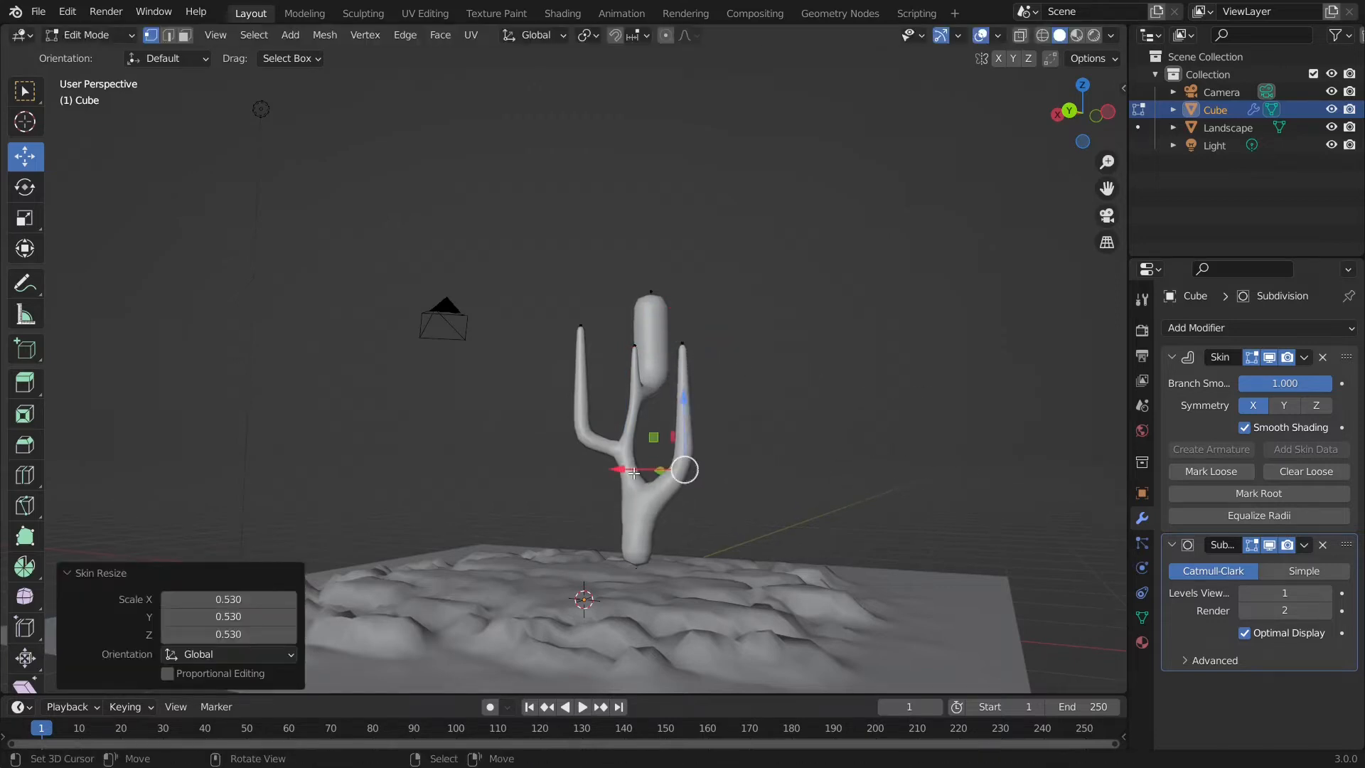
- Scale the skin radius at the trunk's lower fork vertex to about 0.597
right_click(635, 502)
key("ctrl+a")
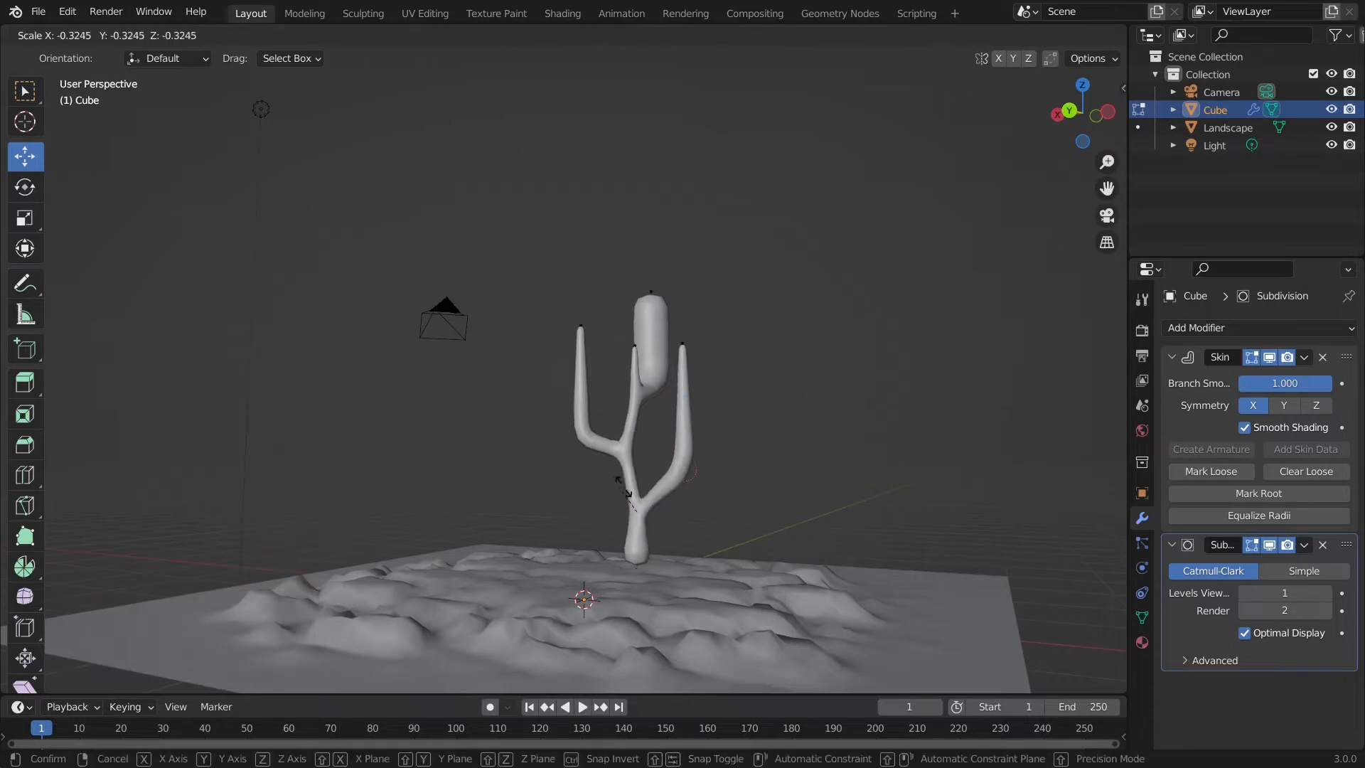
left_click(688, 488)
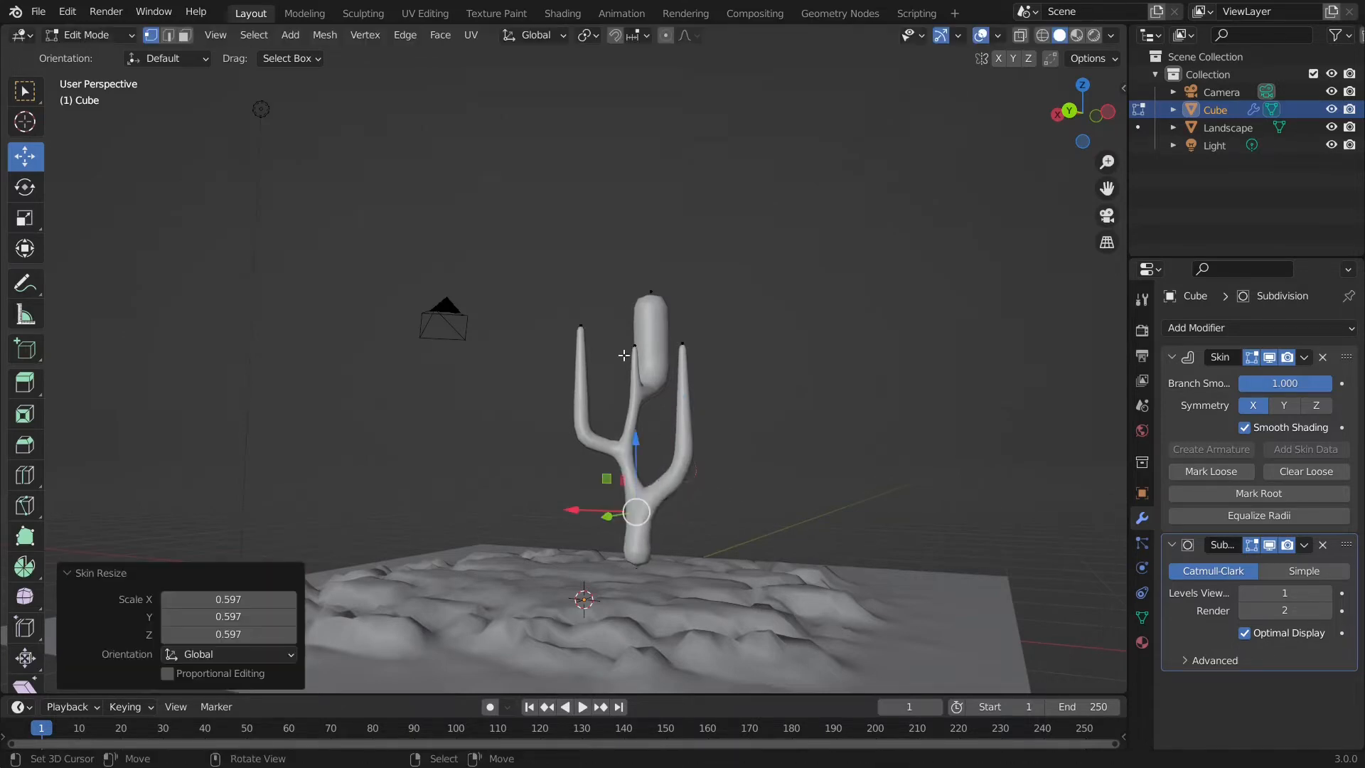
- Taper the -Y branch by scaling its skin radius to about 0.388 at the elbow and about 0.2 at the tip
middle_click_drag(625, 356, 514, 394)
right_click(677, 379)
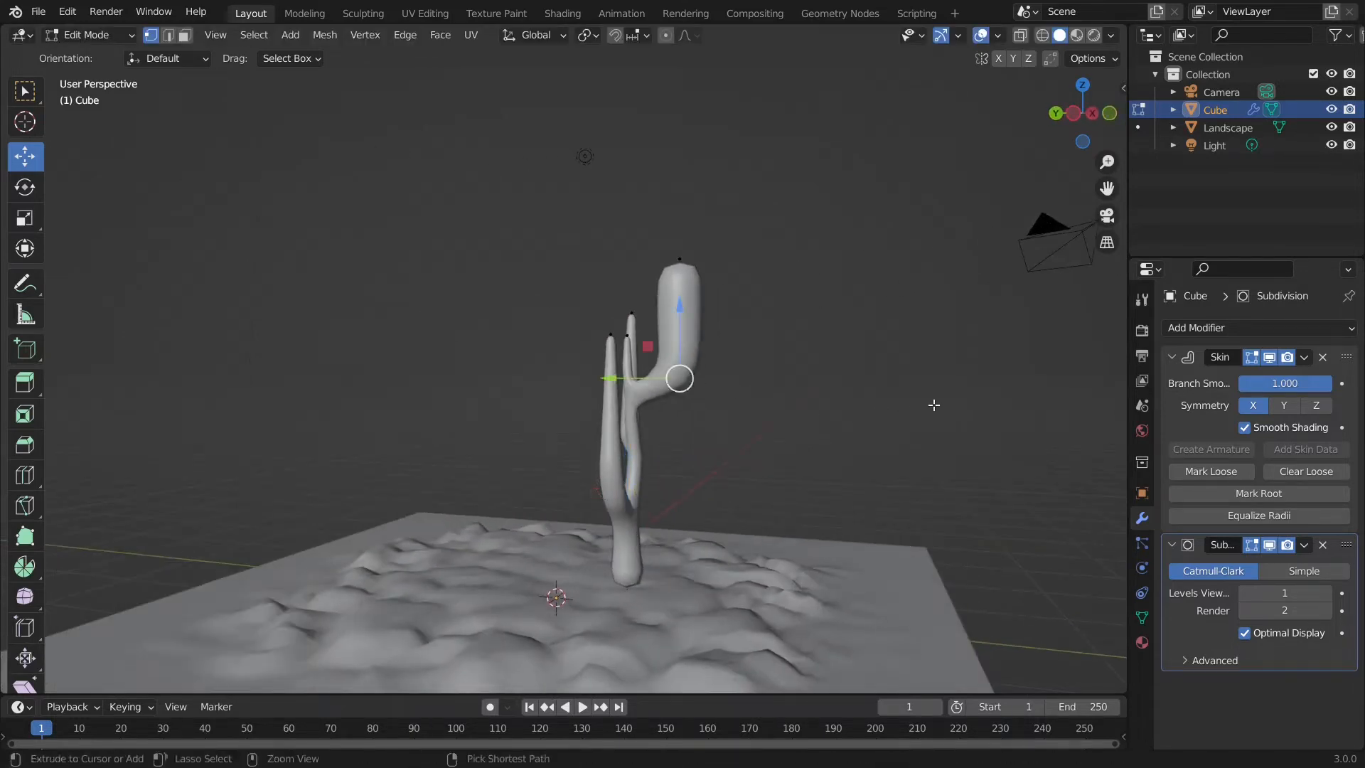
key("ctrl+a")
left_click(780, 382)
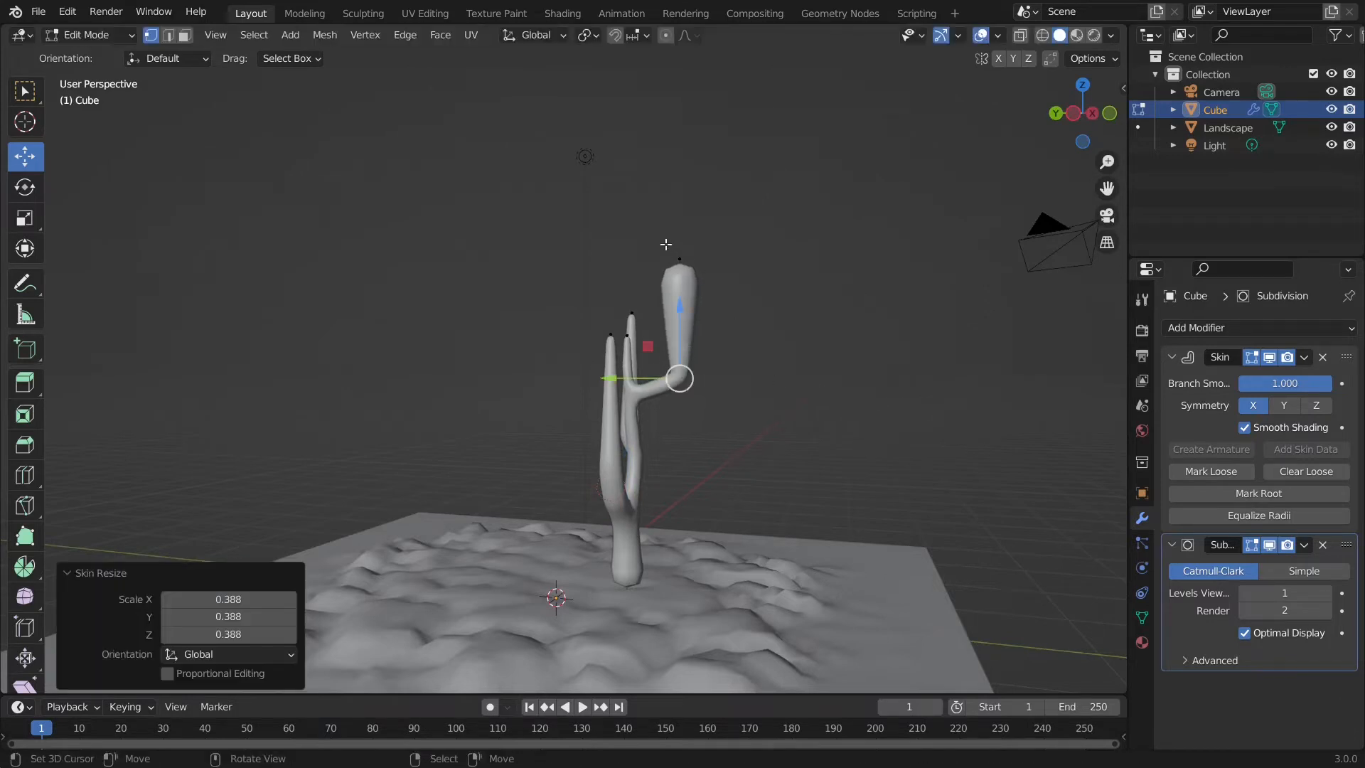
left_click(678, 262)
key("ctrl+a")
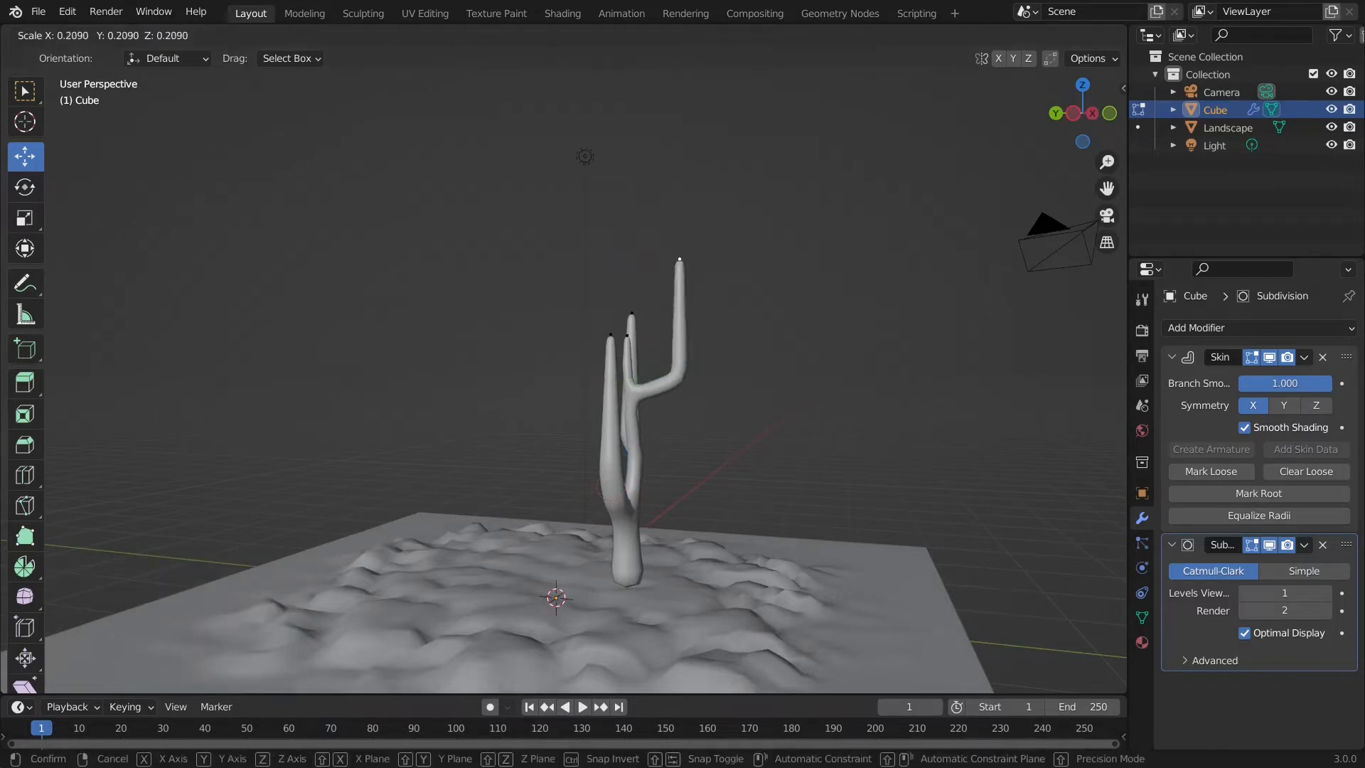
left_click(699, 274)
- Move the trunk's base vertex down along Z into the terrain
middle_click_drag(775, 324, 920, 330)
middle_click_drag(661, 399, 778, 420)
left_click(563, 544)
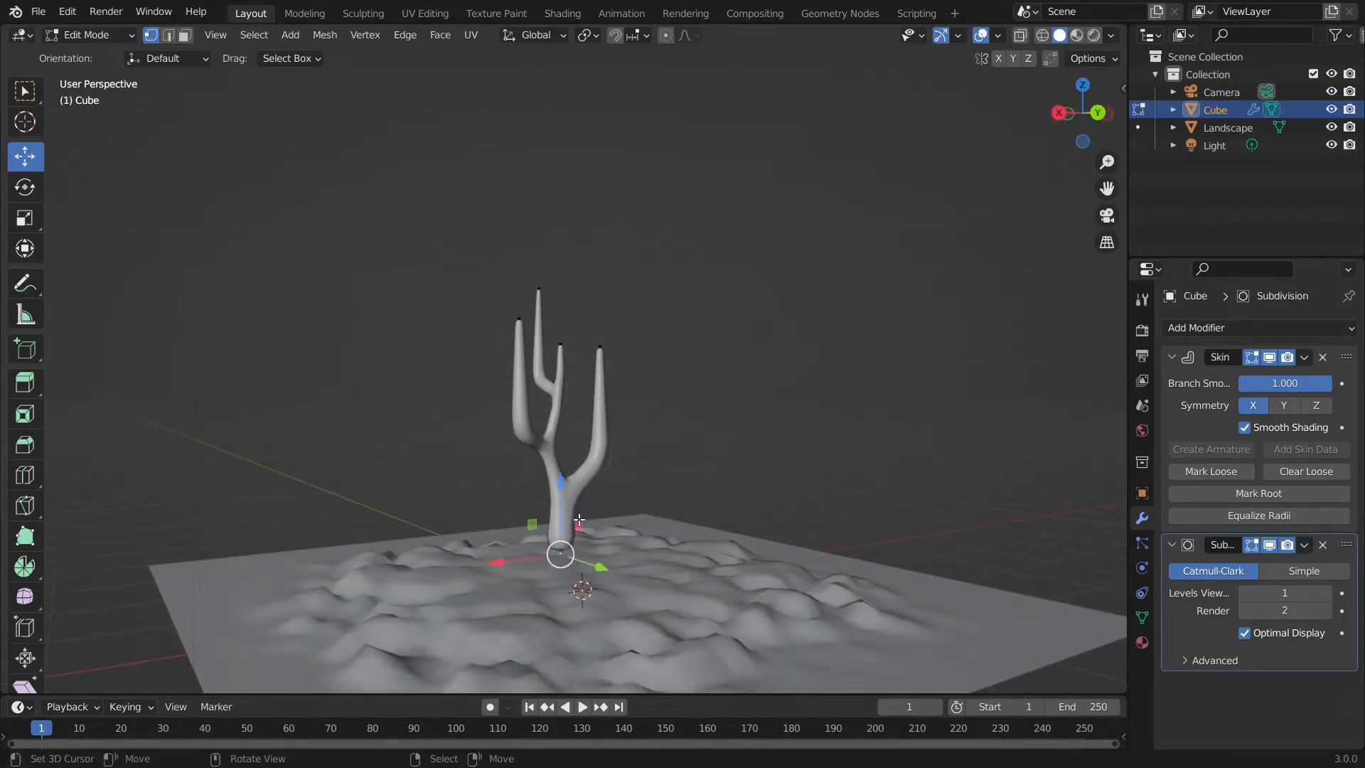
key("g")
key("z")
left_click(738, 403)
middle_click_drag(737, 403, 814, 421)
middle_click_drag(920, 418, 720, 457)
- Thicken the skin slightly at the trunk's middle branching vertex and scale the -X branch's elbow radius by about 1.056
key("ctrl+z")
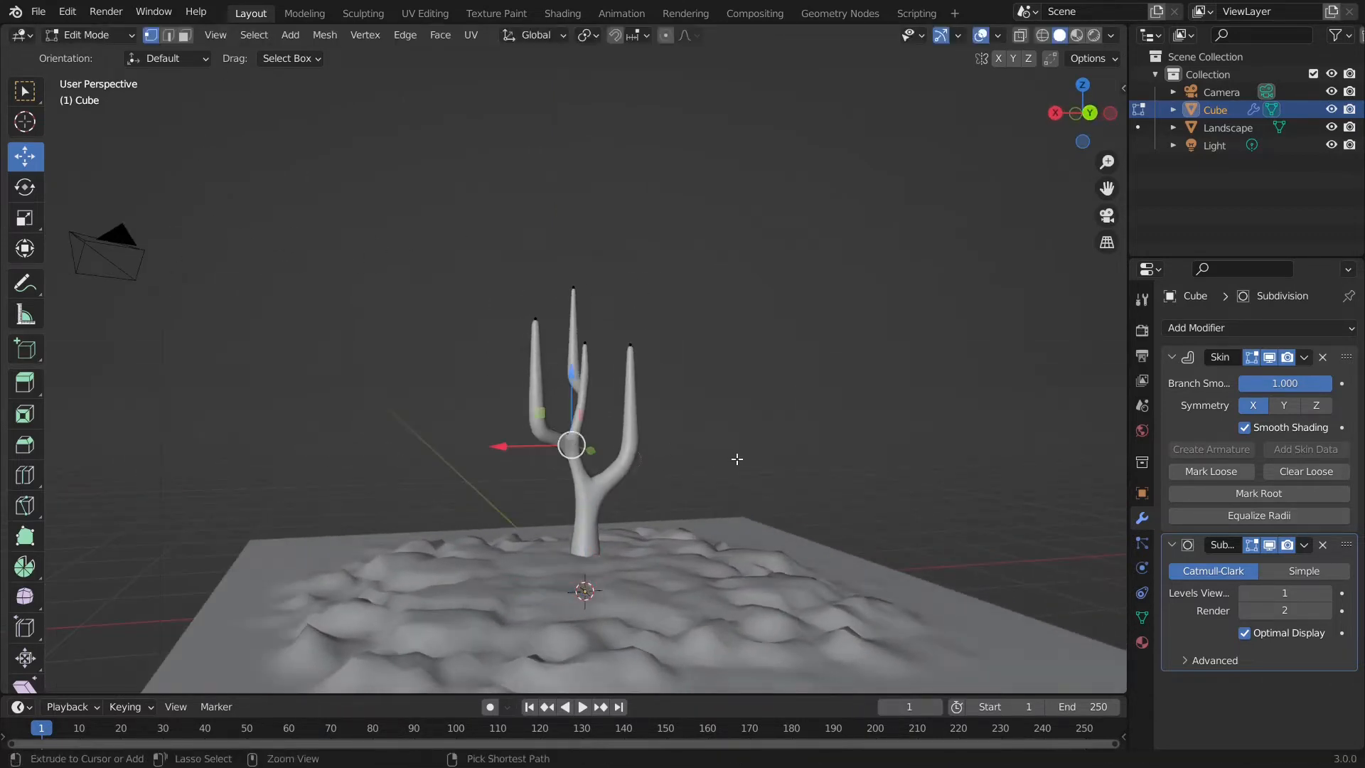
key("s")
left_click(797, 456)
left_click(638, 460)
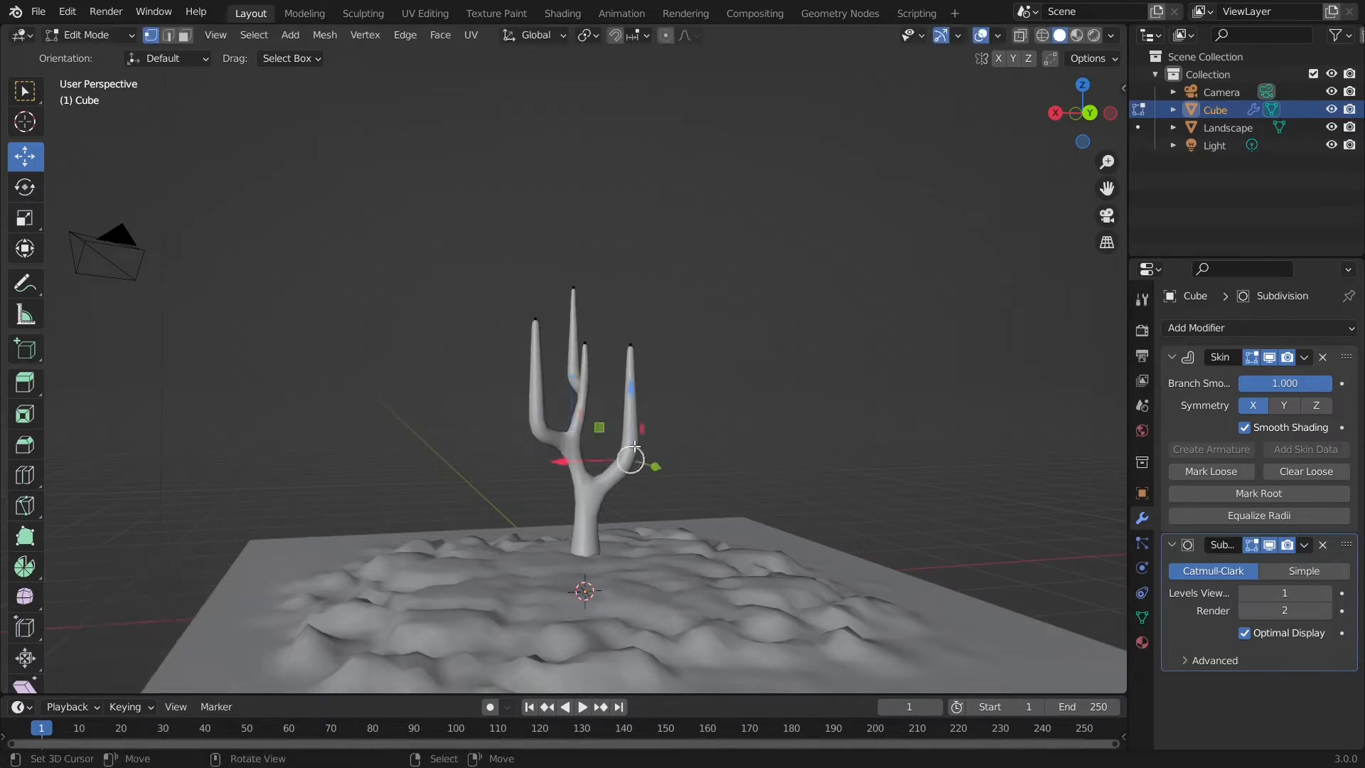
key("s")
left_click(841, 476)
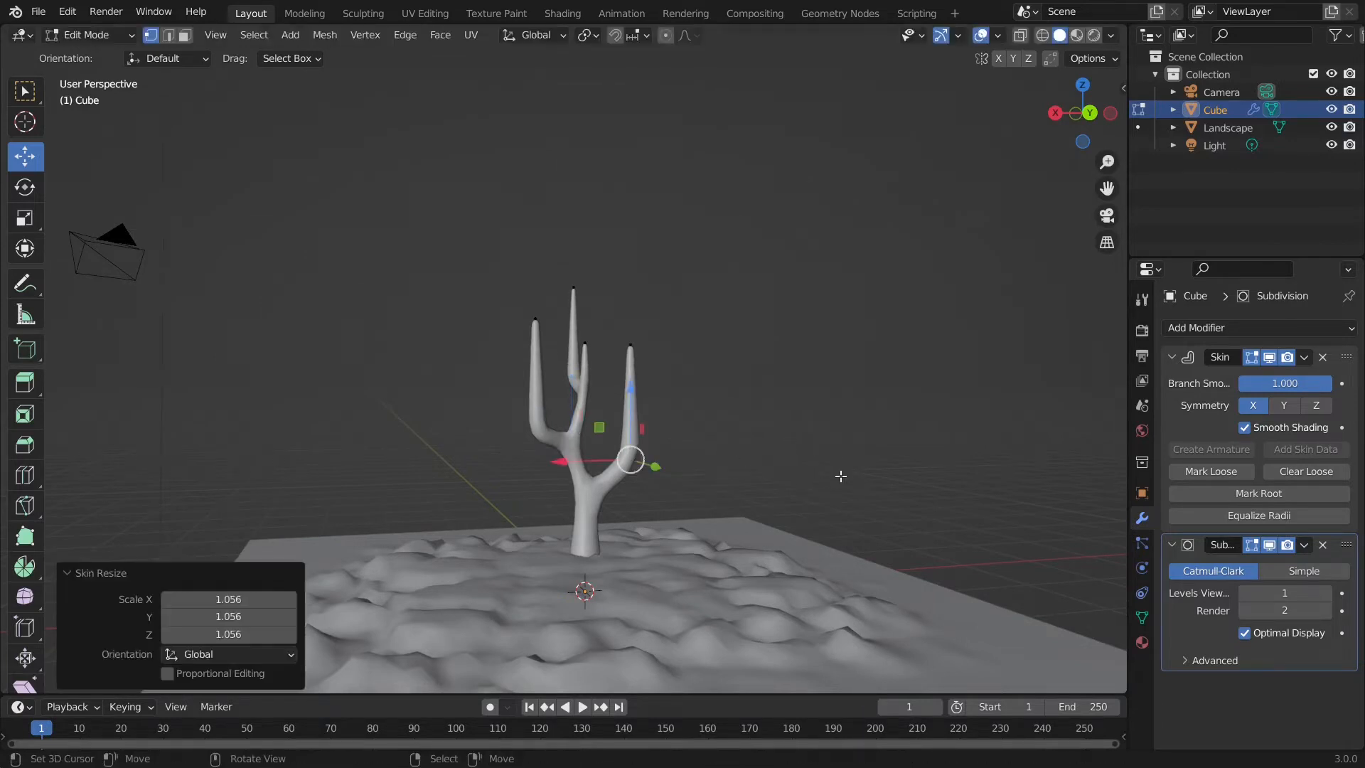
- Move the -X branch's tip vertex by about -0.060 m in X, 0.016 m in Y and 0.018 m in Z
key("g")
left_click(633, 359)
middle_click_drag(633, 359, 817, 440)
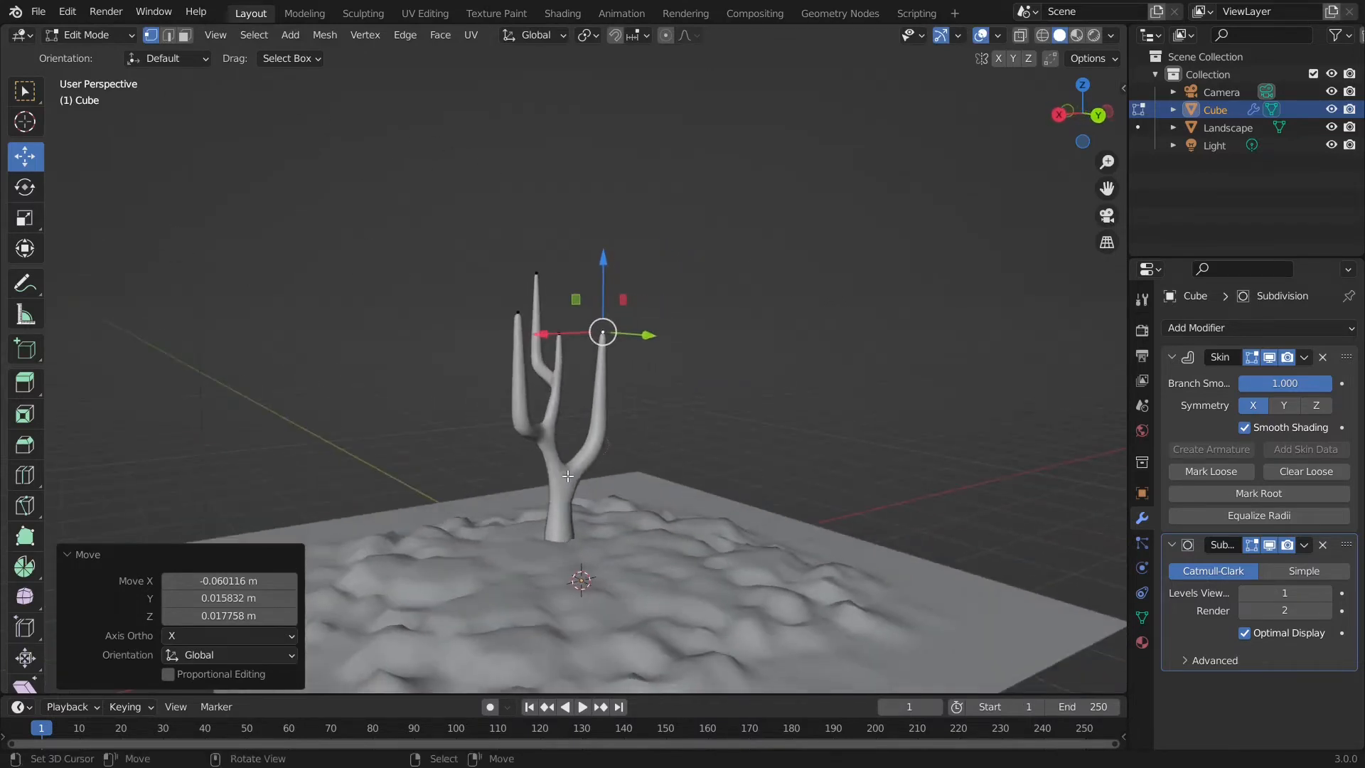
middle_click_drag(567, 475, 696, 480)
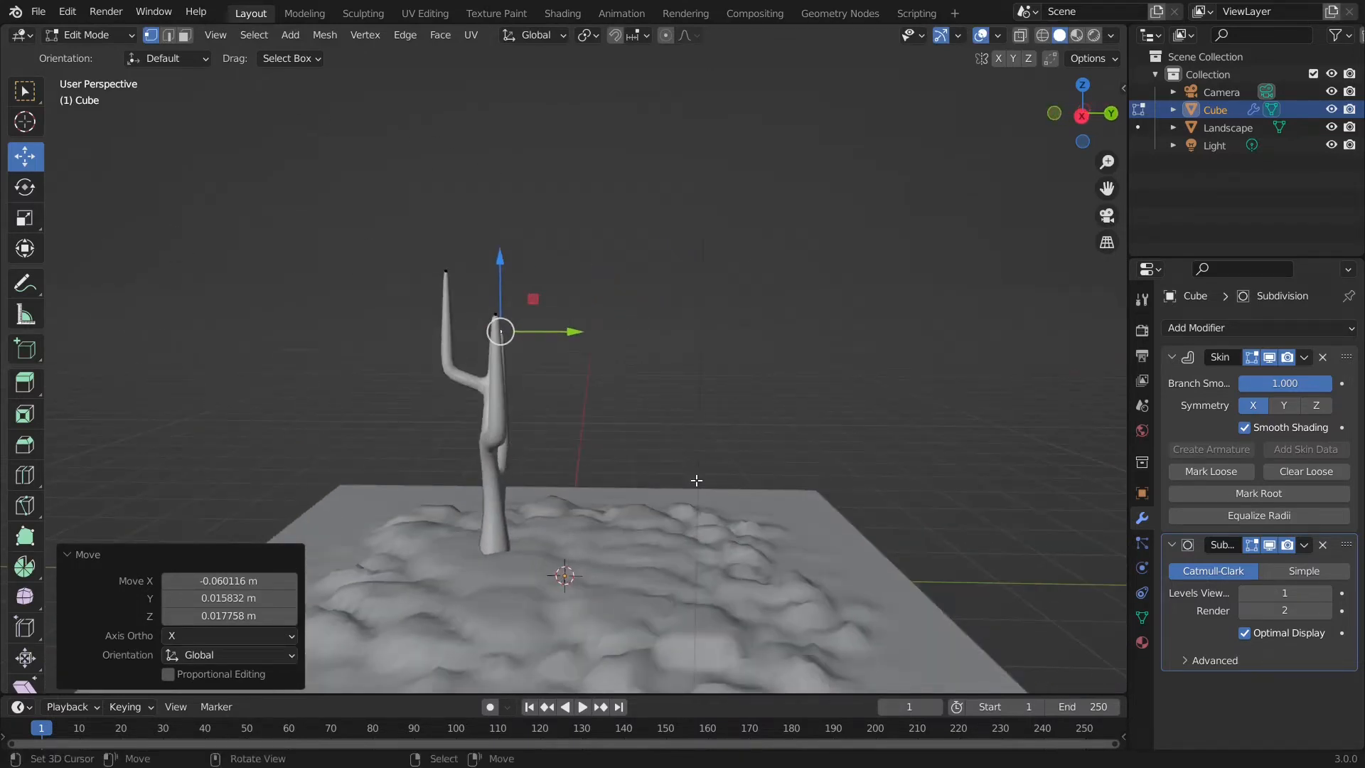
left_click(65, 558)
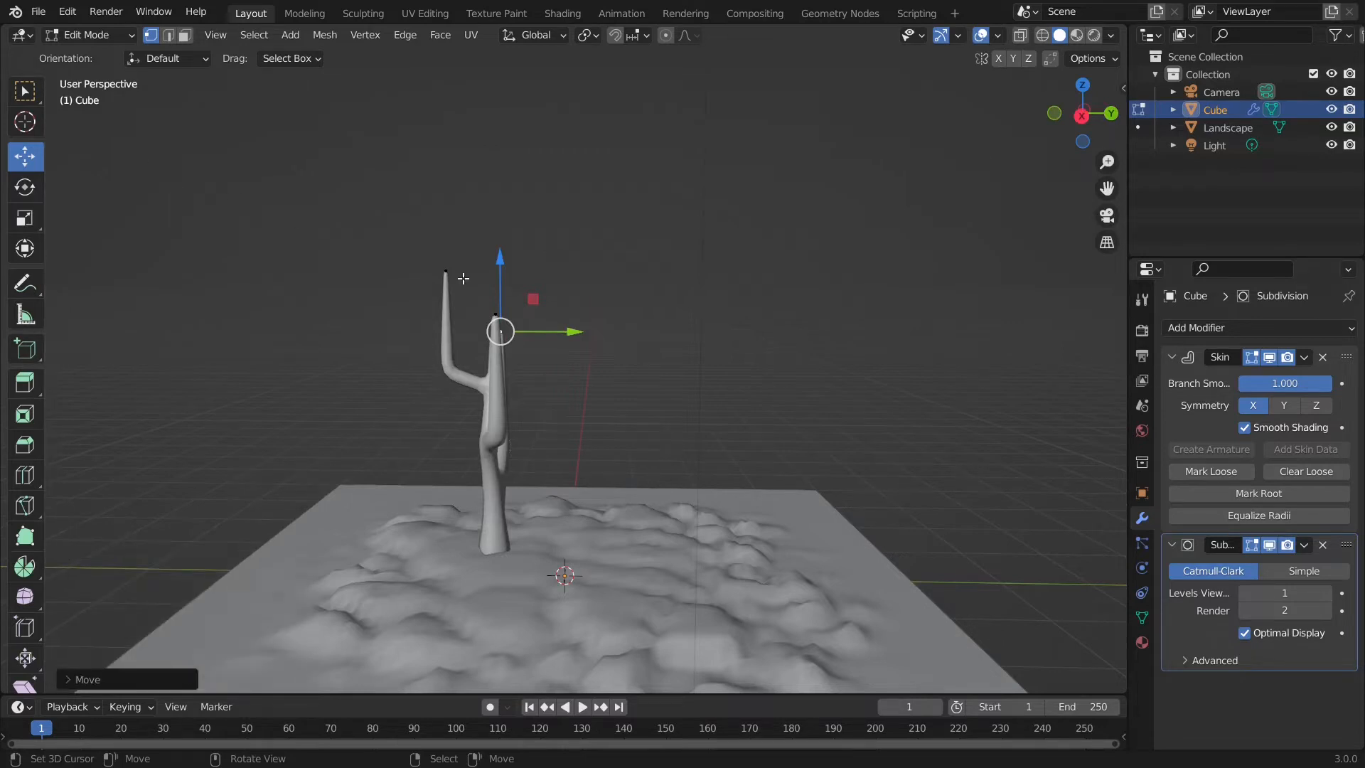
- Return to Object Mode and add an Ico Sphere to the scene
key("Tab")
middle_click_drag(662, 318, 685, 415)
key("shift+a")
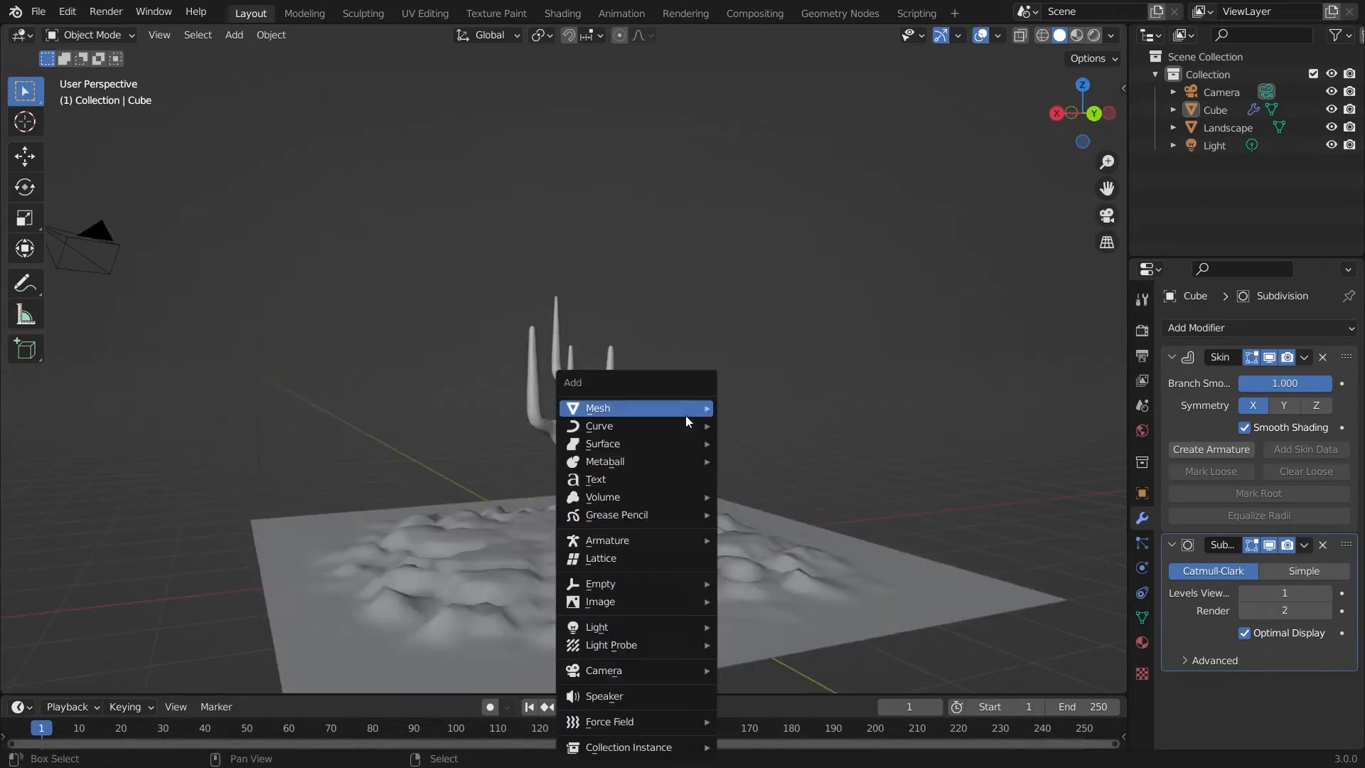
mouse_move(685, 415)
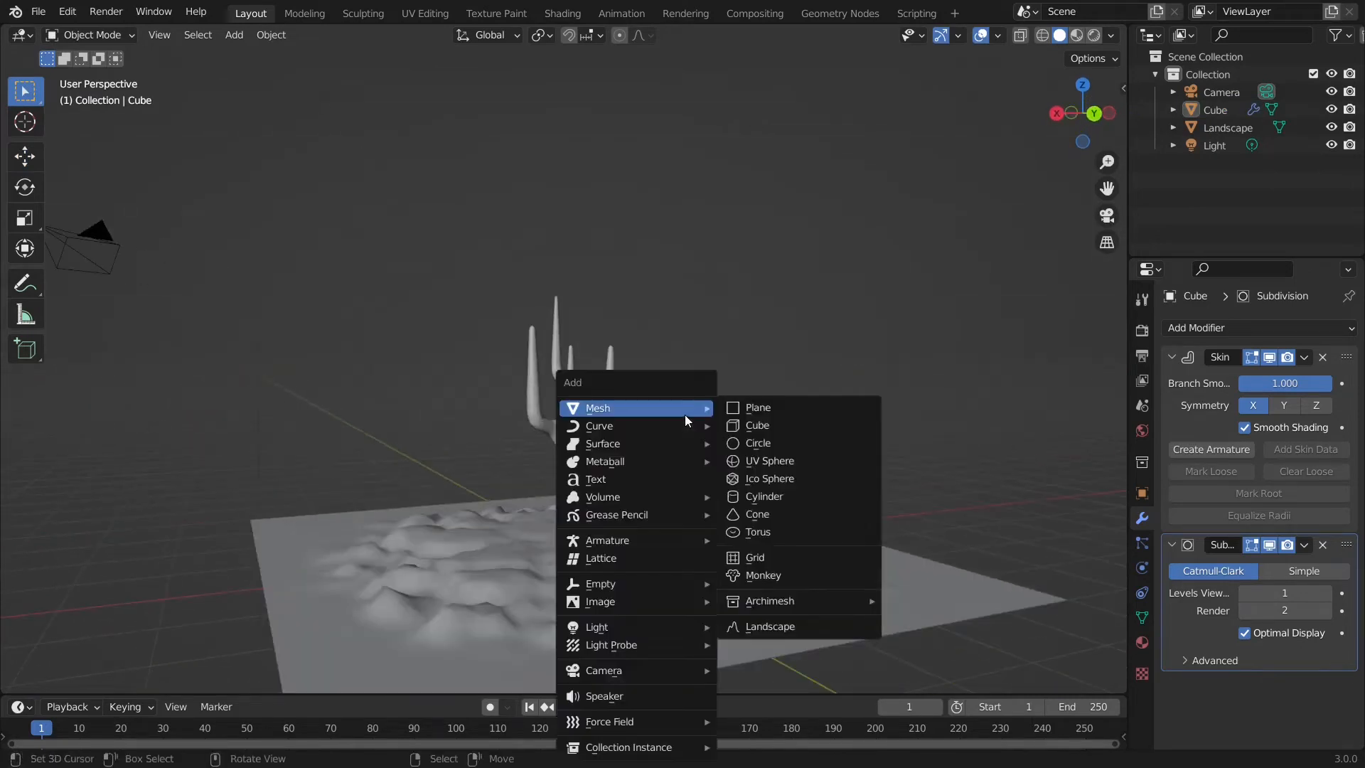
left_click(785, 479)
- In Edit Mode, raise the ico sphere's mesh to the treetop and shift it along Y to centre it over the trunk
key("Tab")
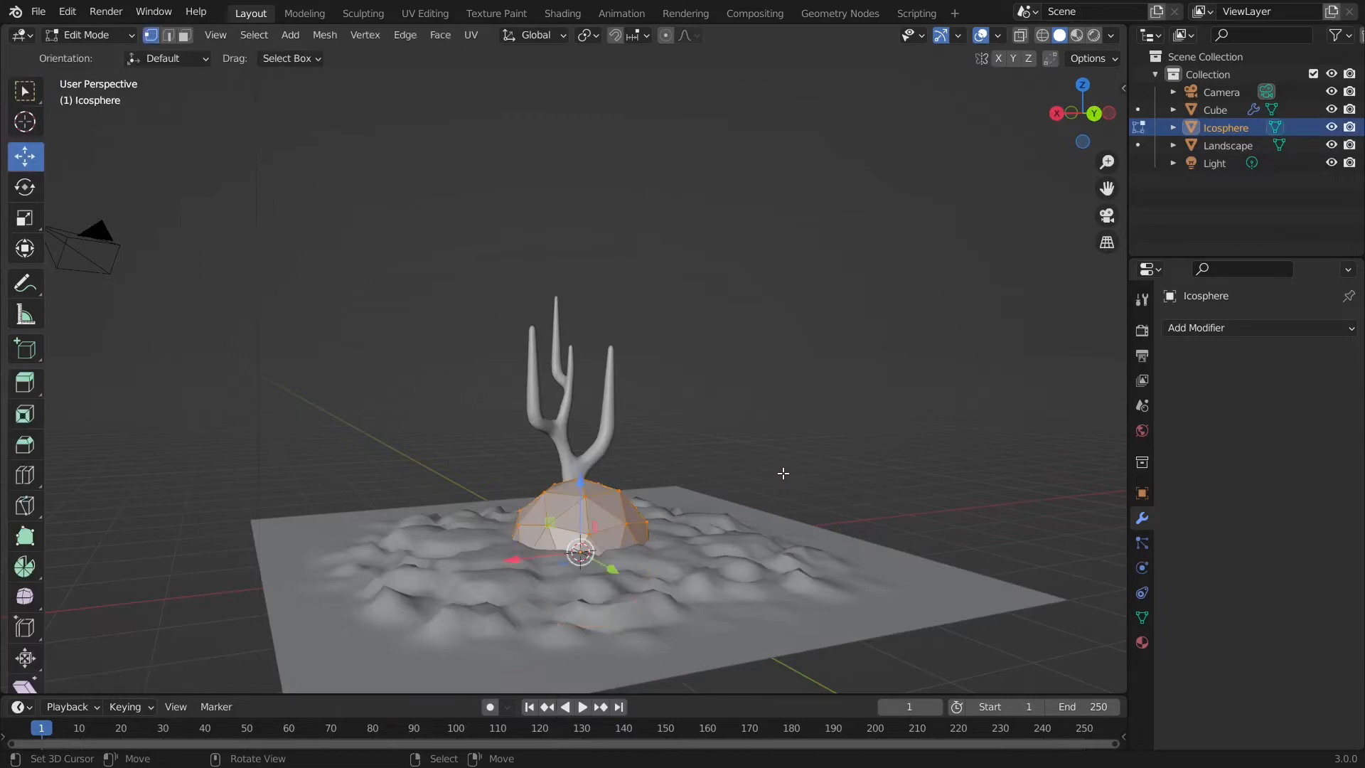
left_click_drag(578, 497, 560, 276)
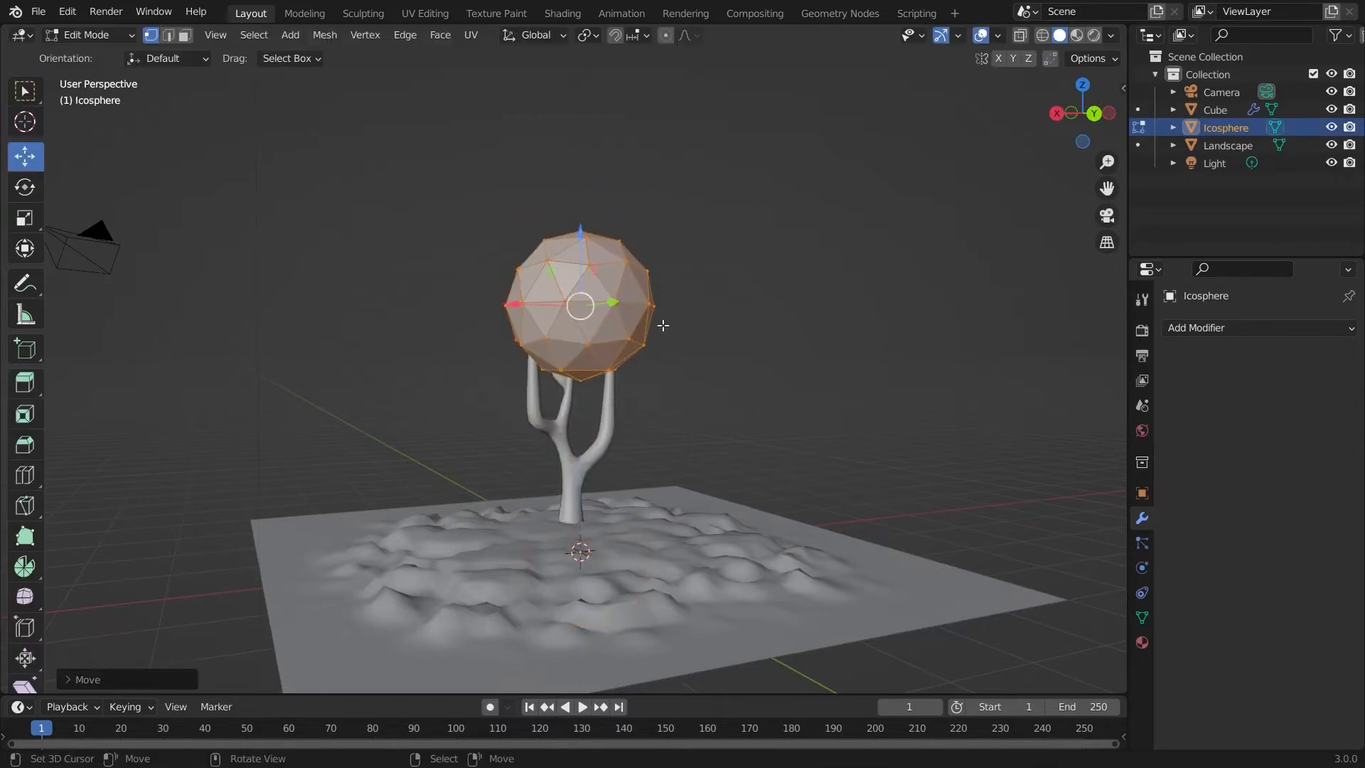
middle_click_drag(662, 326, 734, 325)
left_click_drag(615, 305, 562, 305)
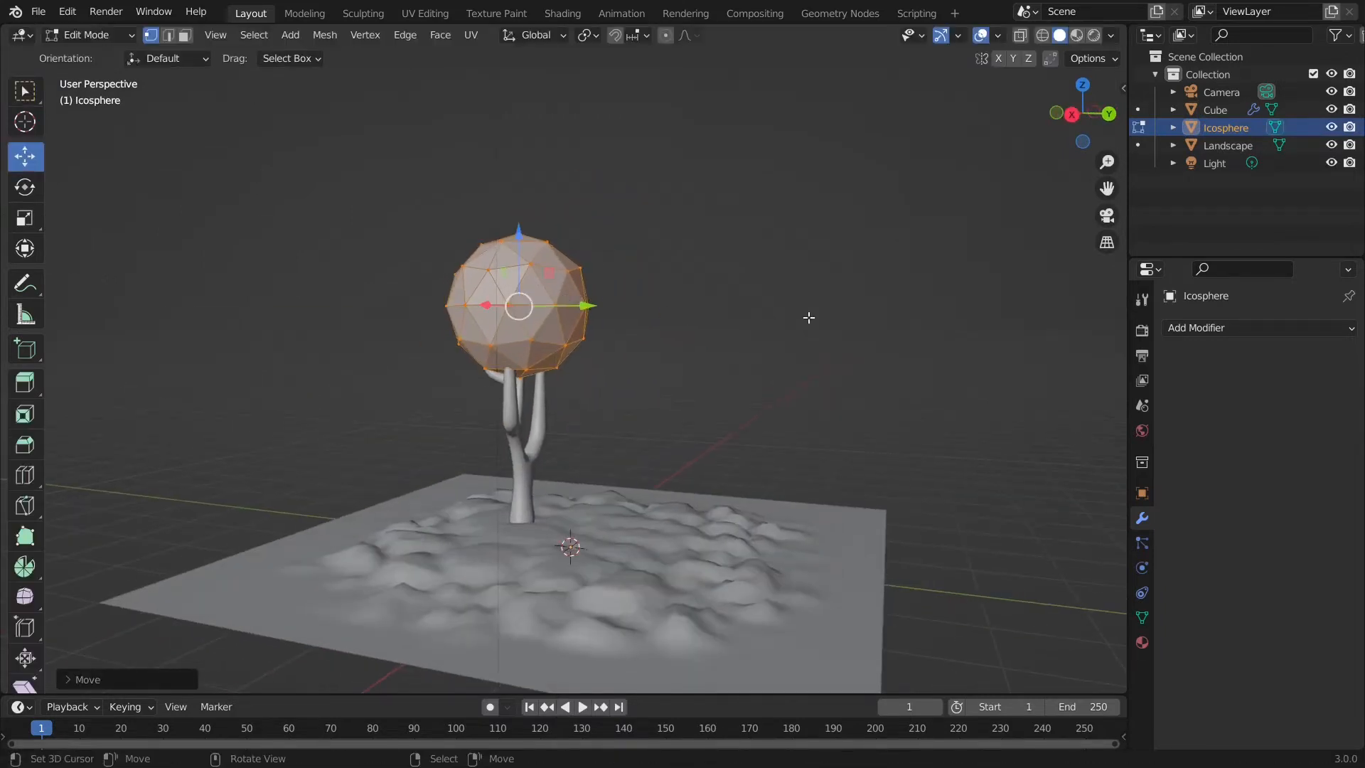
- Delete the vertices of the ico sphere's lower half in wireframe front view to leave a dome, then restore solid shading
middle_click_drag(807, 317, 654, 332)
key("KP_1")
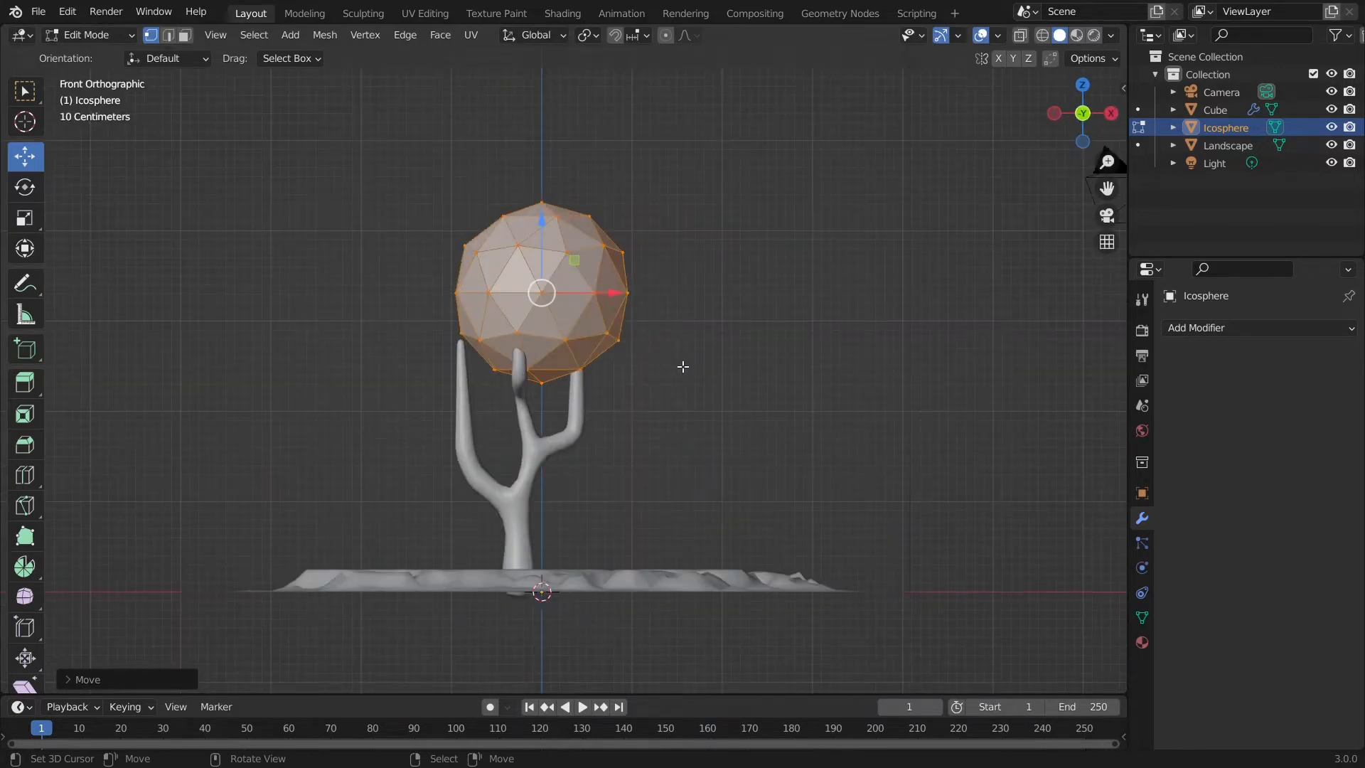
key("z")
left_click(567, 375)
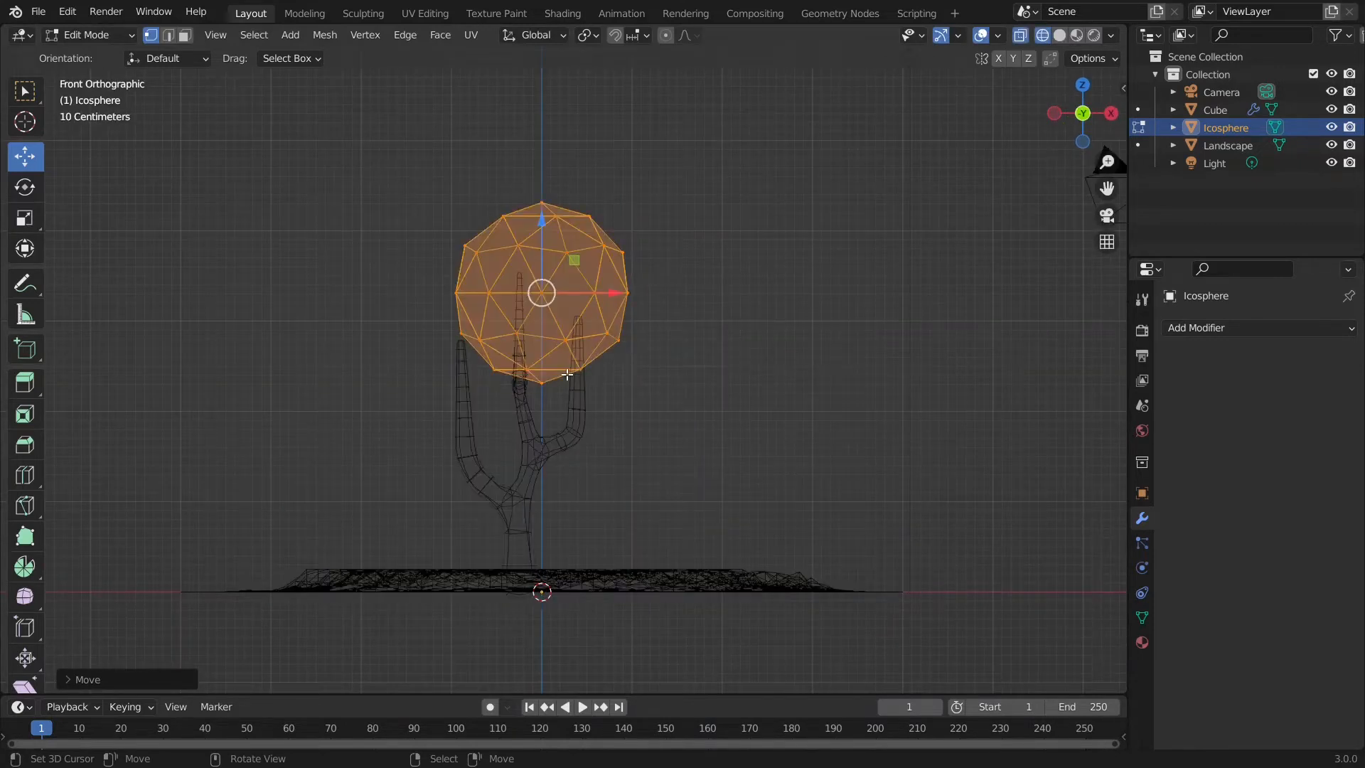
key("alt+a")
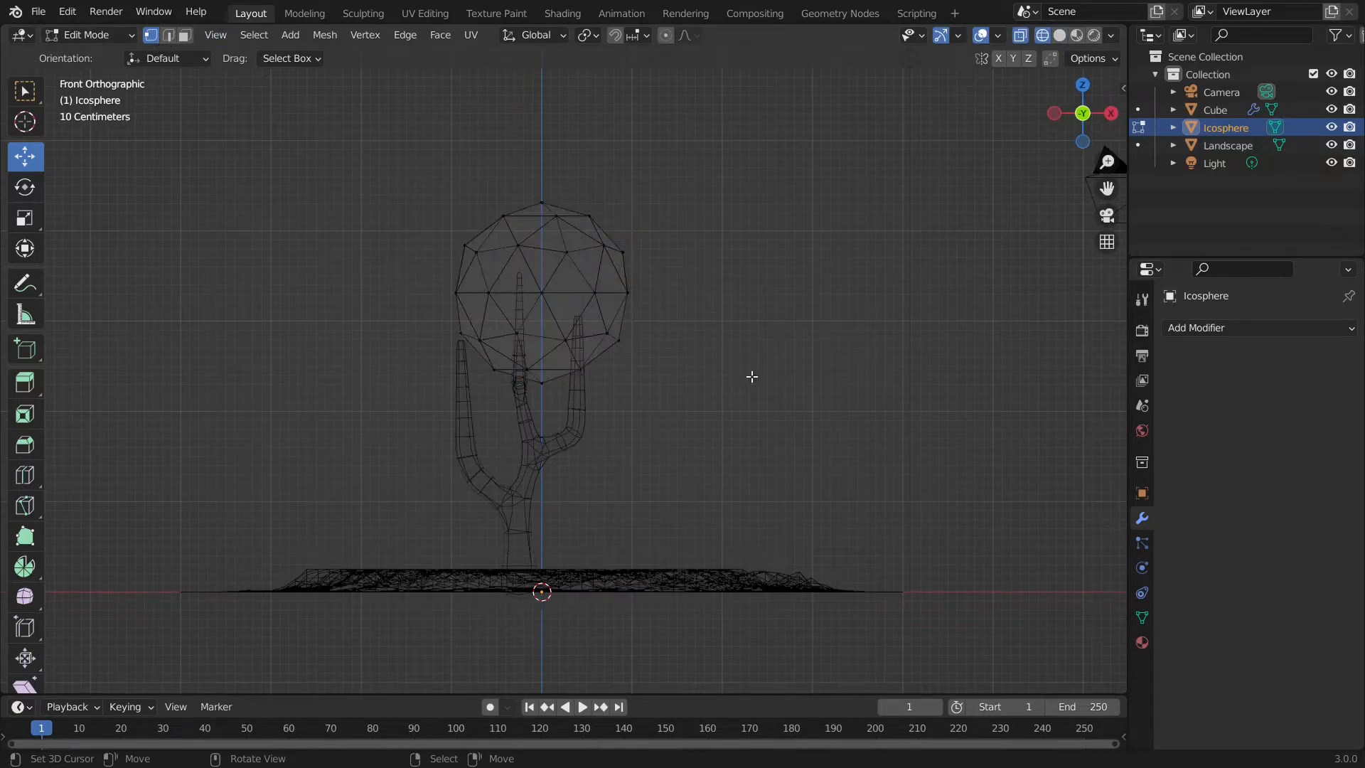
left_click_drag(695, 465, 399, 308)
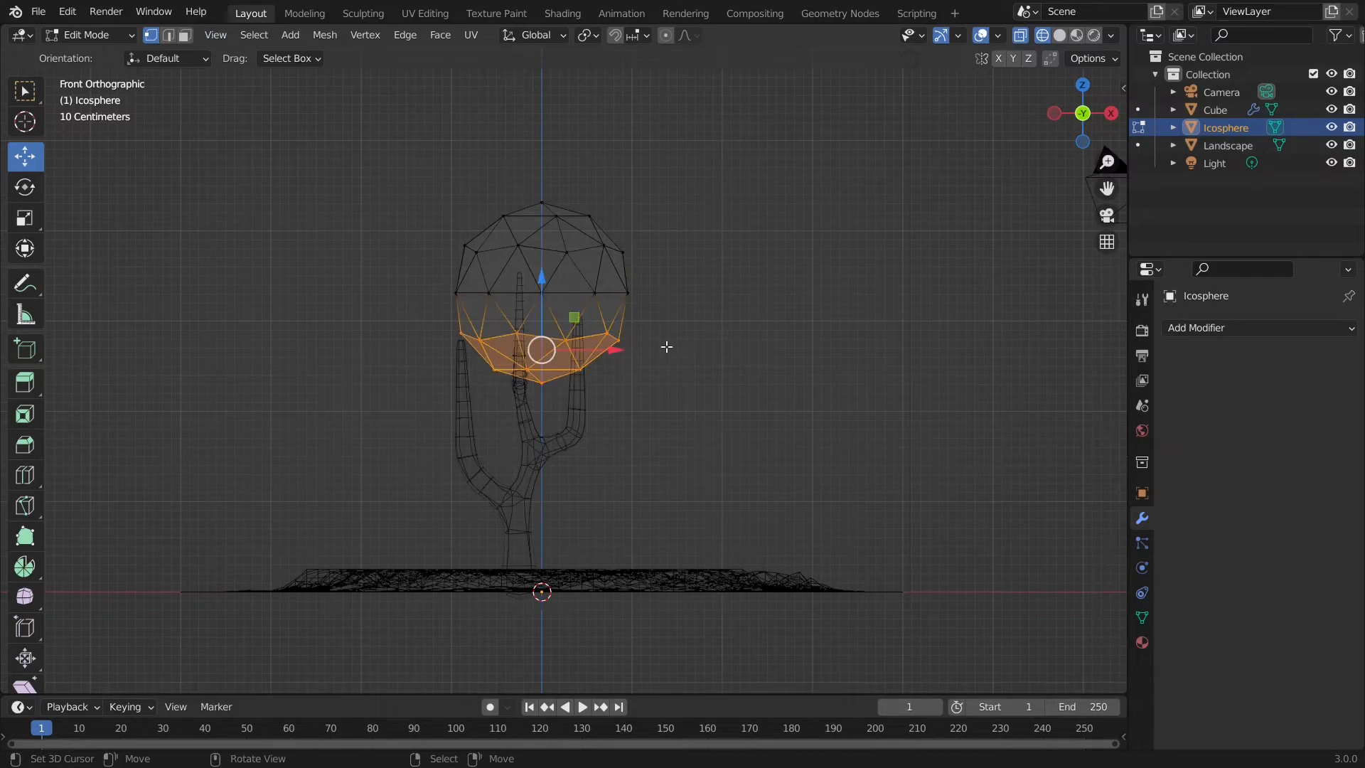
key("x")
left_click(667, 347)
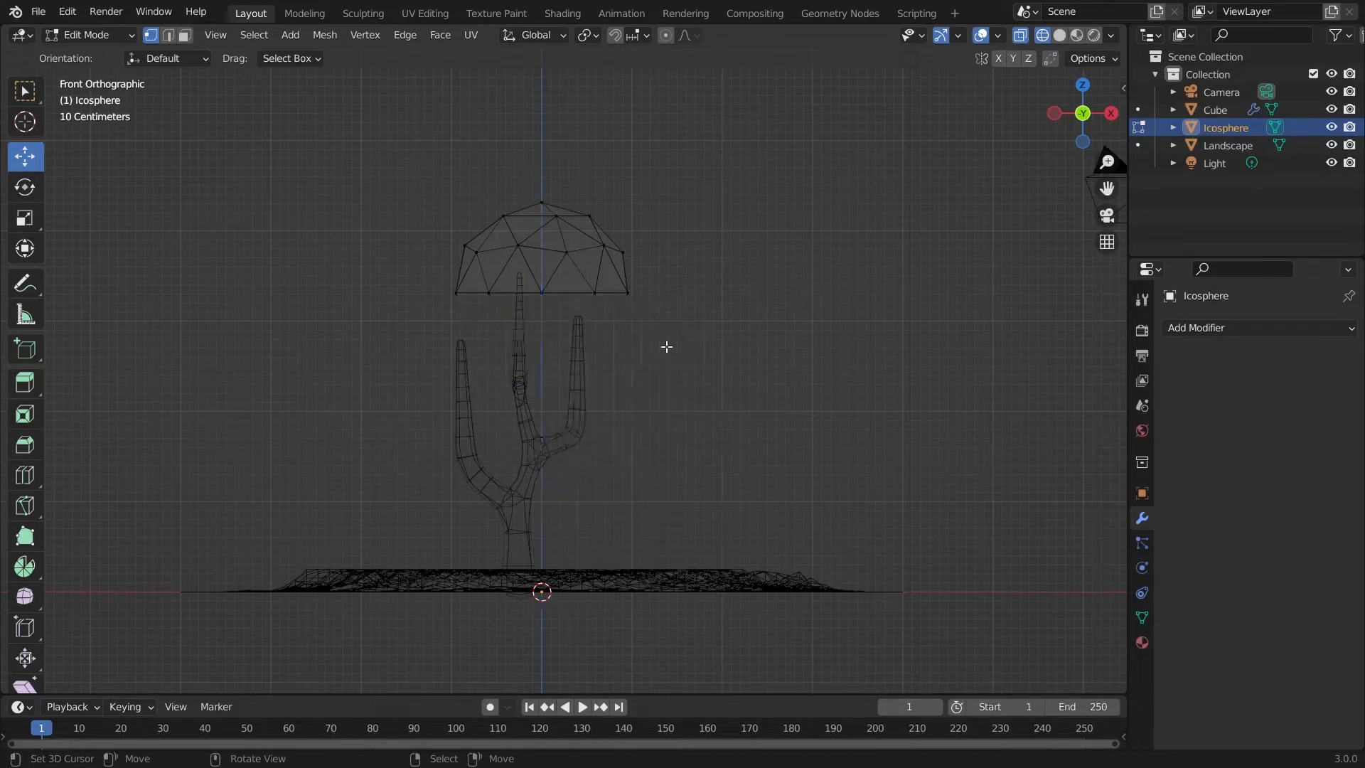
key("z")
left_click(768, 333)
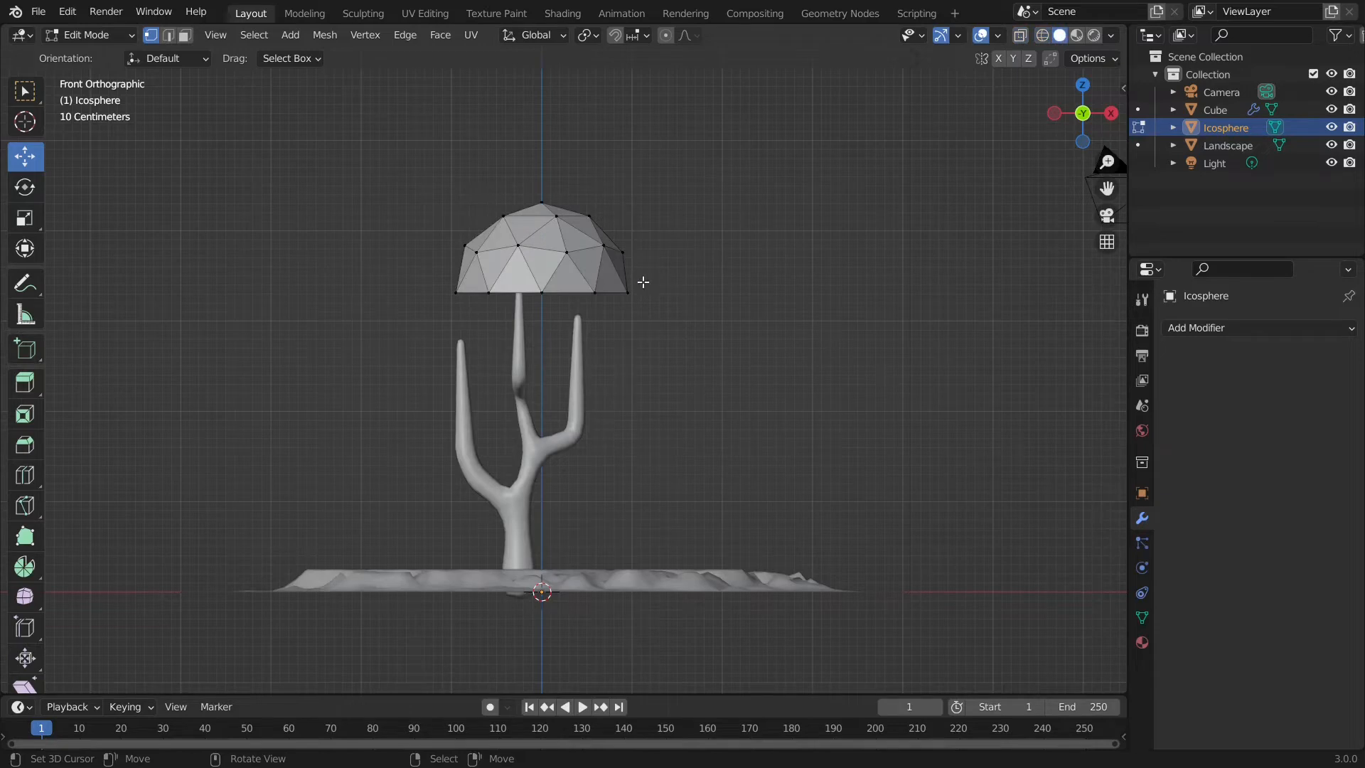
- Switch the dome to Object Mode and add a Wireframe modifier to it
middle_click_drag(643, 282, 709, 329)
left_click(100, 40)
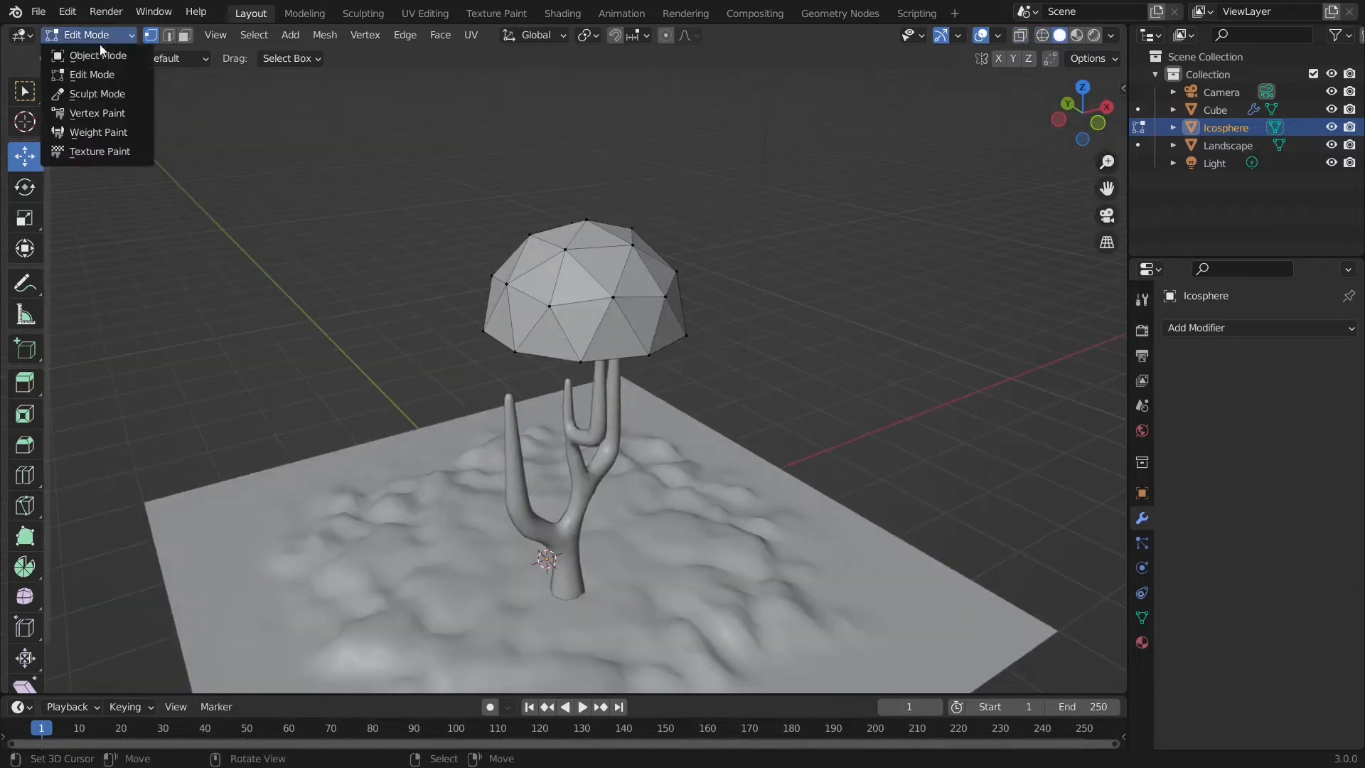
left_click(89, 52)
left_click(1184, 327)
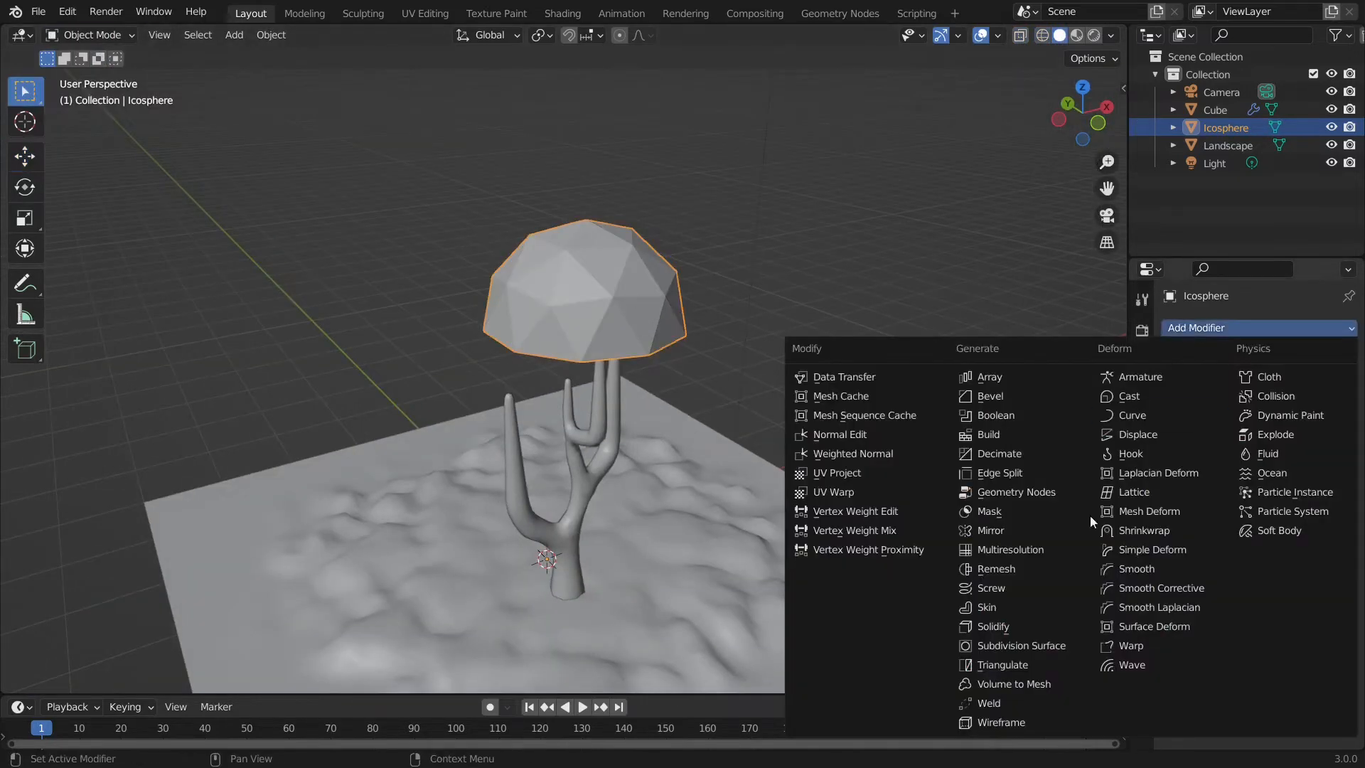
left_click(1000, 721)
middle_click_drag(939, 609, 899, 596)
- Add a Subdivision Surface modifier below the dome's Wireframe modifier and set its viewport level to 2
left_click(1266, 328)
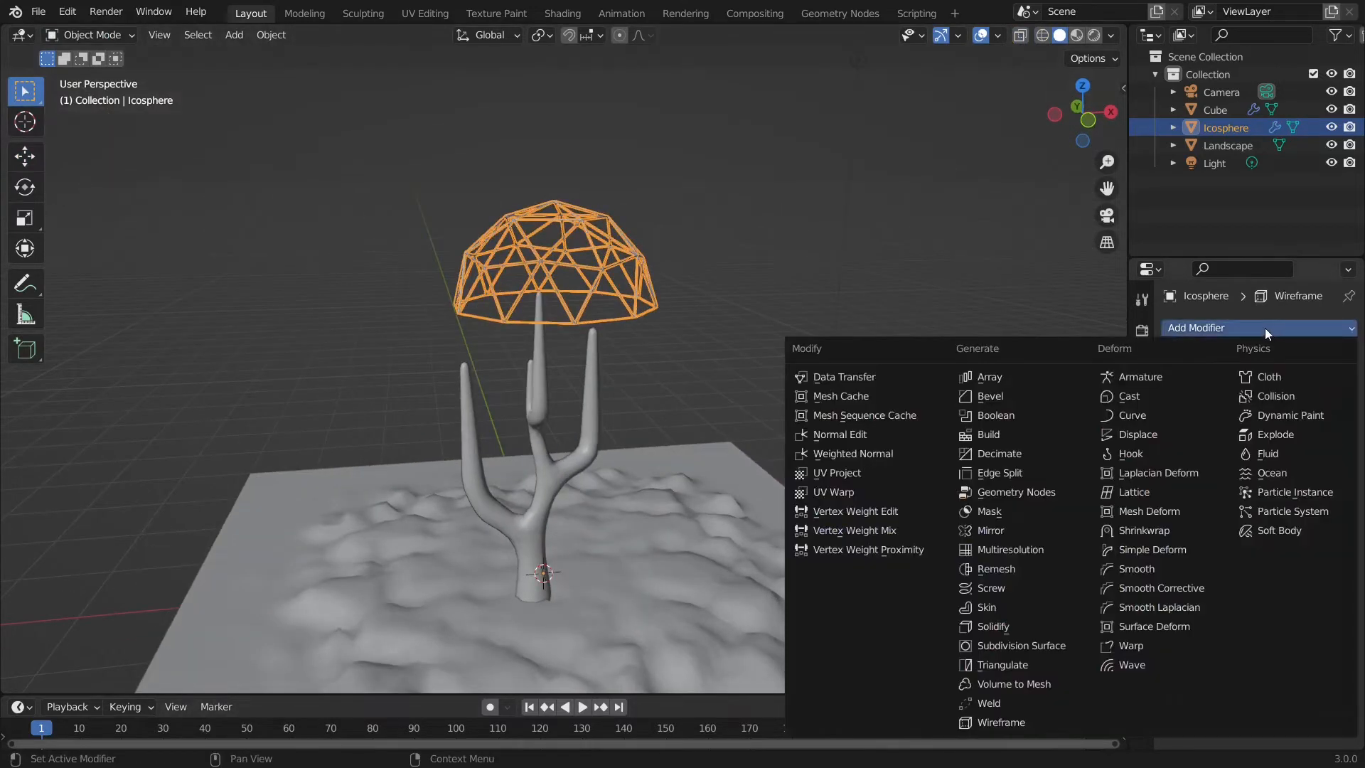
left_click(1039, 646)
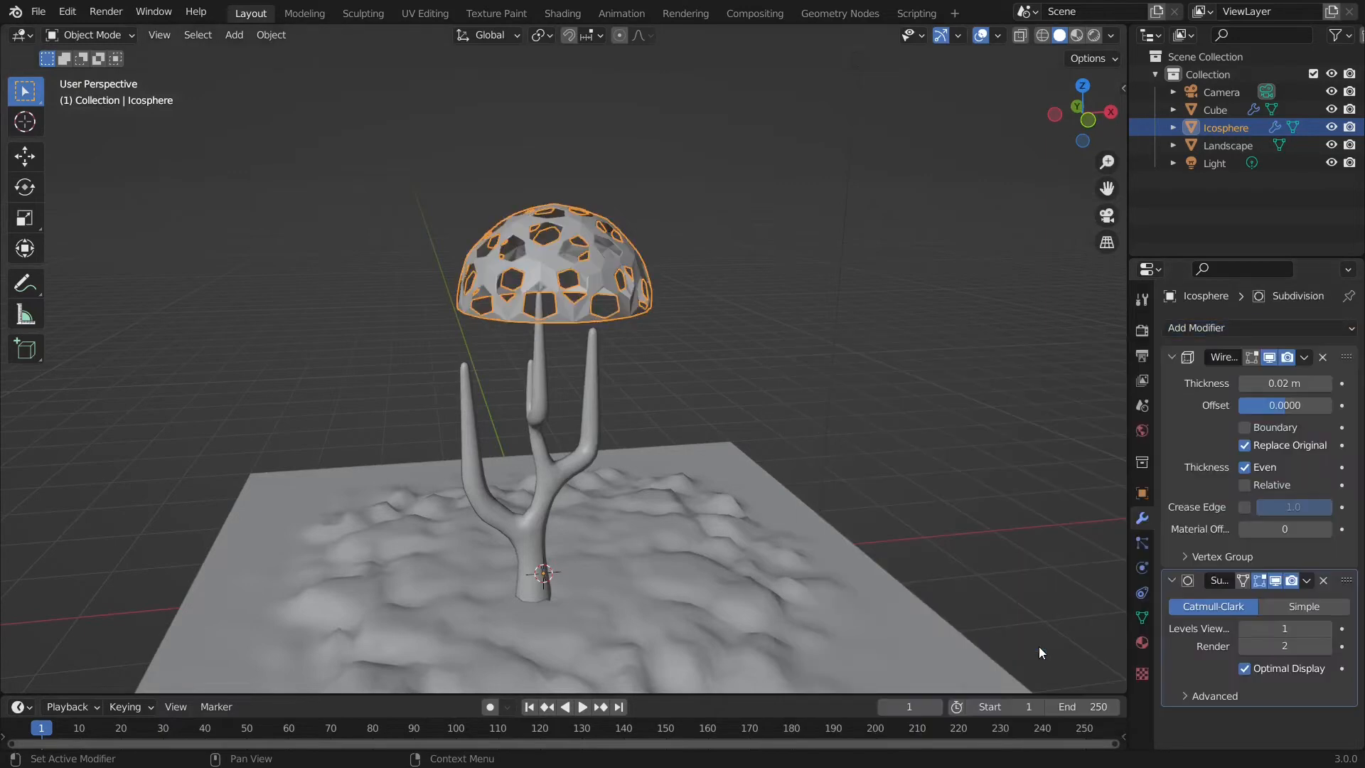
left_click(1324, 630)
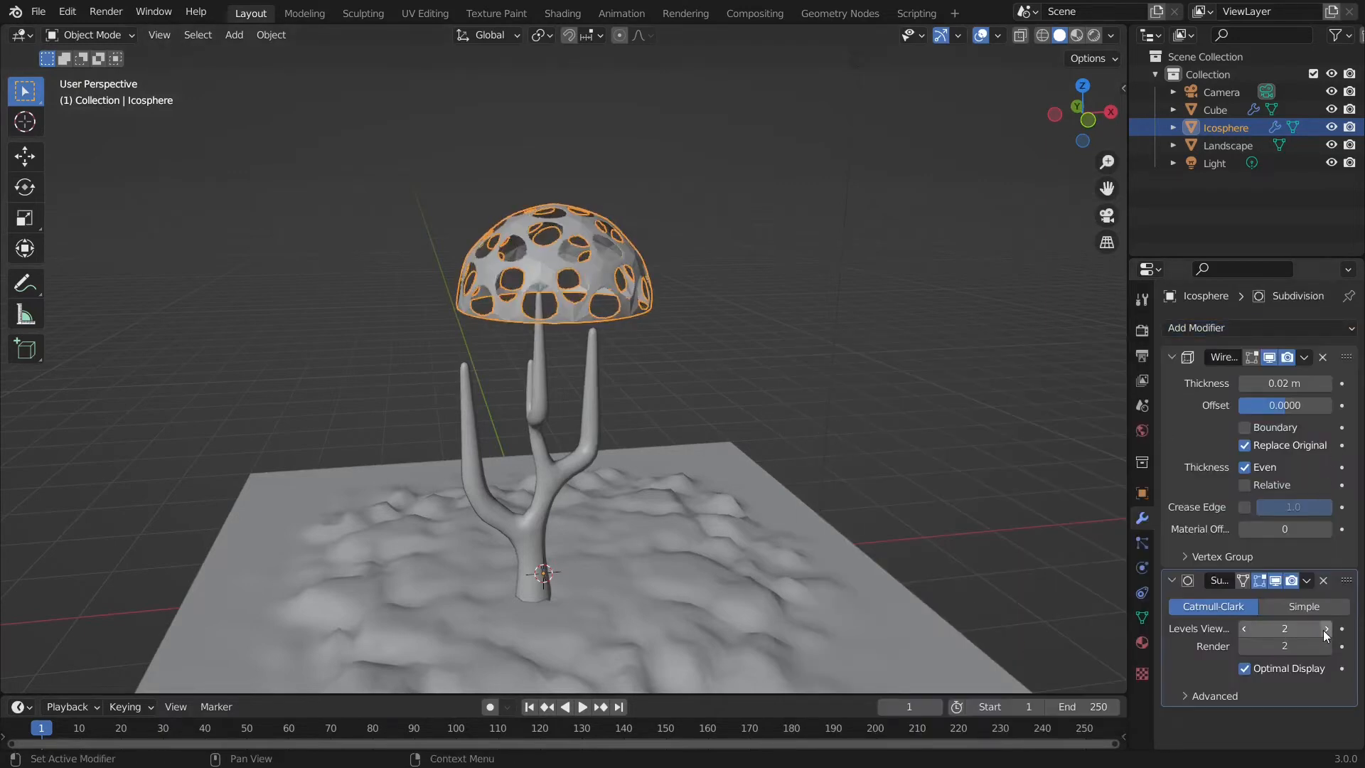
scroll(523, 245, "up", 3)
scroll(523, 245, "down", 1)
- Enlarge the whole dome mesh by roughly half in Edit Mode and lower it over the branch tips
middle_click_drag(524, 246, 770, 326)
key("KP_1")
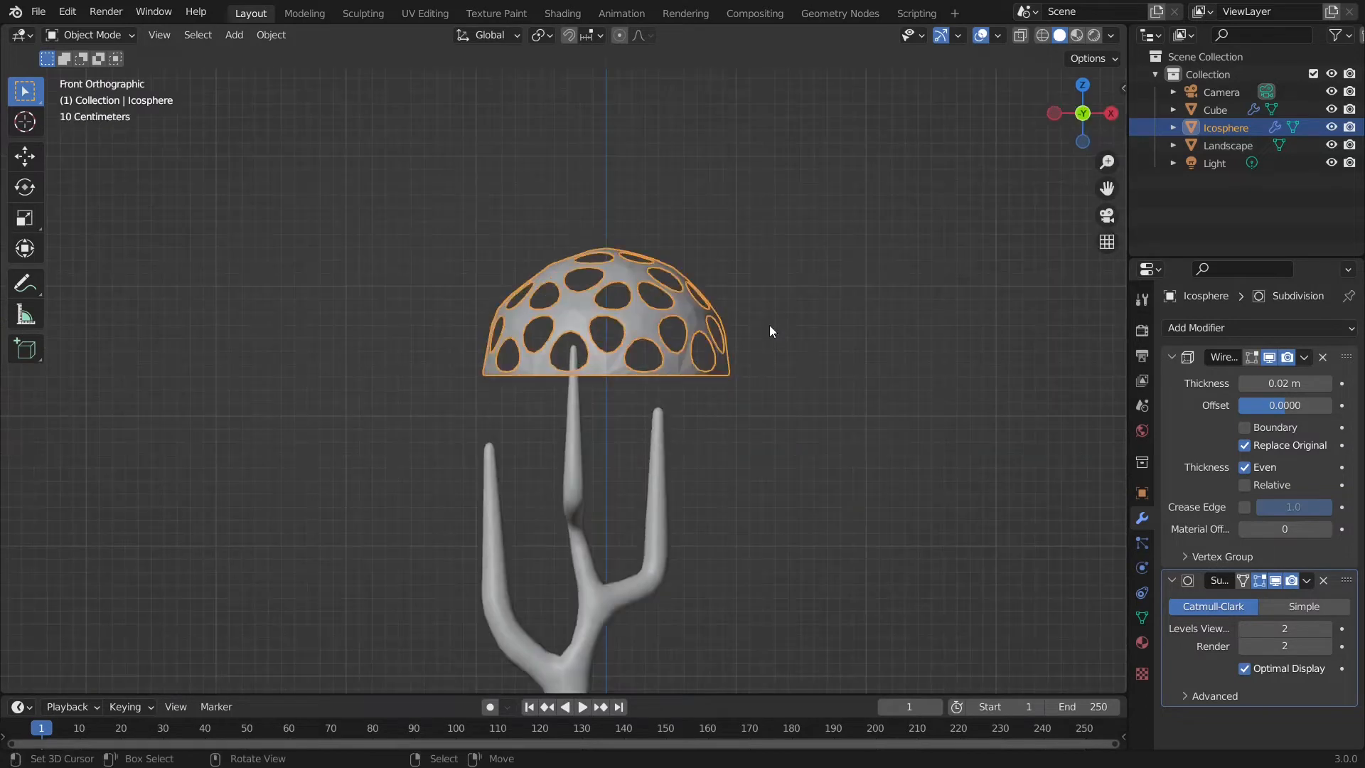
key("s")
key("Escape")
key("Tab")
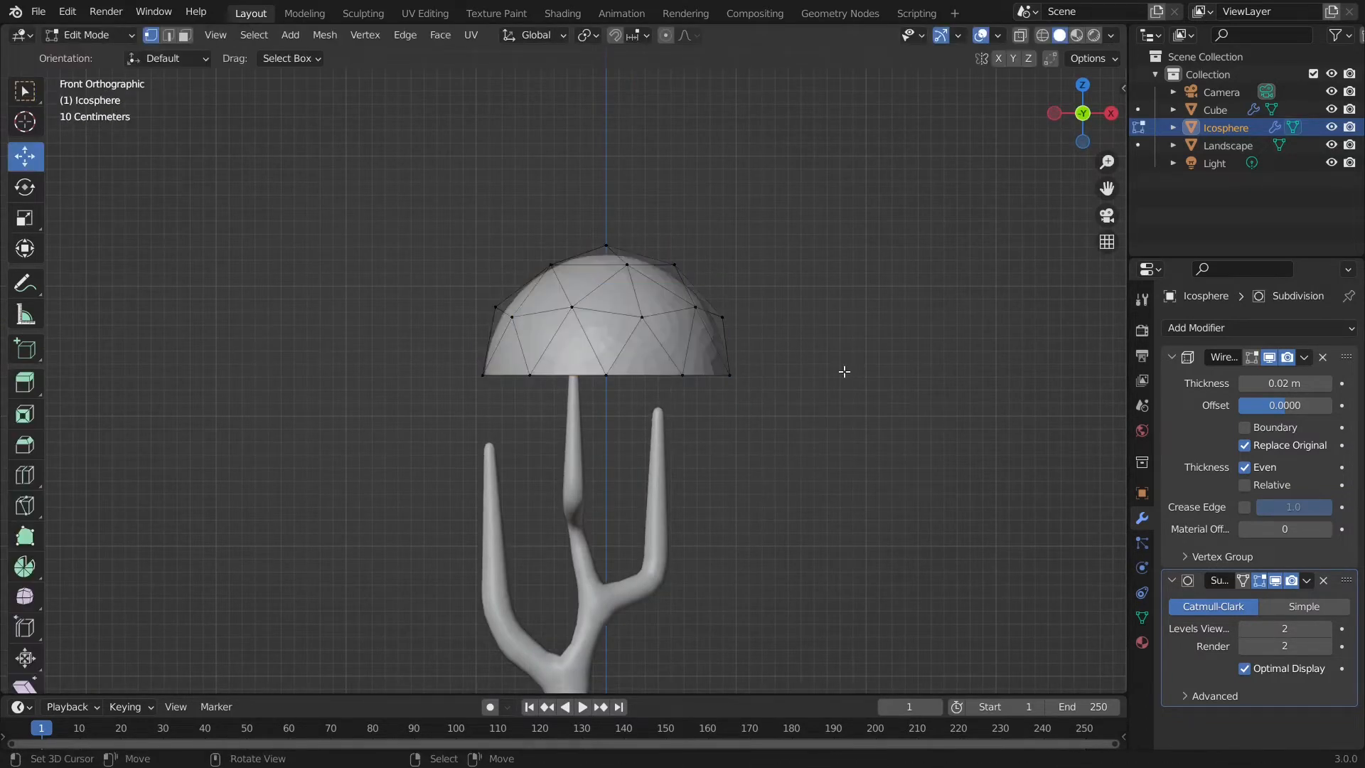
key("a")
key("s")
left_click(953, 407)
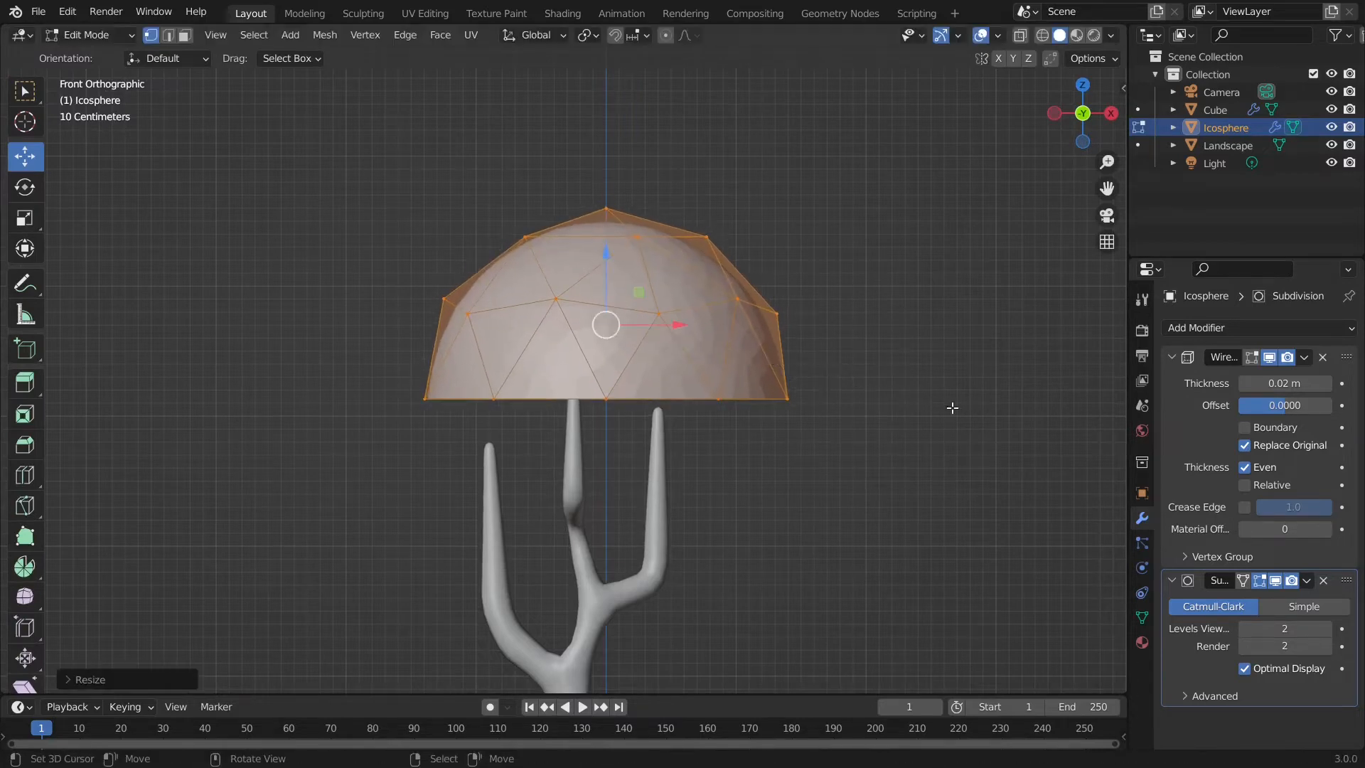
left_click_drag(608, 247, 562, 297)
middle_click_drag(565, 299, 905, 404)
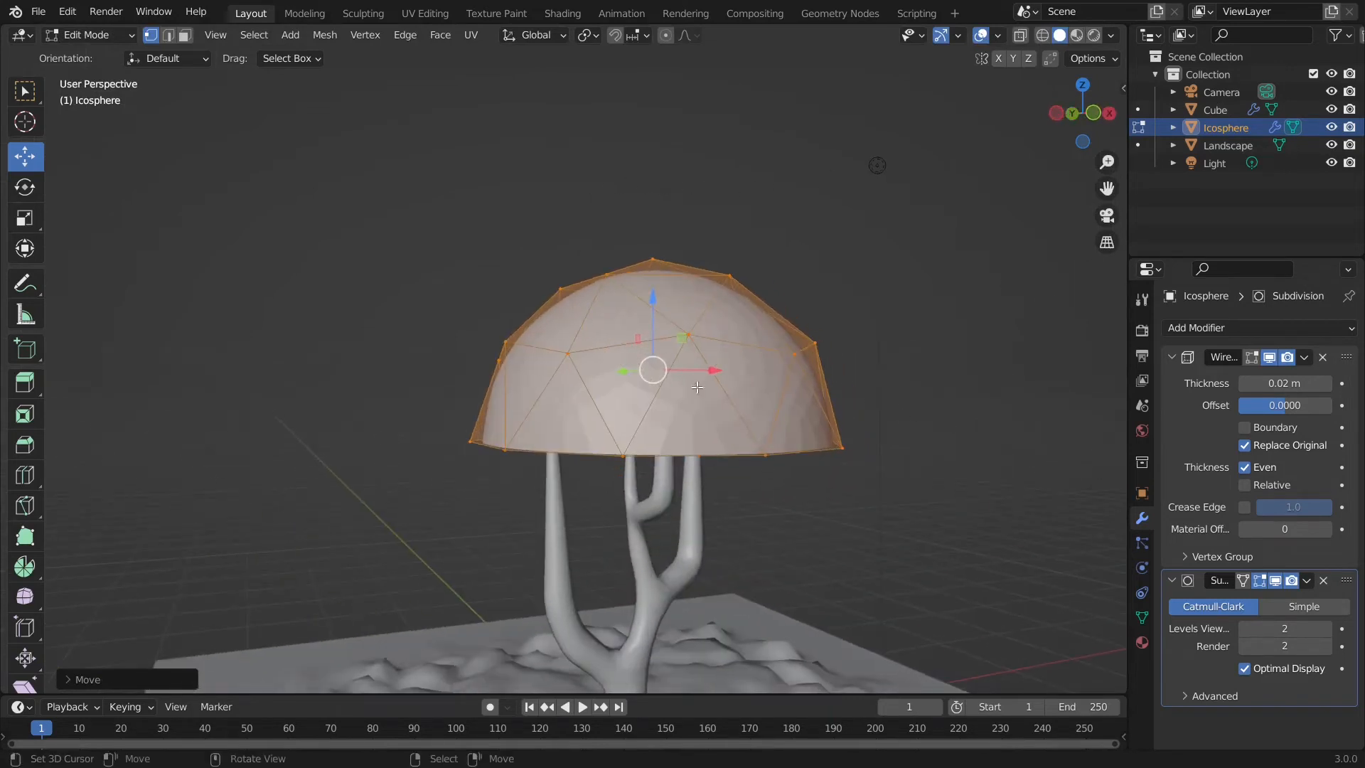
- Shift the dome mesh slightly along X towards the trunk and enlarge it by roughly 20 percent, then return to Object Mode
left_click_drag(697, 370, 677, 369)
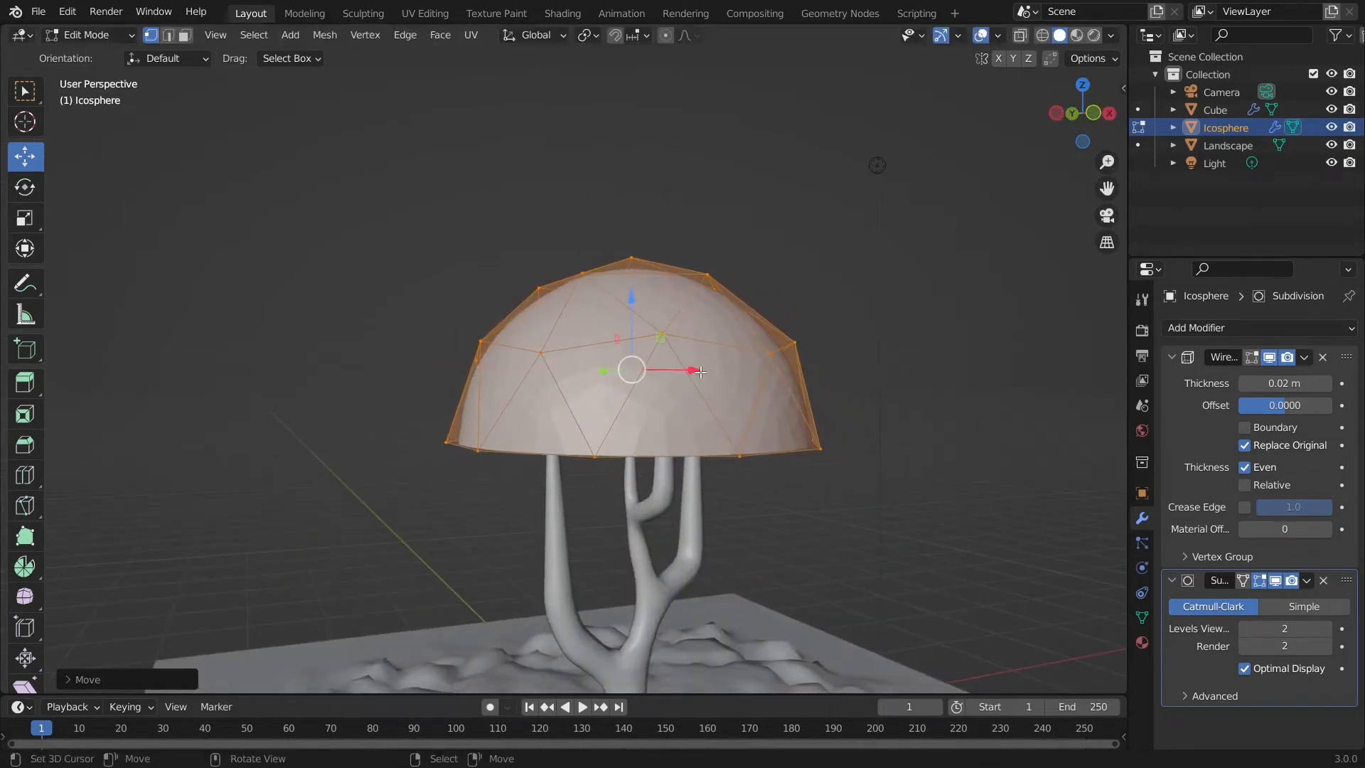
key("KP_1")
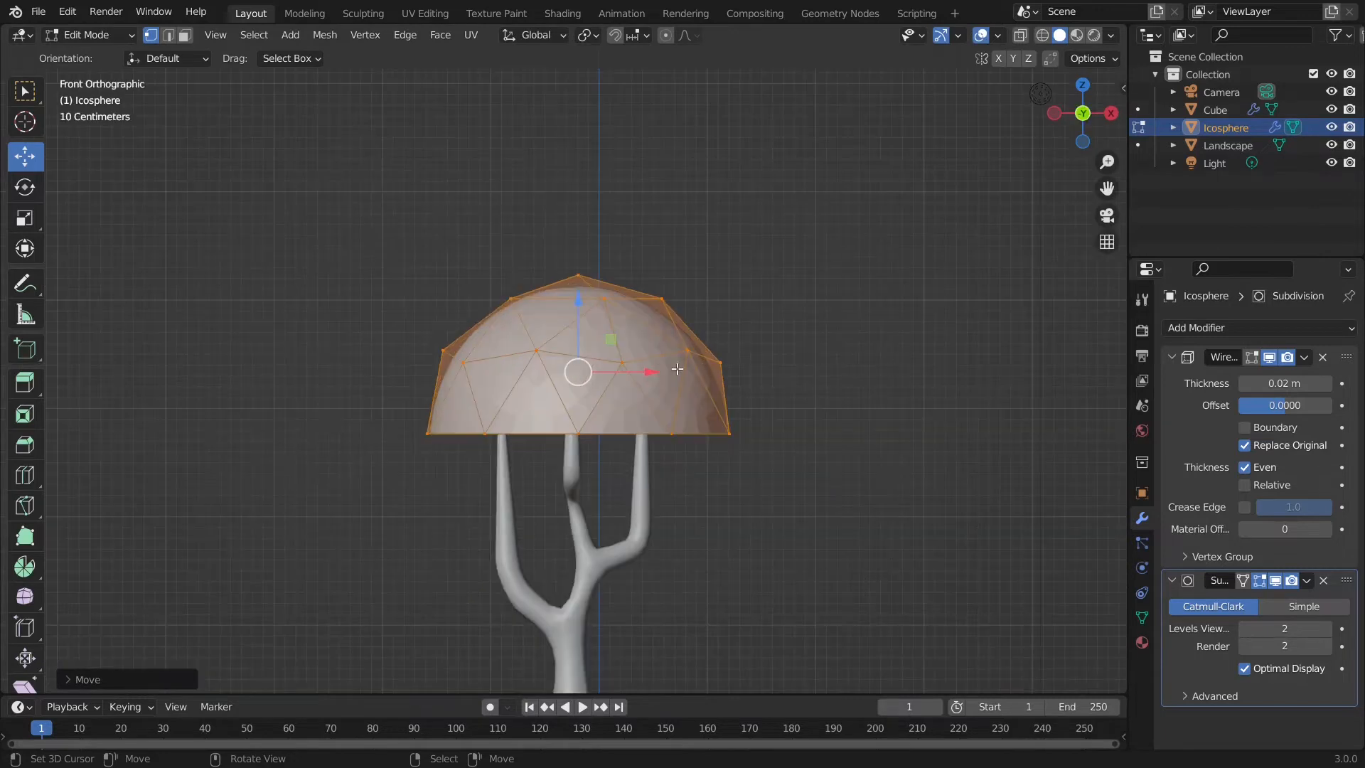
key("g")
key("x")
key("Escape")
key("s")
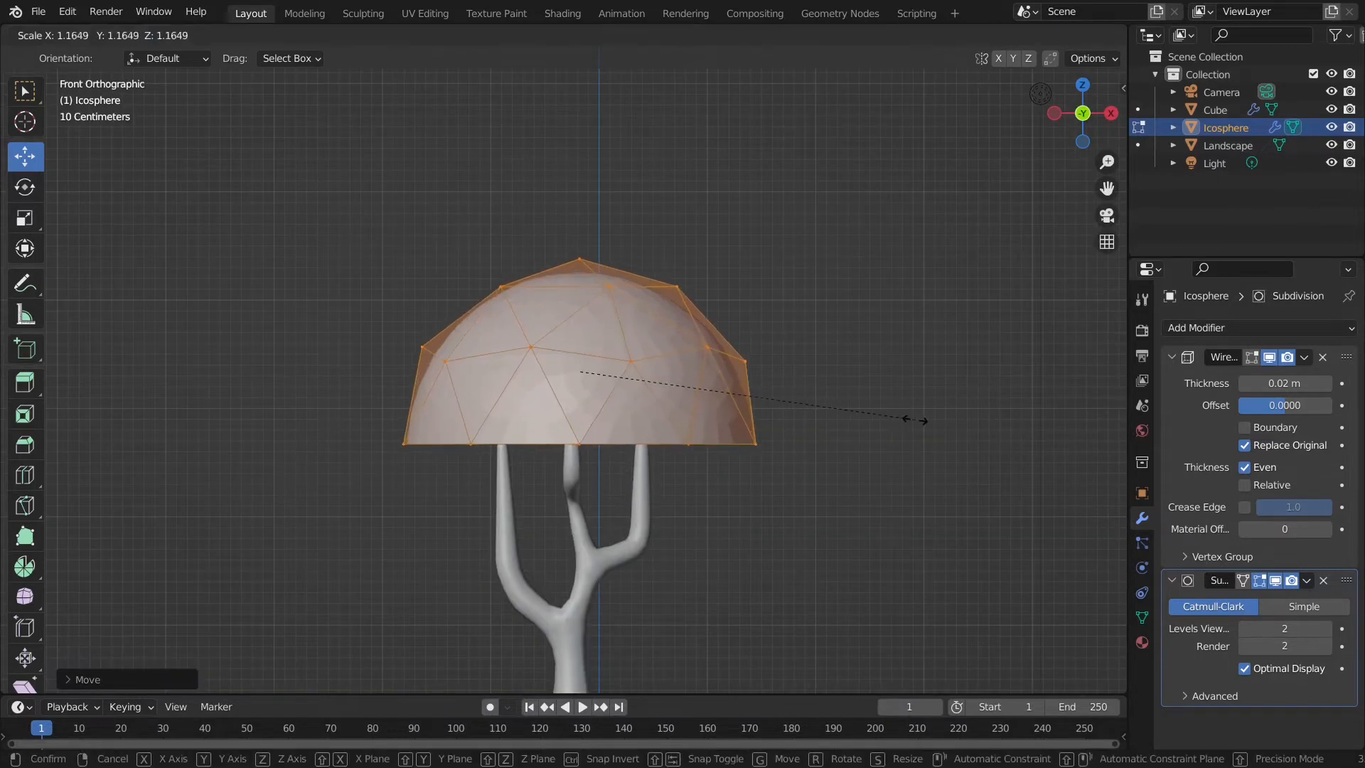
left_click(954, 431)
key("Tab")
scroll(868, 375, "down", 5)
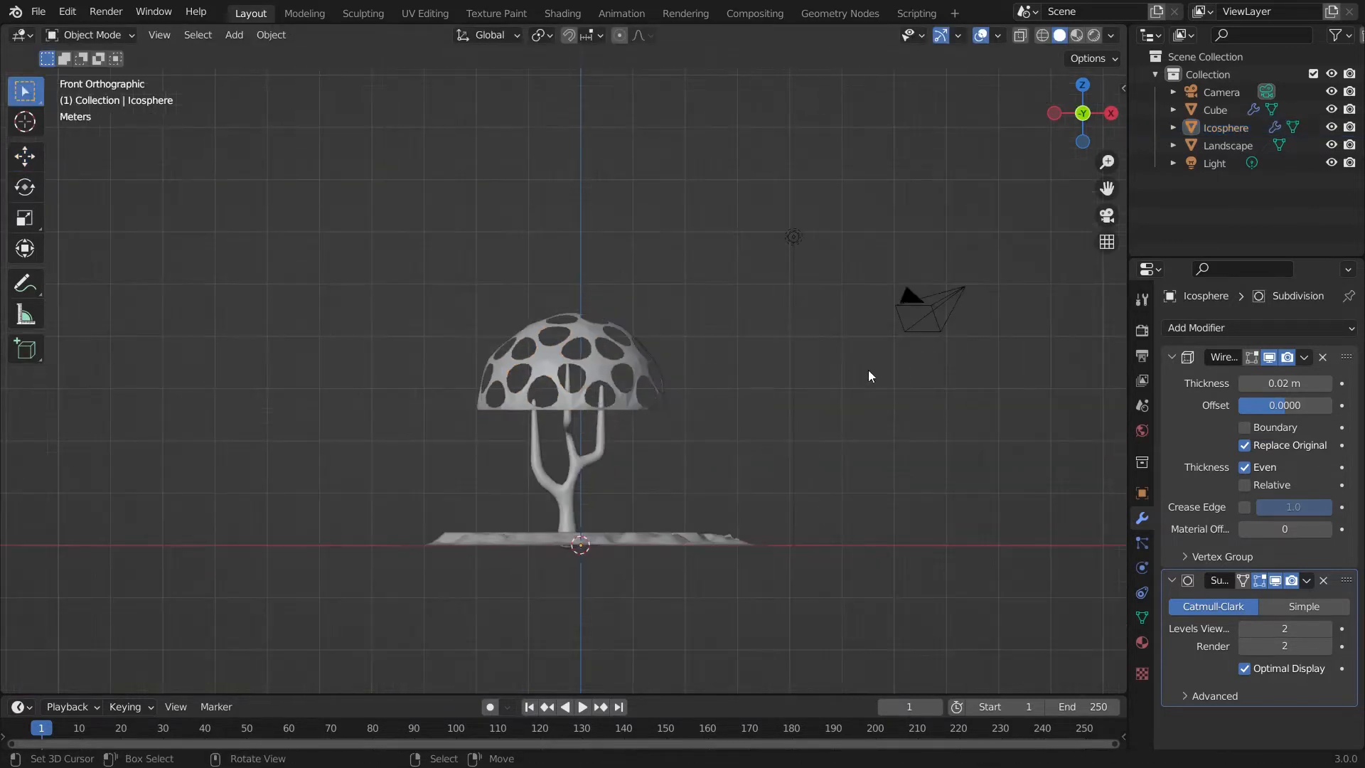
middle_click_drag(868, 370, 713, 382)
left_click(637, 364)
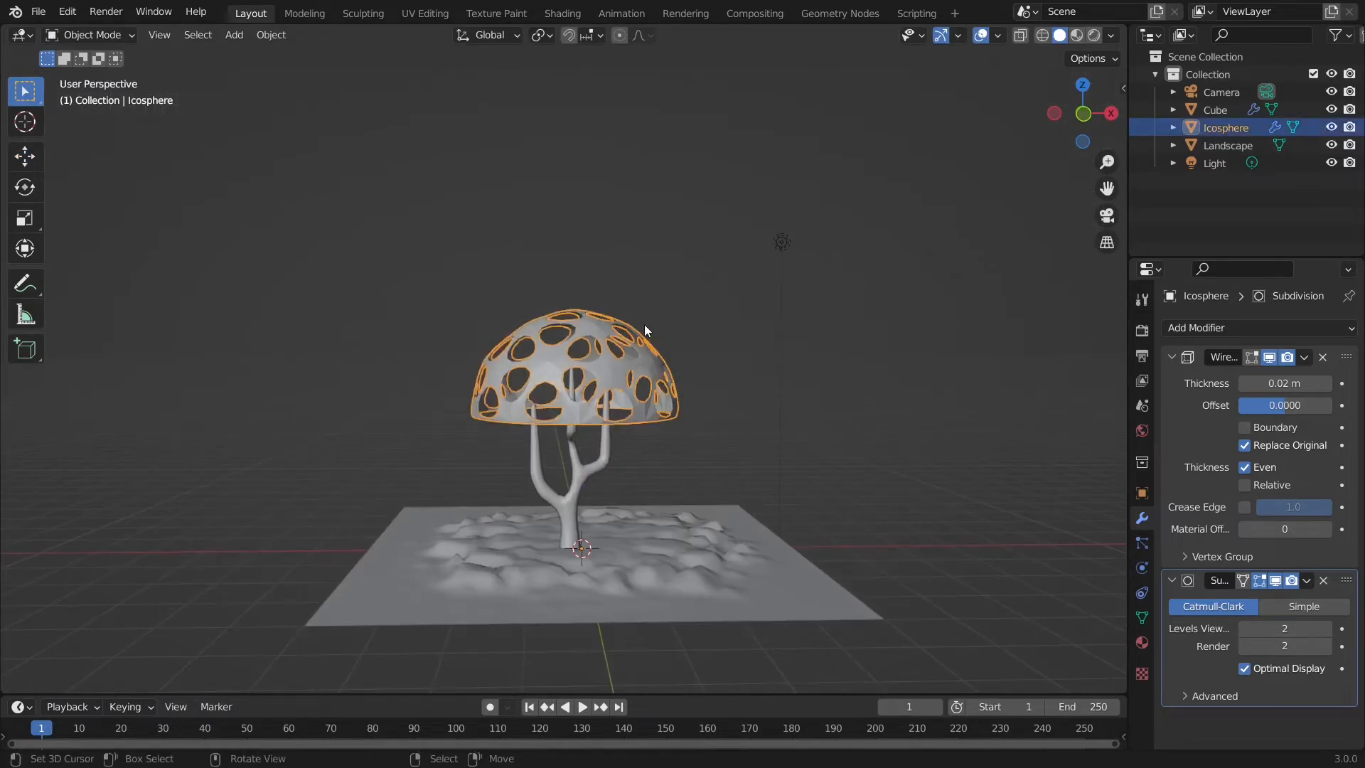
- Lower the dome mesh slightly along Z in Edit Mode so it sits further down over the branches, then return to Object Mode
key("Tab")
mouse_move(580, 300)
left_mouse_down()
mouse_move(576, 285)
mouse_move(568, 315)
left_mouse_up()
middle_click_drag(568, 315, 670, 296)
key("KP_1")
scroll(689, 345, "up", 3)
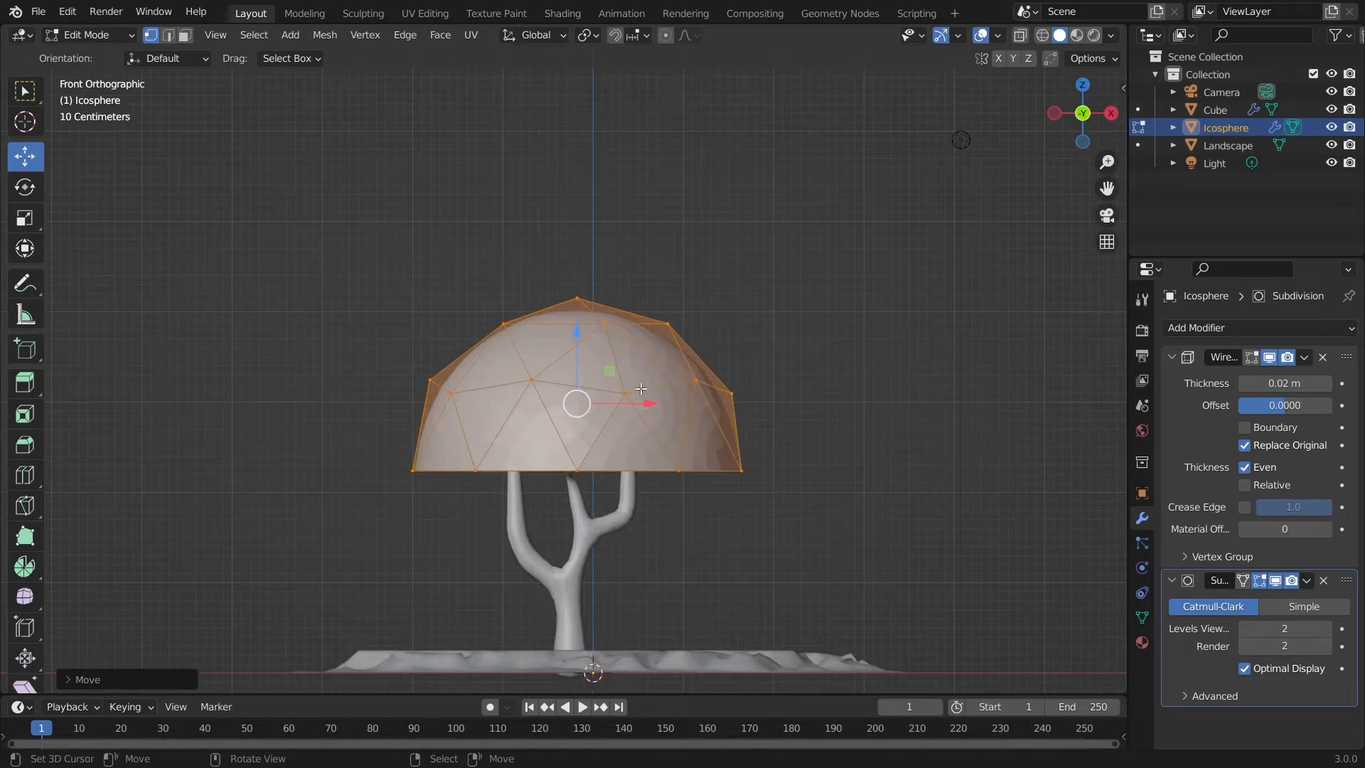
key("Tab")
scroll(565, 409, "up", 2)
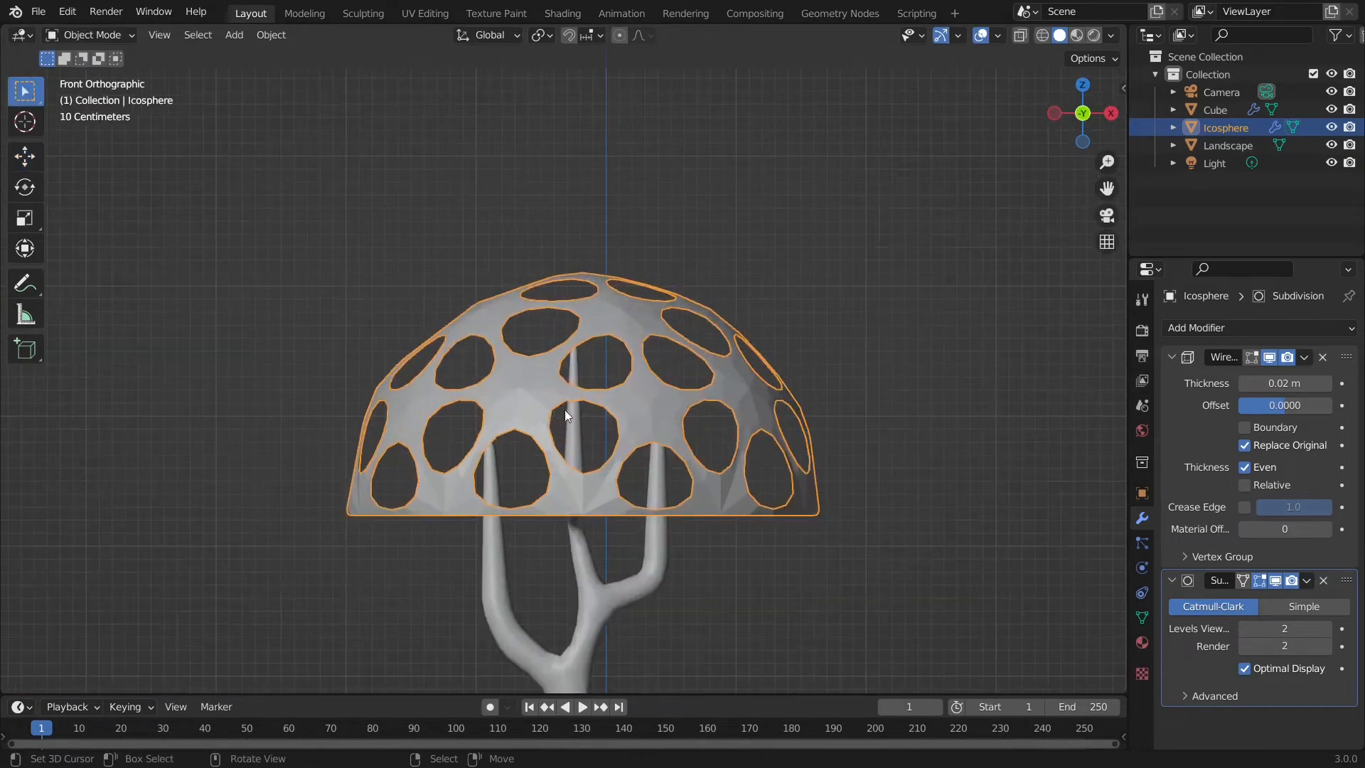
- Resize three separate triangular faces on the dome's front individually: one upper-middle, one at the left side and one at the lower right rim
key("Tab")
left_click(567, 403)
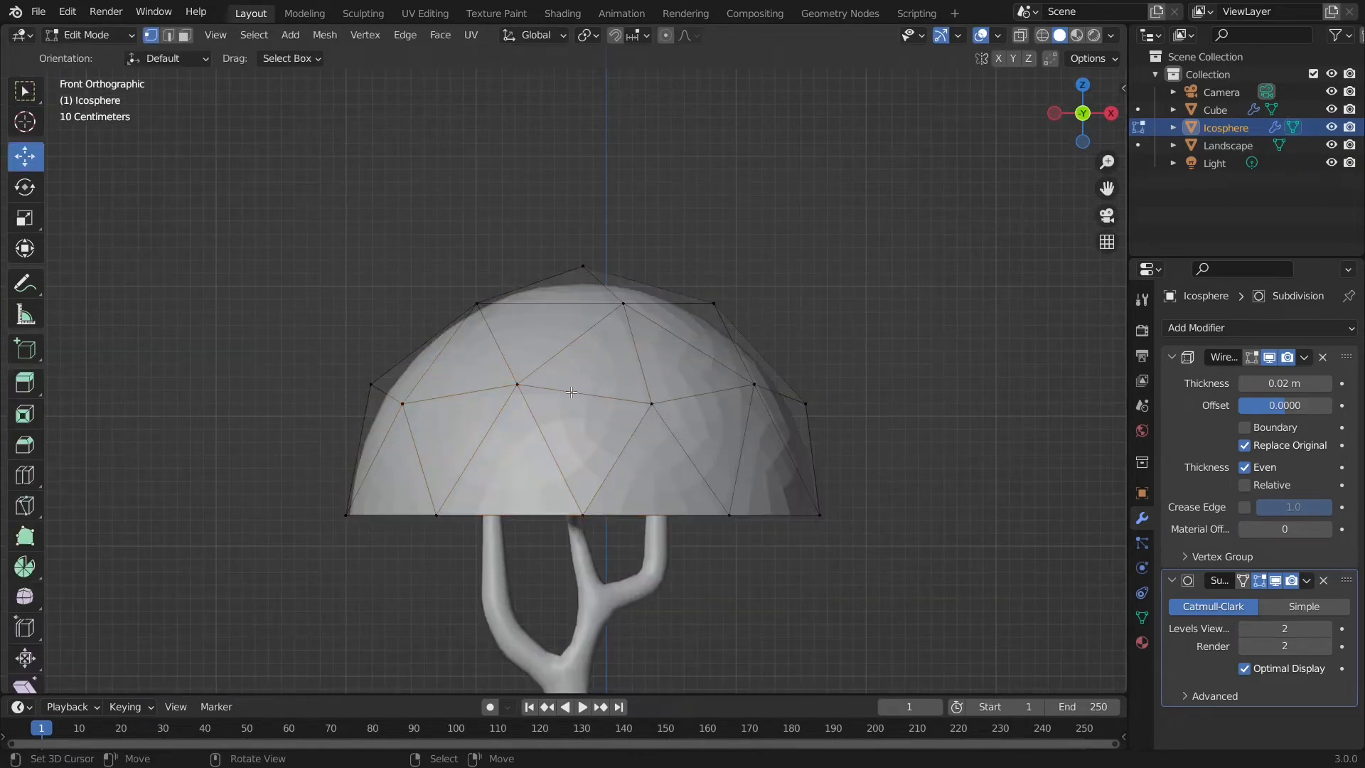
left_click(595, 363)
key("s")
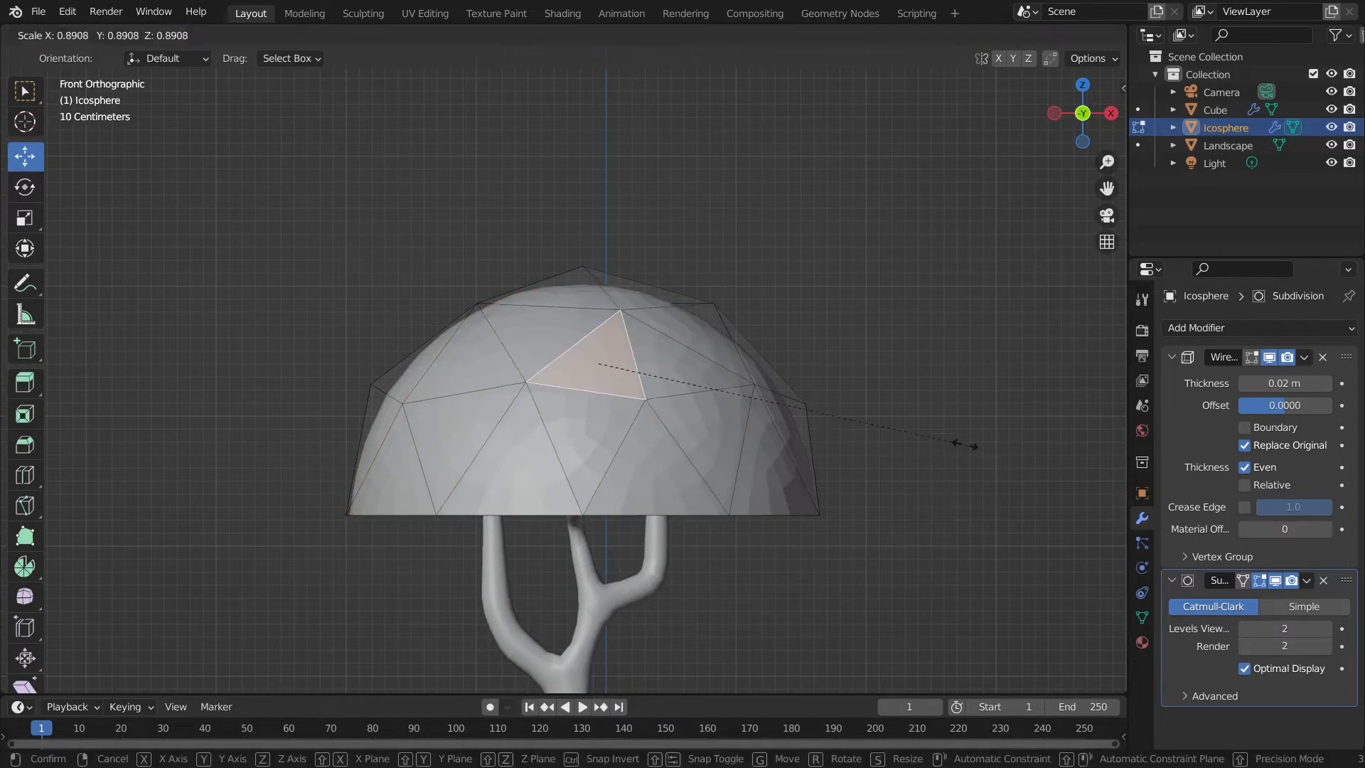
left_click(931, 441)
left_click(442, 415)
key("s")
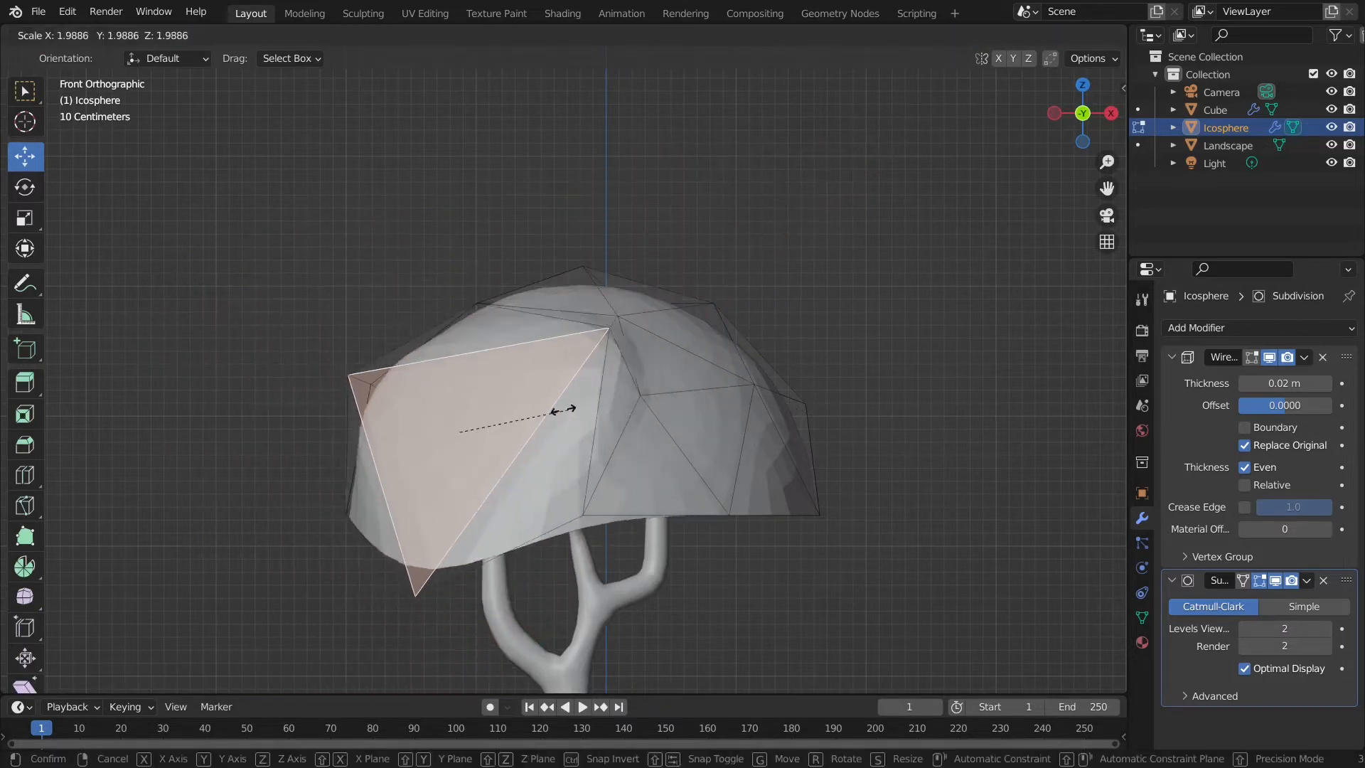
left_click(487, 411)
left_click(771, 471)
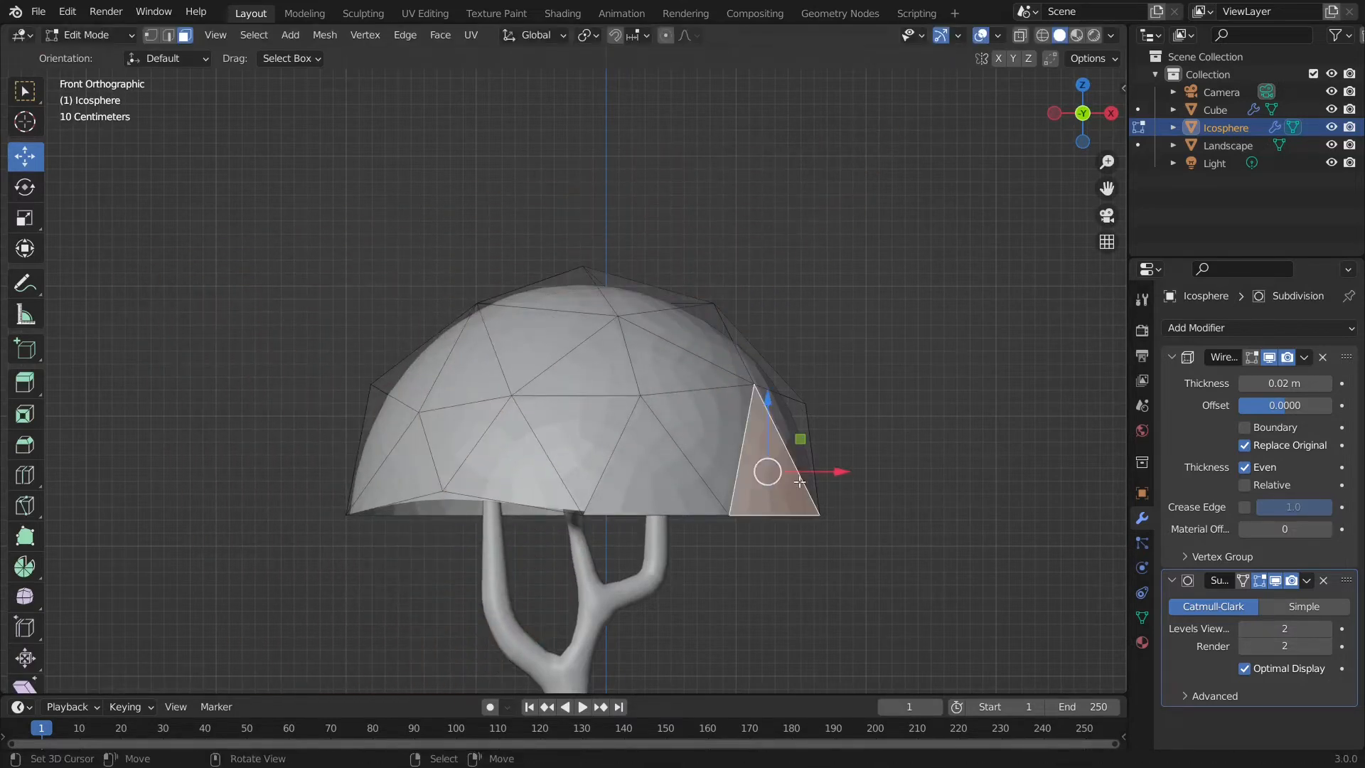
key("s")
left_click(794, 481)
- Resize three more triangular faces on the dome's side and near its apex, shrinking the apex face to about 0.7
middle_click_drag(650, 514, 714, 427)
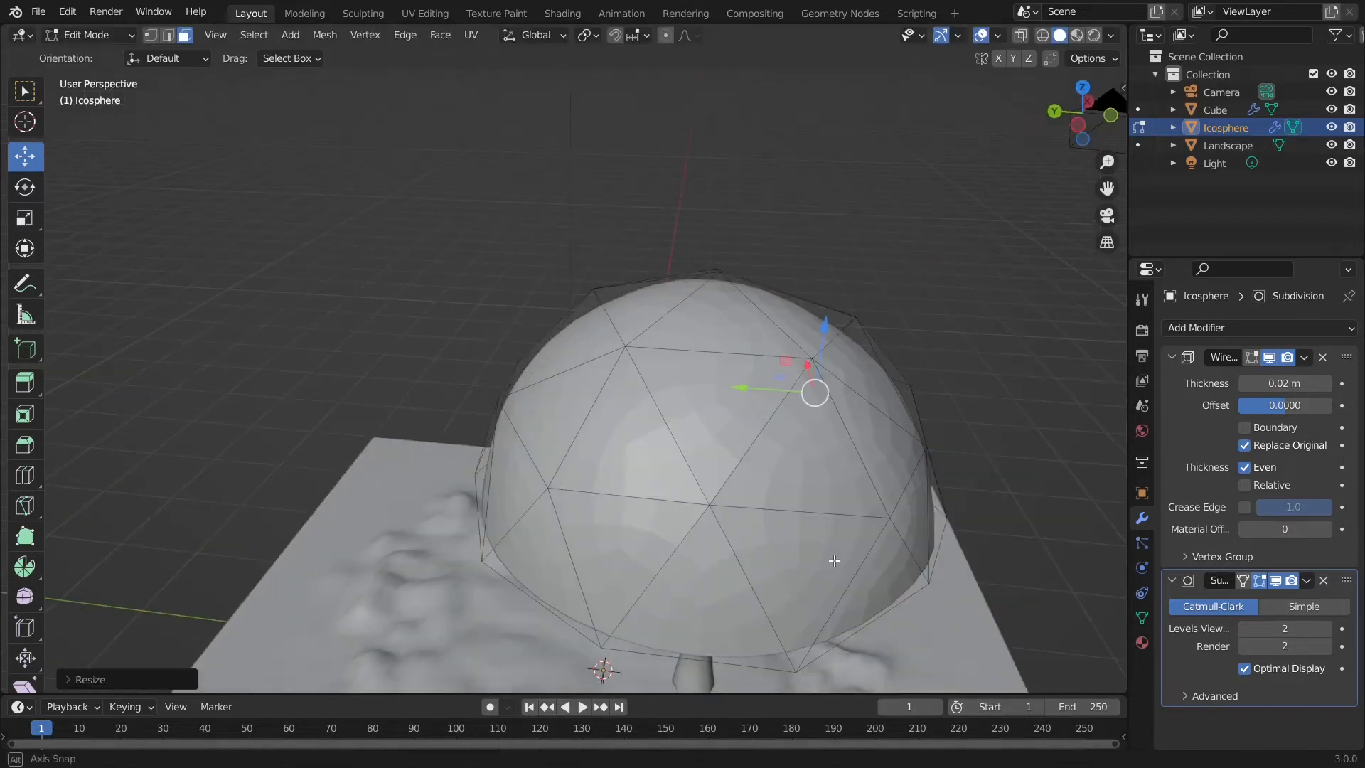
left_click(714, 426)
key("s")
left_click(714, 427)
left_click(558, 409)
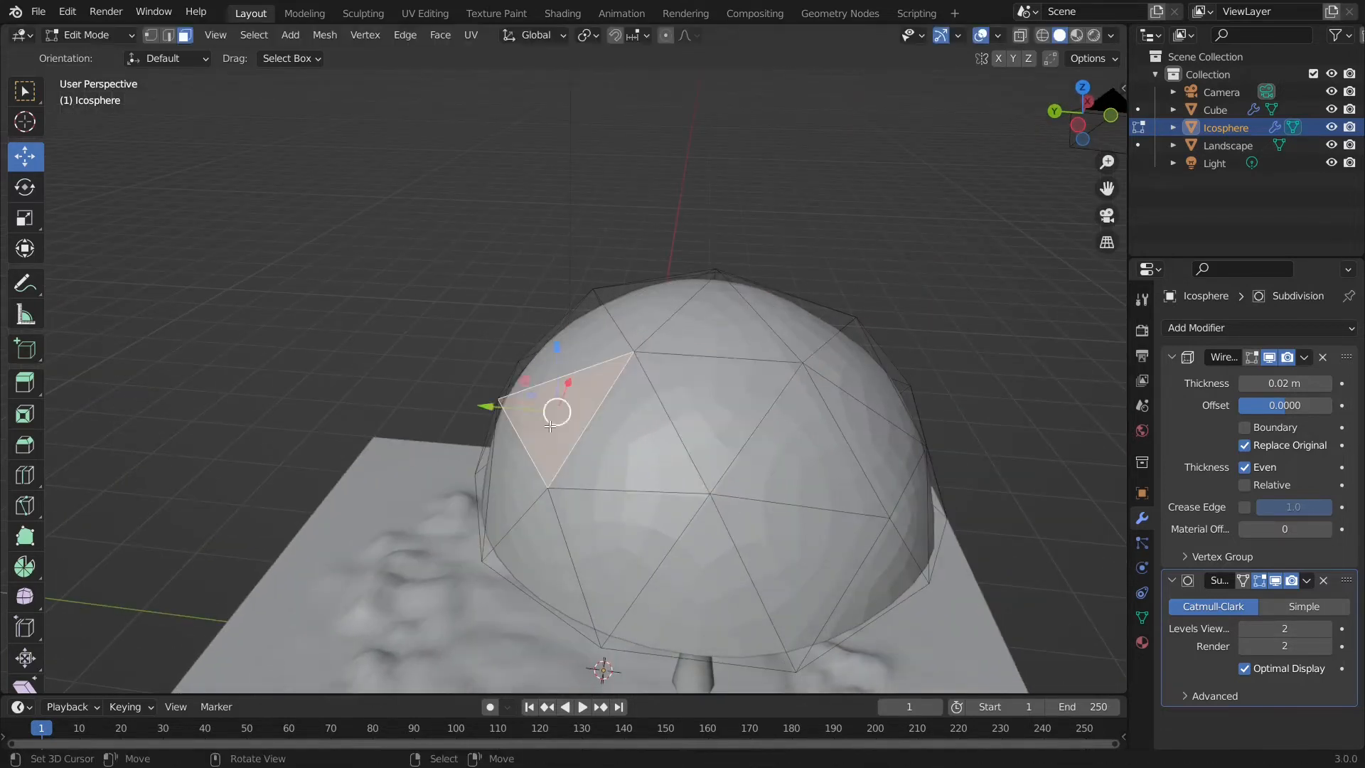
key("s")
left_click(557, 428)
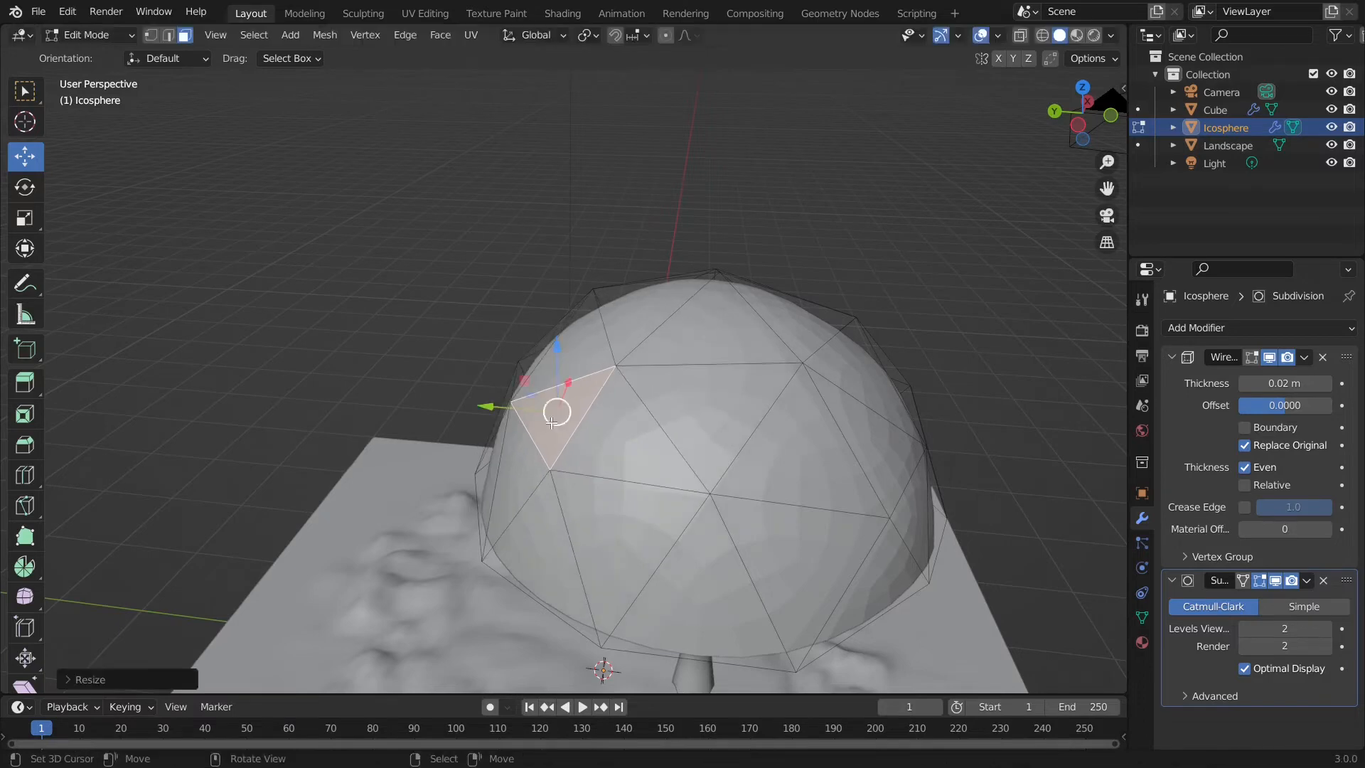
left_click(668, 368)
left_click(732, 330)
key("s")
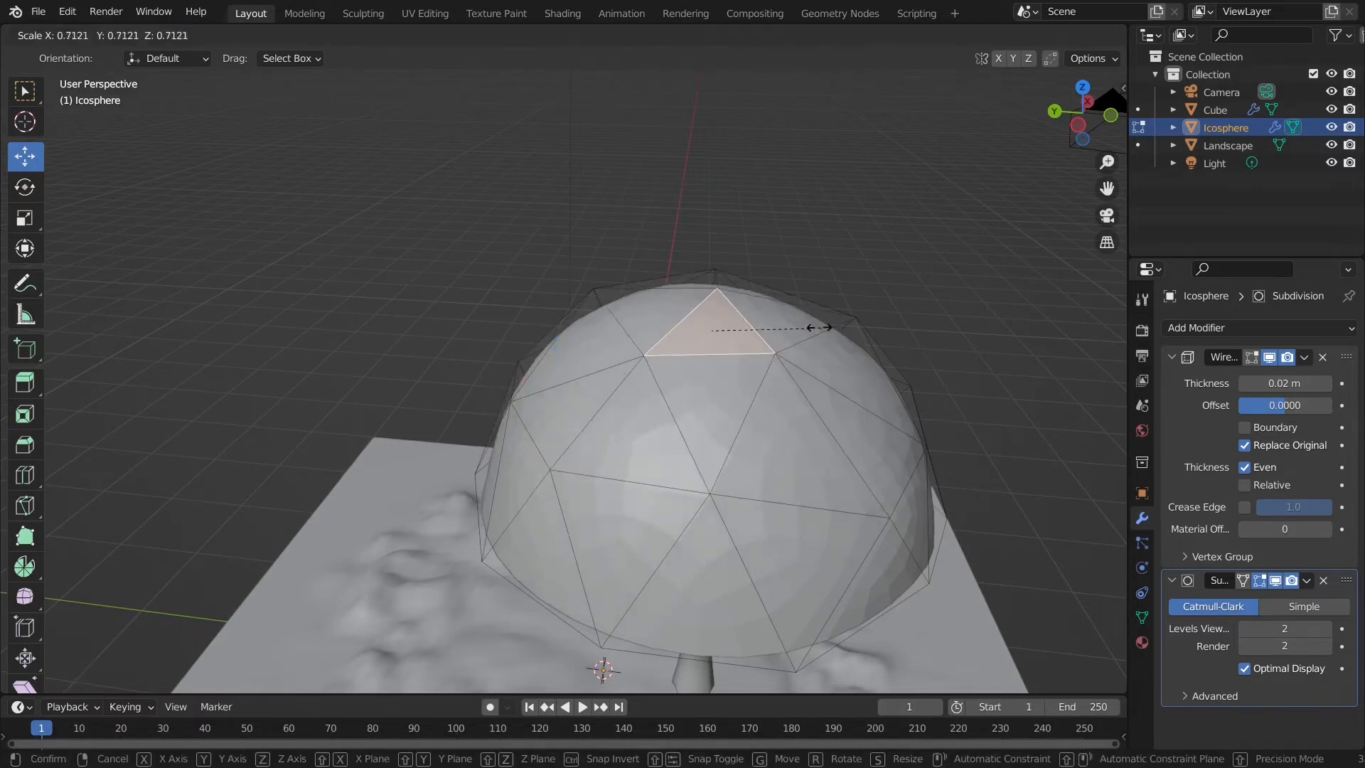
left_click(797, 324)
- Shrink an upper face on another side of the dome and one lower rim face, then return to Object Mode
middle_click_drag(797, 323, 655, 388)
left_click(668, 416)
key("s")
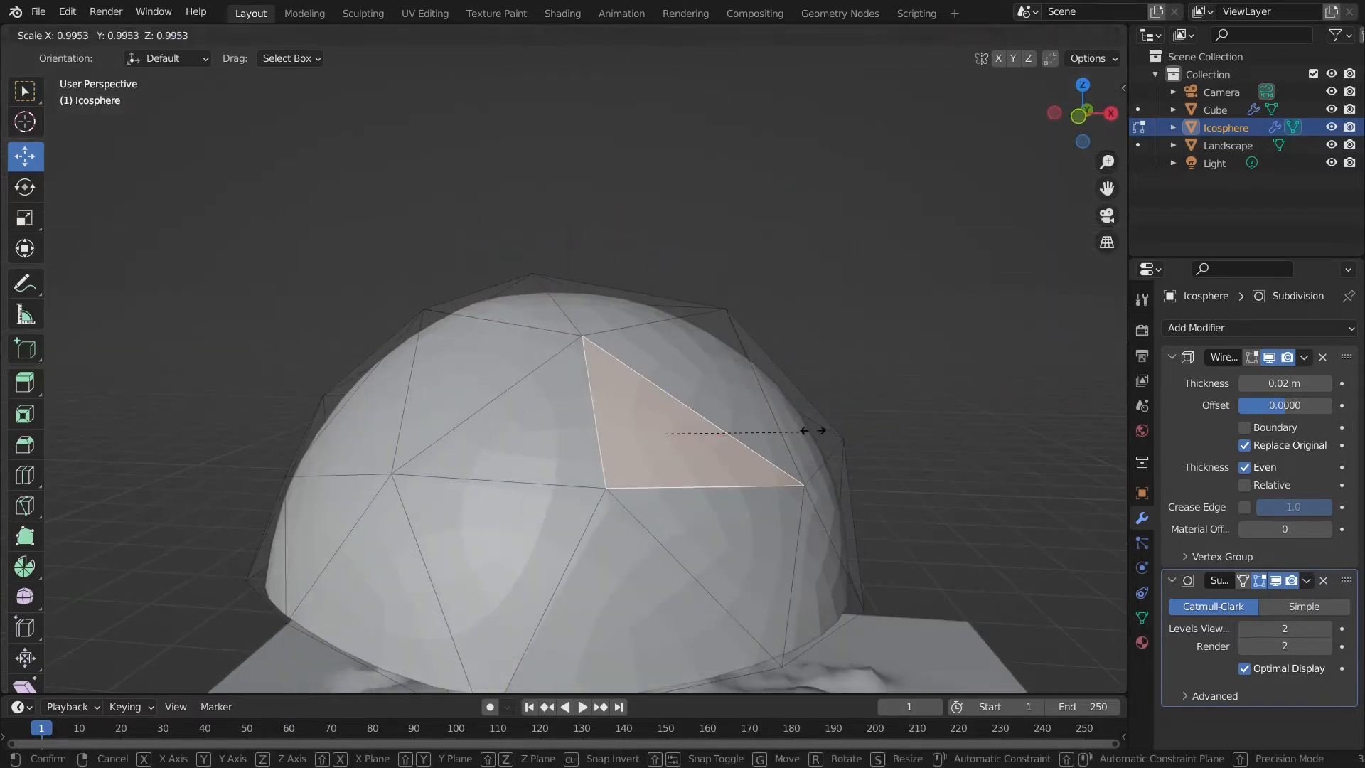
right_click(785, 423)
middle_click_drag(856, 427, 700, 411)
left_click(554, 394)
key("s")
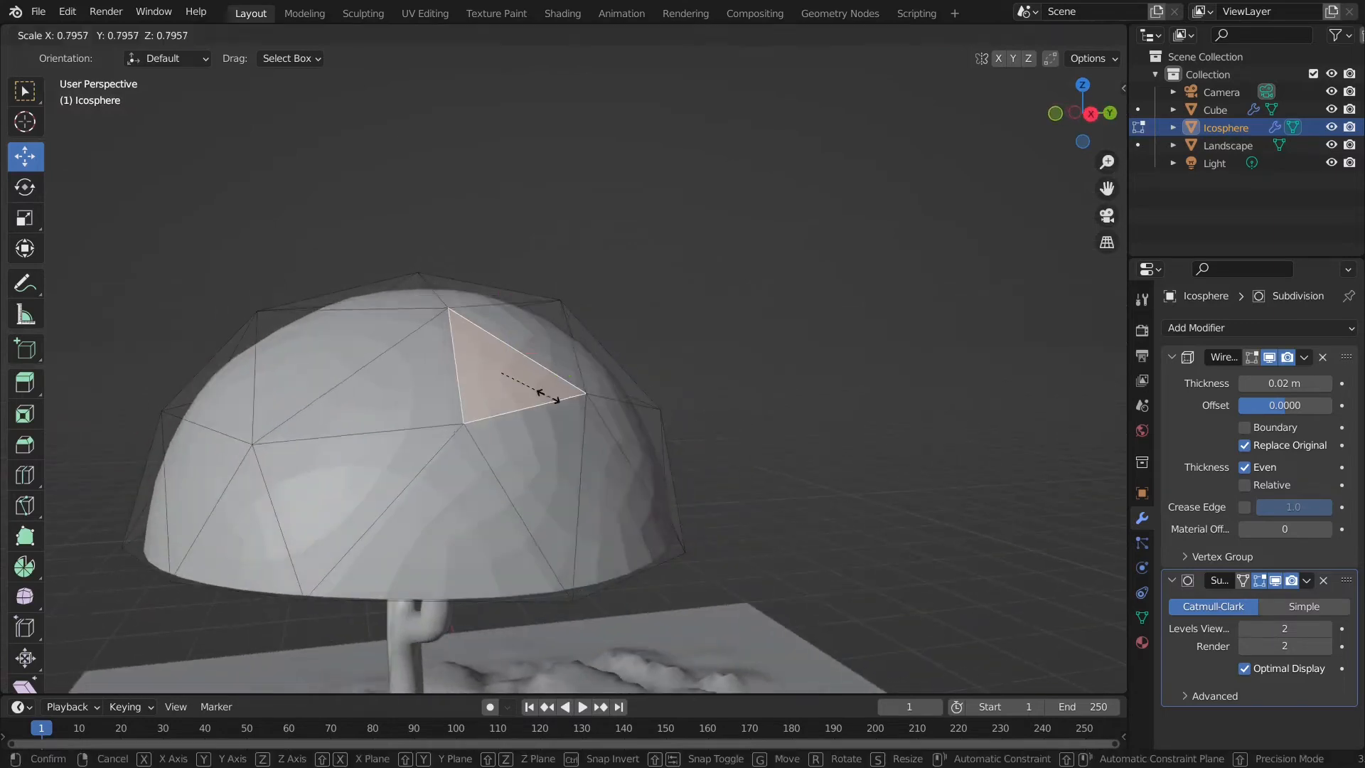
left_click(536, 388)
middle_click_drag(417, 380, 831, 402)
scroll(585, 446, "down", 4)
left_click(645, 461)
key("s")
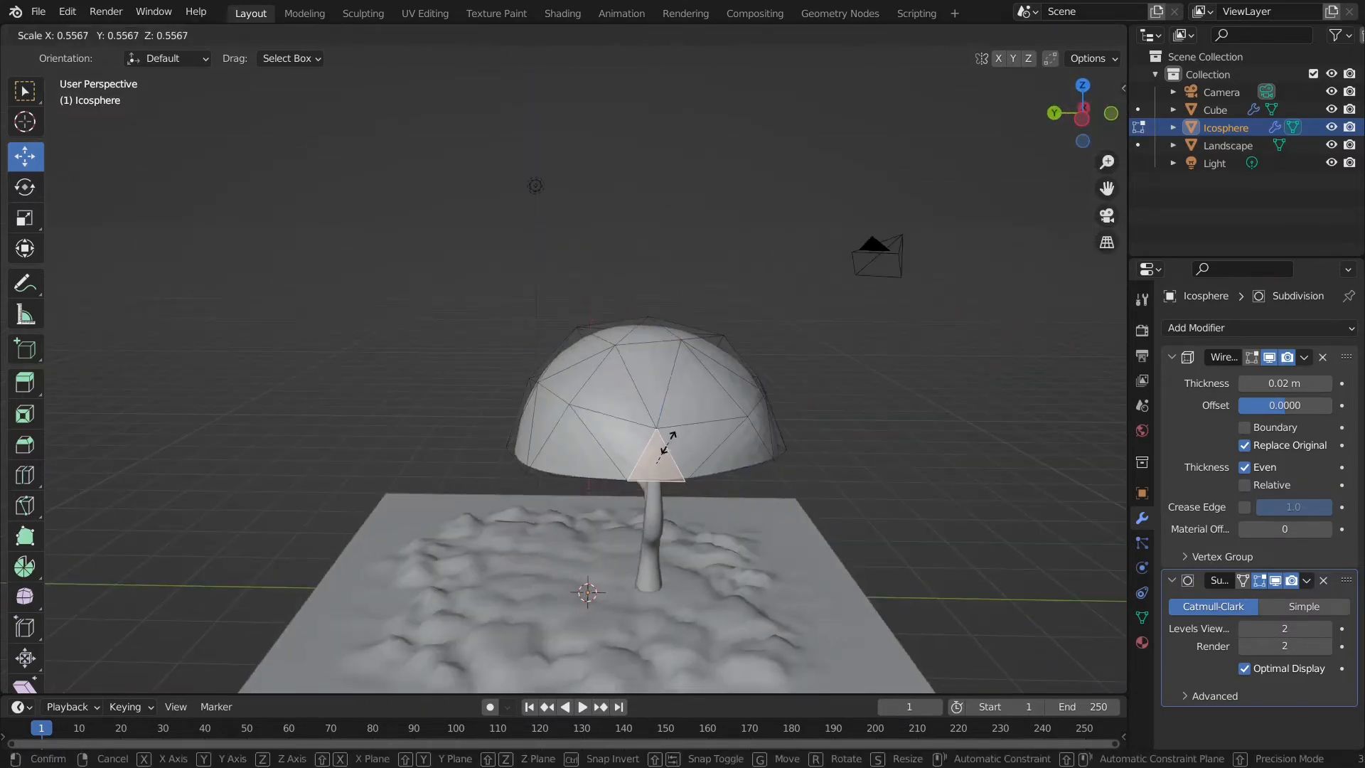
left_click(822, 451)
middle_click_drag(822, 450, 894, 377)
key("Tab")
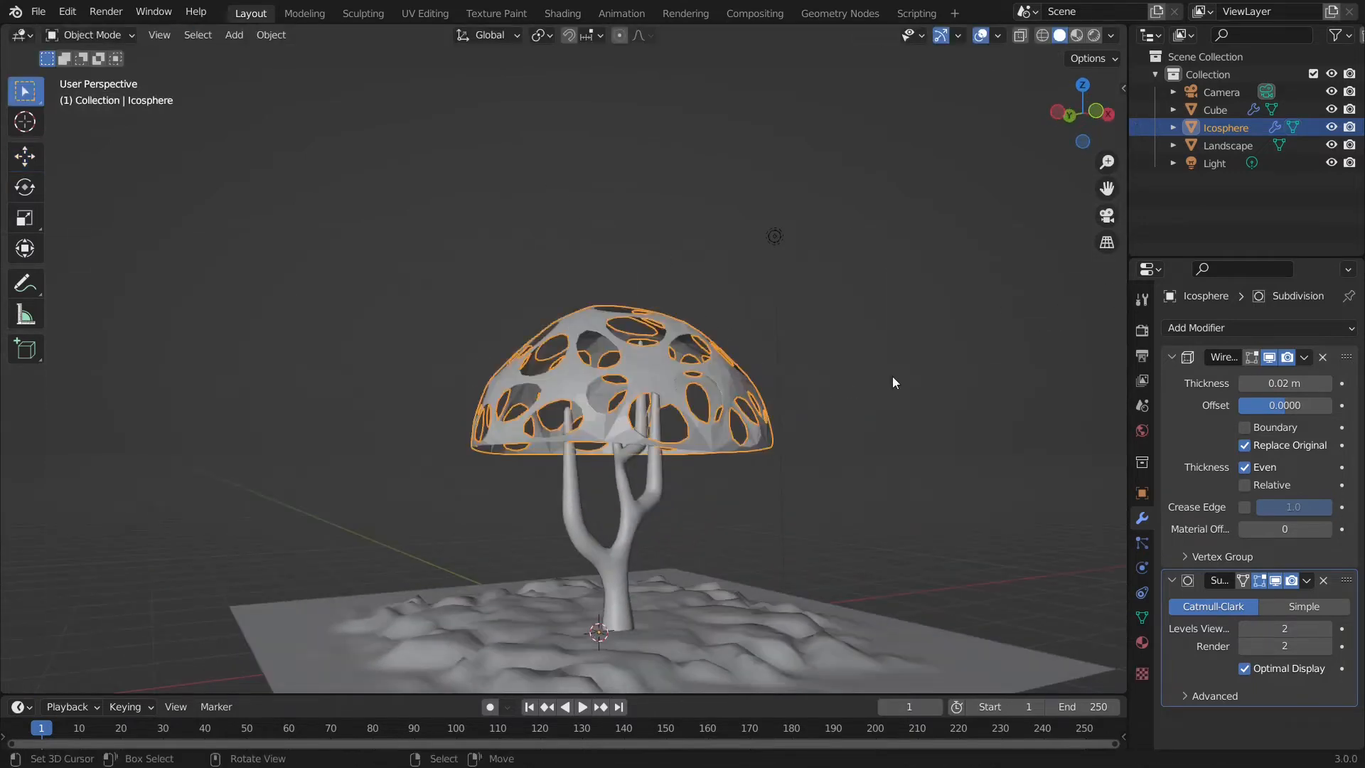
- Examine the perforated canopy, trunk and terrain from several sides, including the front view and a close-up of the ground
left_click(991, 403)
middle_click_drag(991, 403, 30, 464)
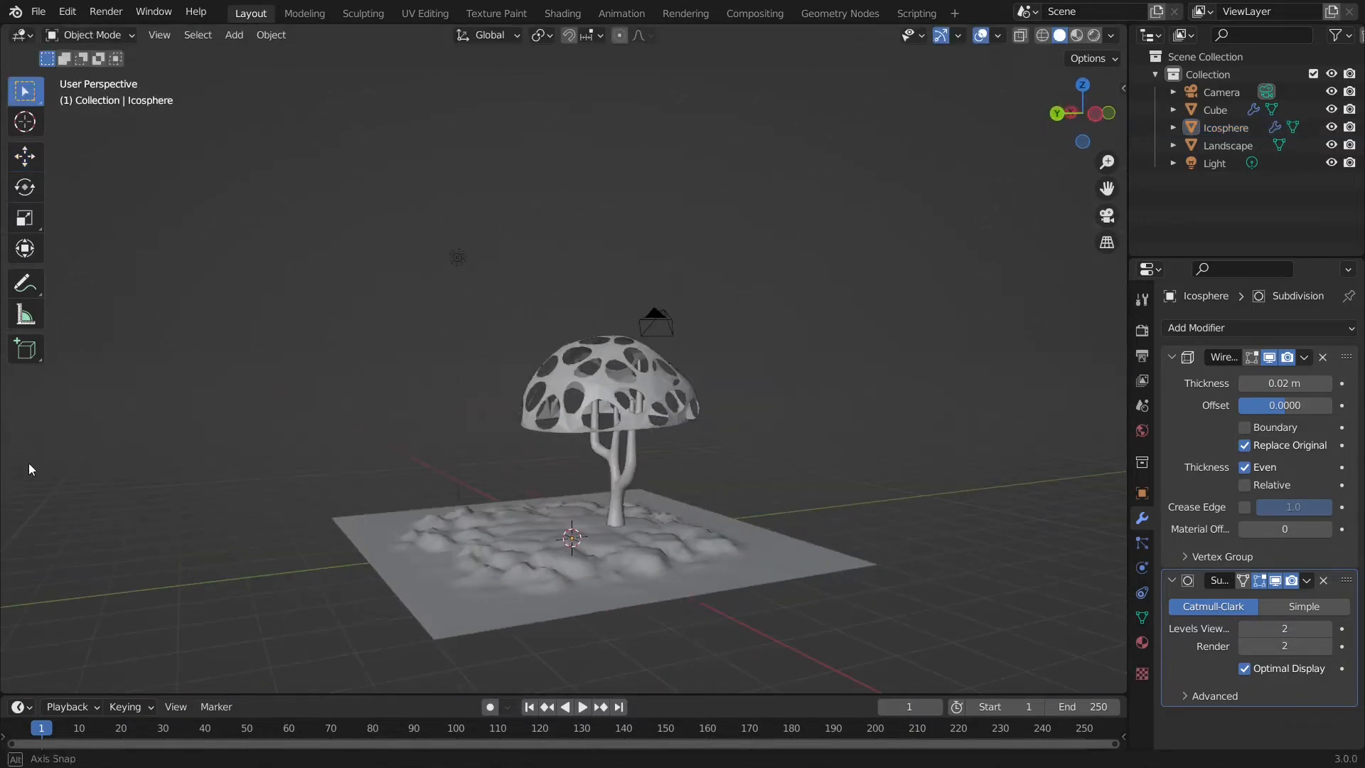
key("q")
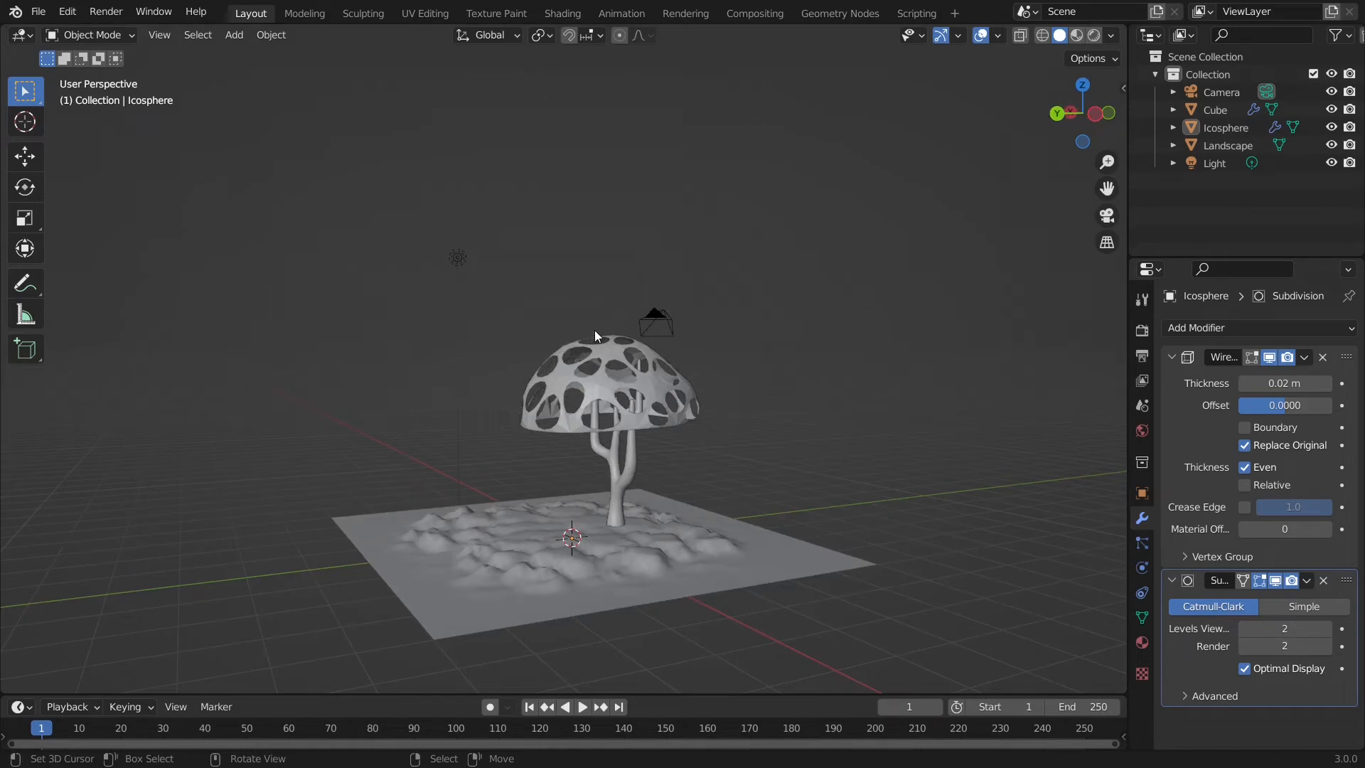
key("Tab")
key("Tab")
middle_click_drag(640, 334, 805, 340)
key("KP_5")
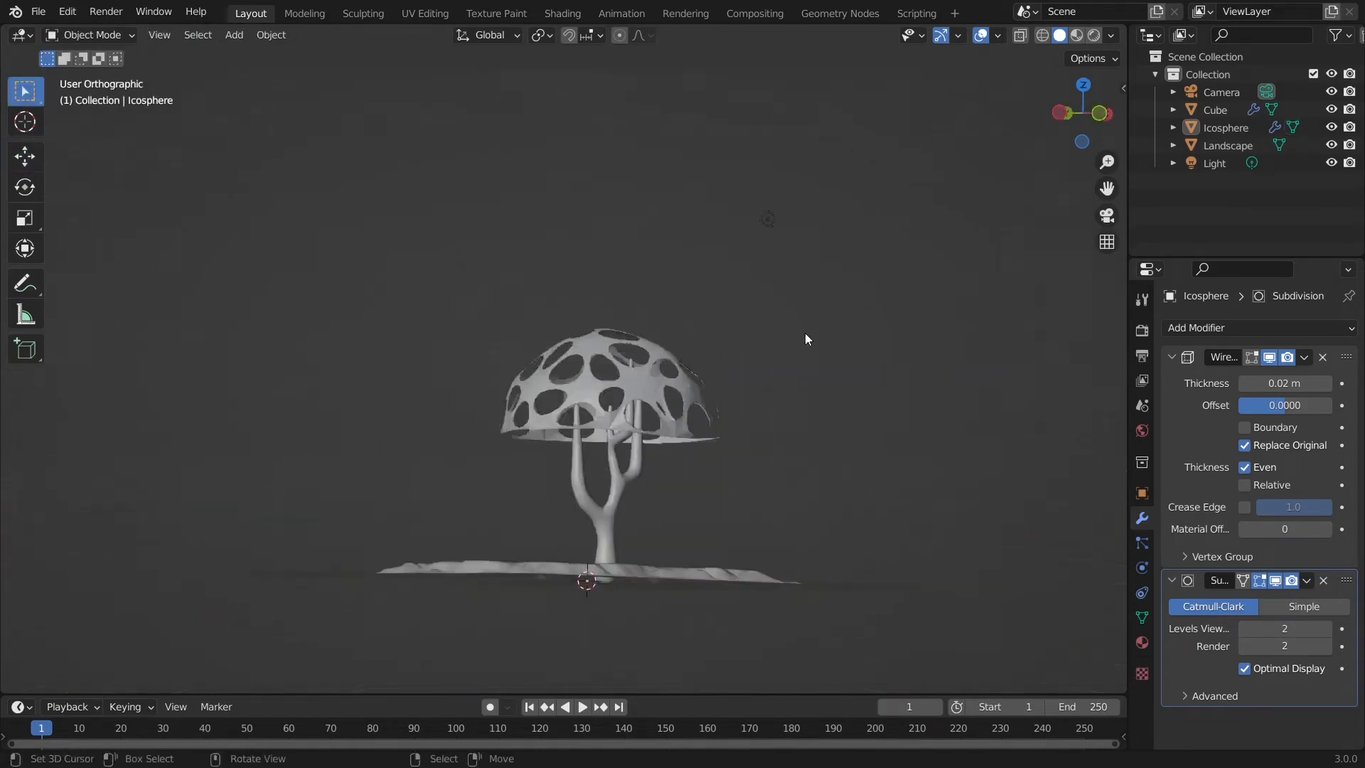
key("KP_1")
scroll(630, 540, "up", 2)
middle_click_drag(630, 540, 597, 330)
scroll(599, 377, "up", 1)
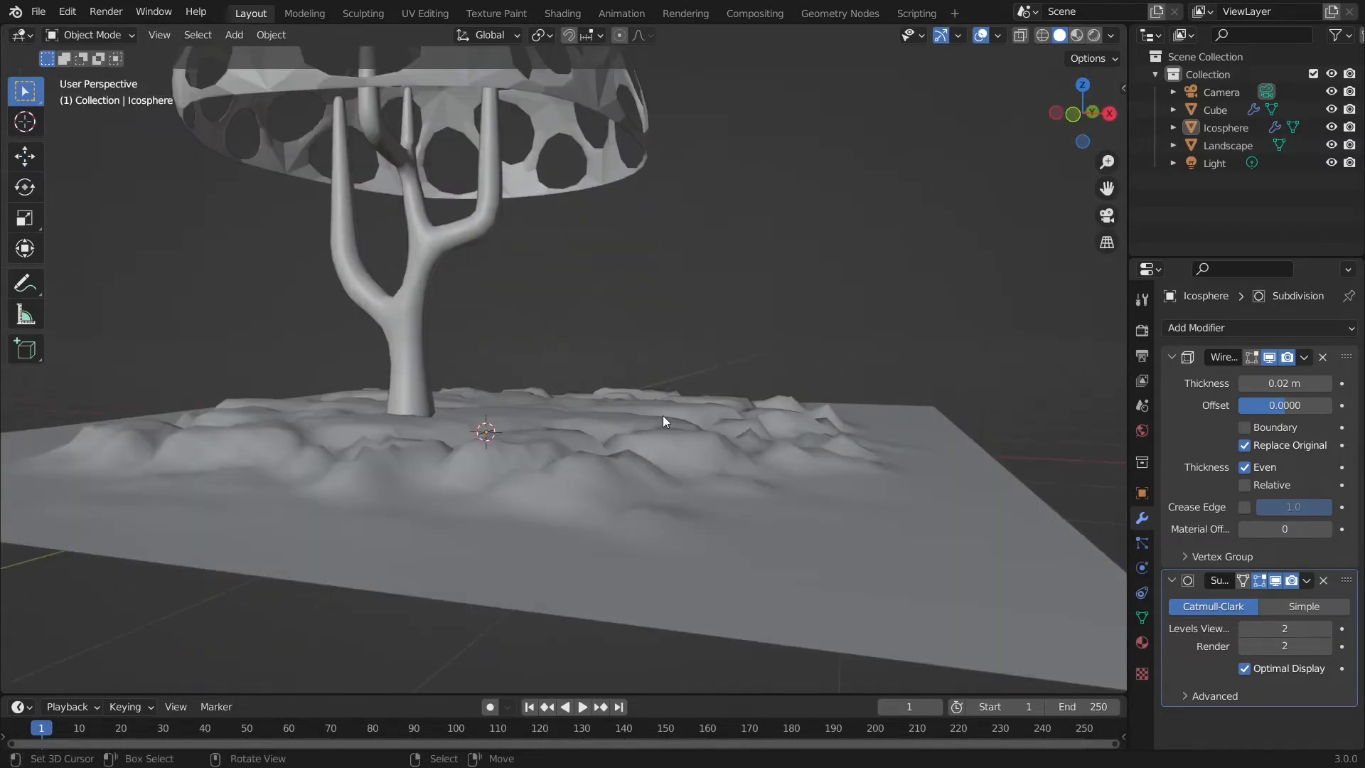
- Add a plane mesh at the terrain's centre and scale it up about 23 times as a large ground surface
middle_click_drag(663, 416, 675, 456)
key("shift+a")
mouse_move(777, 369)
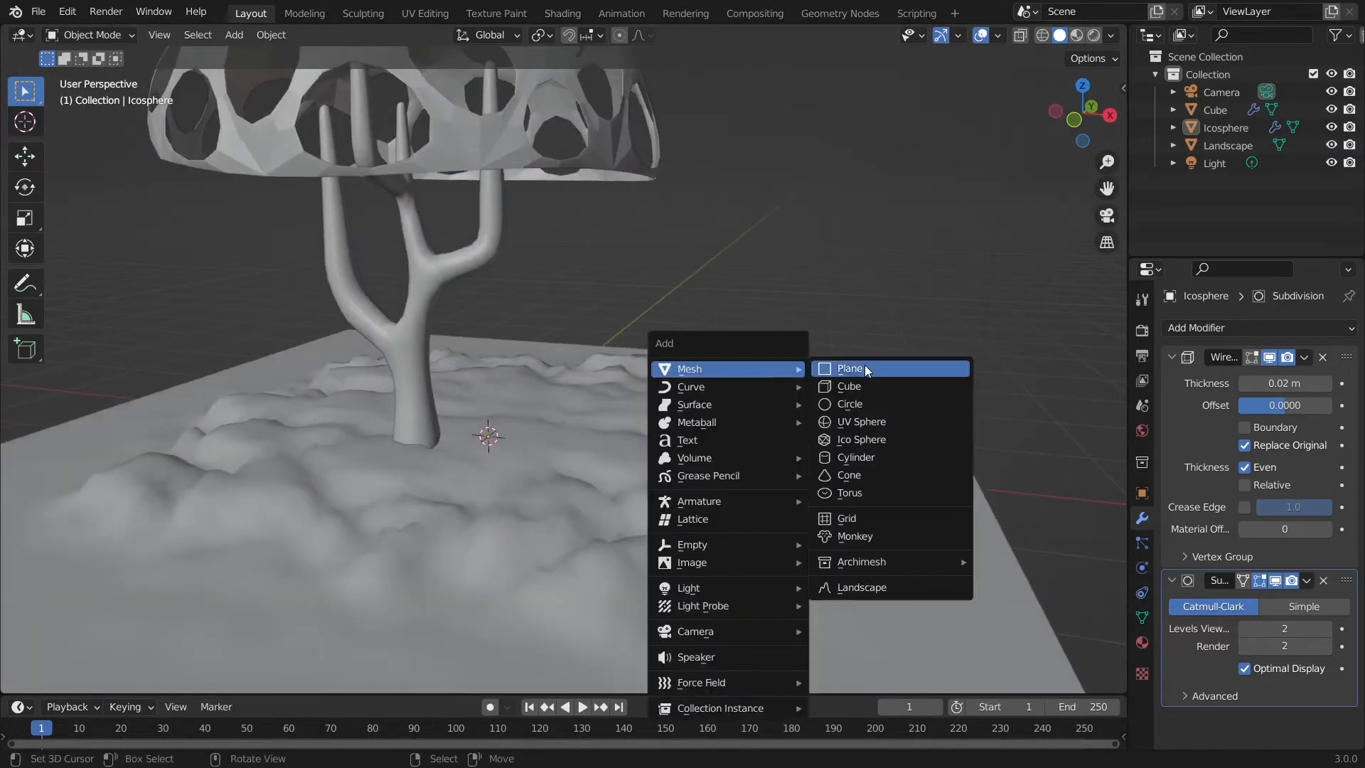
left_click(864, 368)
scroll(605, 425, "down", 6)
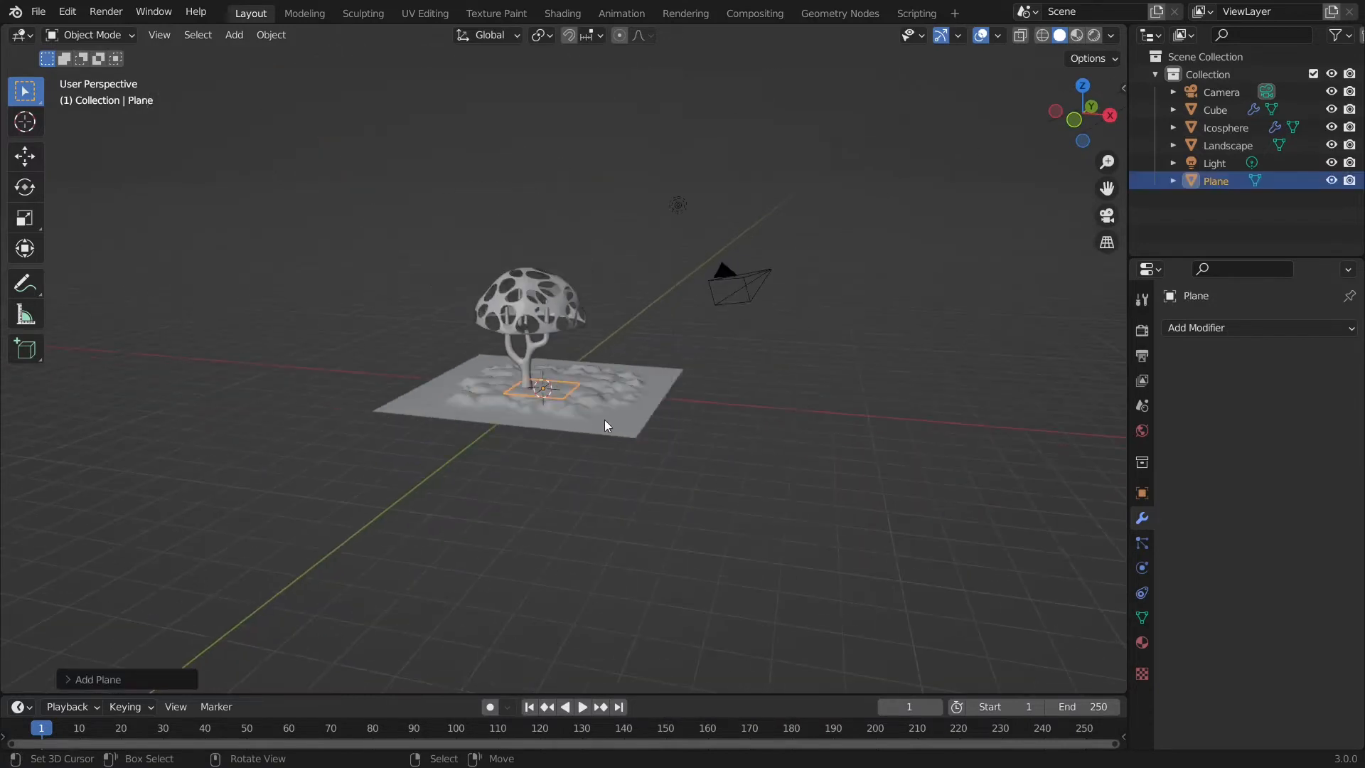
key("s")
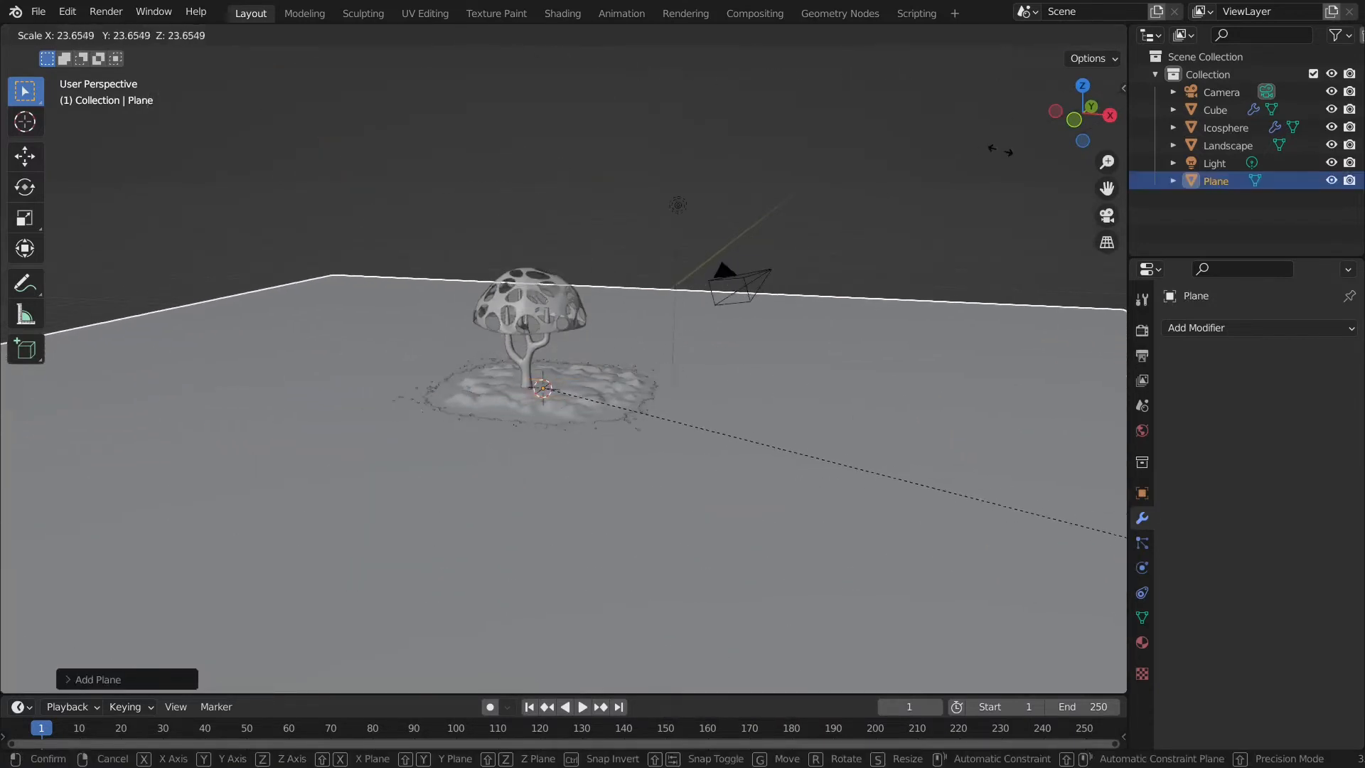
left_click(973, 160)
middle_click_drag(971, 161, 804, 168)
right_click(802, 170)
- Apply the trunk's Skin and Subdivision Surface modifiers
scroll(565, 351, "up", 1)
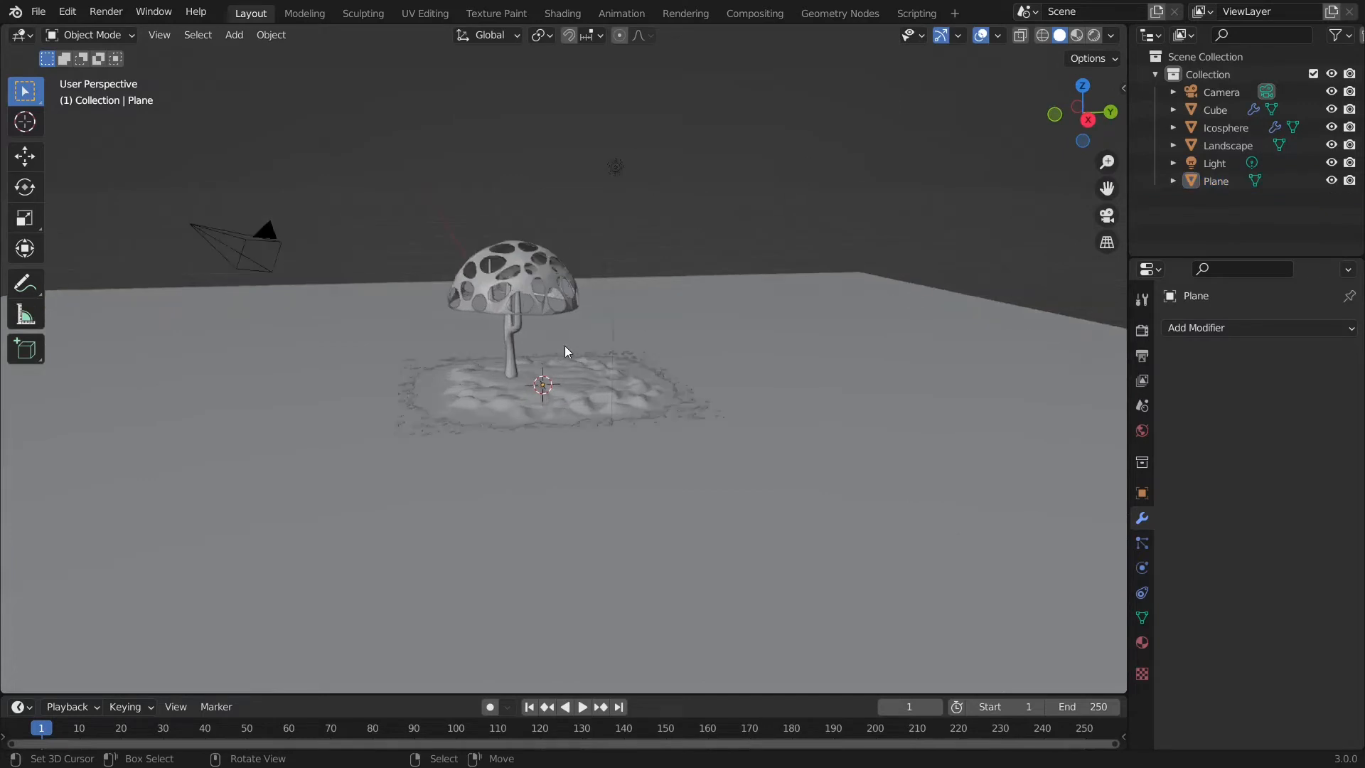
scroll(565, 346, "up", 1)
mouse_move(571, 330)
middle_mouse_down()
mouse_move(578, 313)
mouse_move(556, 321)
middle_mouse_up()
scroll(556, 321, "up", 2)
middle_click_drag(616, 281, 636, 290)
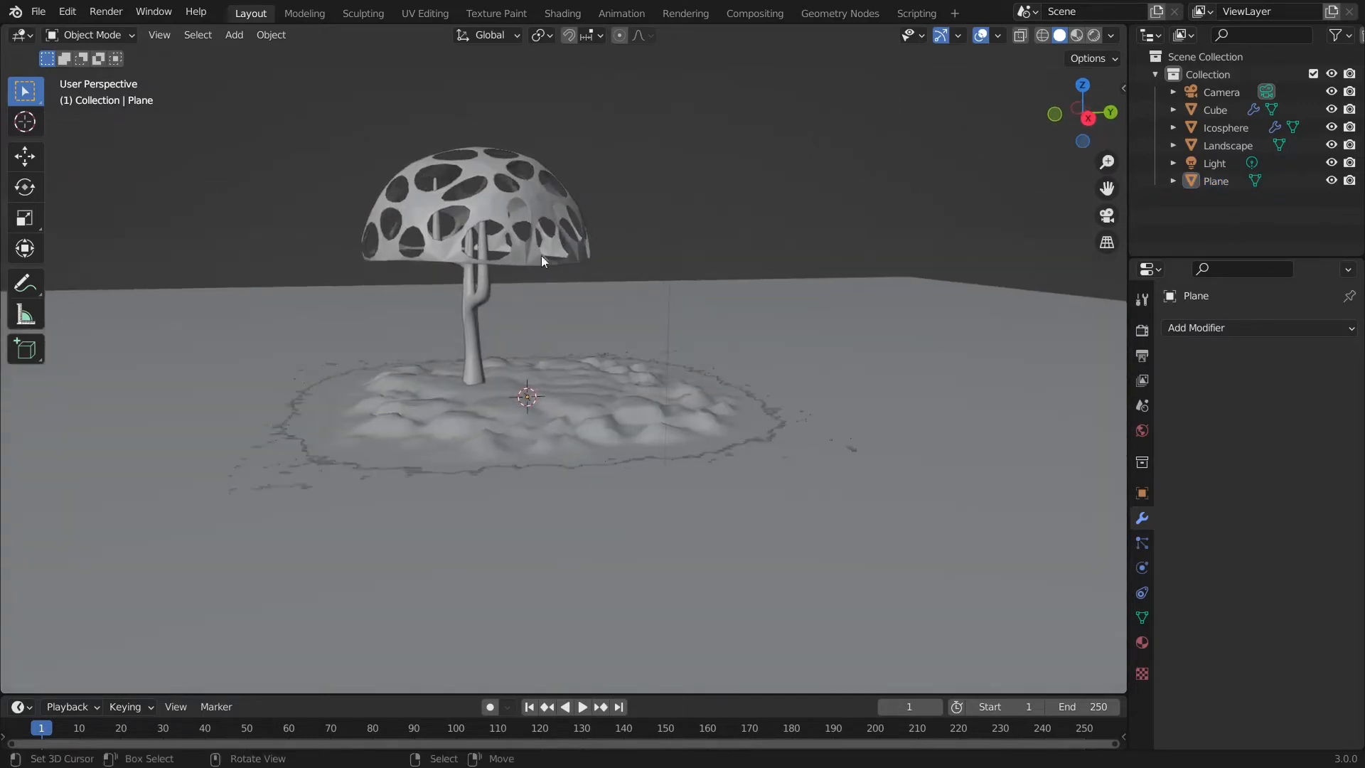
left_click(478, 291)
key("Tab")
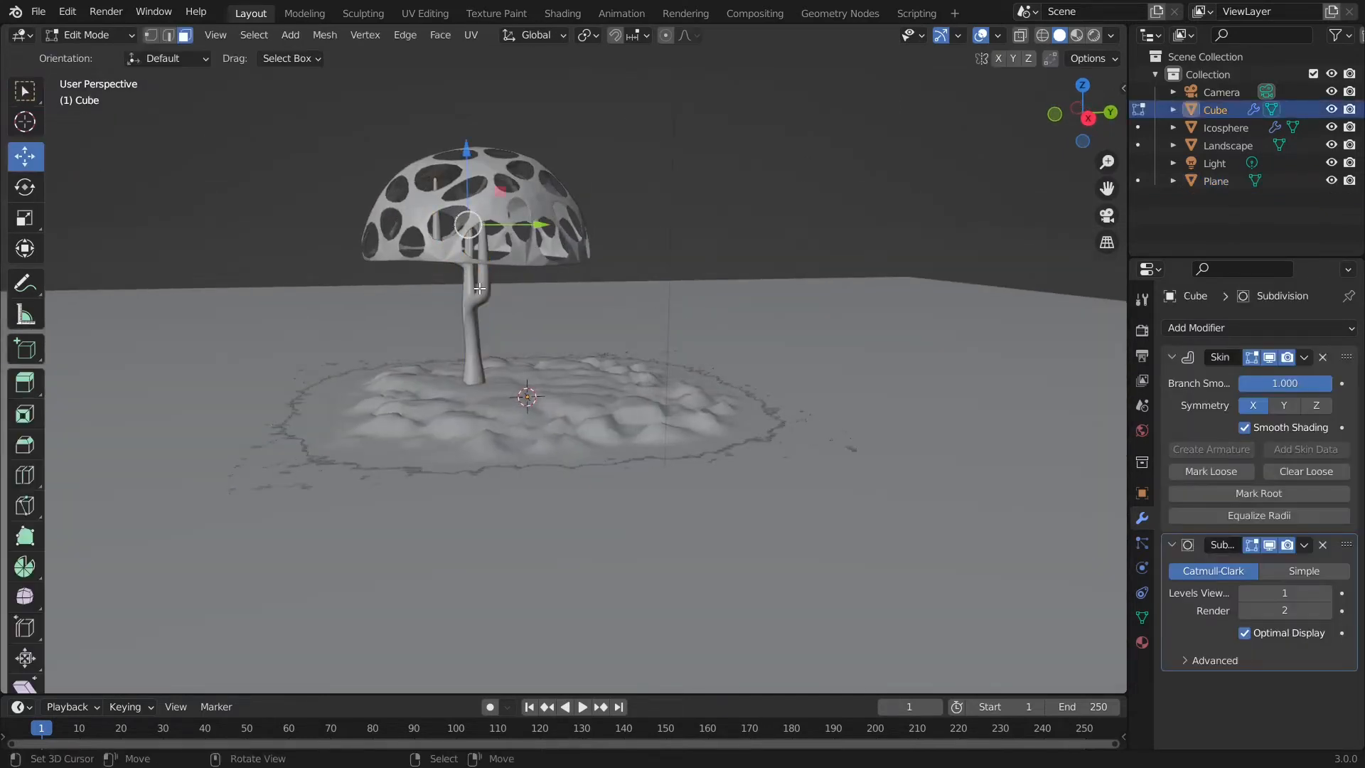
key("Tab")
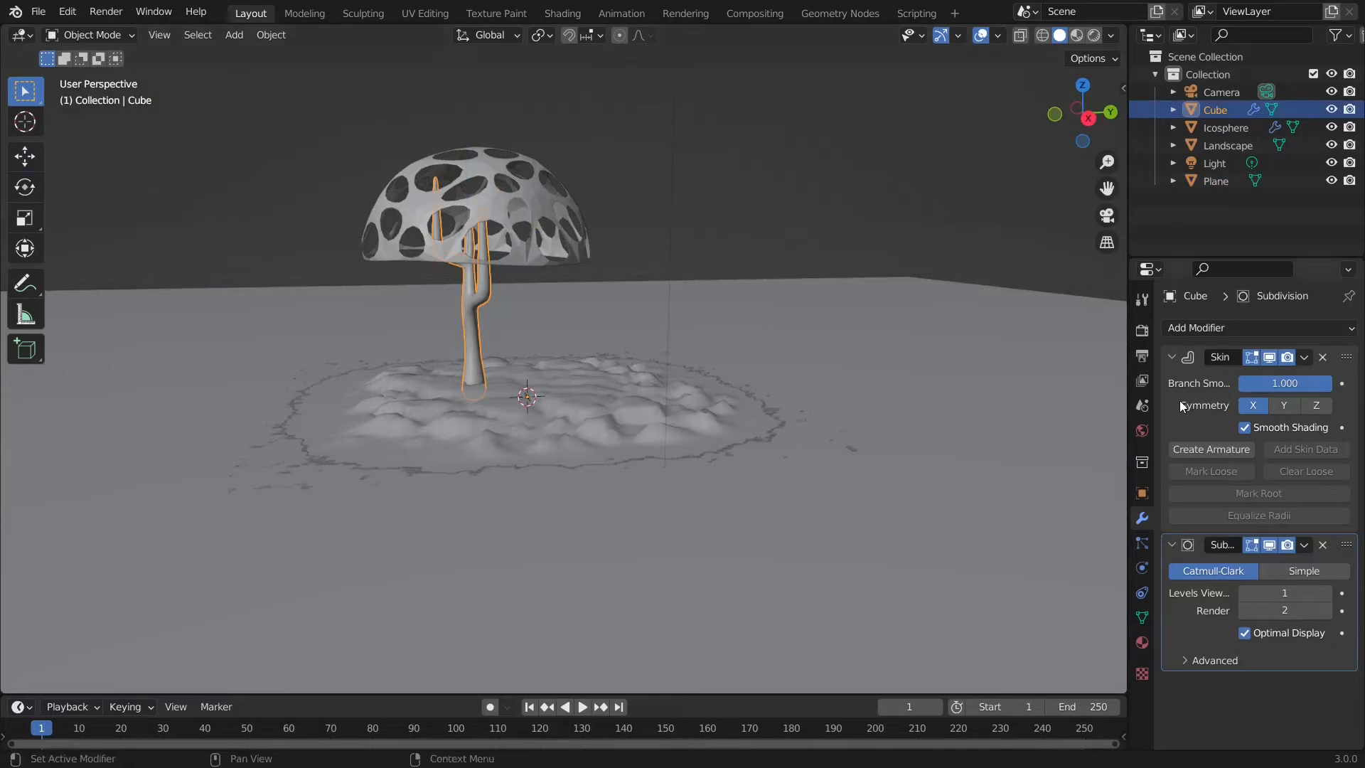
left_click(1305, 357)
left_click(1248, 377)
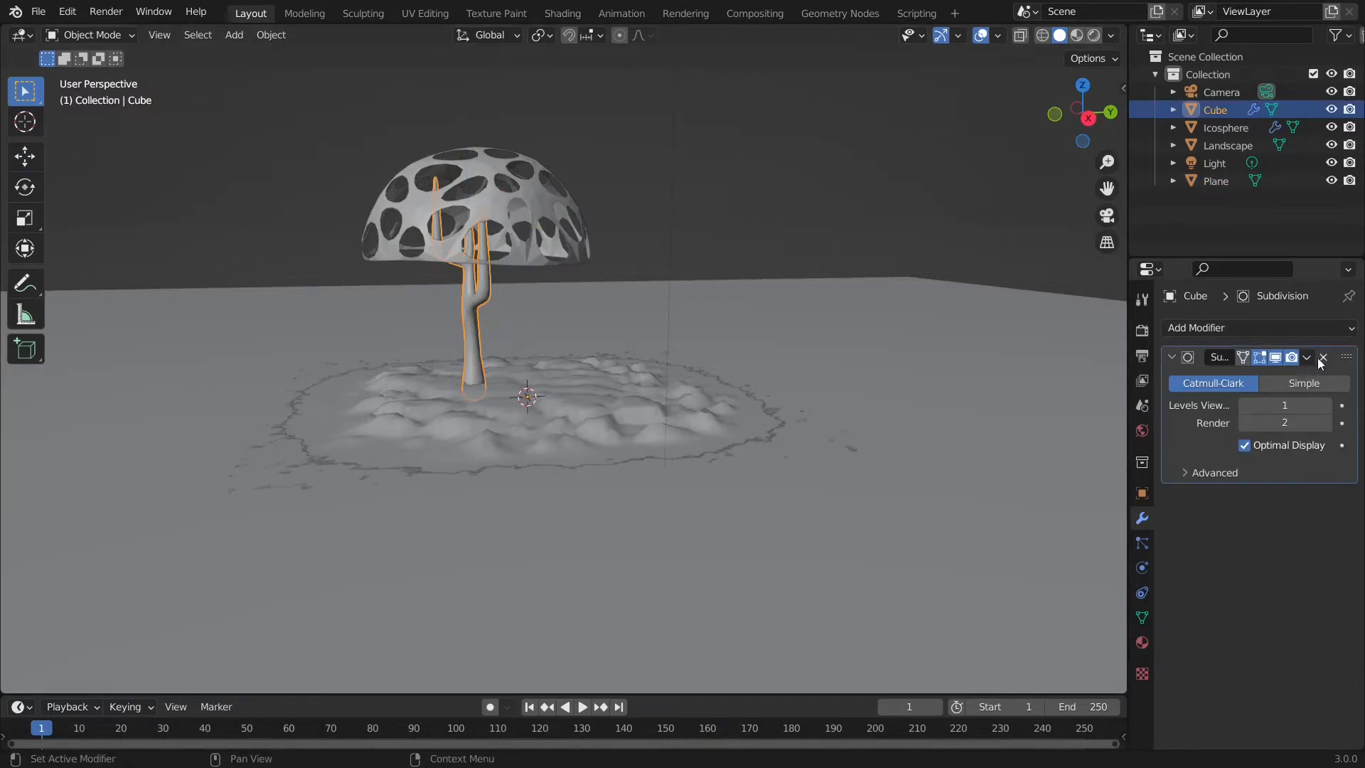
left_click(1309, 357)
left_click(1243, 378)
- Duplicate the trunk in place and open the copy's mesh in Edit Mode with the Move tool active
middle_click_drag(475, 301, 539, 313)
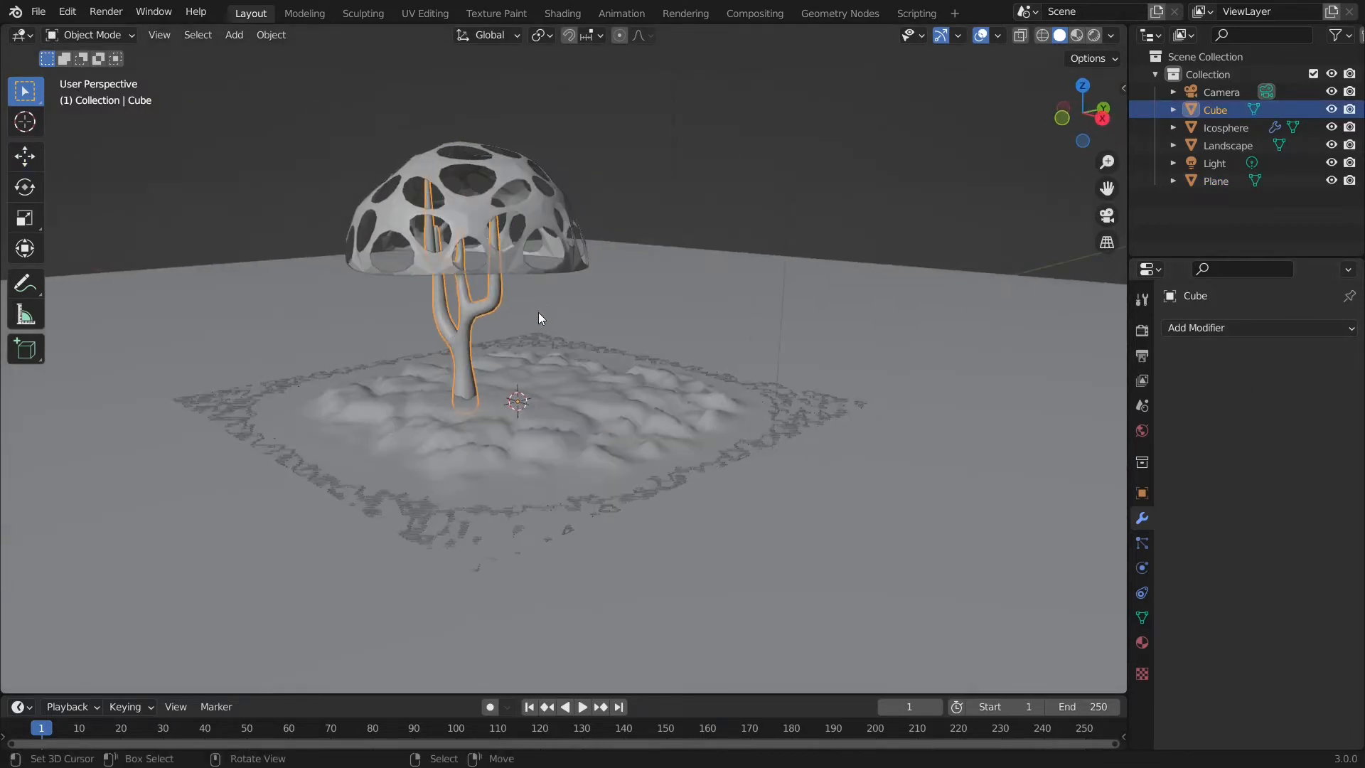
key("shift+a")
key("shift+d")
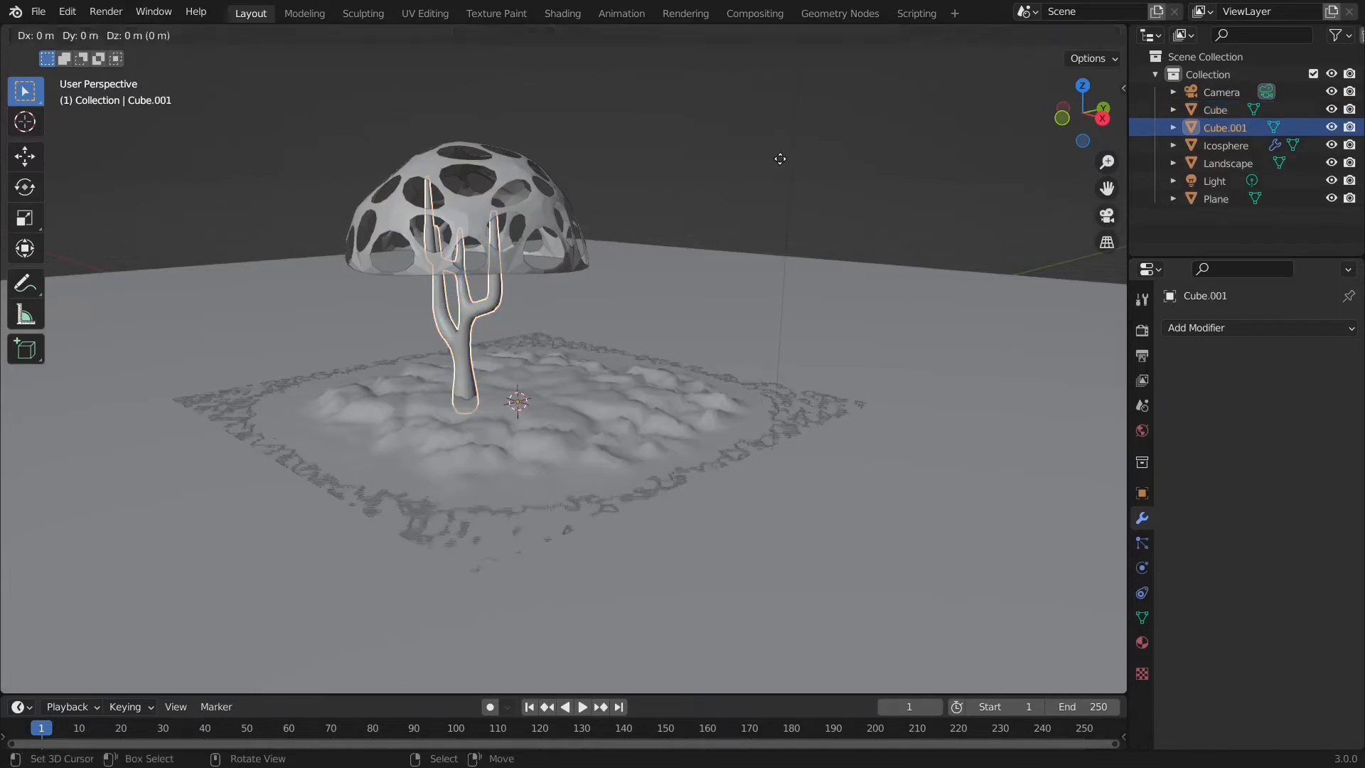
right_click(751, 194)
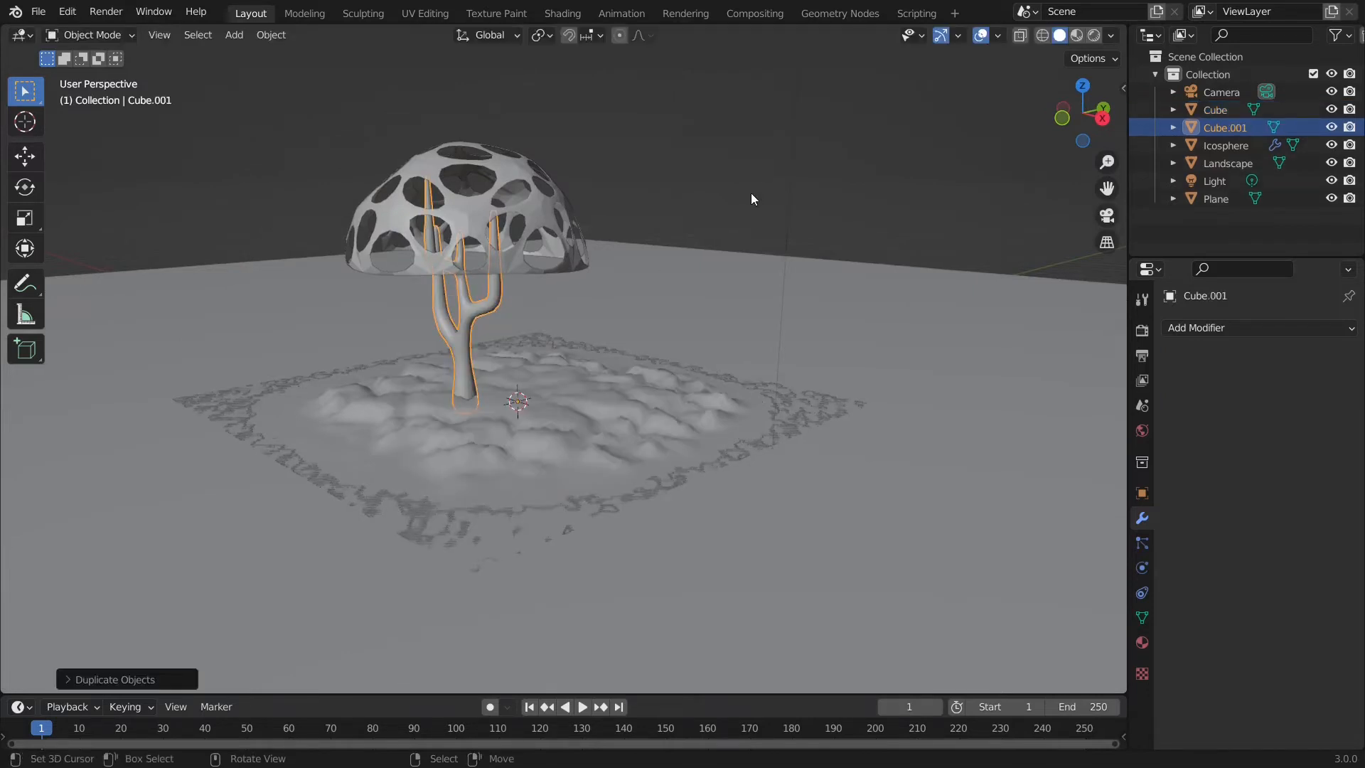
left_click(30, 154)
key("Tab")
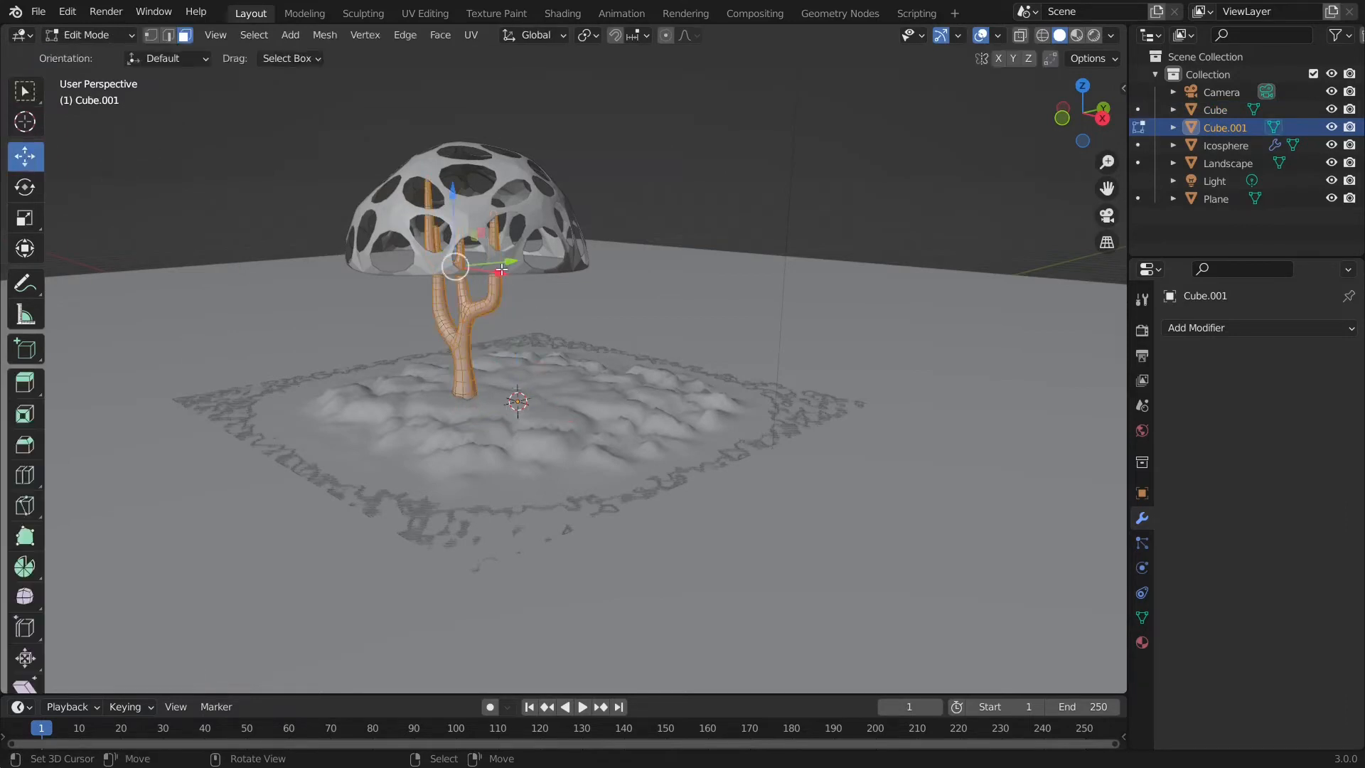
- Move the trunk copy beside the tree, scale it to about half size and lower it onto the terrain
left_click_drag(502, 270, 631, 315)
key("s")
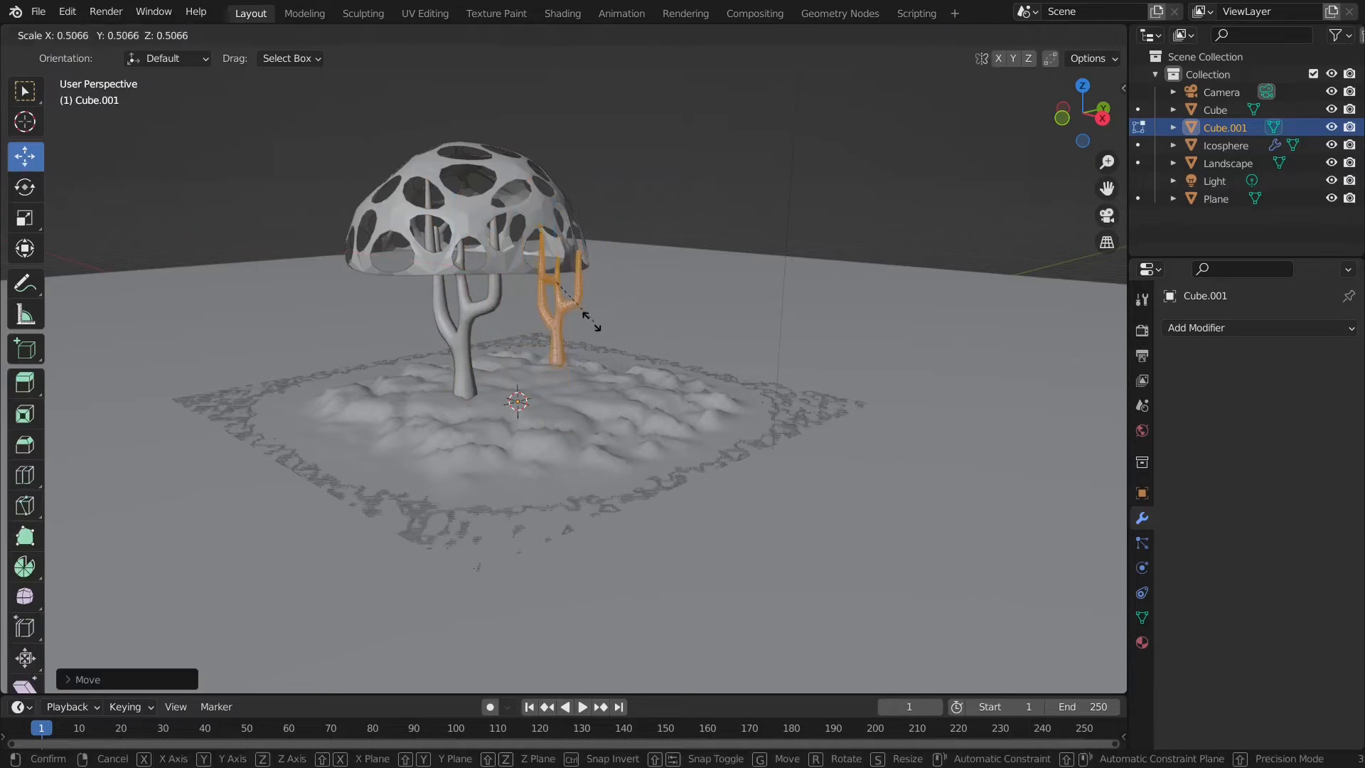
left_click(544, 251)
left_click_drag(549, 224, 549, 285)
middle_click_drag(549, 284, 787, 387)
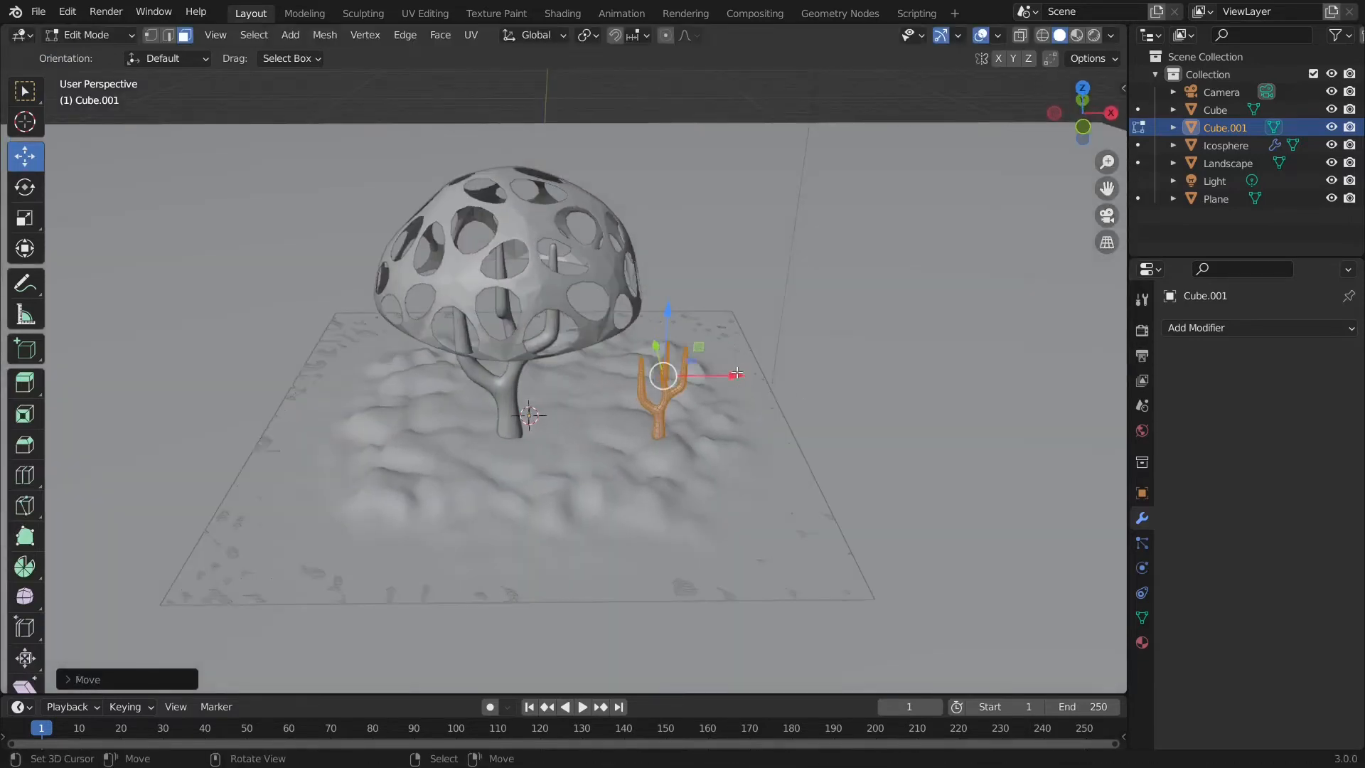
left_click_drag(736, 374, 644, 375)
- Shrink the small trunk slightly, rotate it about -136° around Z, and seat its base in the ground beside the large trunk
scroll(711, 391, "up", 4)
middle_click_drag(814, 427, 796, 405)
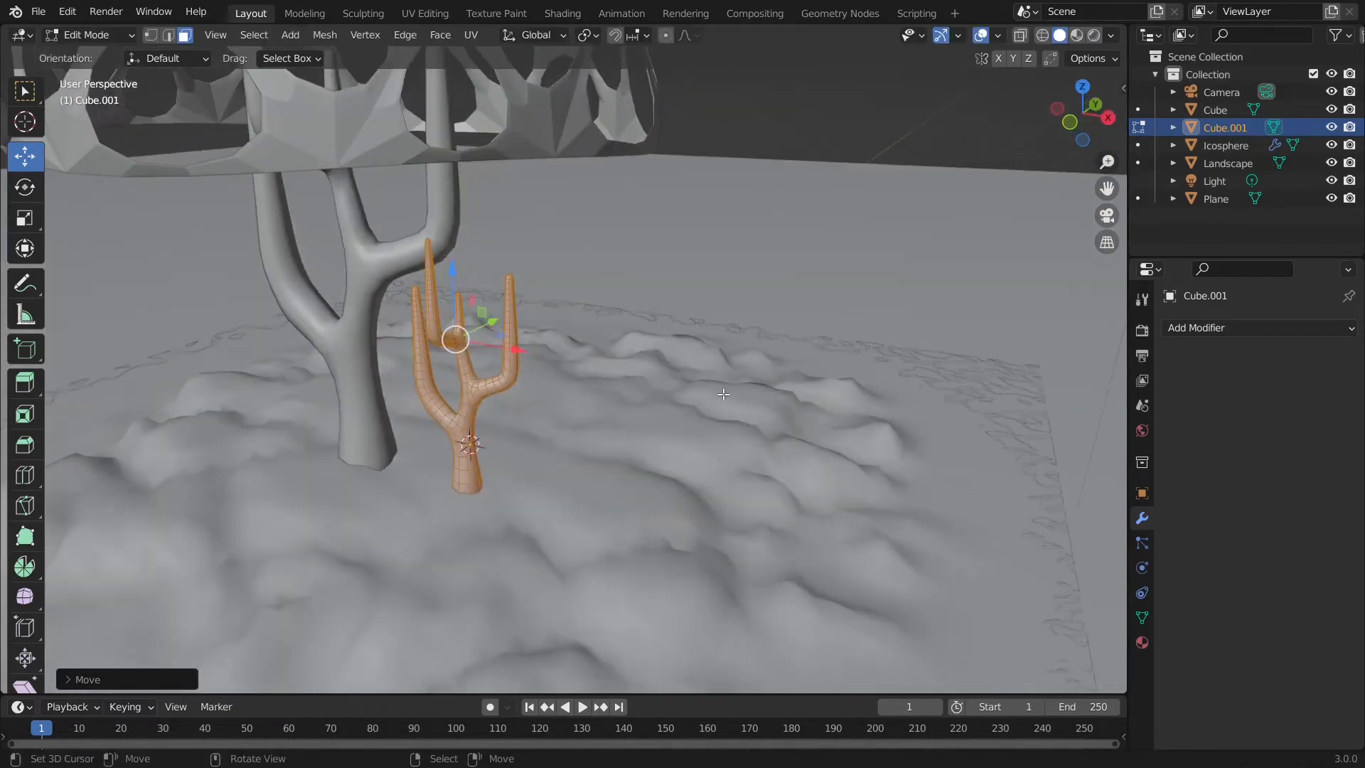
key("s")
left_click(776, 409)
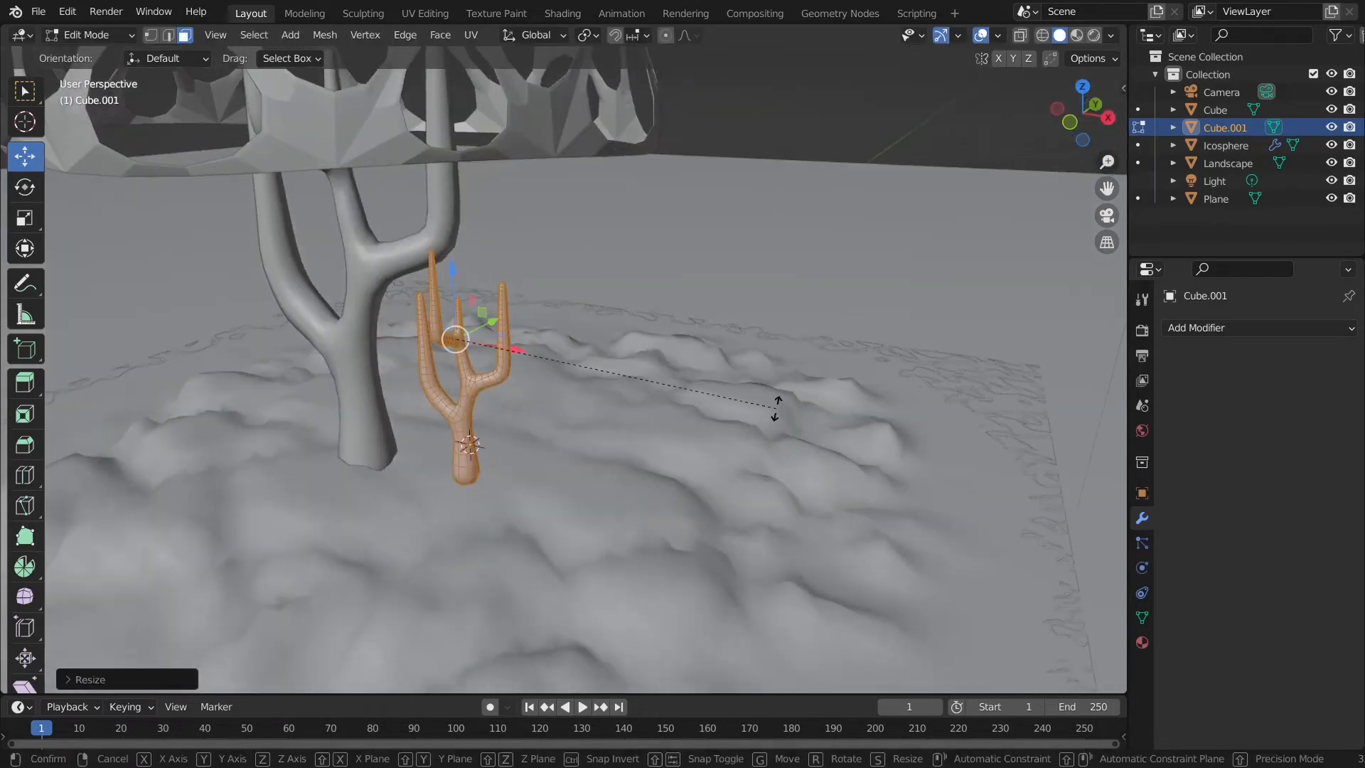
key("r")
key("z")
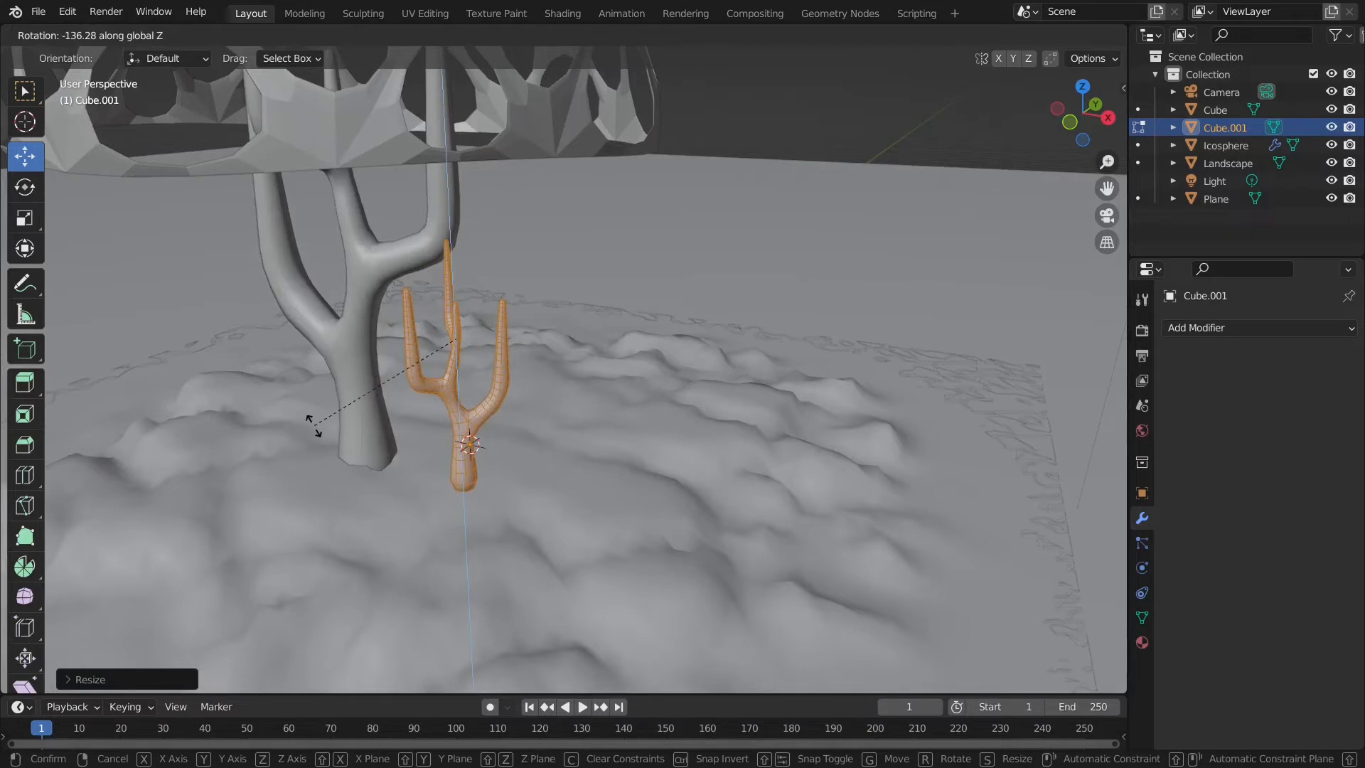
left_click(321, 427)
left_click_drag(500, 356, 543, 361)
left_click_drag(504, 286, 493, 320)
middle_click_drag(733, 374, 562, 369)
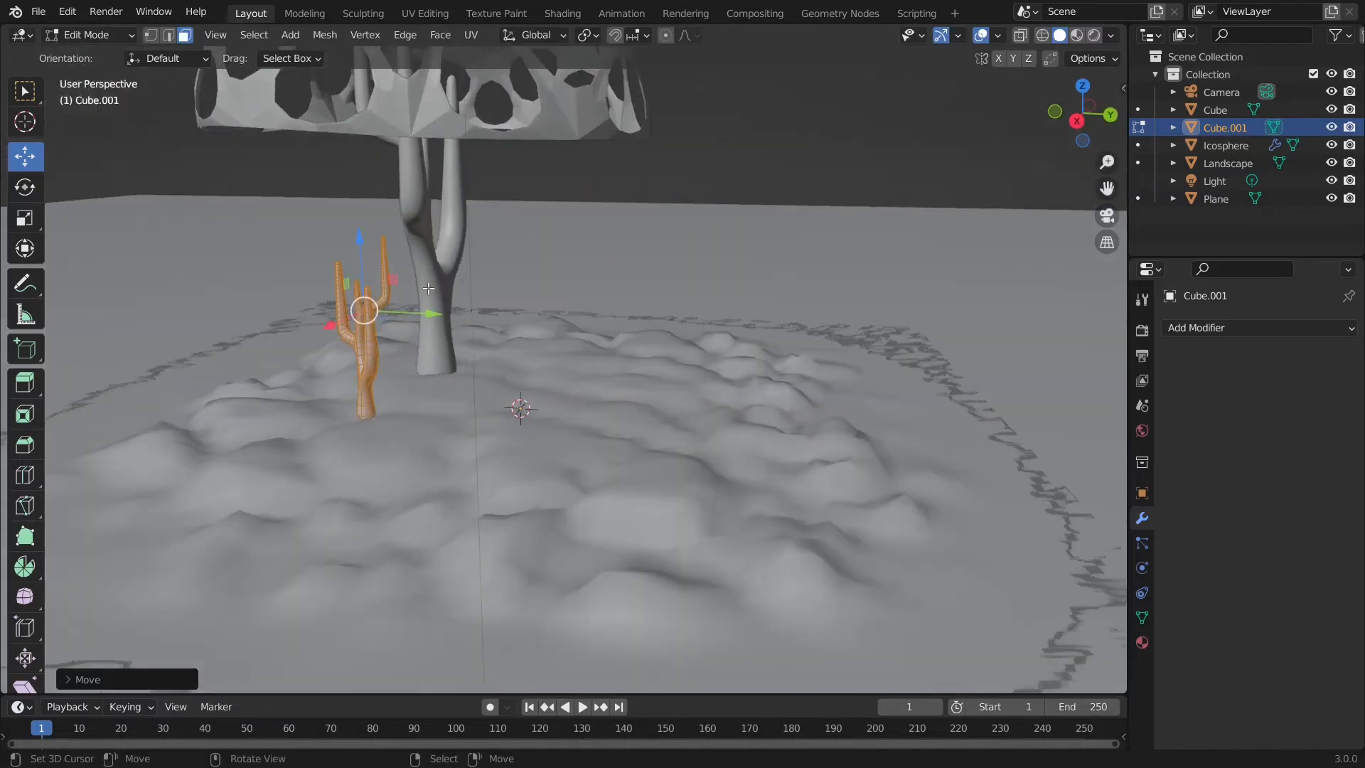
scroll(428, 289, "down", 3)
key("Tab")
left_click(490, 168)
middle_click_drag(491, 168, 666, 432)
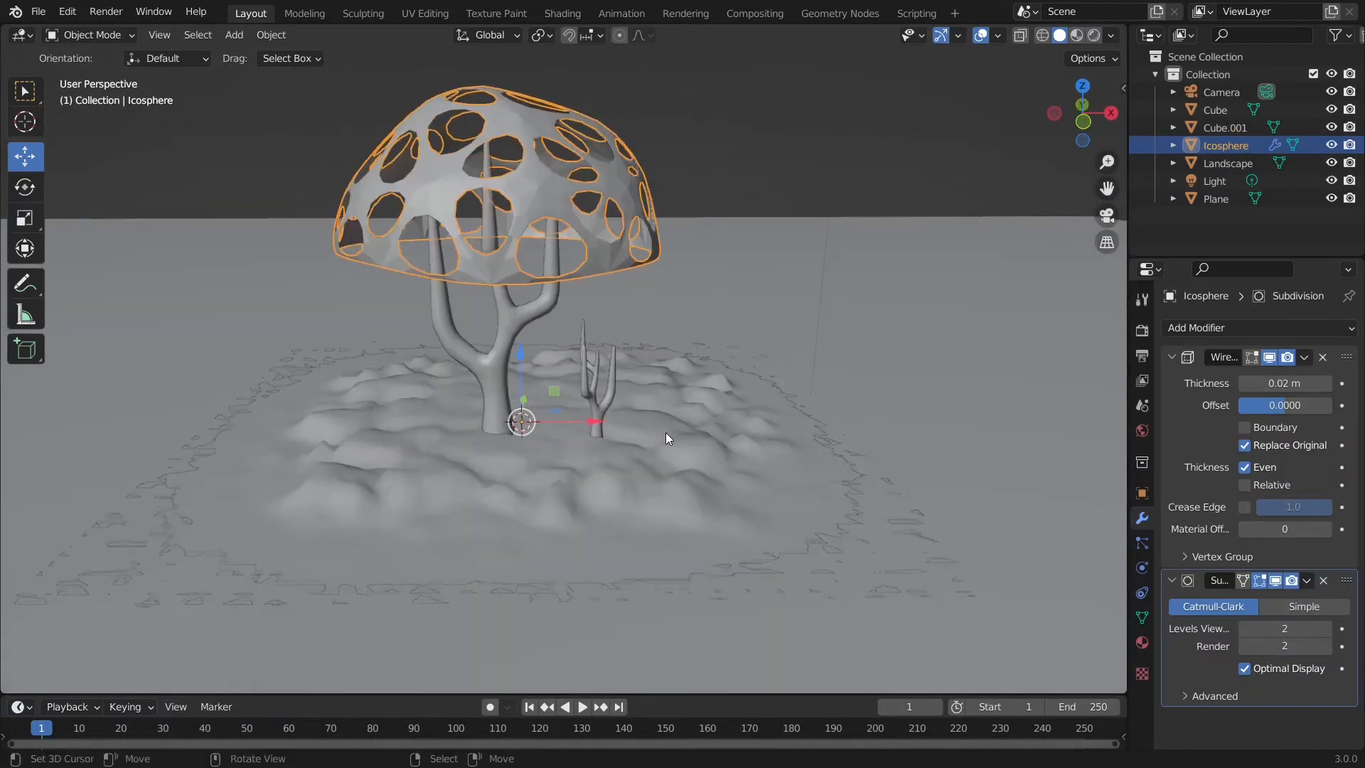
left_click(747, 196)
- Add an ico sphere at the terrain's centre, scale it down to boulder size and raise it above the ground
middle_click_drag(807, 318, 562, 373)
key("shift+a")
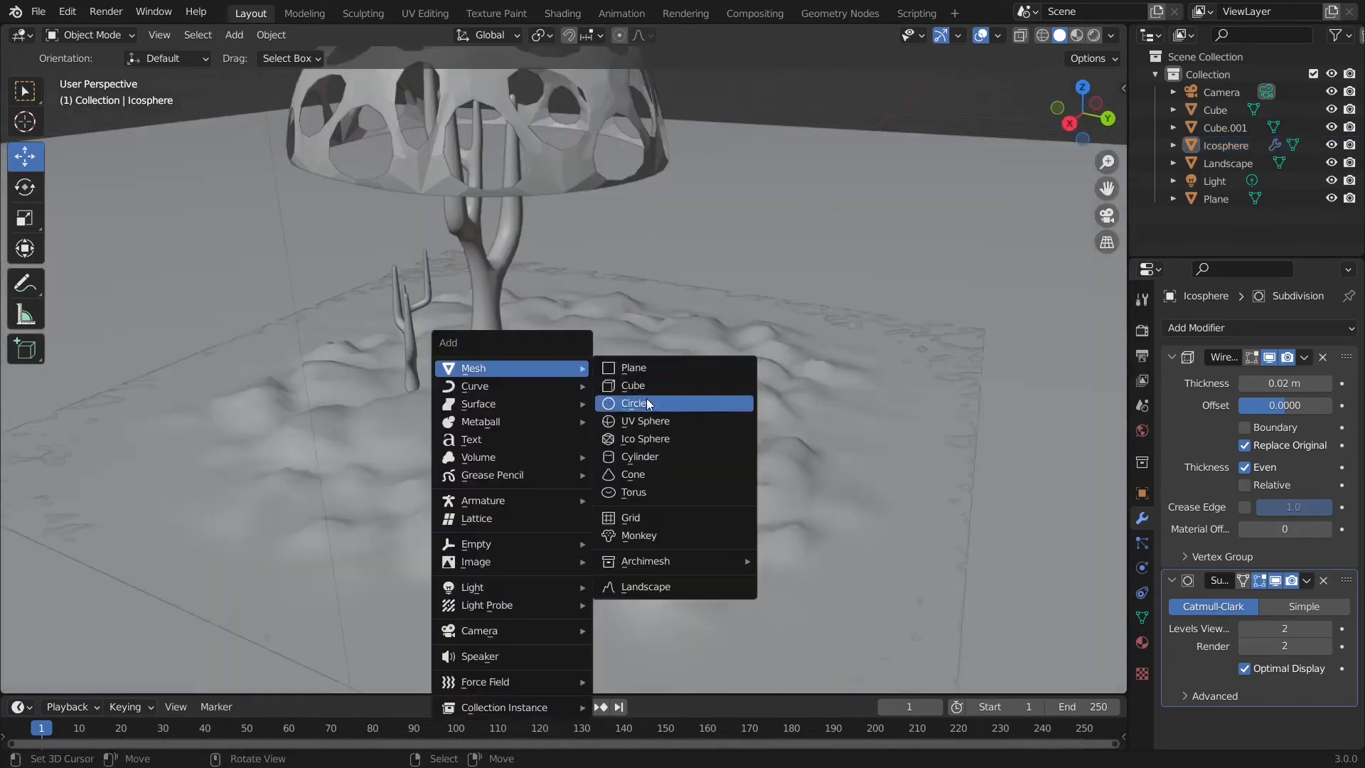
left_click(655, 431)
key("s")
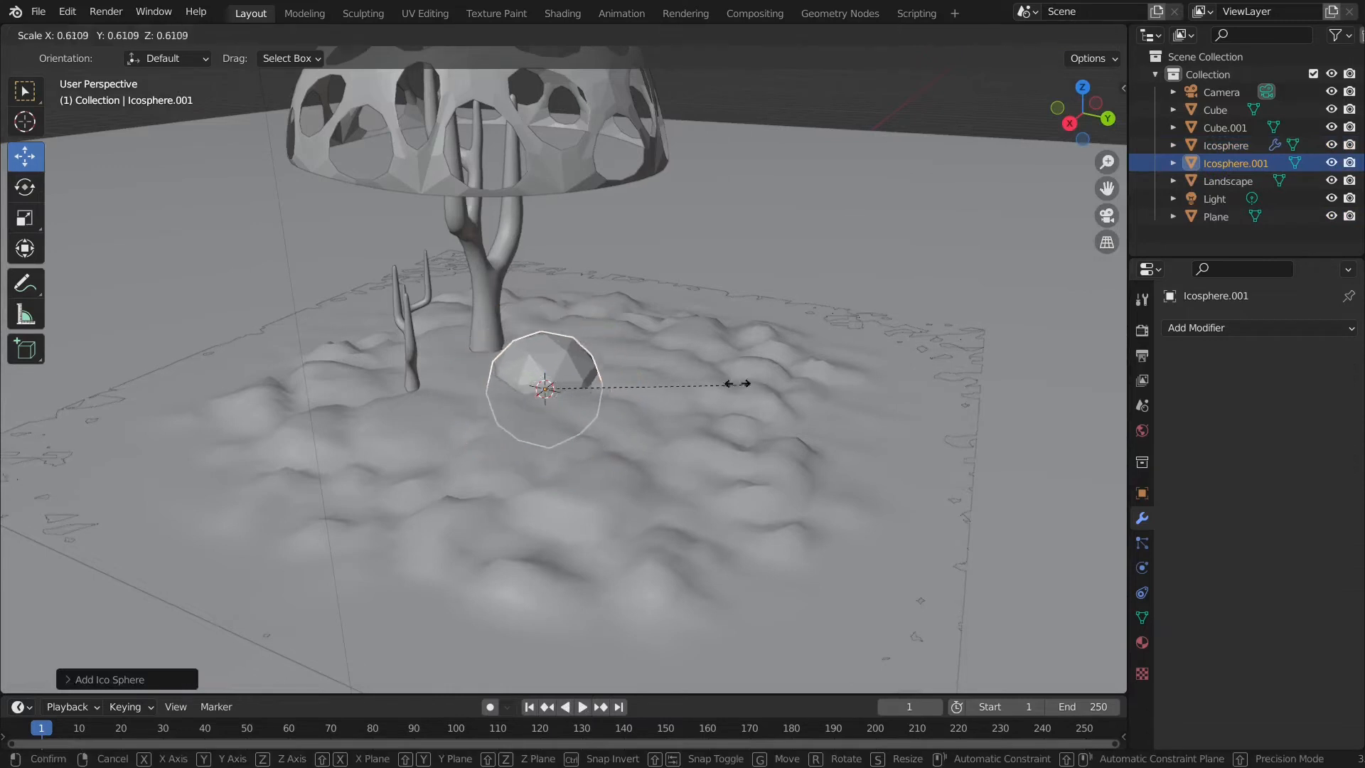
left_click(677, 380)
left_click_drag(539, 339, 539, 286)
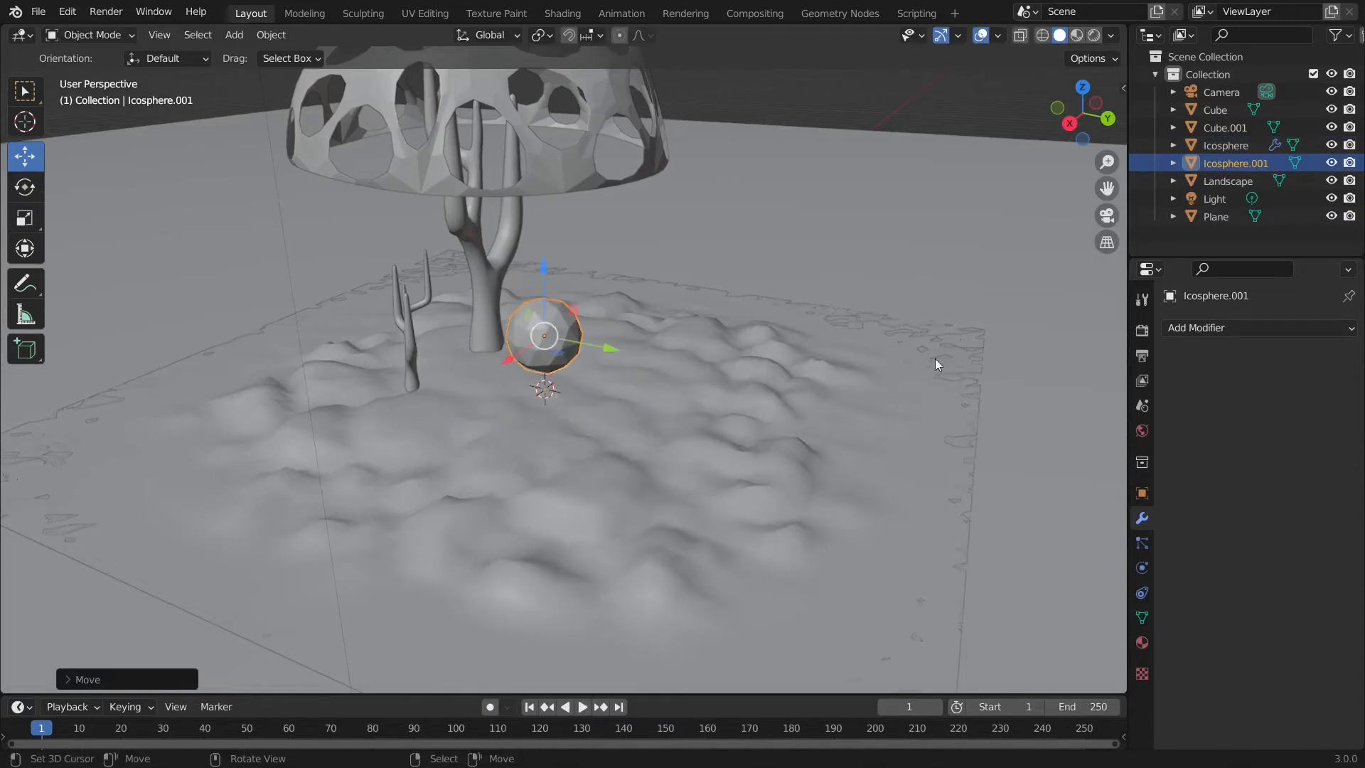
- Flatten the ico sphere's mesh along Z to about half its height and lower it into the ground as a rock
key("Tab")
scroll(806, 288, "up", 3)
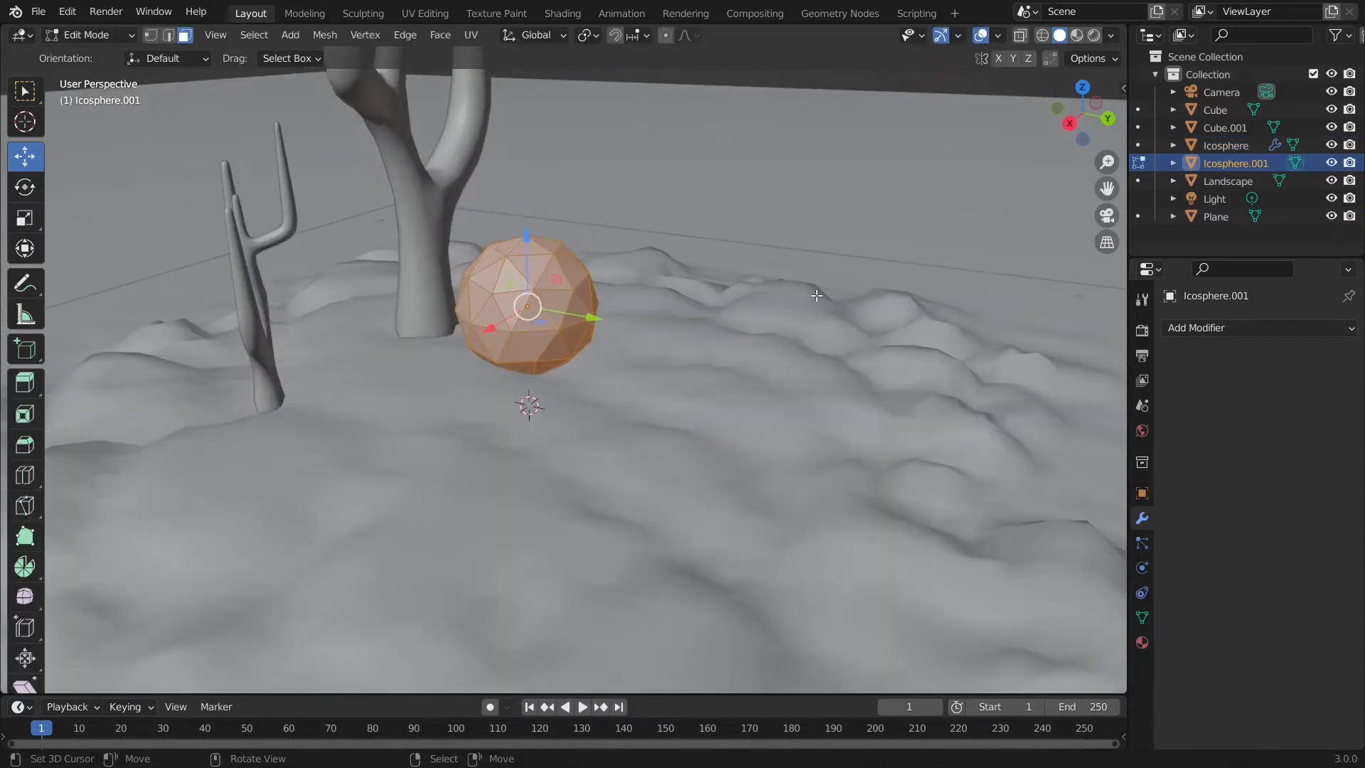
key("s")
key("z")
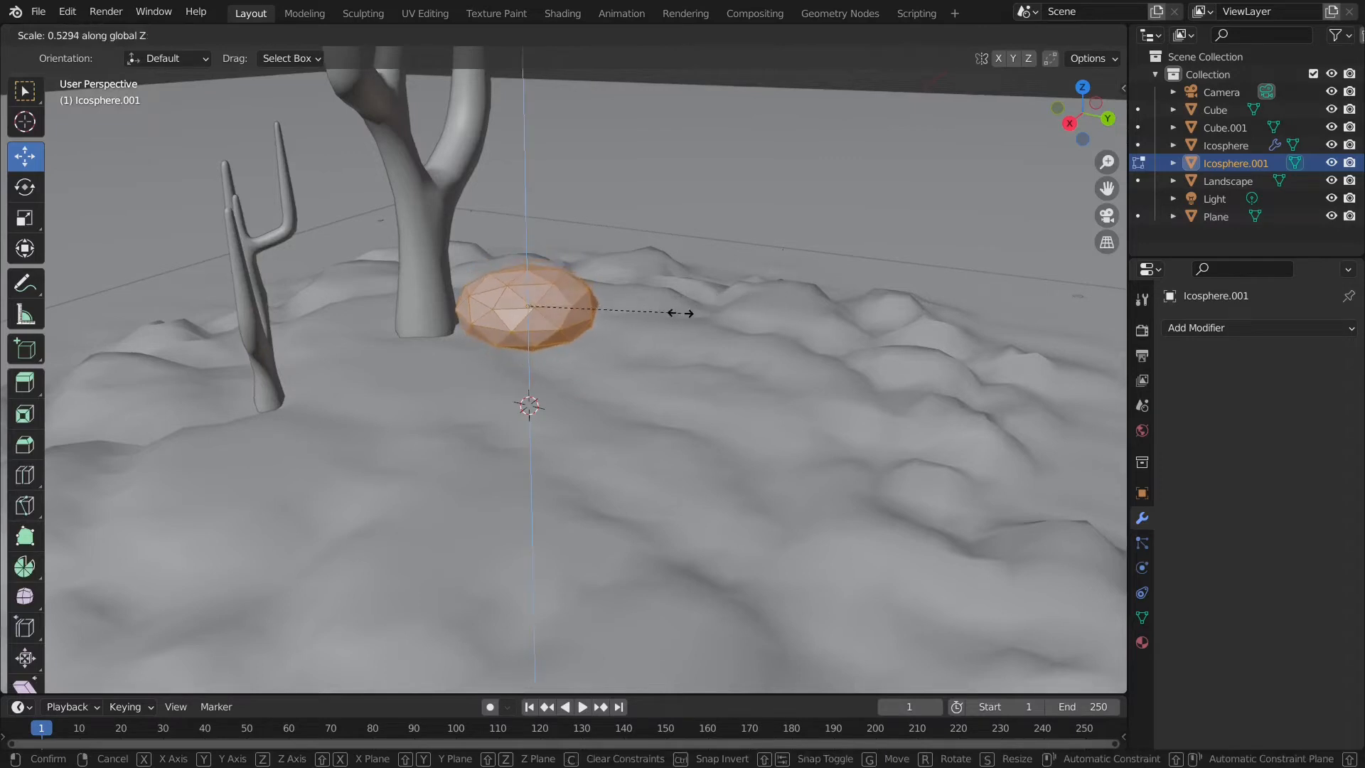
left_click(683, 308)
key("g")
key("z")
left_click(808, 339)
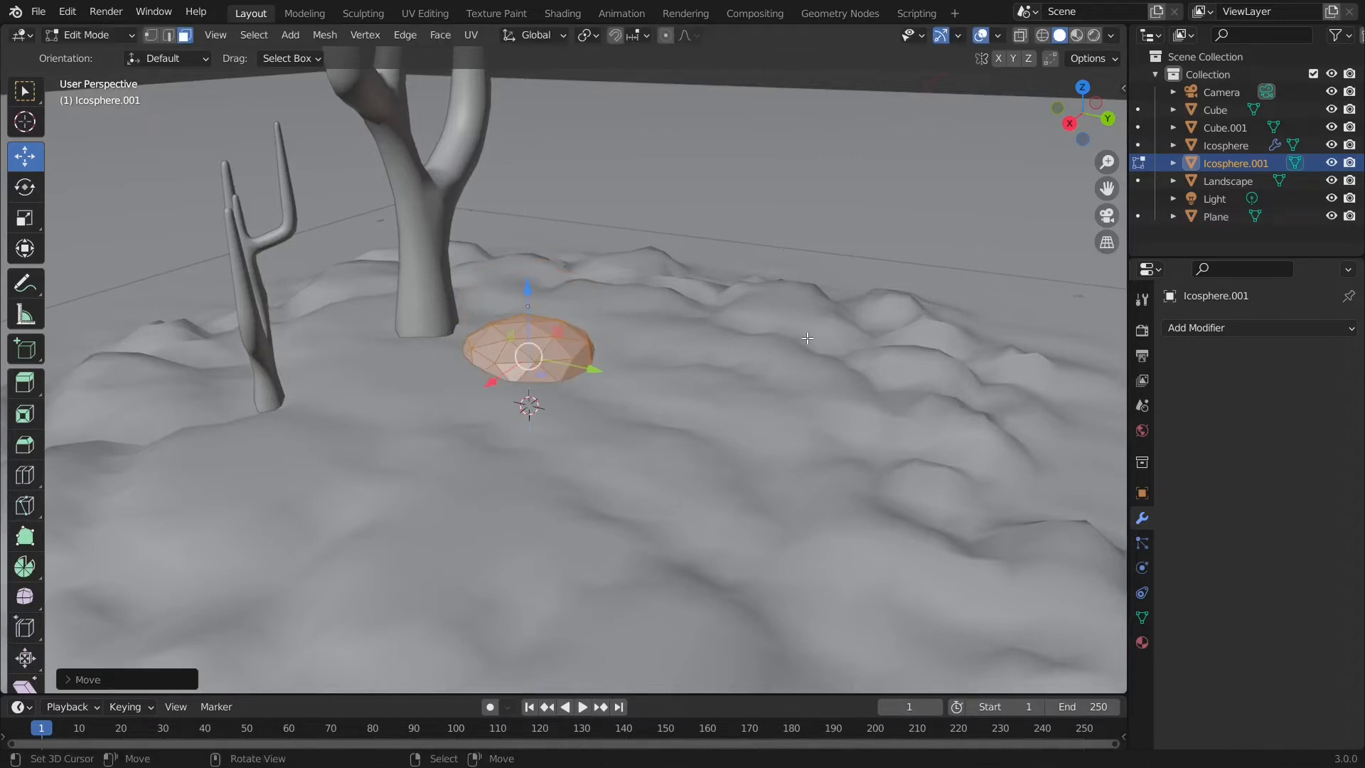
- Duplicate the flattened rock within the mesh and place a smaller copy against its side
key("shift+a")
key("shift+d")
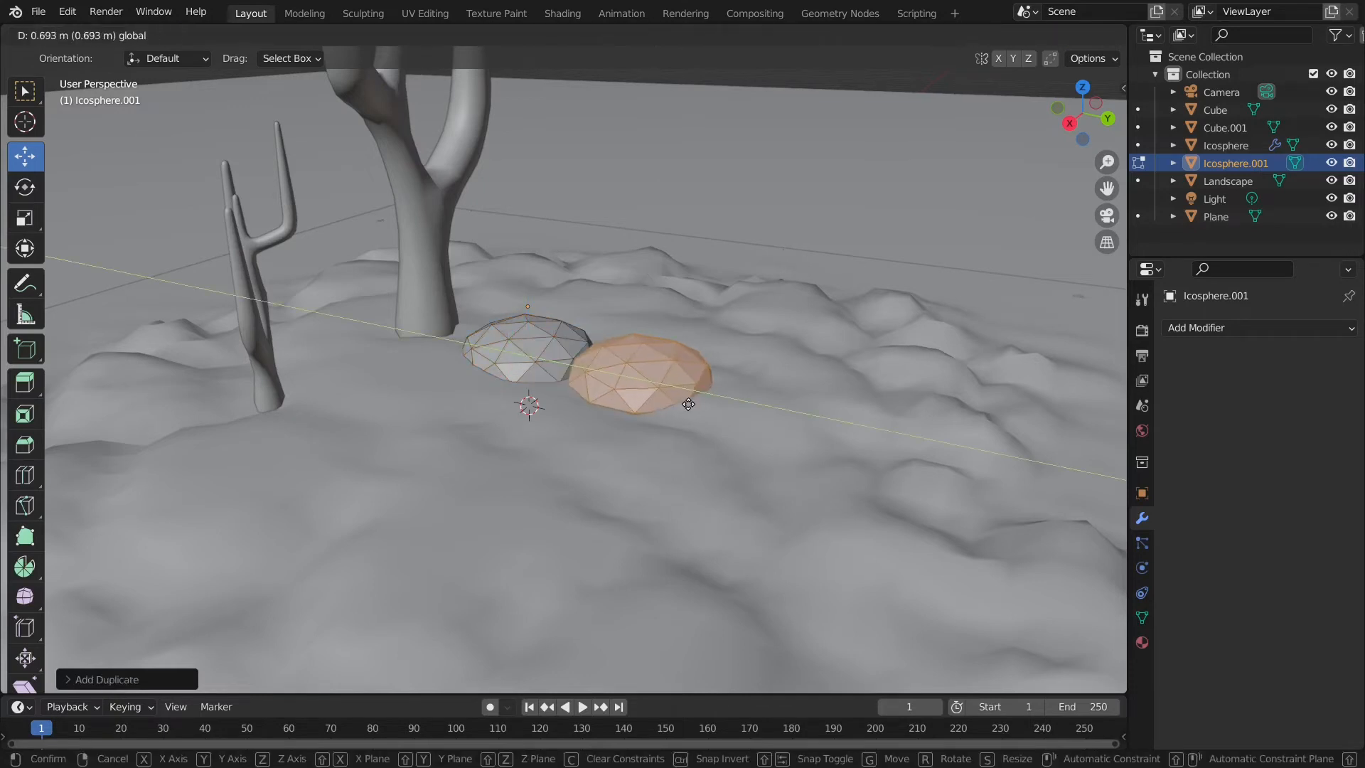
left_click(784, 421)
left_click_drag(721, 395, 686, 389)
middle_click_drag(746, 370, 680, 406)
left_click_drag(659, 387, 668, 387)
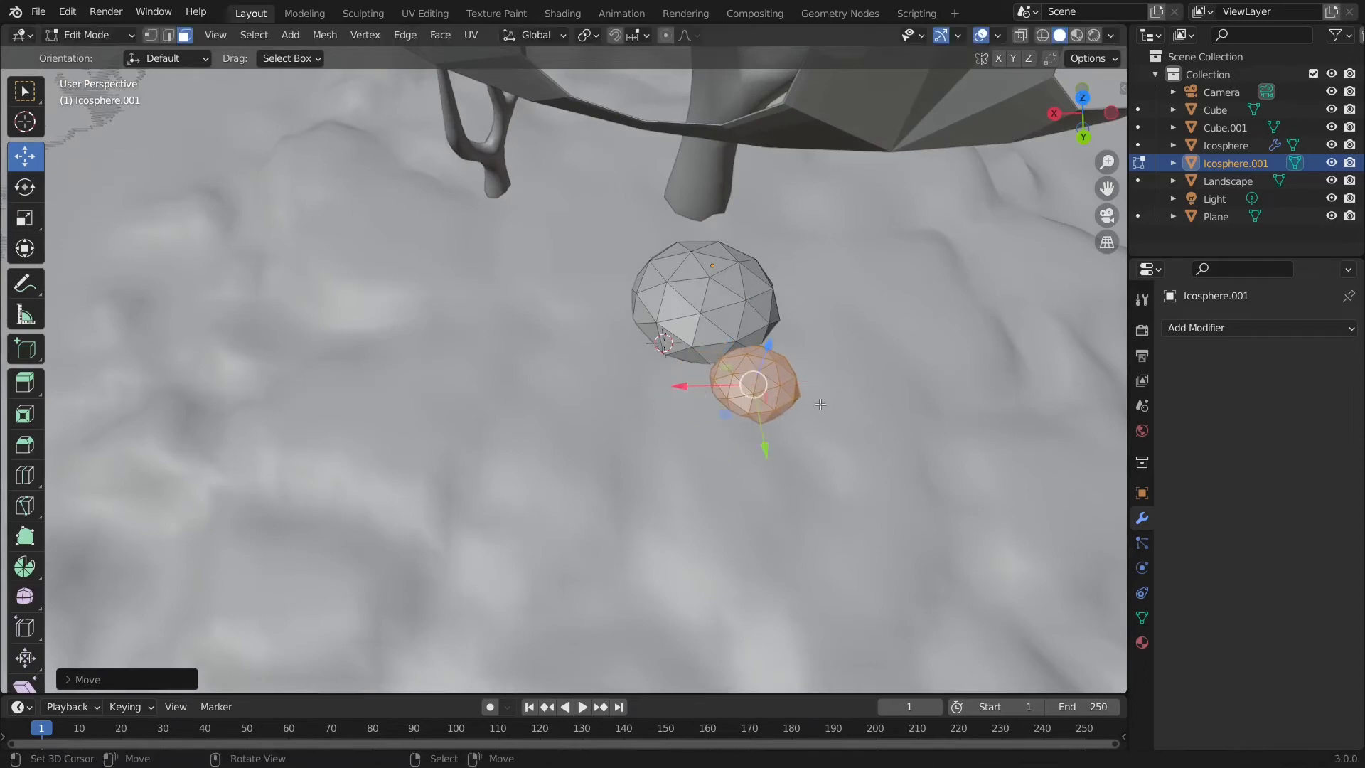
- Tilt the smaller rock slightly and raise it a little out of the ground
middle_click_drag(669, 388, 871, 359)
key("r")
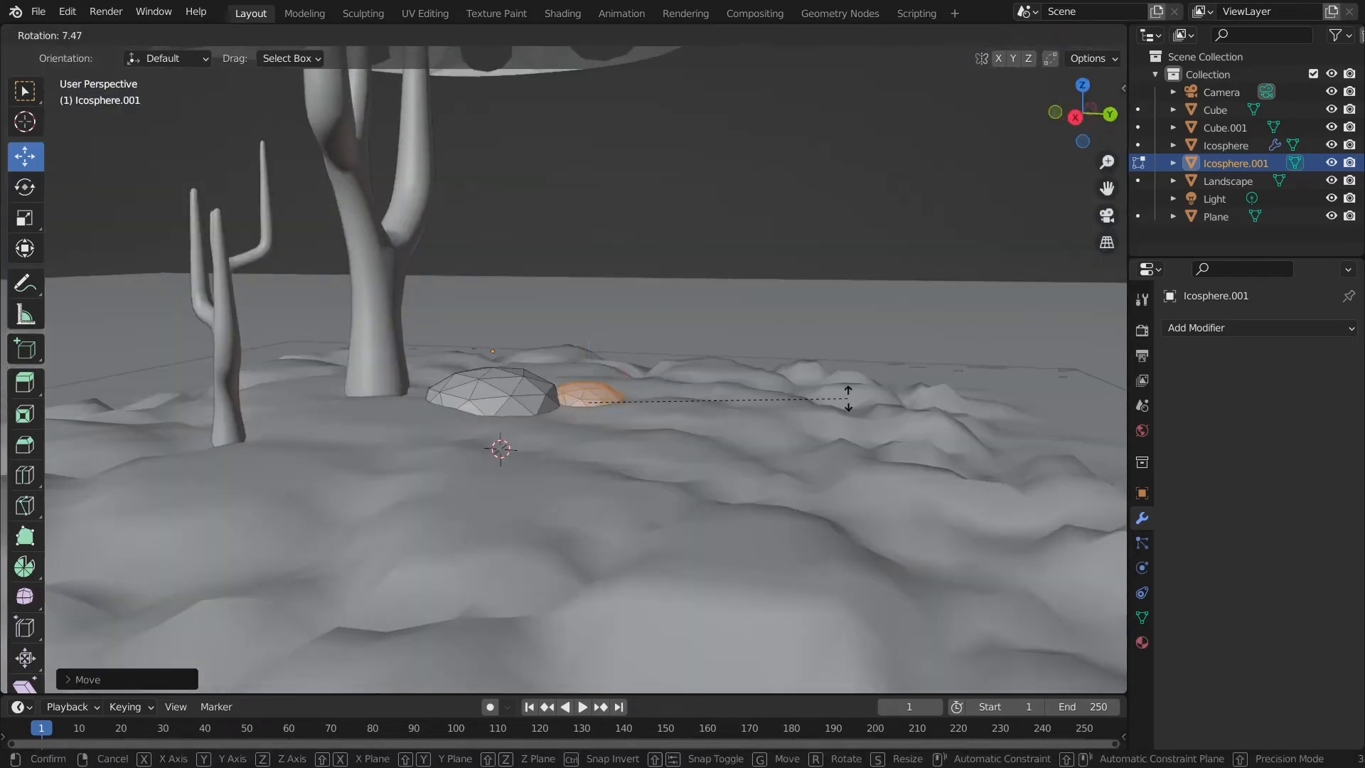
left_click(817, 430)
left_click_drag(591, 339, 598, 331)
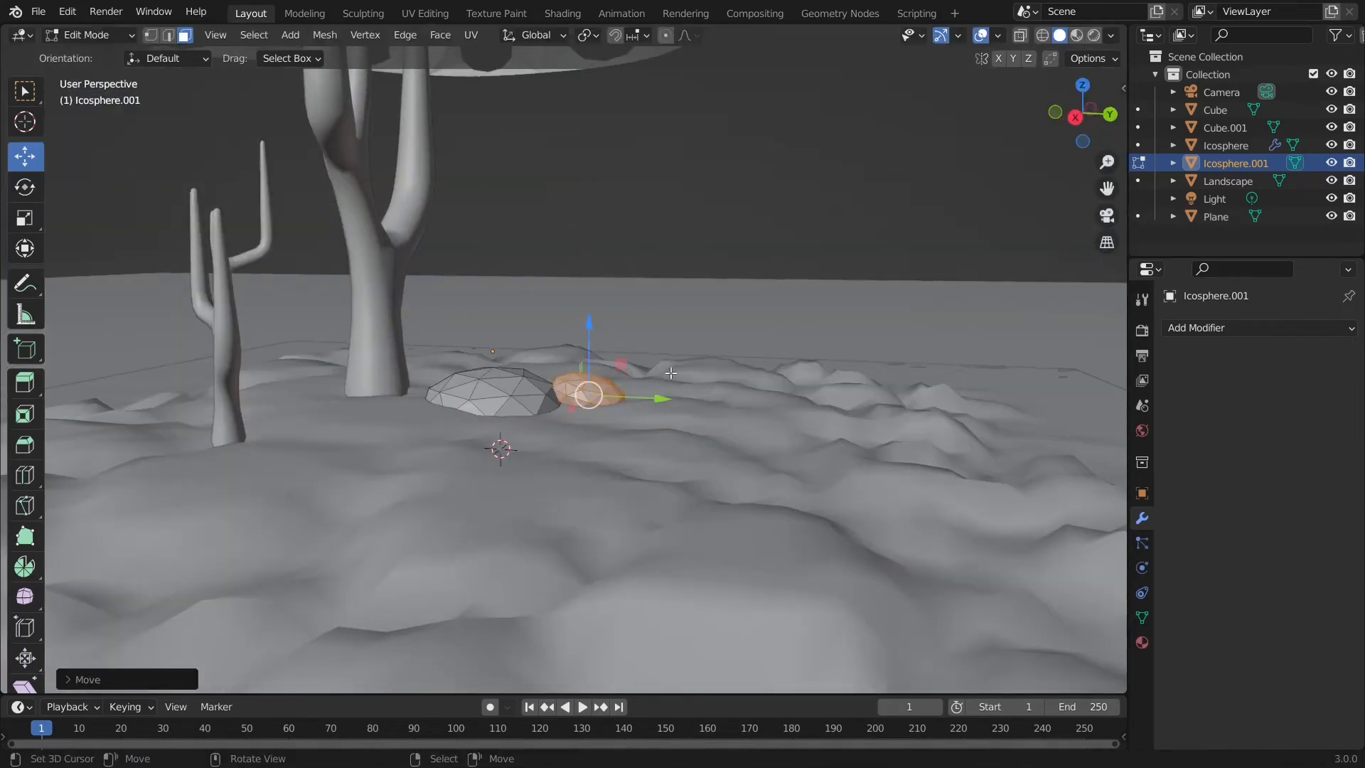
- Duplicate the smaller rock, place the copy in front of the other two, and rotate it about -66° around Z
scroll(740, 350, "down", 4)
middle_click_drag(740, 350, 679, 384)
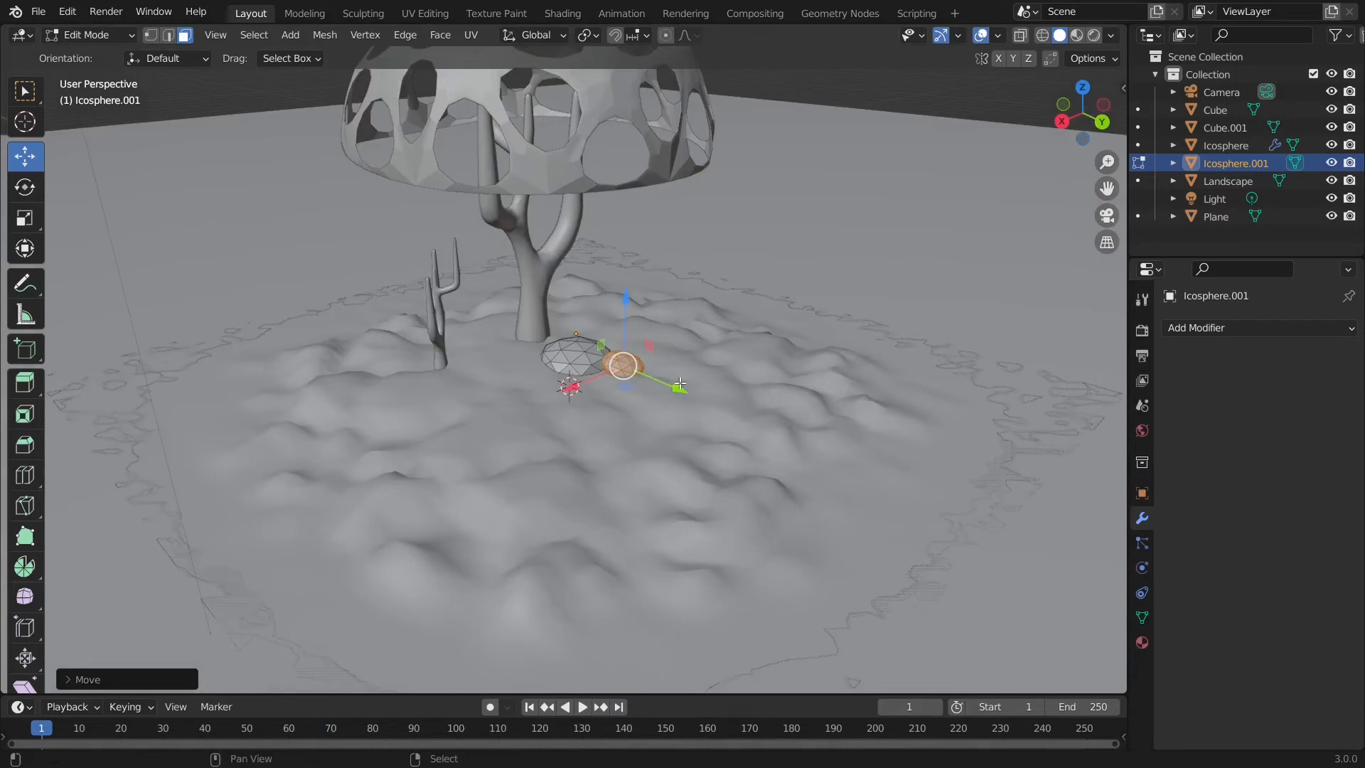
key("shift+d")
right_click(680, 383)
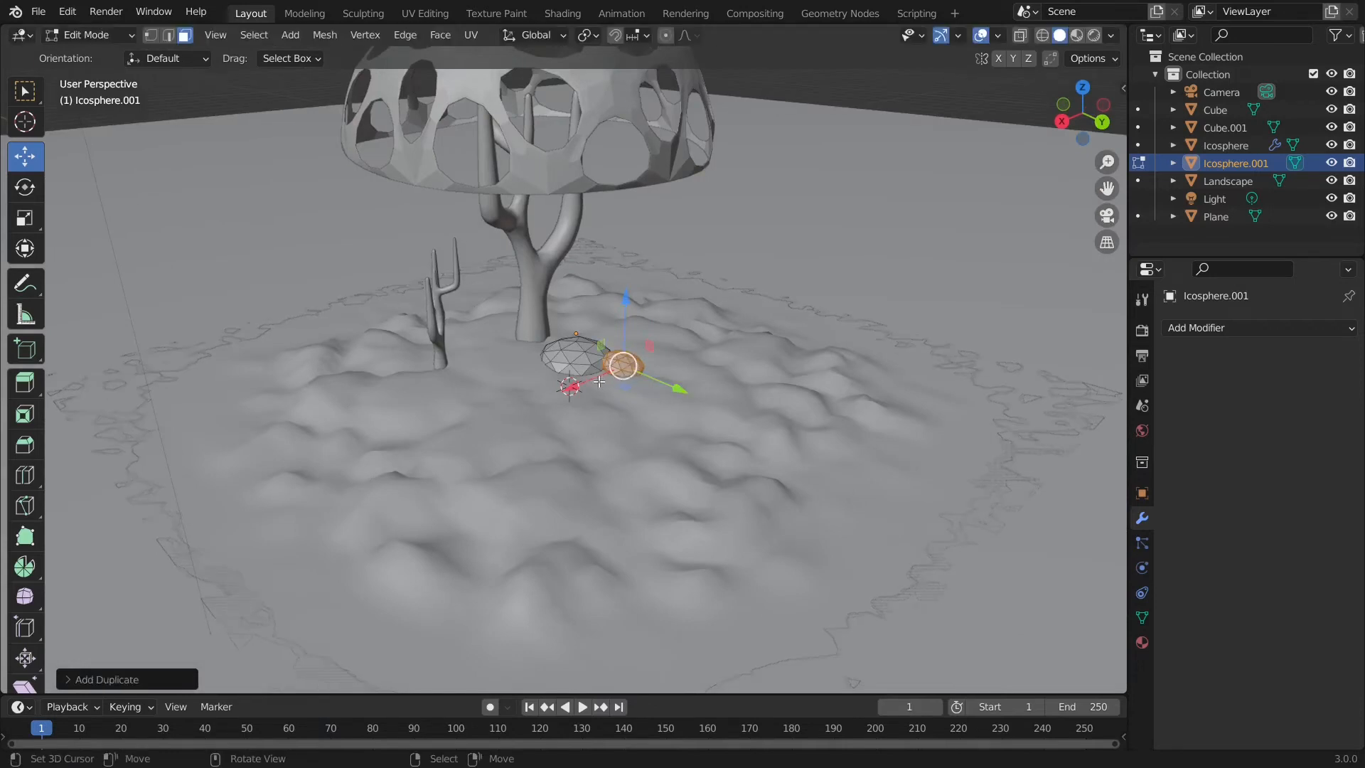
key("g")
left_click(571, 405)
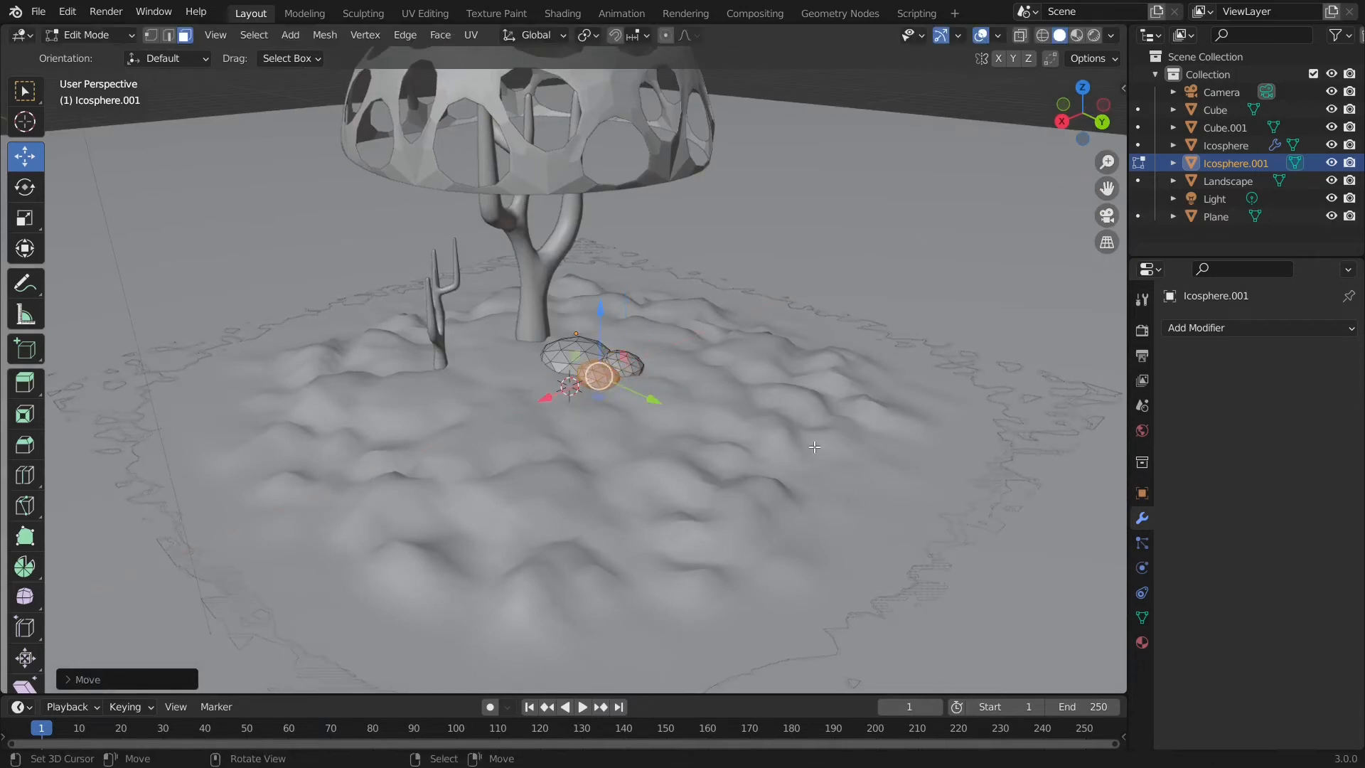
key("r")
key("z")
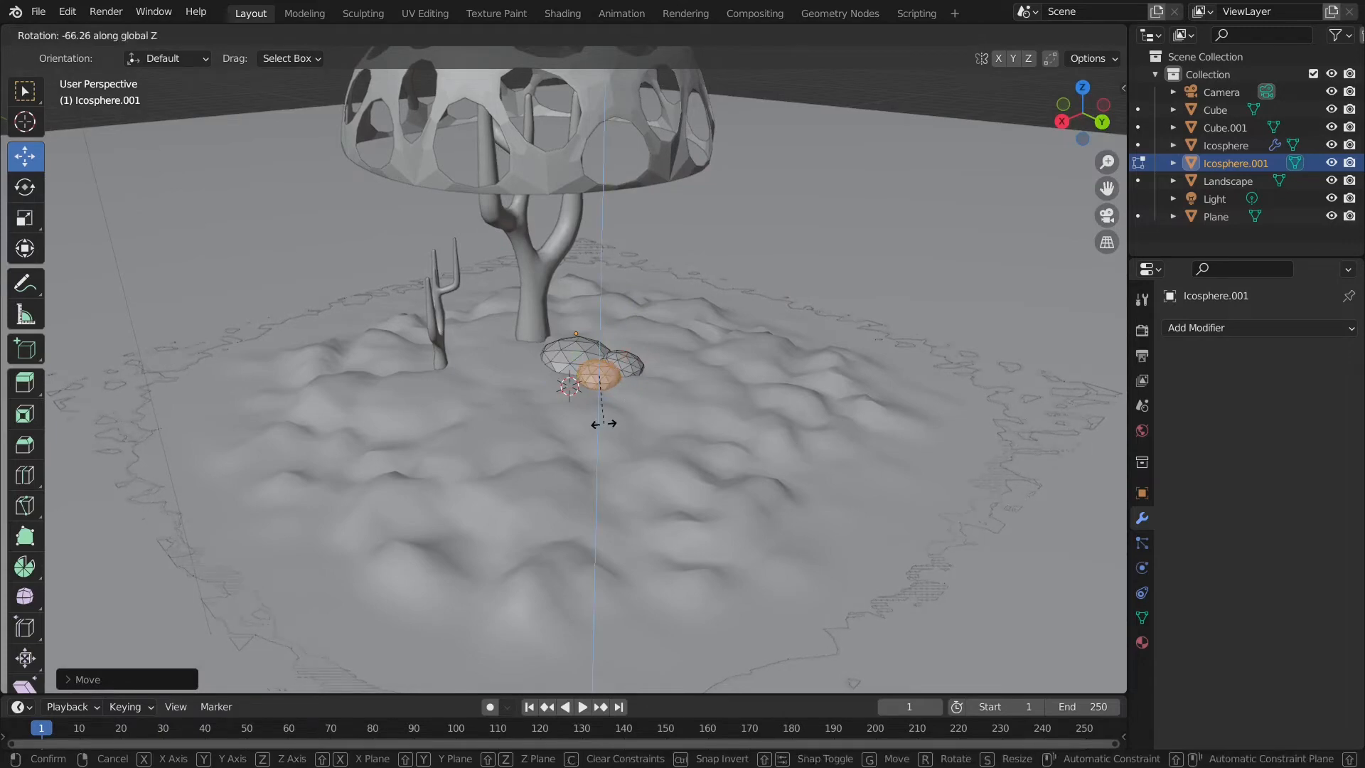
left_click(603, 423)
key("Tab")
- Add another ico sphere as a separate object and move it up beside the large trunk, over the small one
scroll(788, 267, "down", 5)
left_click(792, 269)
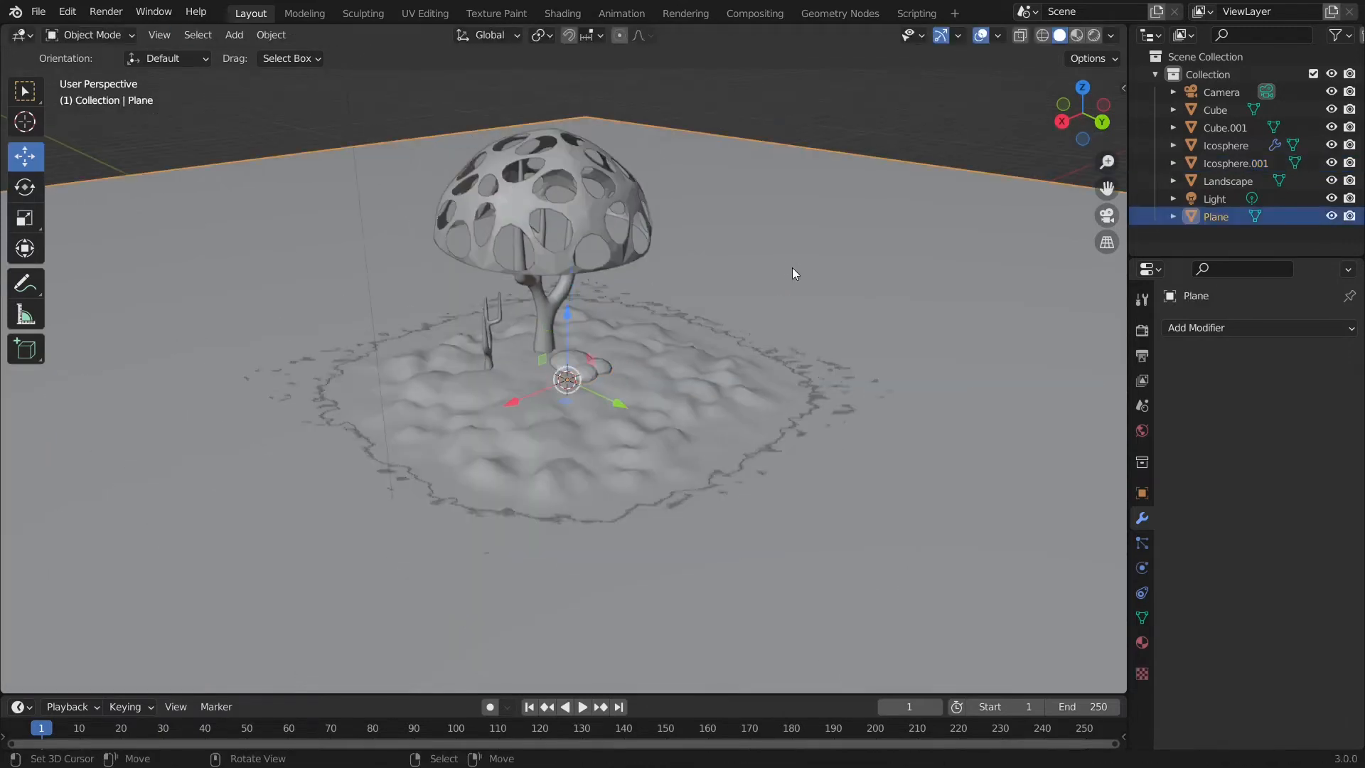
scroll(629, 399, "up", 6)
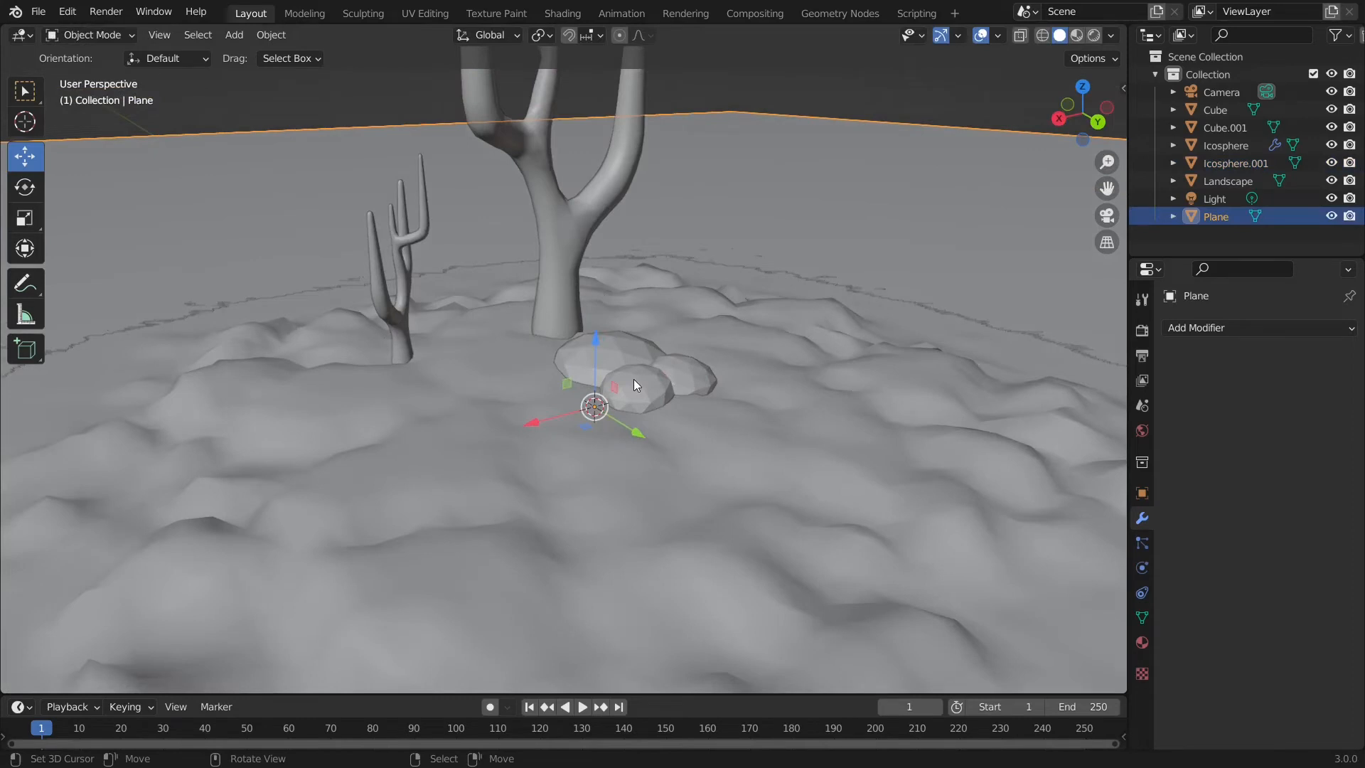
scroll(634, 380, "up", 2)
key("shift+a")
mouse_move(659, 377)
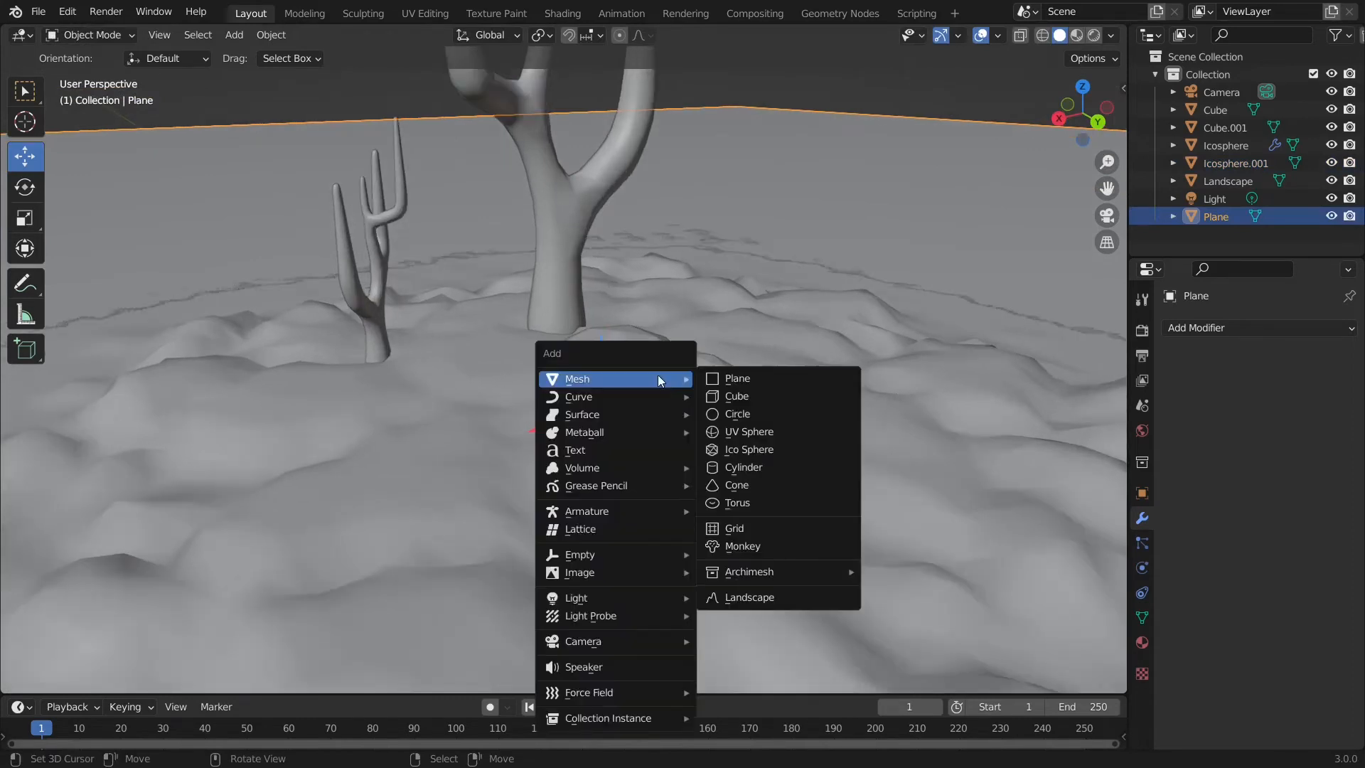
mouse_move(627, 408)
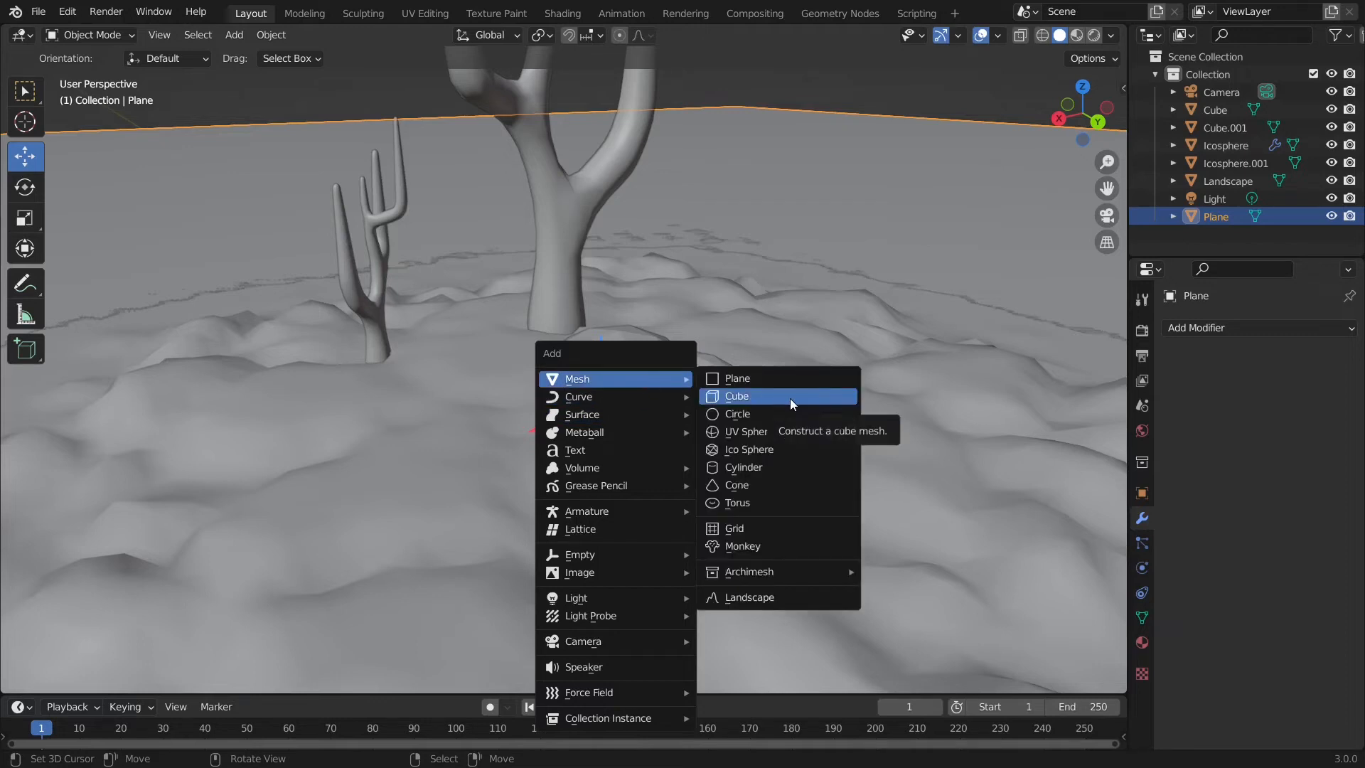
left_click(775, 445)
scroll(615, 425, "down", 3)
key("g")
left_click(625, 457)
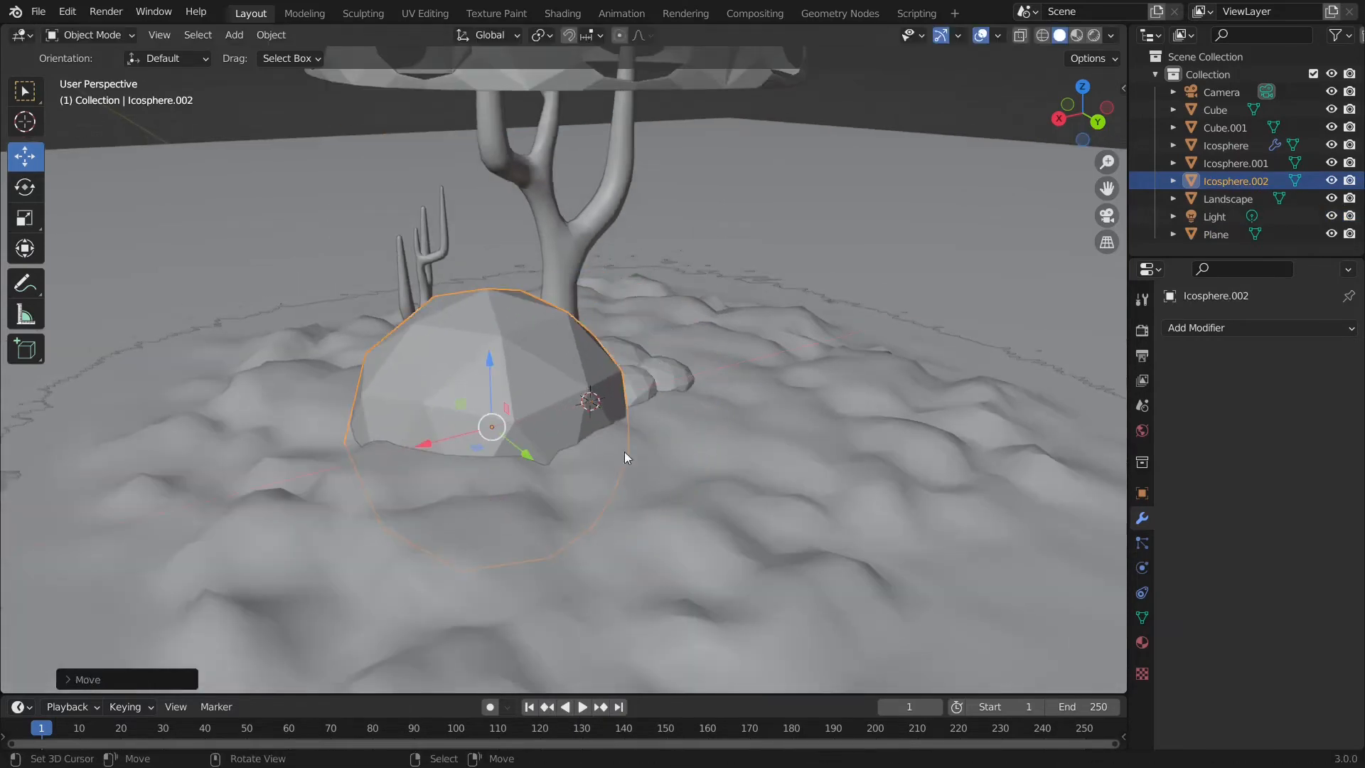
key("g")
left_click(436, 372)
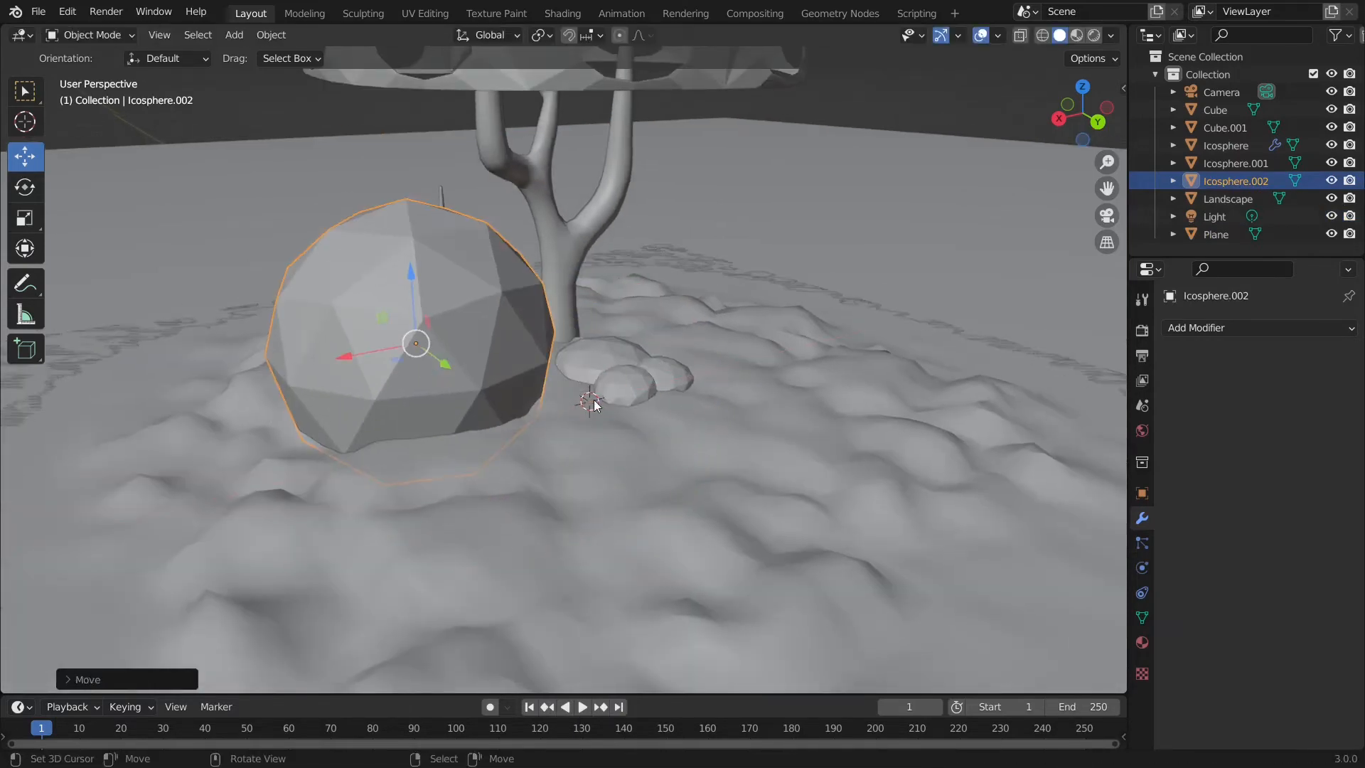
- Scale the new ico sphere's mesh down to about 0.24 and move it up to the small trunk's branches in front view
key("KP_1")
key("Tab")
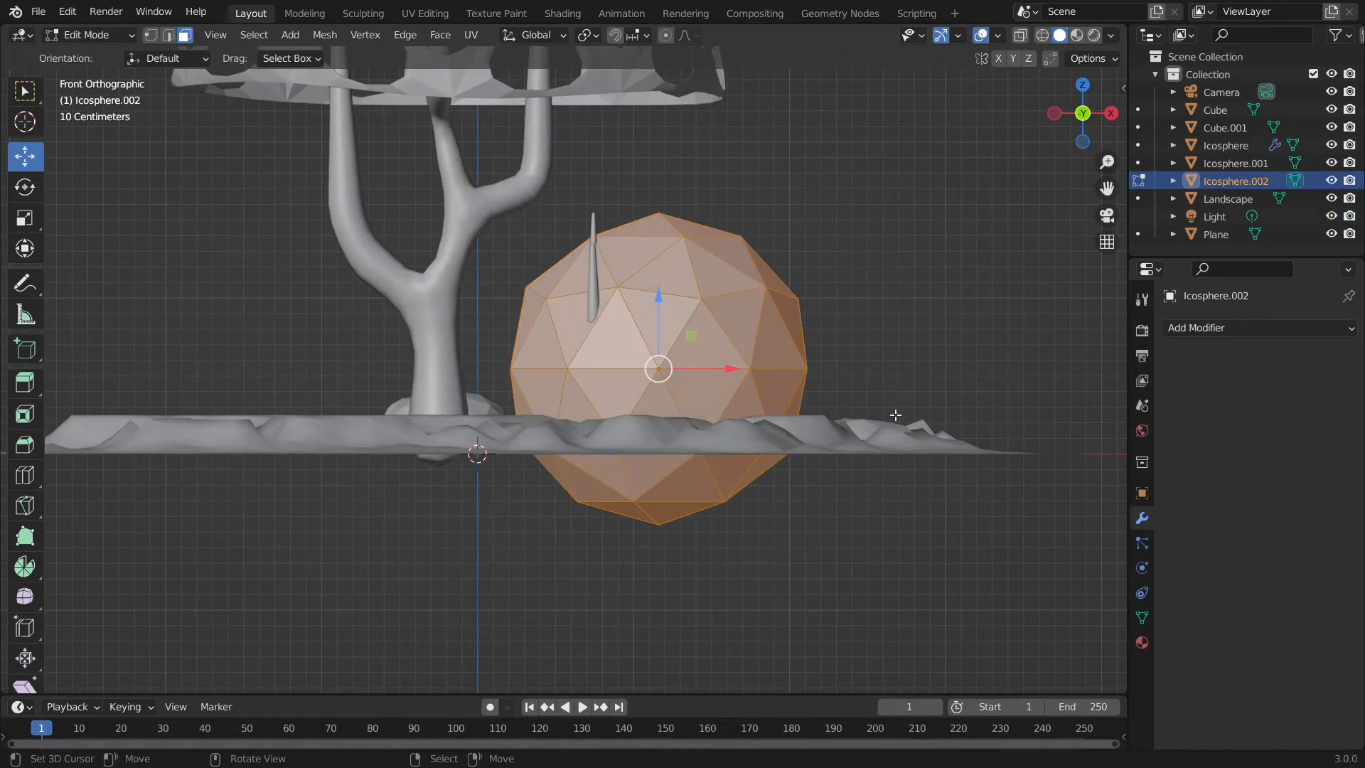
key("s")
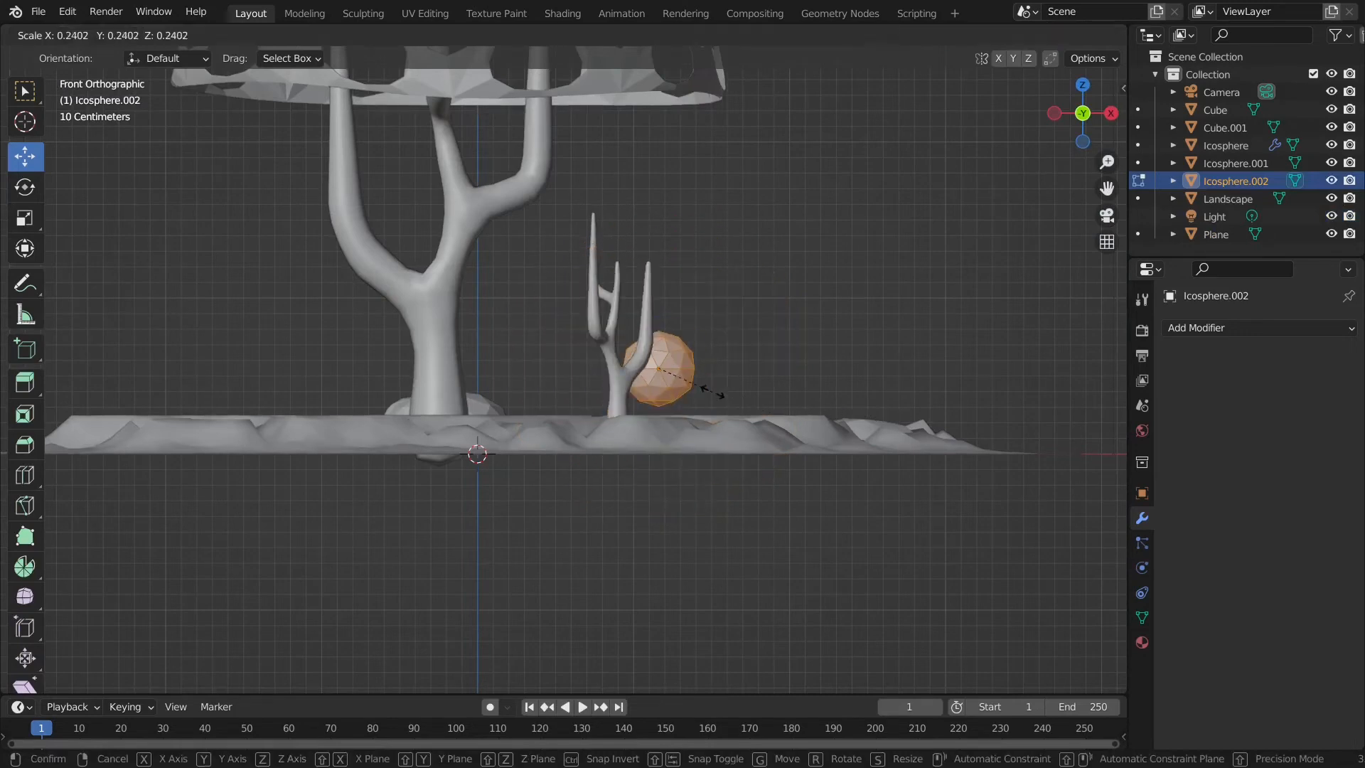
left_click(708, 390)
key("g")
left_click(626, 219)
- Align the small sphere above the tip of the small trunk's outer branch, checking from several angles and the front
middle_click_drag(626, 219, 554, 299)
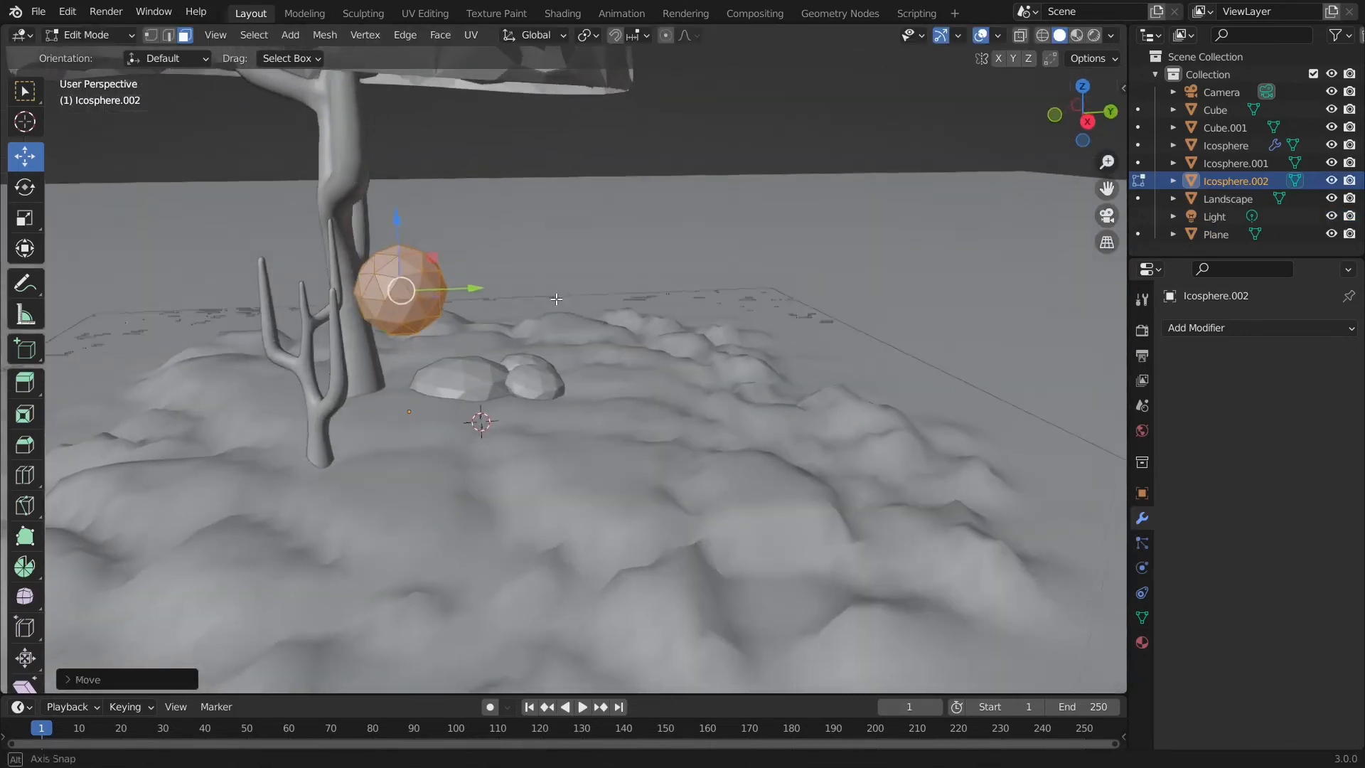
key("g")
left_click_drag(382, 275, 384, 276)
middle_click_drag(384, 275, 509, 350)
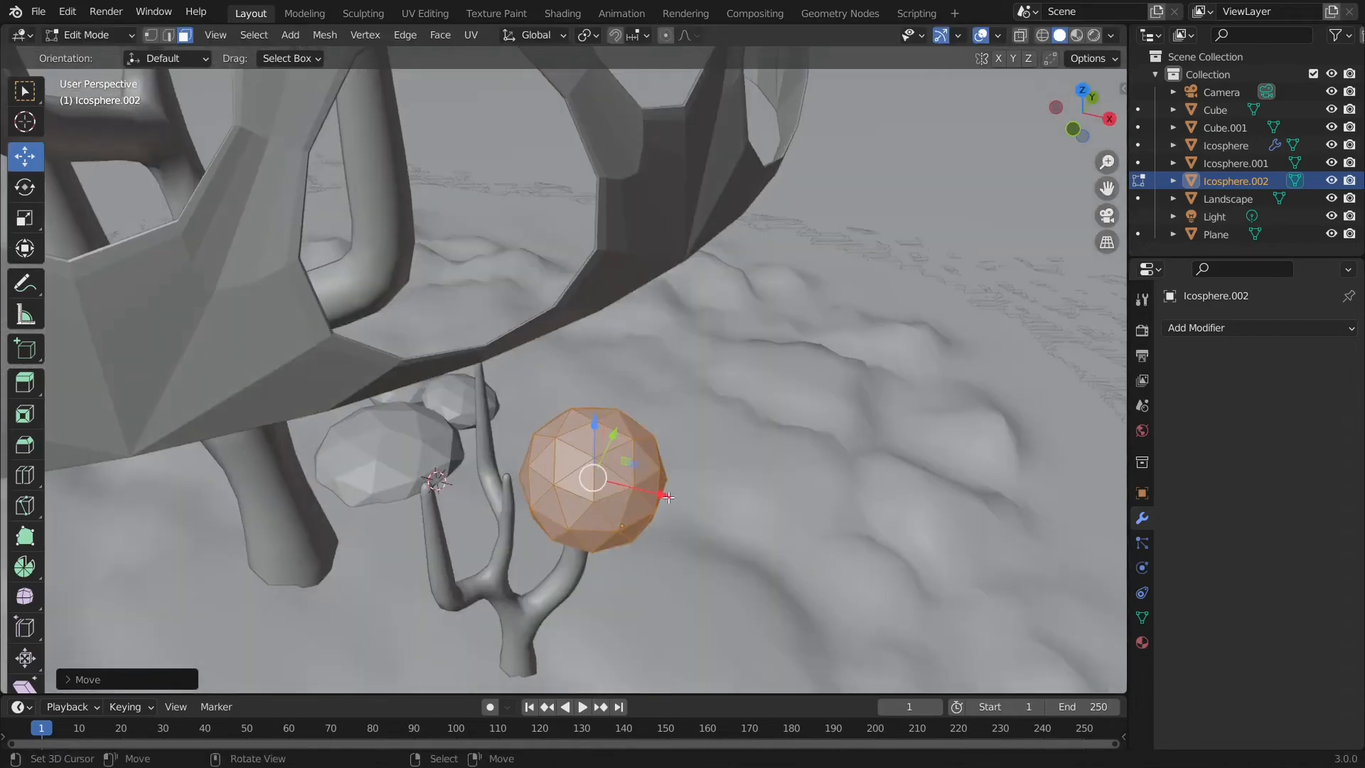
left_click_drag(664, 494, 677, 497)
middle_click_drag(676, 494, 672, 408)
key("KP_1")
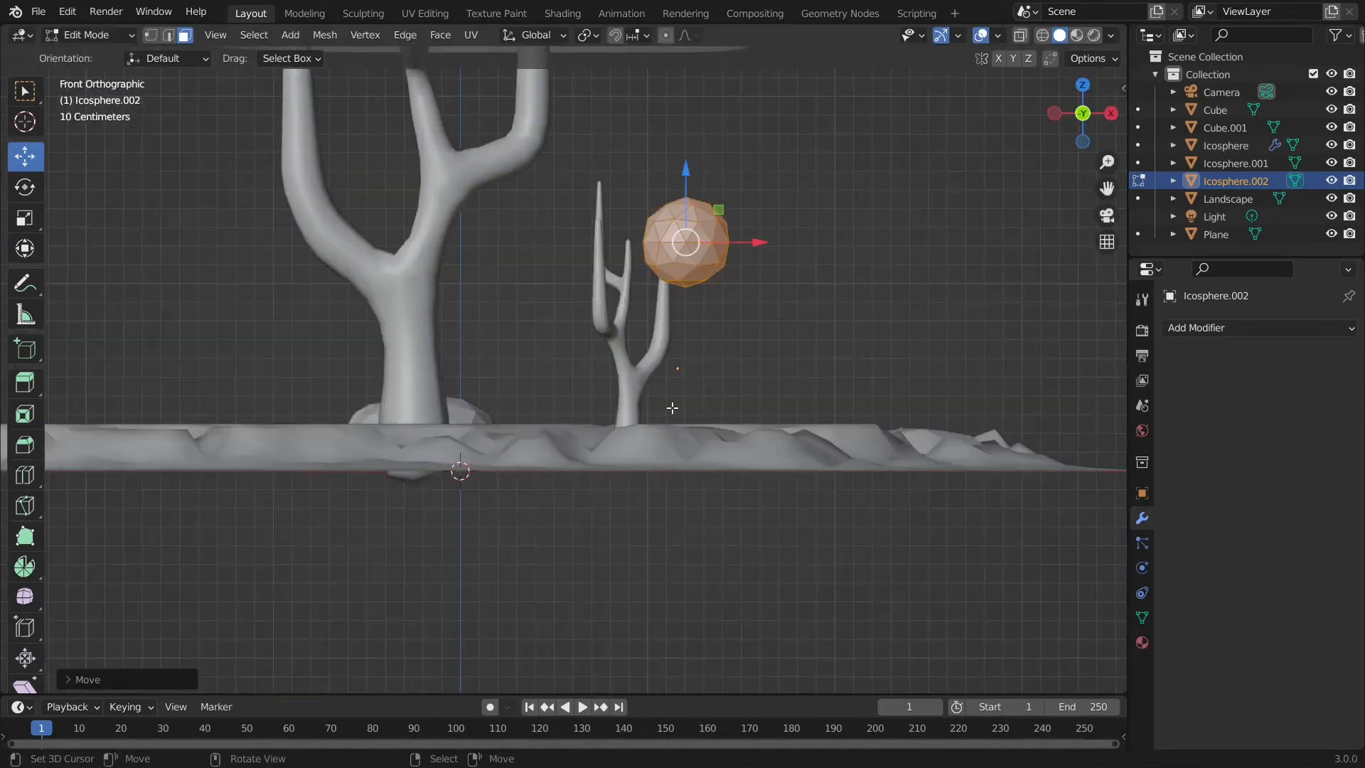
left_click_drag(754, 242, 740, 238)
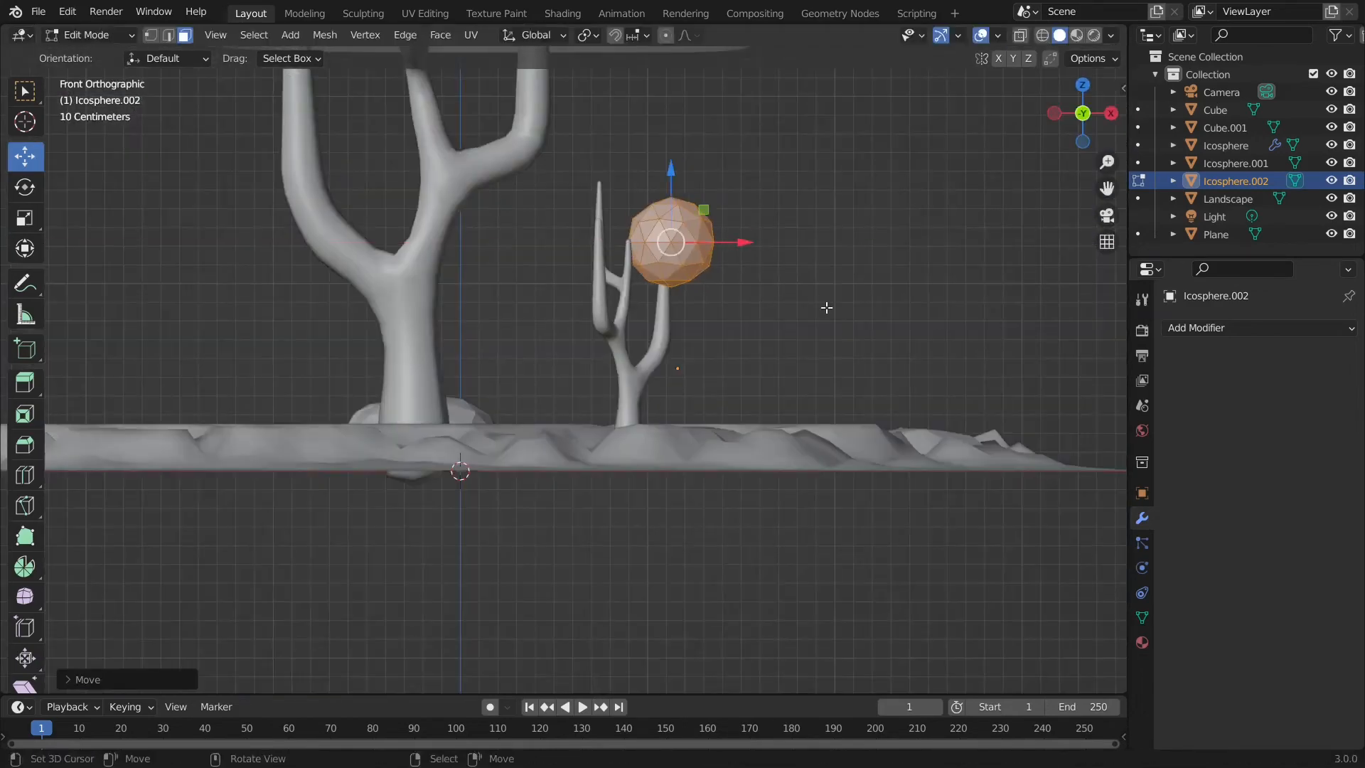
- Stretch the sphere along Z into an elongated foliage shape and raise it so it rests on the branch tip
key("s")
key("z")
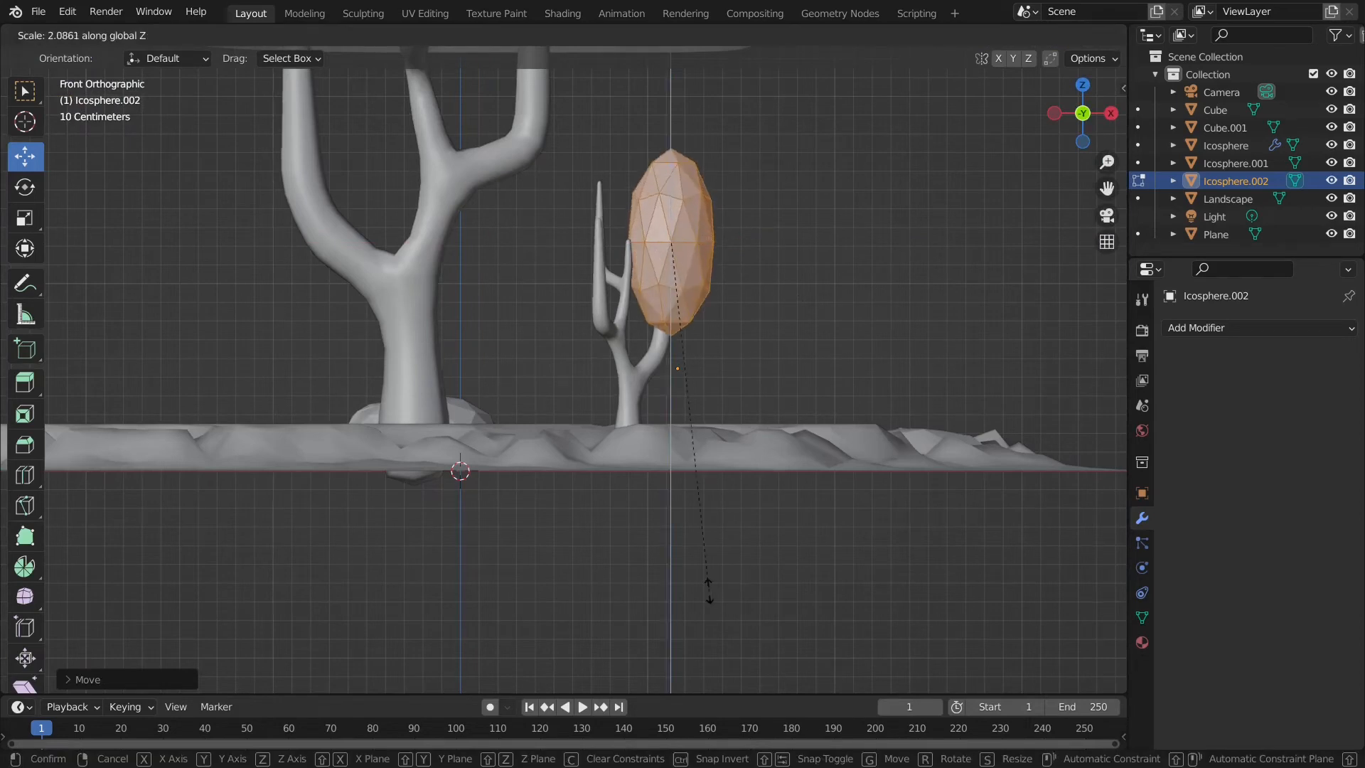
left_click(696, 493)
left_click_drag(669, 202, 668, 135)
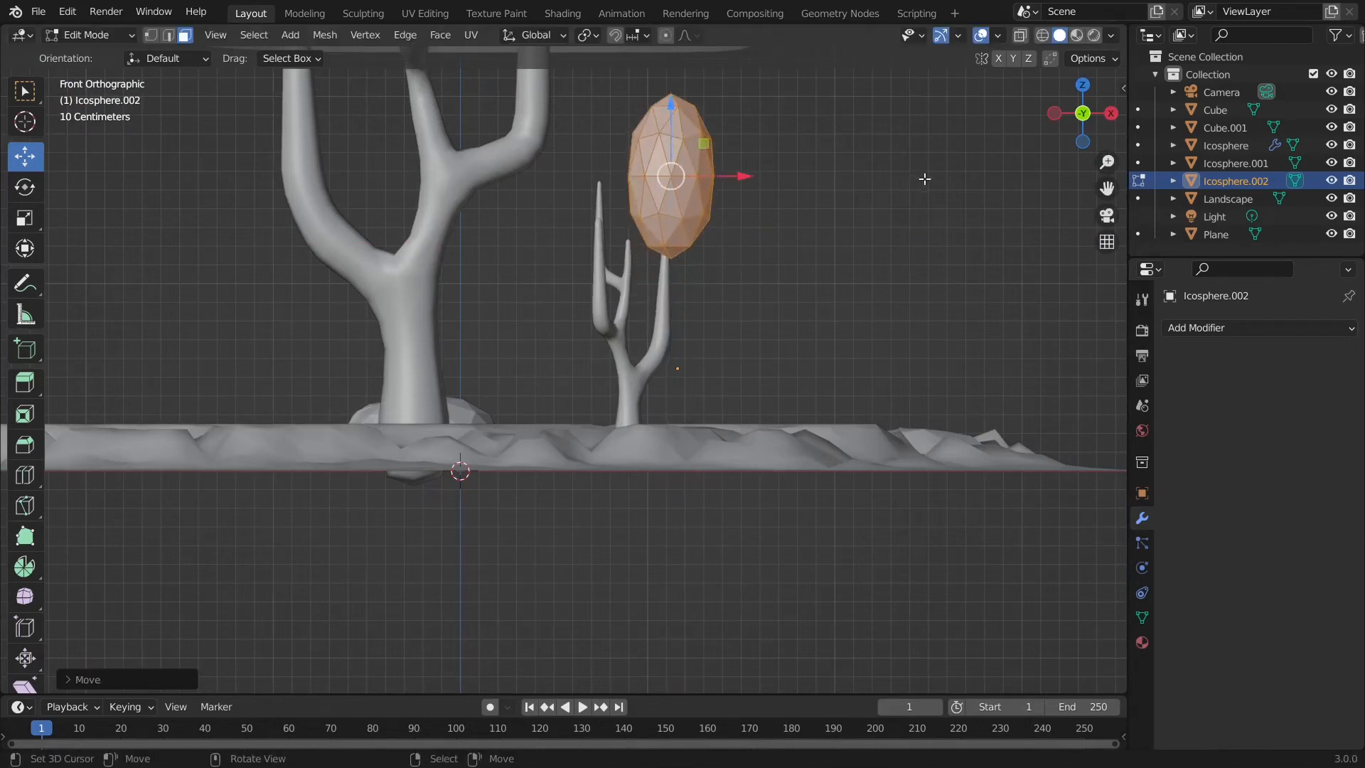
- Scale the elongated foliage shape down uniformly above the small trunk's outer branch
key("z")
key("z")
left_click(952, 202)
key("s")
left_click(868, 250)
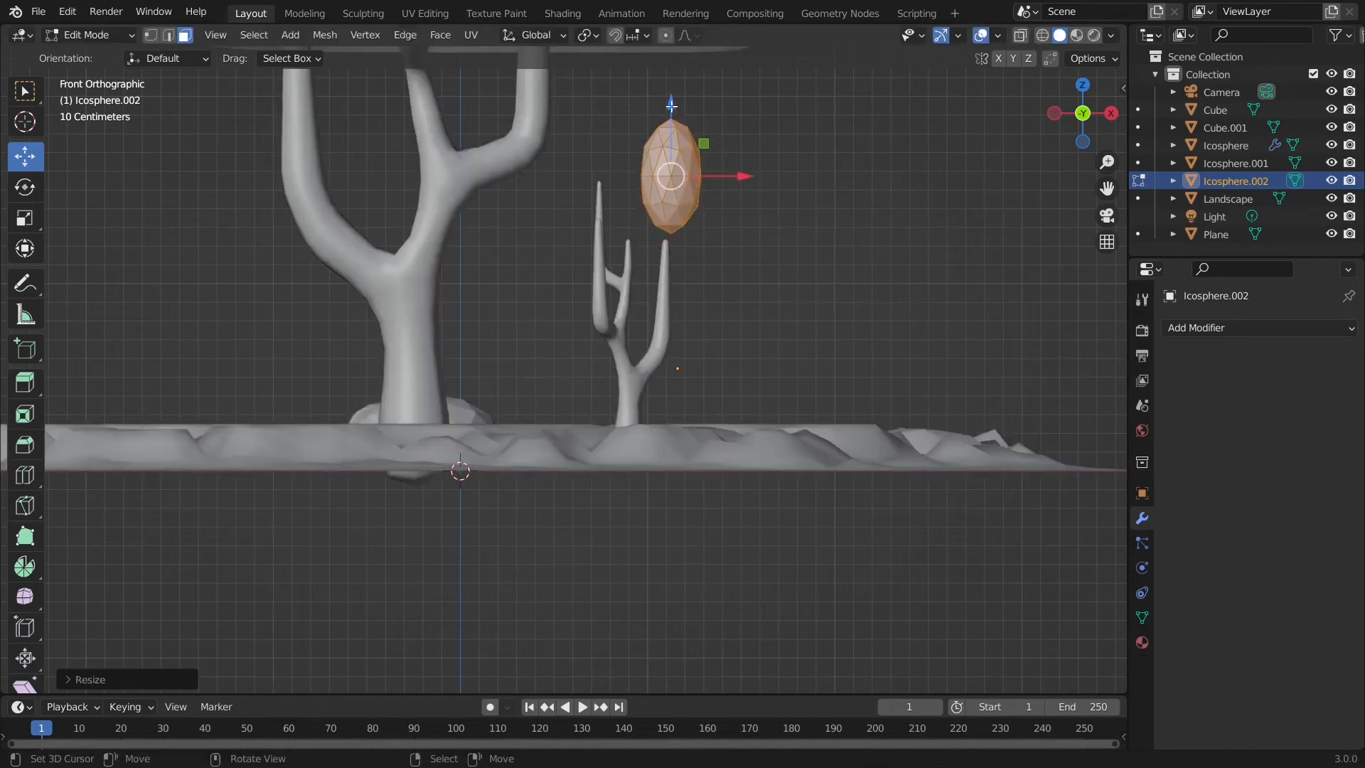
- Lower the foliage shape onto the outer branch's tip and center it over the branch in front and right views
key("g")
key("z")
left_click_drag(672, 144, 672, 157)
left_click_drag(727, 227, 723, 227)
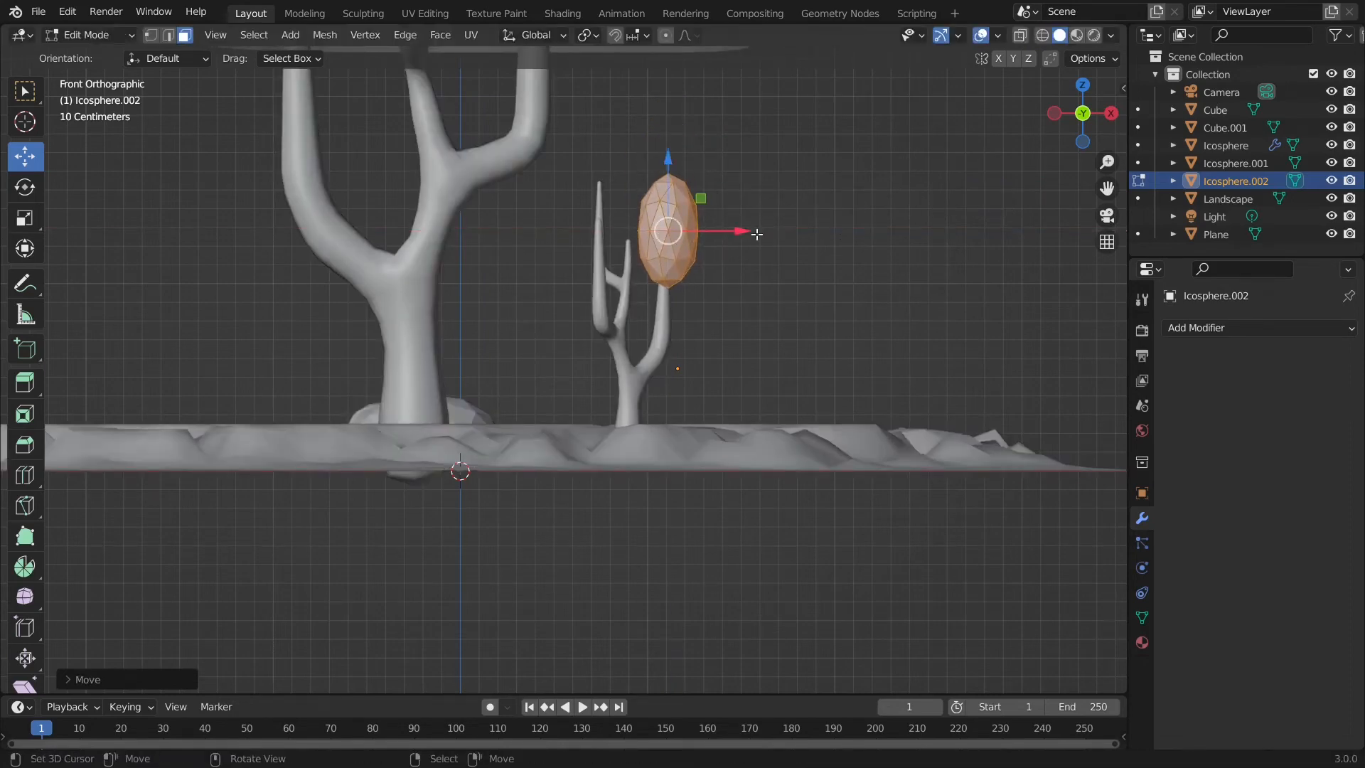
middle_click_drag(833, 267, 765, 274)
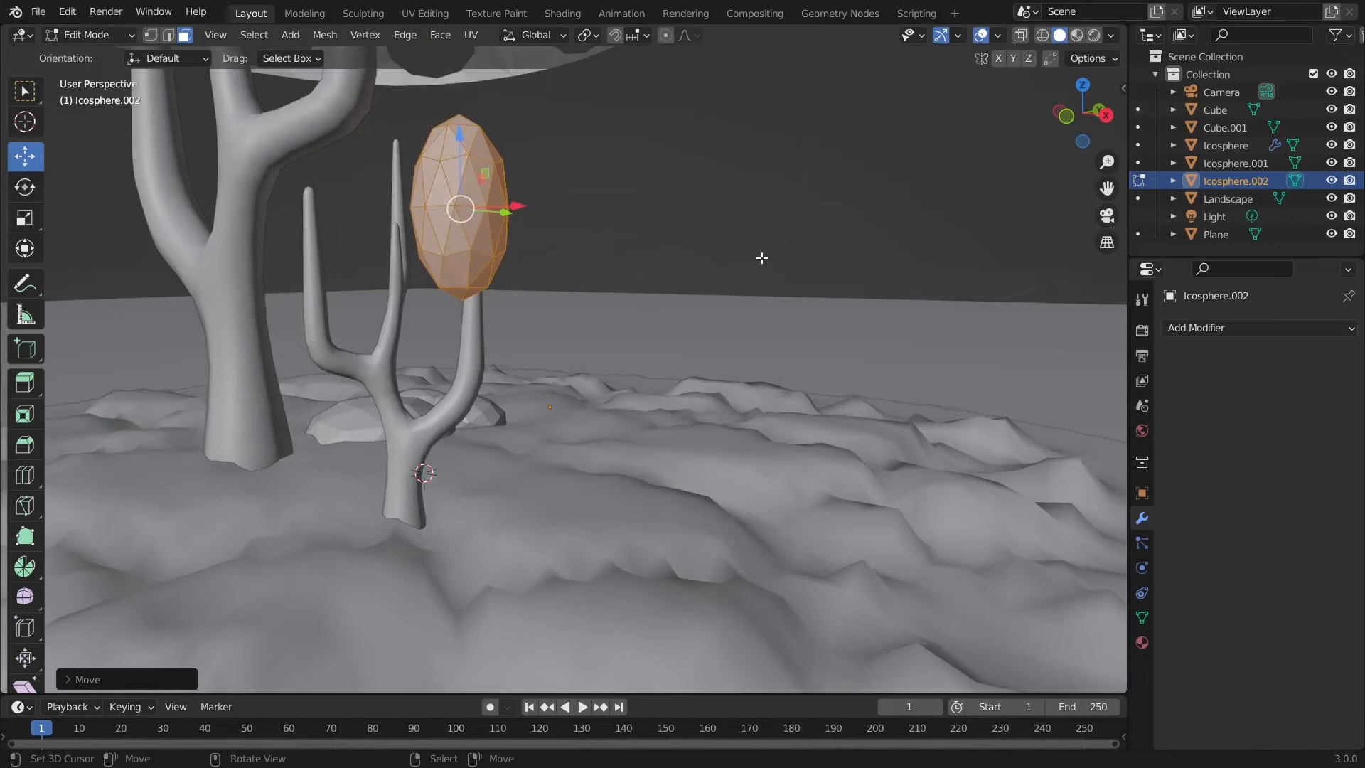
key("KP_3")
left_click_drag(358, 230, 367, 222)
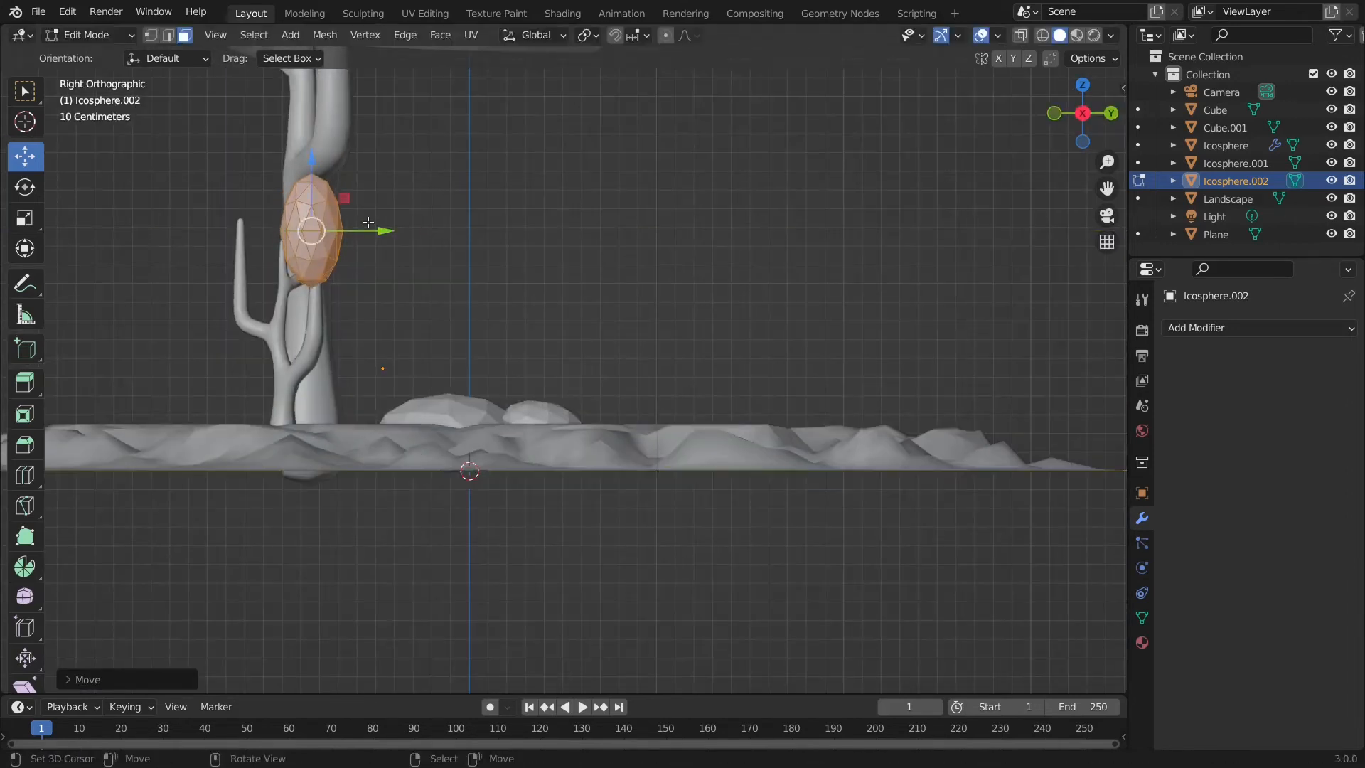
- Duplicate the foliage shape, move the copy along Y over the neighbouring branch, scale it down and raise it to the branch tip
key("shift+s")
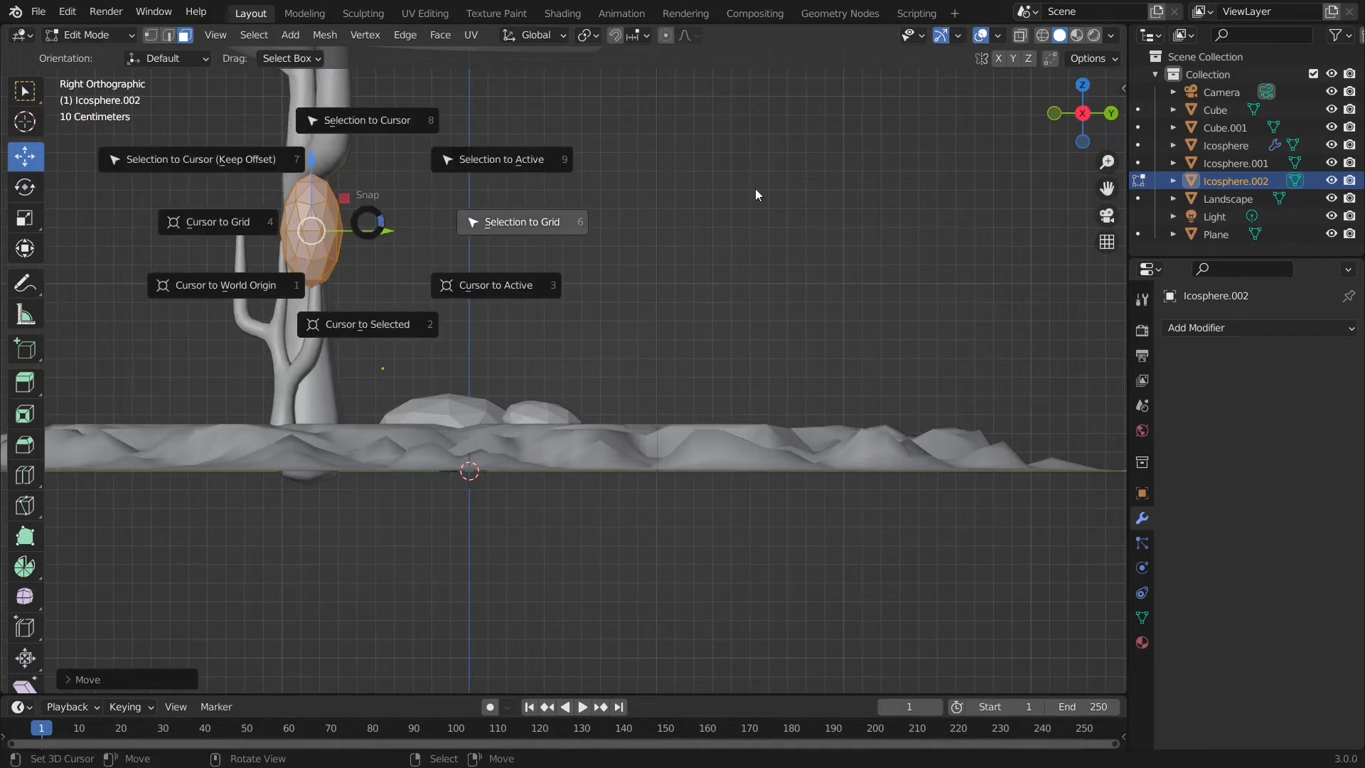
key("Escape")
key("shift+d")
right_click(439, 215)
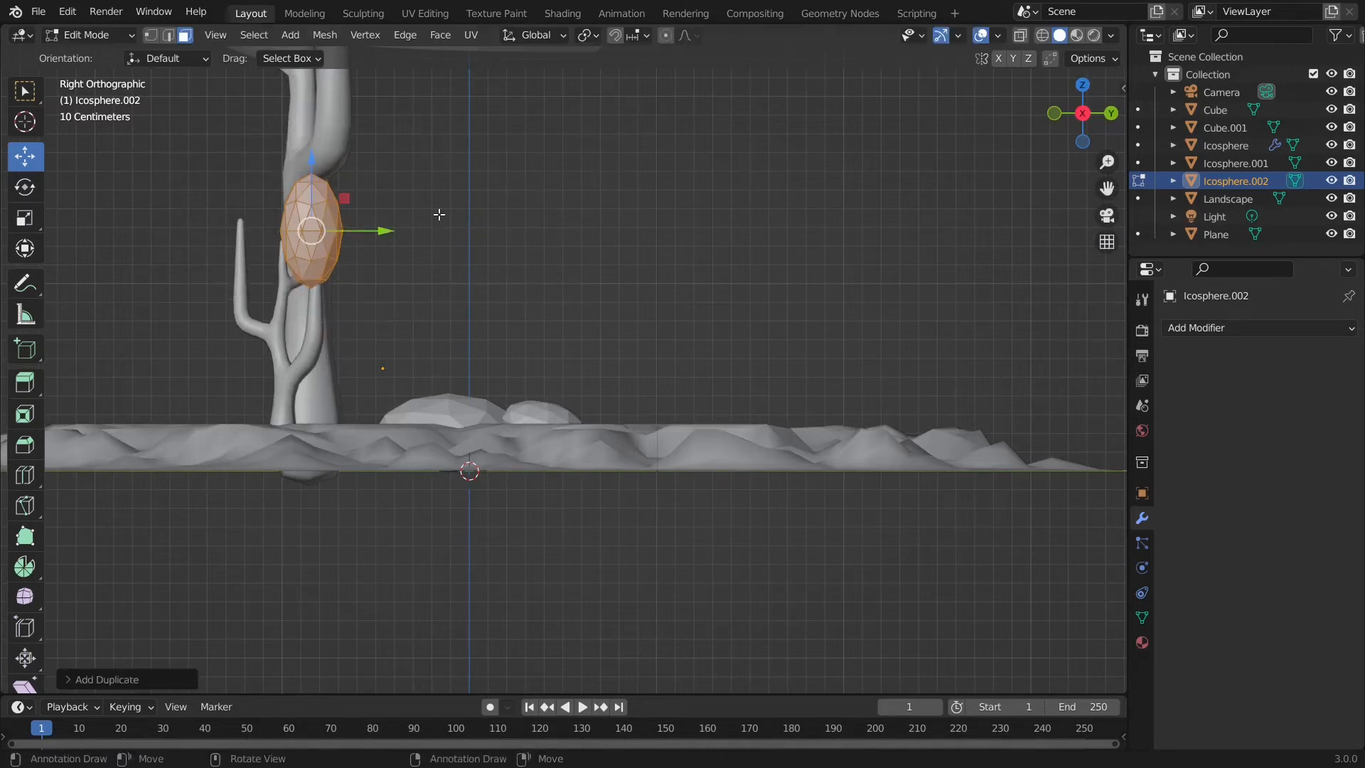
left_click_drag(381, 228, 307, 227)
key("s")
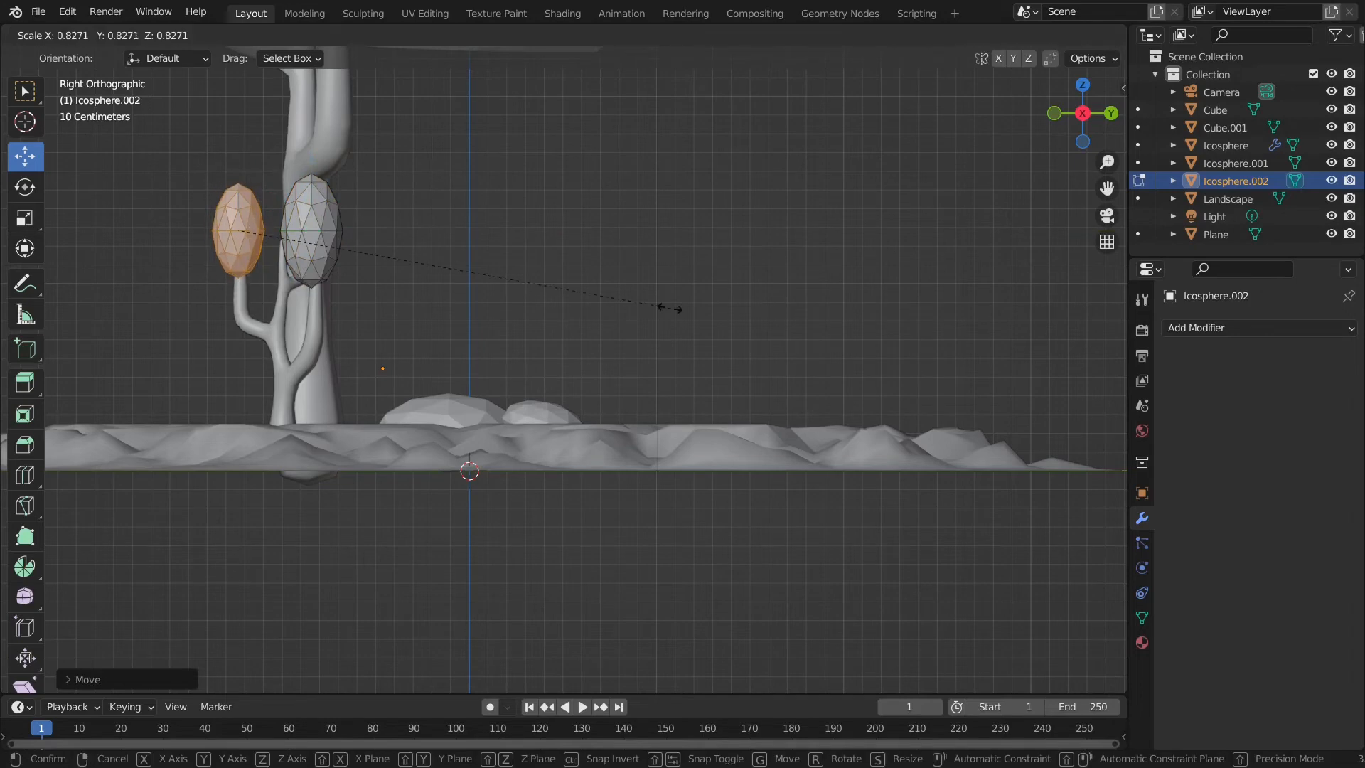
left_click(430, 250)
left_click_drag(242, 166, 244, 146)
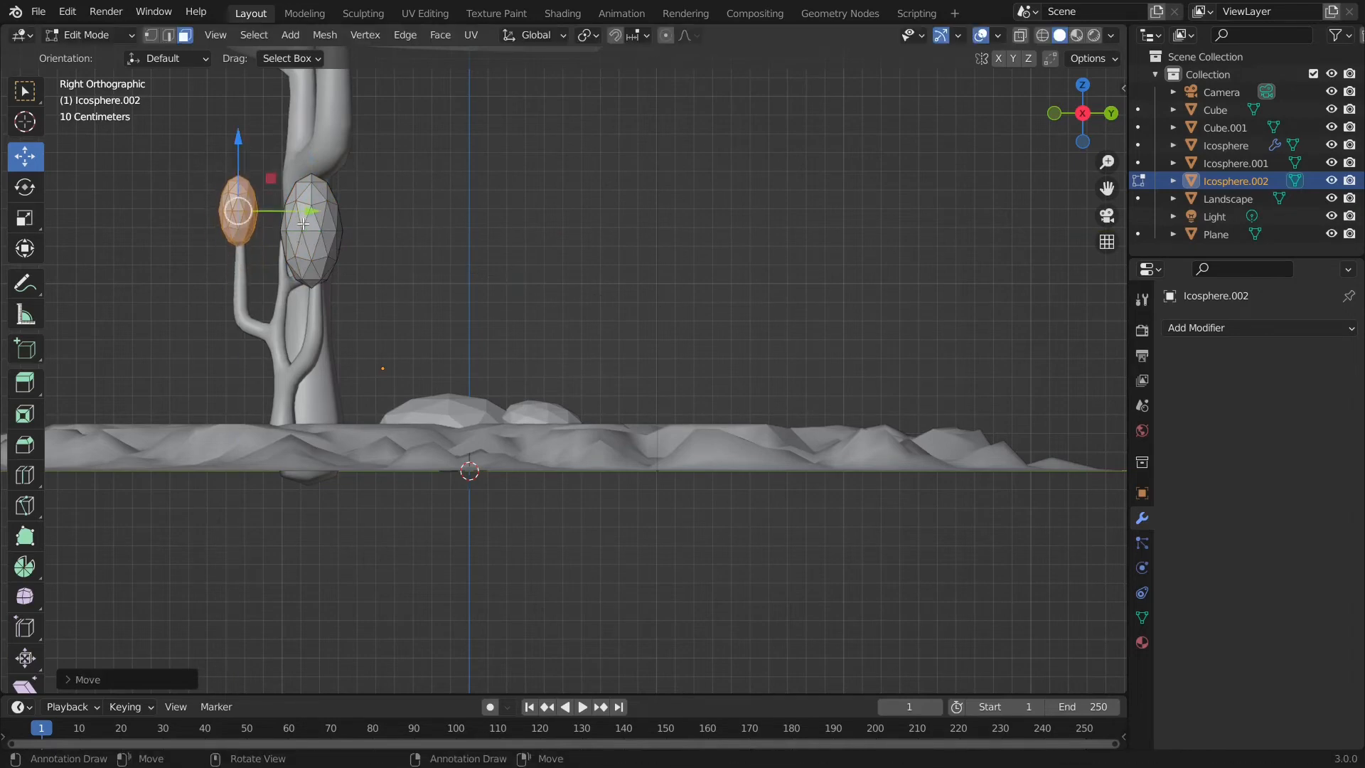
left_click_drag(306, 210, 307, 209)
- Align the smaller foliage copy with the small trunk's inner branch in front view, moving it along X and down onto the tip
middle_click_drag(334, 217, 527, 243)
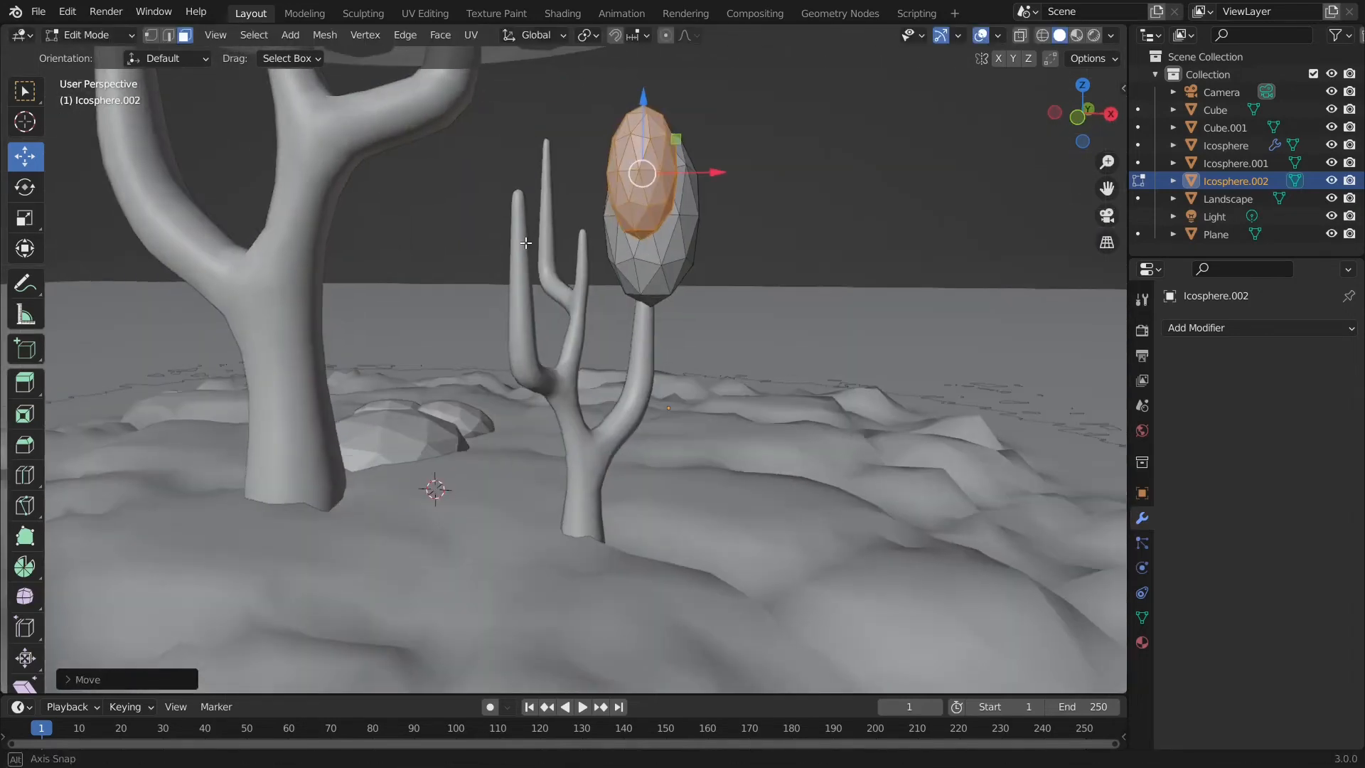
key("KP_1")
left_click_drag(725, 208, 684, 209)
left_click_drag(627, 141, 627, 162)
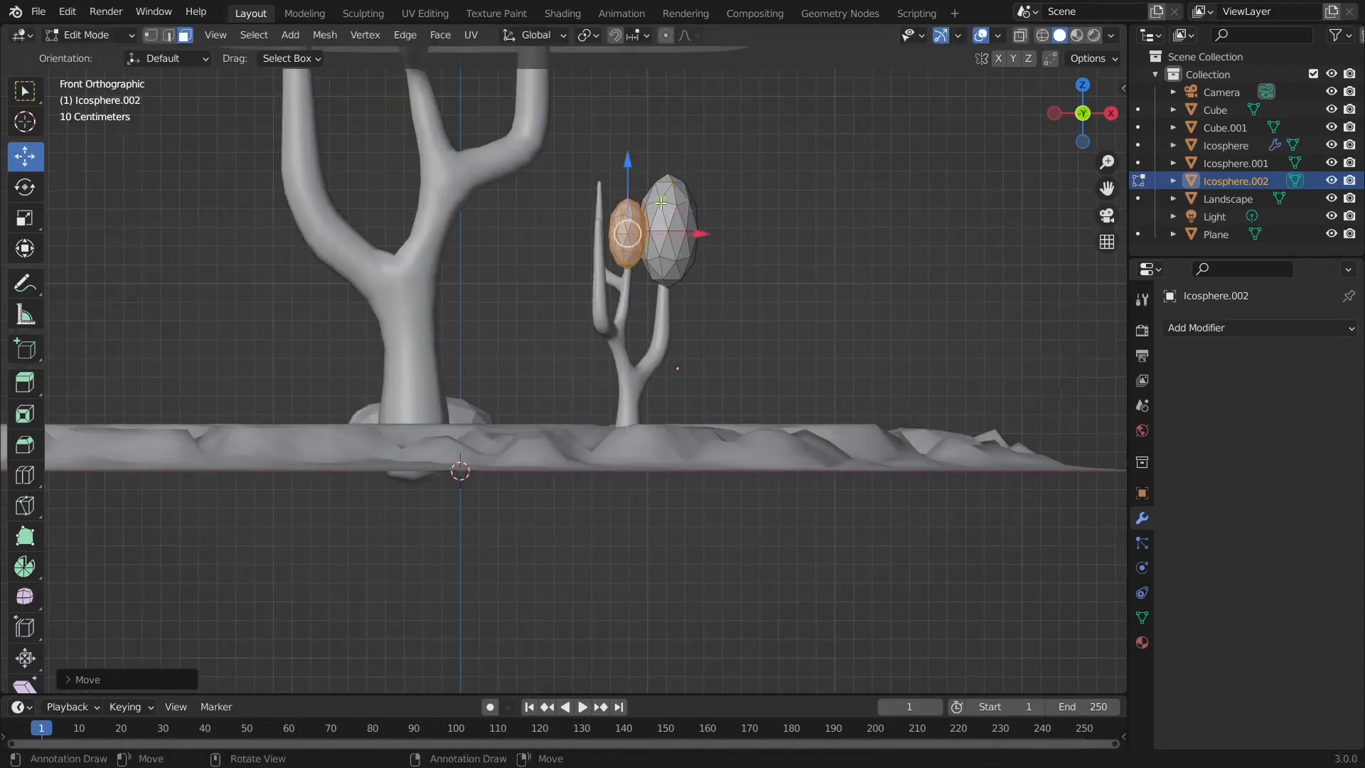
scroll(629, 164, "up", 3)
middle_click_drag(640, 157, 623, 336, "shift")
scroll(730, 311, "up", 2)
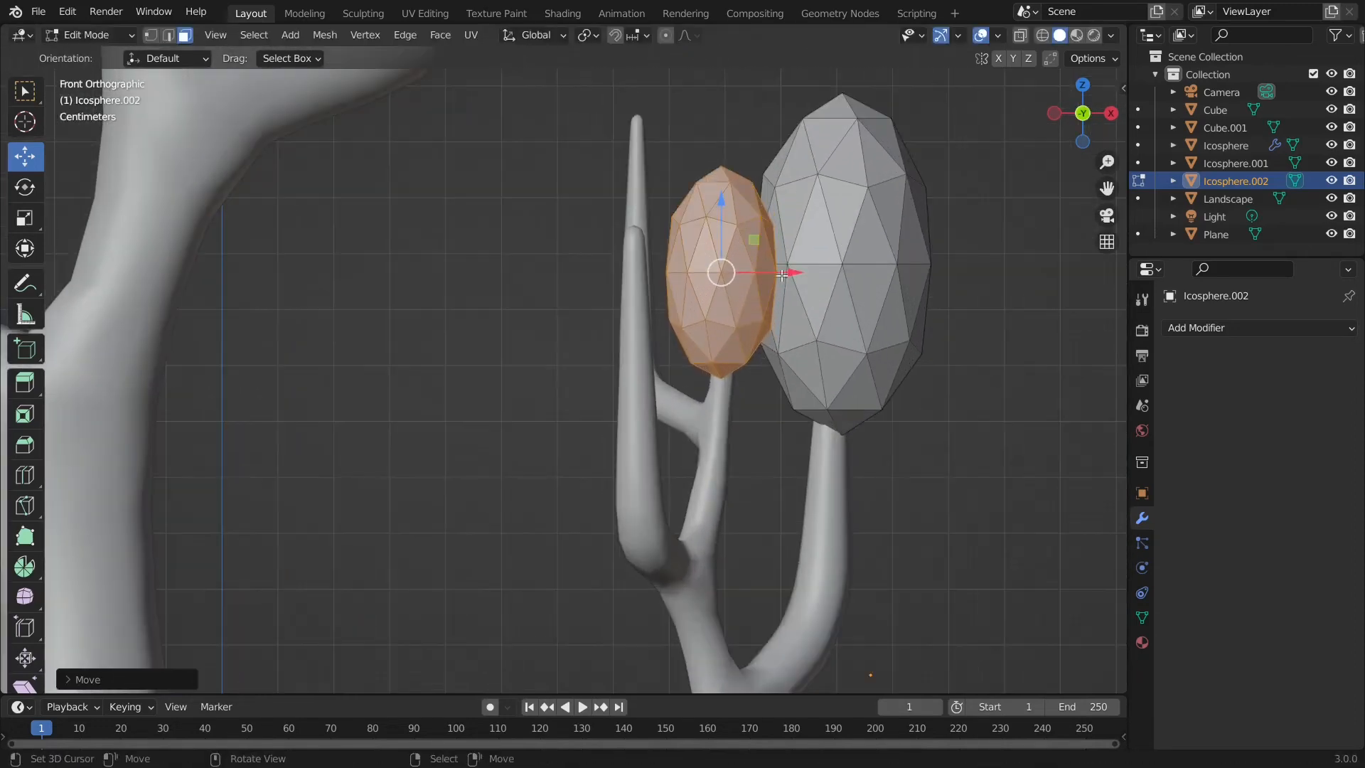
left_click_drag(782, 275, 782, 268)
- Duplicate the small foliage shape, place the copy over the next branch of the small trunk, and scale it down
middle_click_drag(771, 247, 655, 302)
scroll(655, 302, "down", 6)
middle_click_drag(461, 350, 597, 365)
scroll(704, 415, "up", 4)
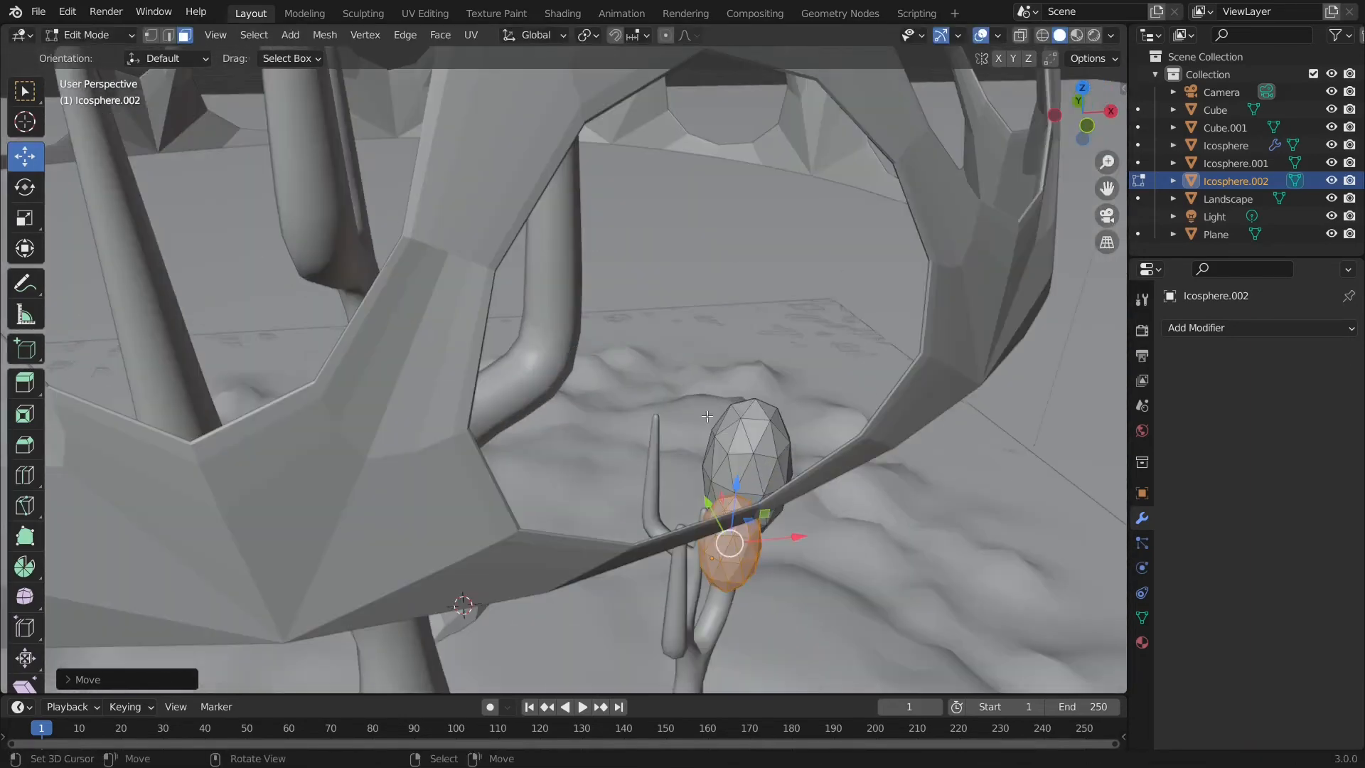
middle_click_drag(771, 433, 758, 368)
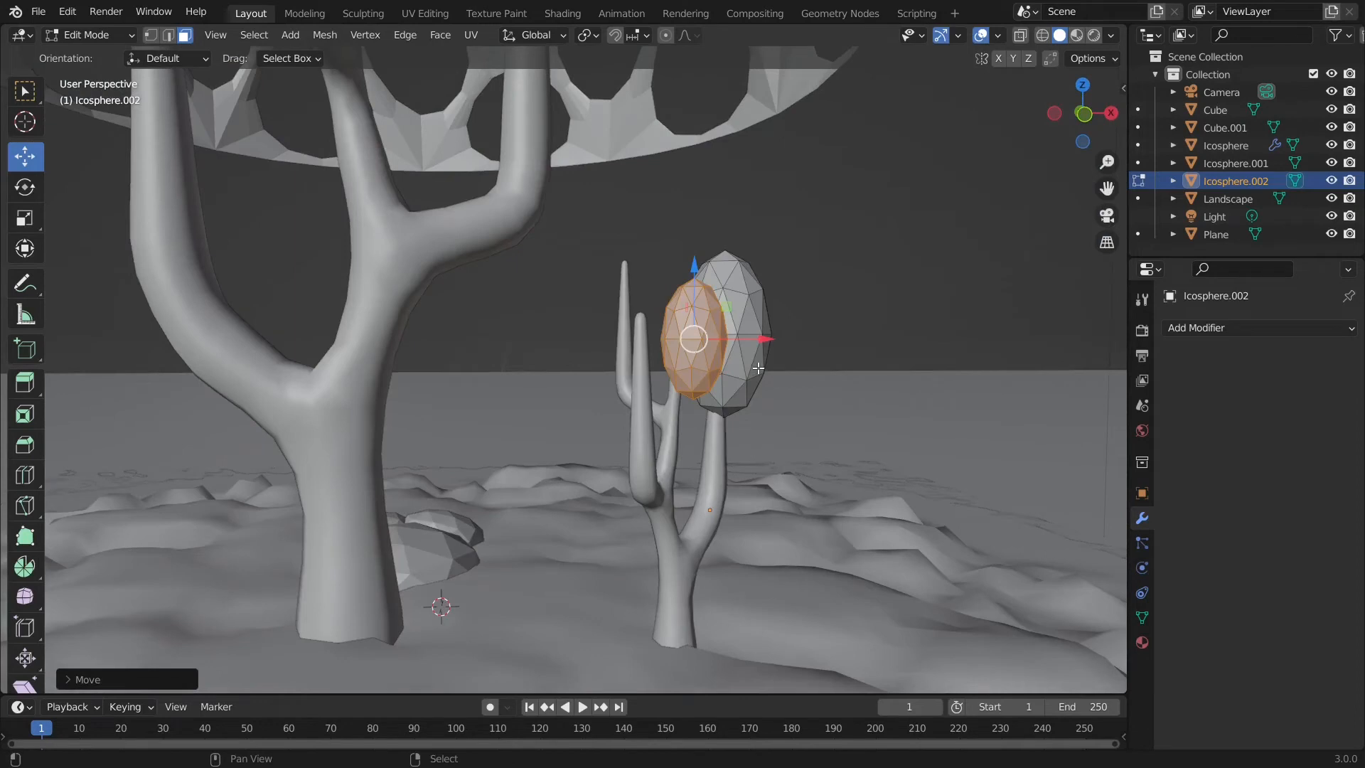
key("shift+d")
left_click(683, 312)
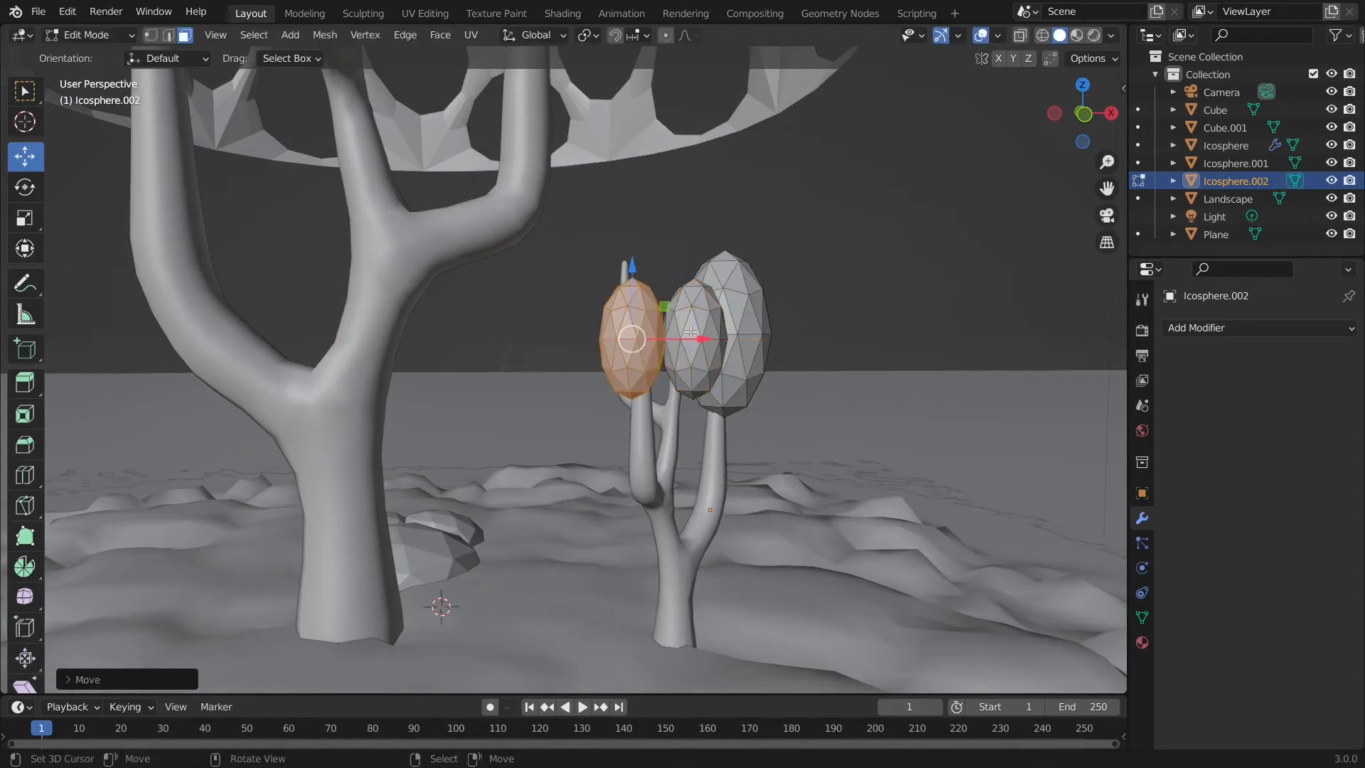
left_click_drag(696, 339, 711, 338)
left_click_drag(648, 290, 648, 278)
key("s")
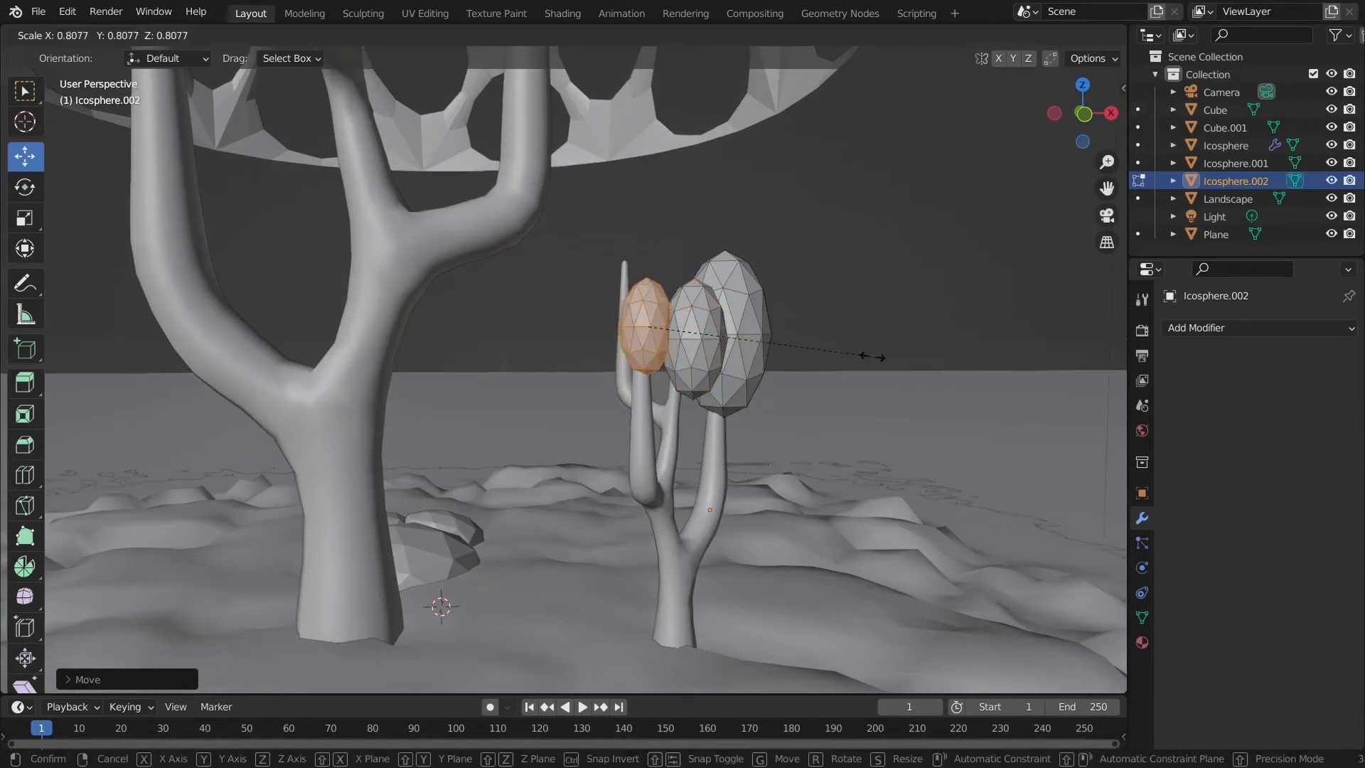
left_click(823, 341)
key("Tab")
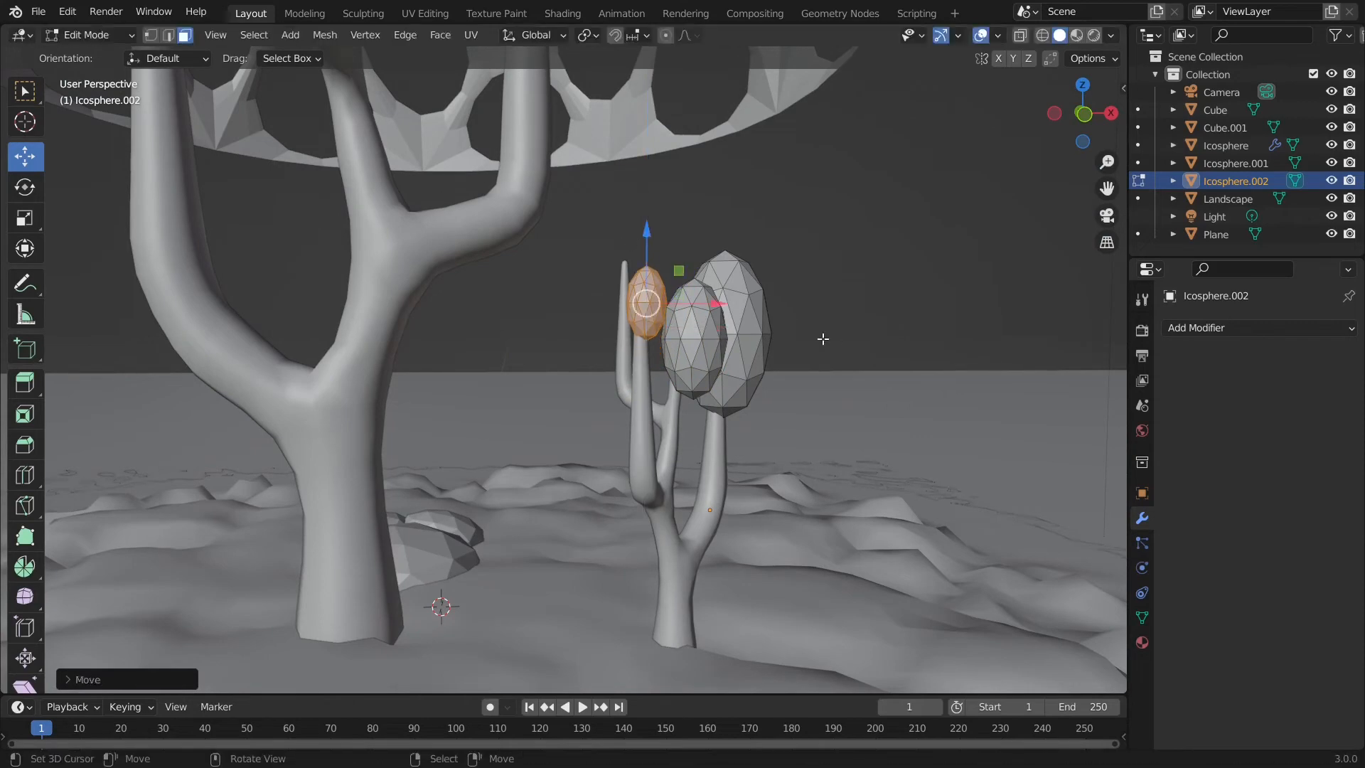
- Shift the new foliage copy along X to center it on its branch and scale it up
key("g")
key("x")
left_click(882, 326)
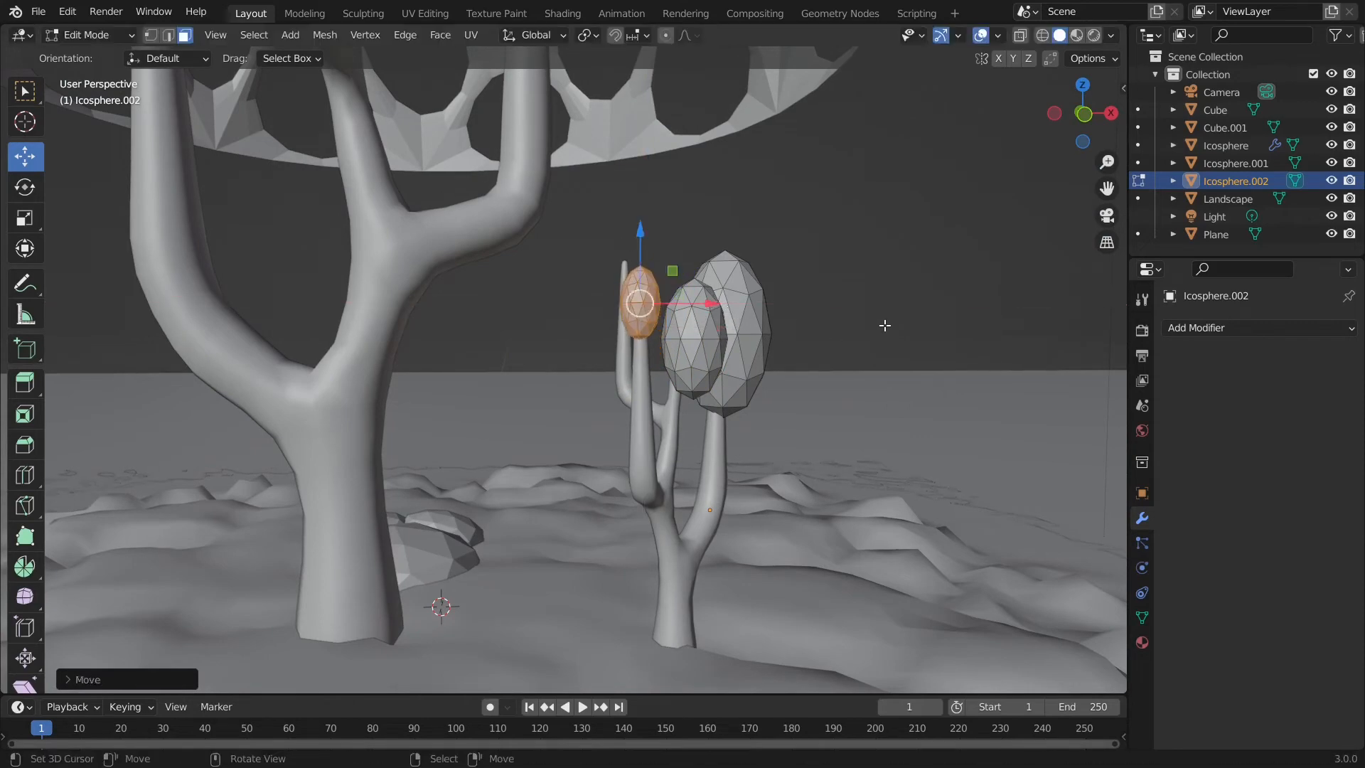
key("s")
left_click(1030, 367)
middle_click_drag(1030, 368, 856, 374)
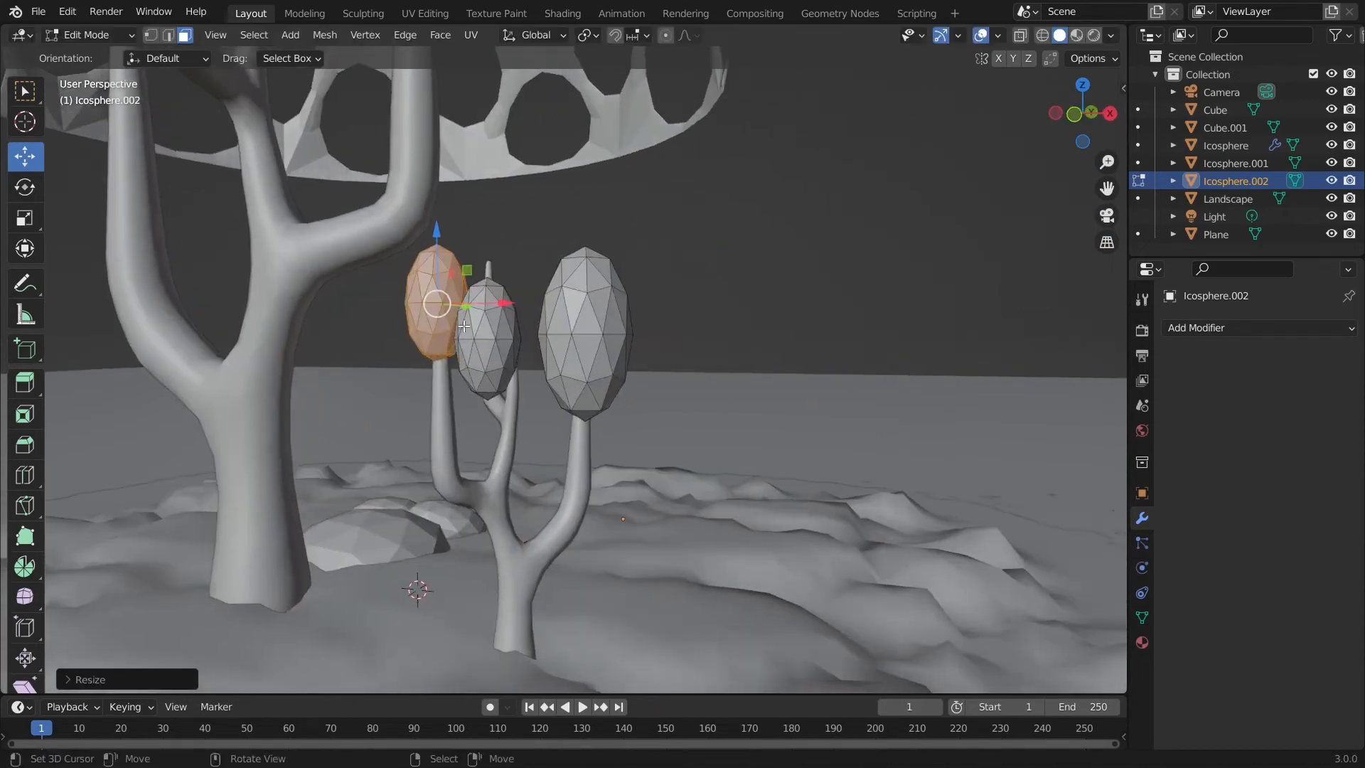
- Select the whole middle foliage shape, scale it down in front view, and lower it onto its branch tip
left_click(462, 321)
key("ctrl+KP_Add")
key("ctrl+KP_Add")
key("ctrl+KP_Add")
key("ctrl+KP_Add")
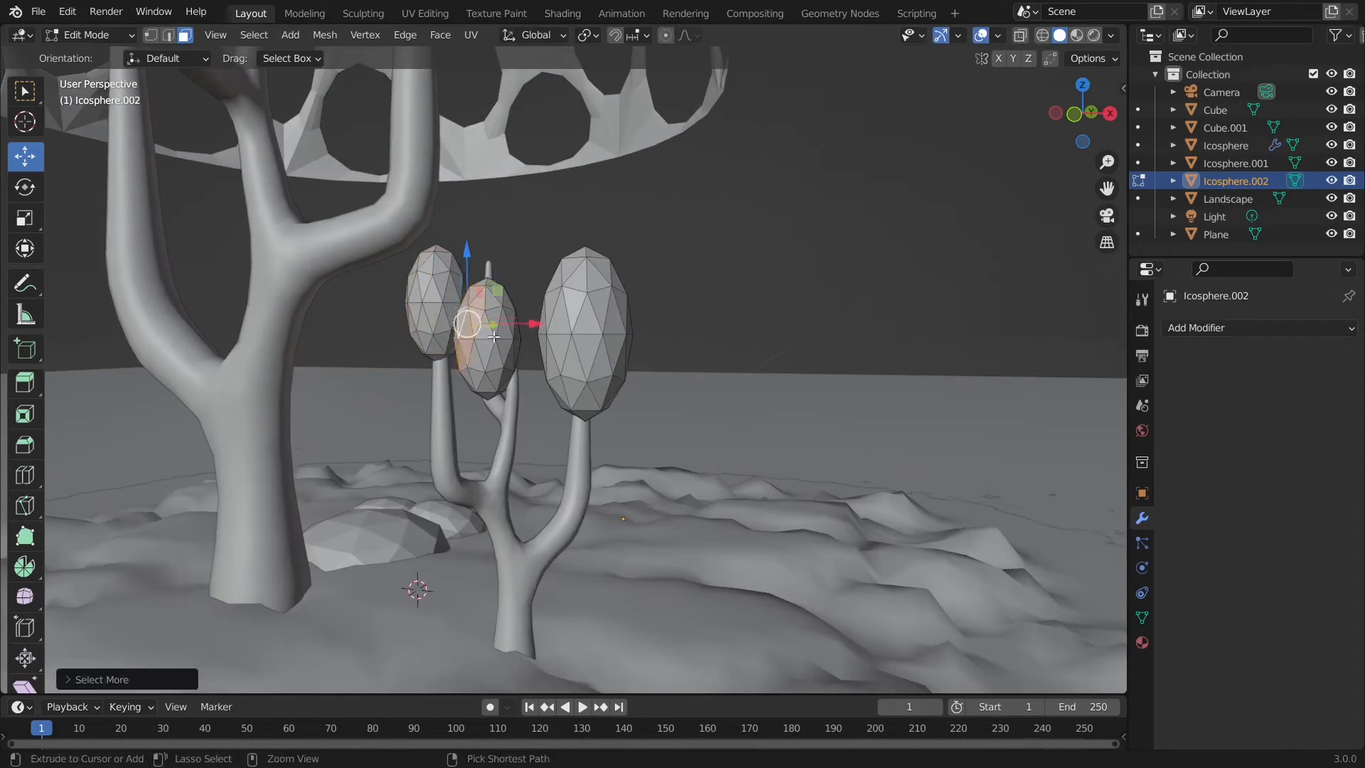
key("KP_1")
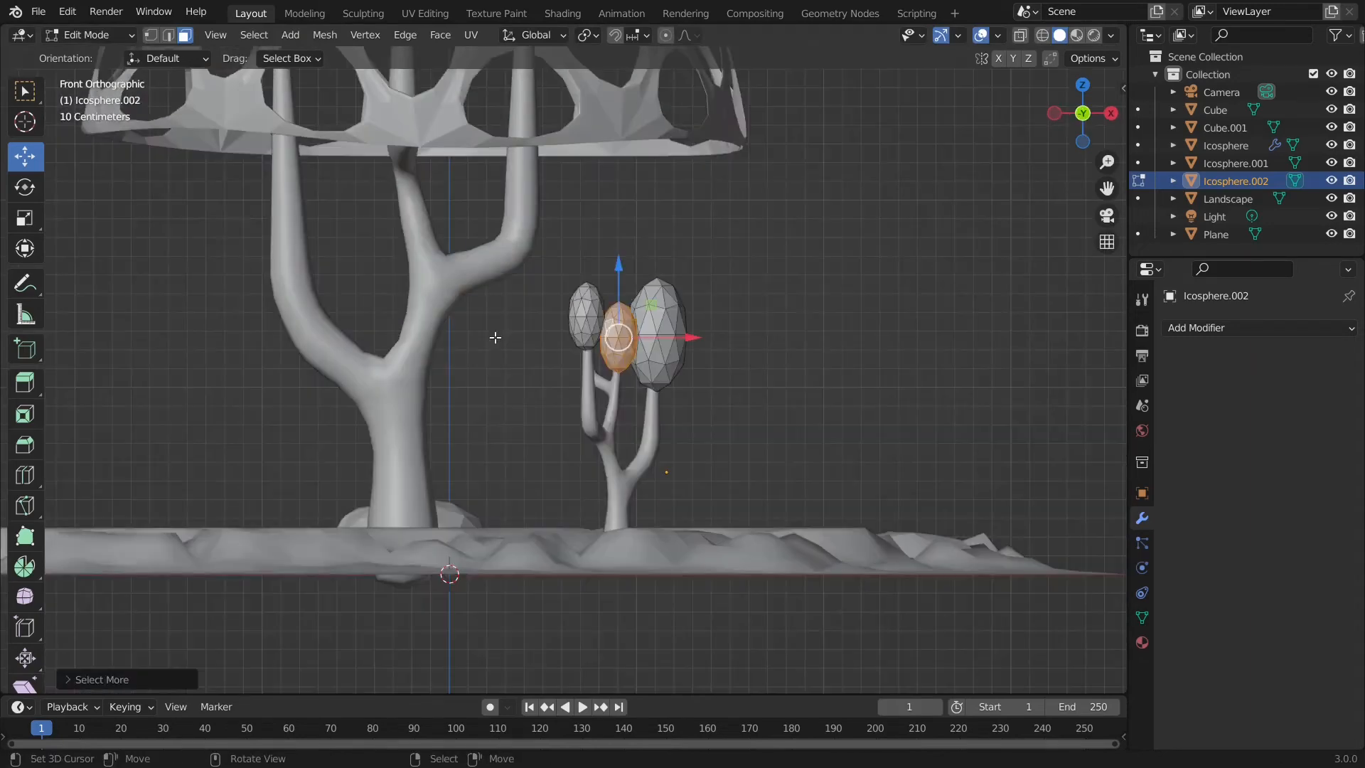
scroll(712, 349, "up", 4)
key("s")
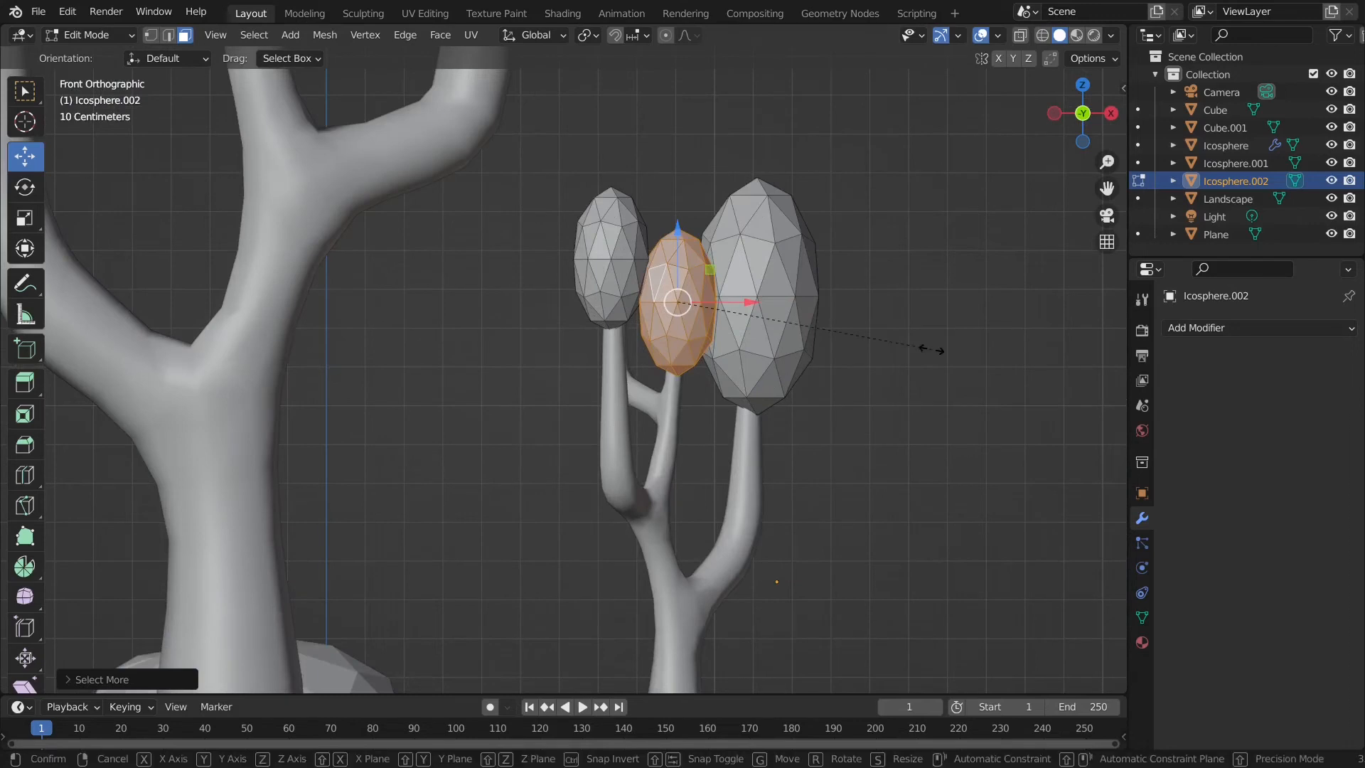
left_click(821, 341)
key("g")
left_click_drag(670, 233, 669, 245)
left_click_drag(754, 312, 751, 313)
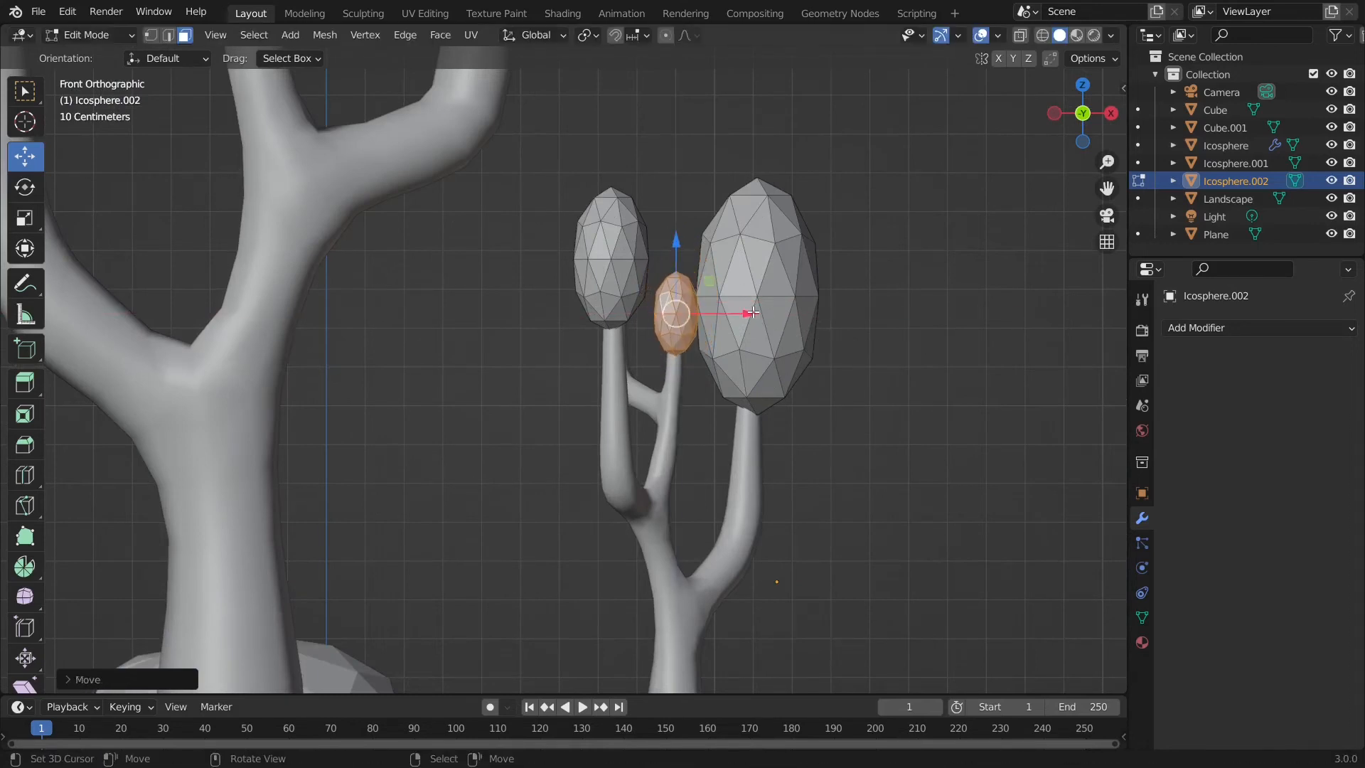
- Select the larger of the two neighbouring foliage shapes, duplicate it along Y toward the bare branch, and scale the copy up
middle_click_drag(679, 274, 637, 281)
scroll(638, 281, "down", 8)
middle_click_drag(547, 329, 458, 346)
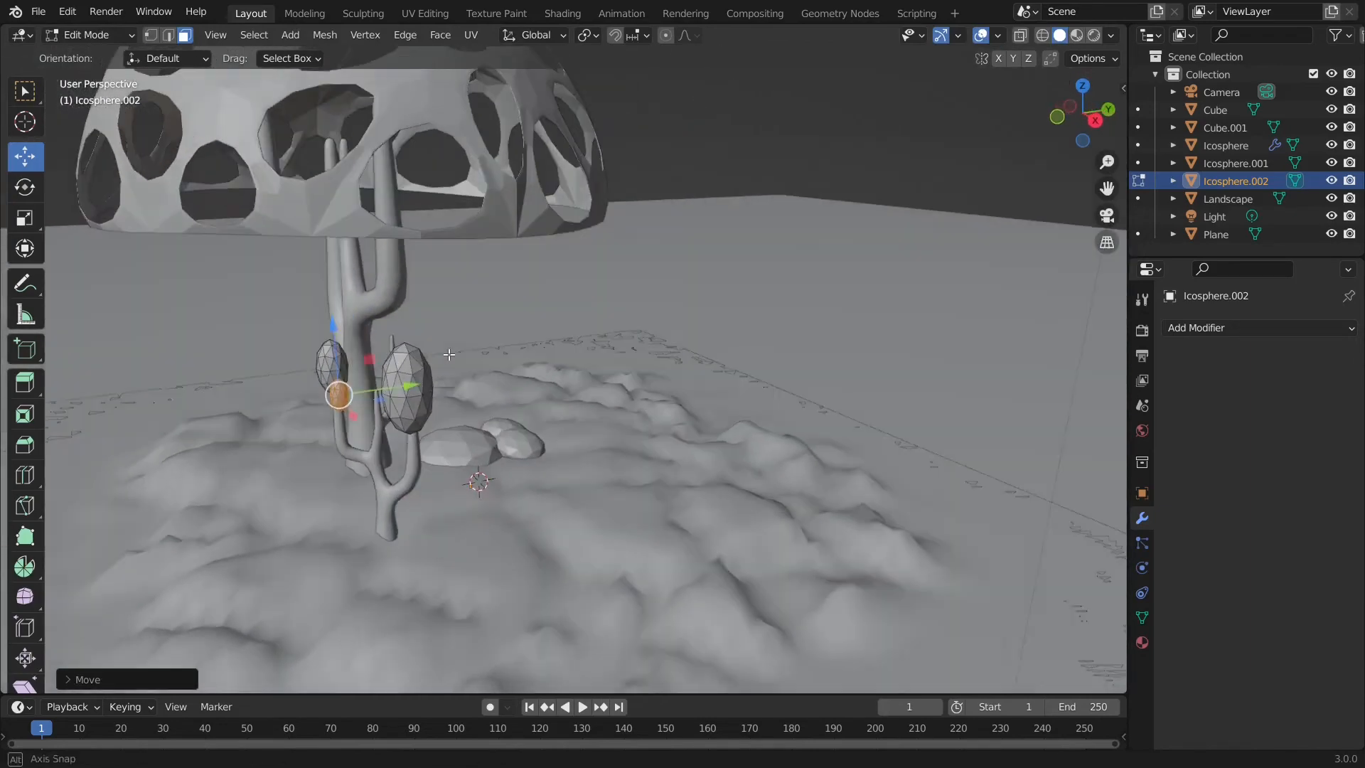
scroll(459, 347, "up", 4)
right_click(117, 329)
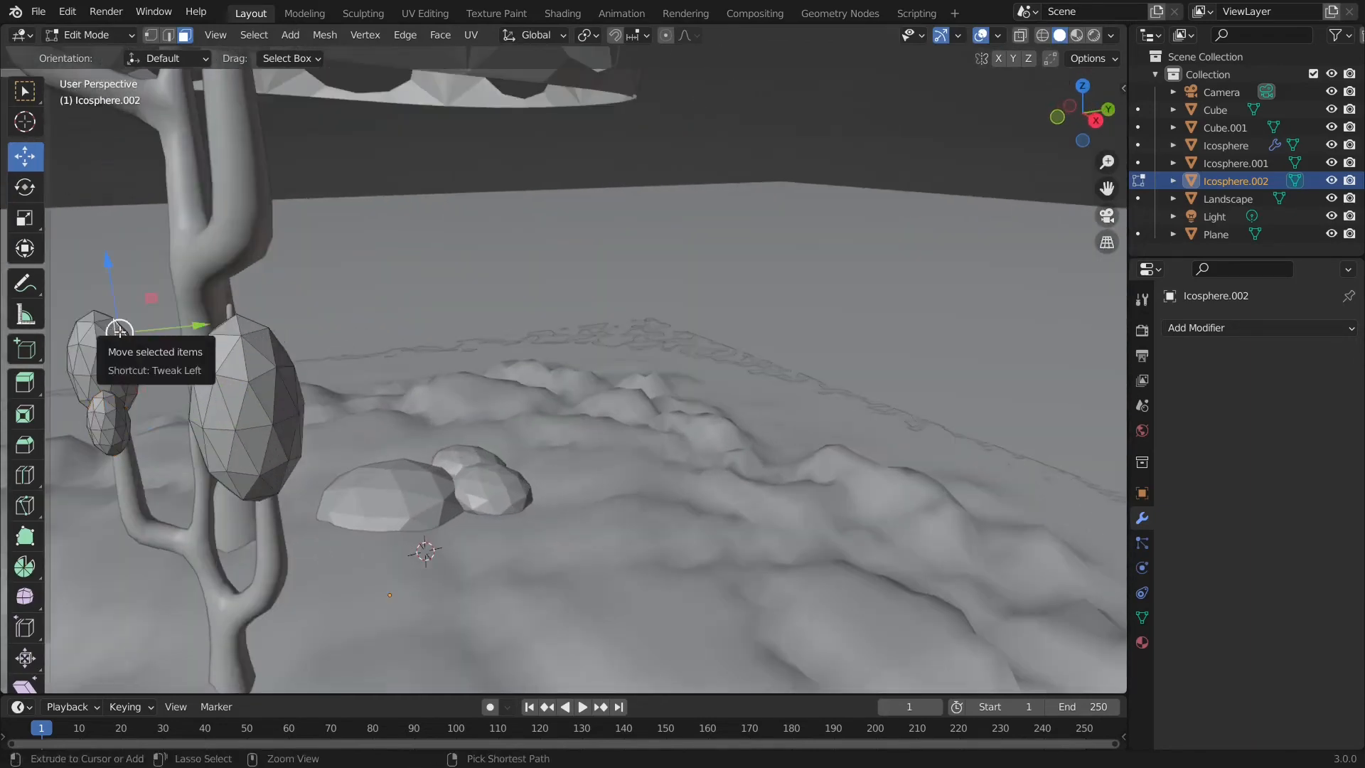
key("ctrl+KP_Add")
key("ctrl+KP_Add")
key("ctrl+KP_Add")
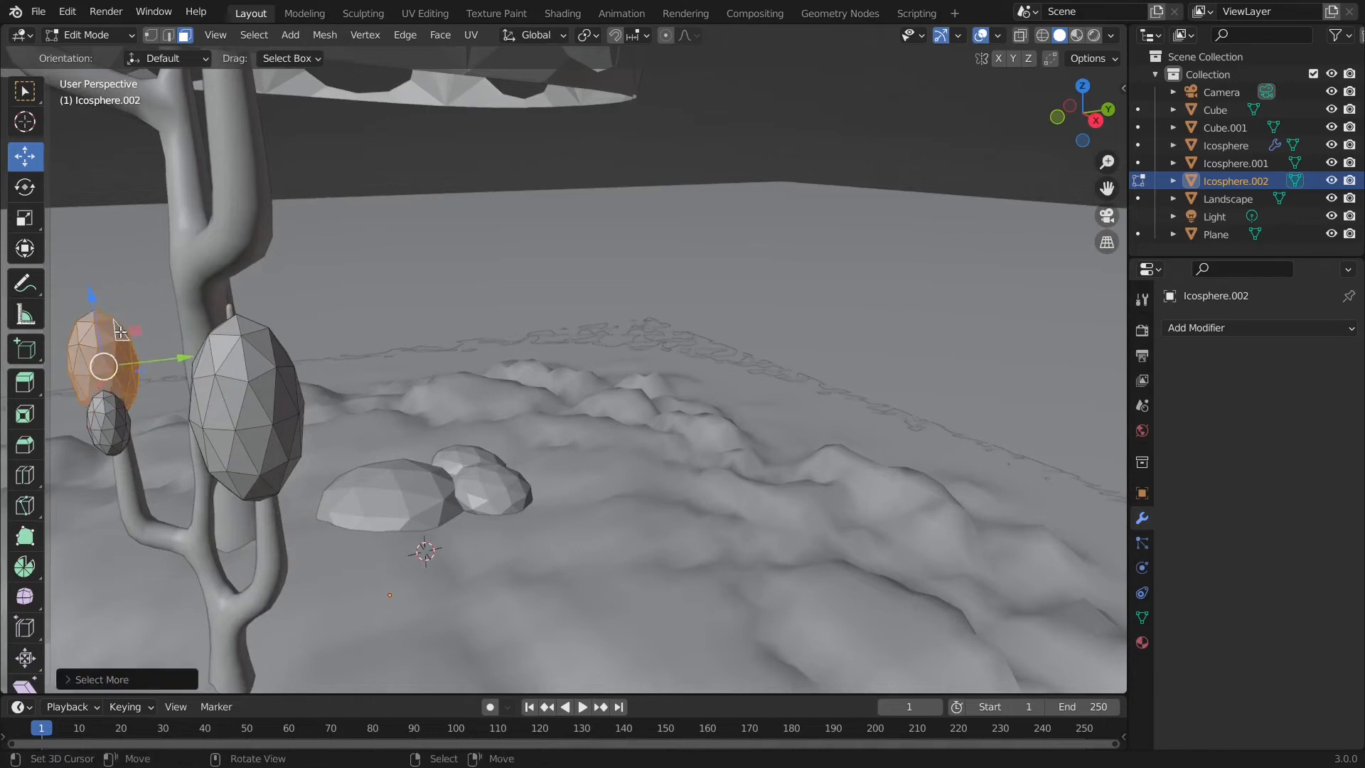
key("KP_3")
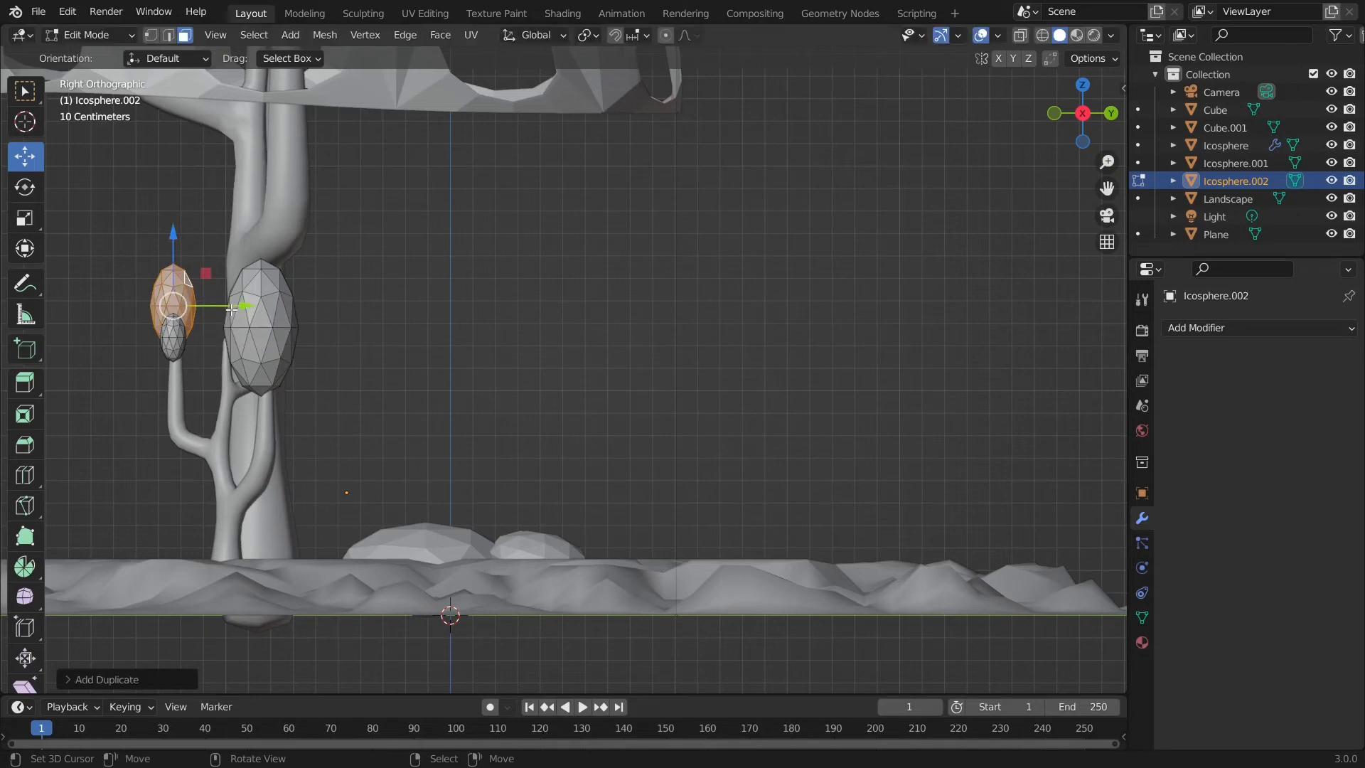
key("shift+d")
left_click_drag(290, 308, 293, 309)
key("s")
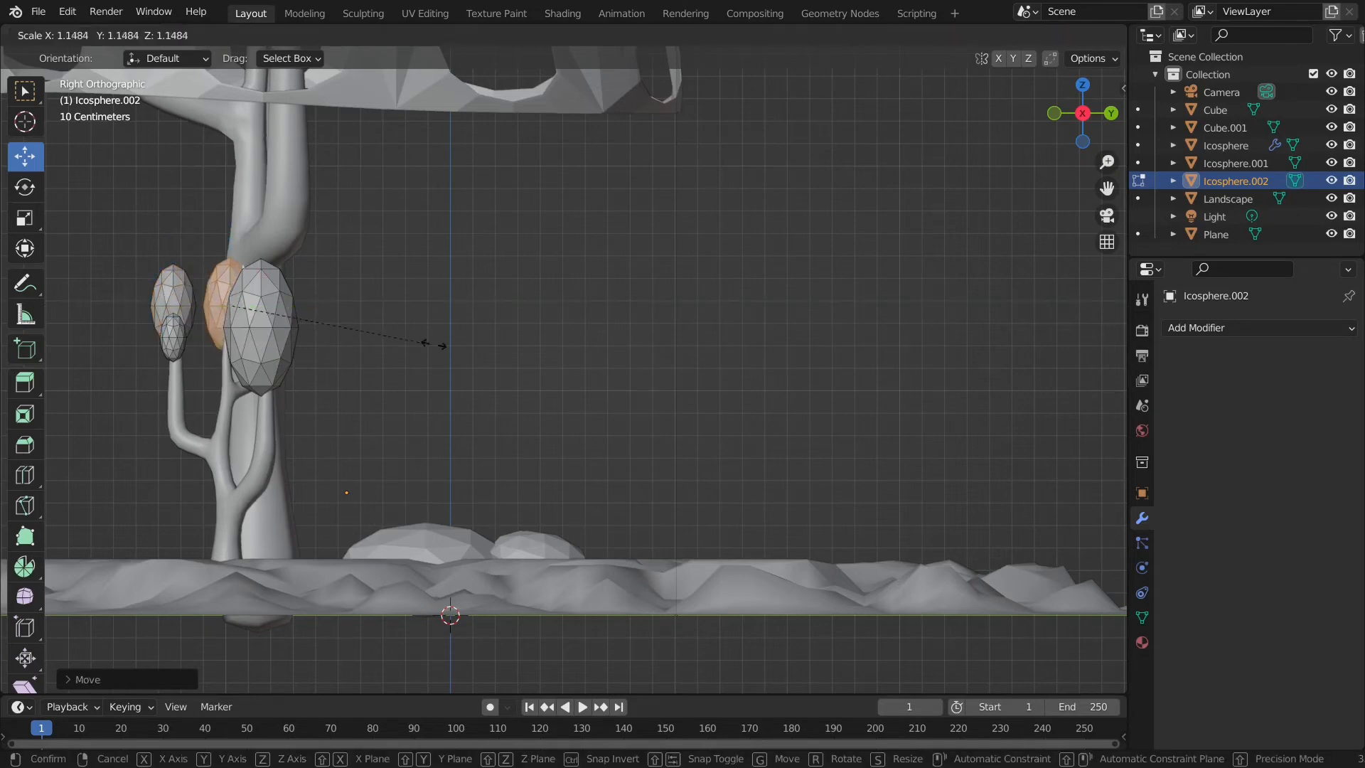
left_click(471, 360)
- Raise the enlarged foliage copy and align it over the tip of the tall rear branch, adjusting it from several angles
middle_click_drag(463, 362, 315, 384)
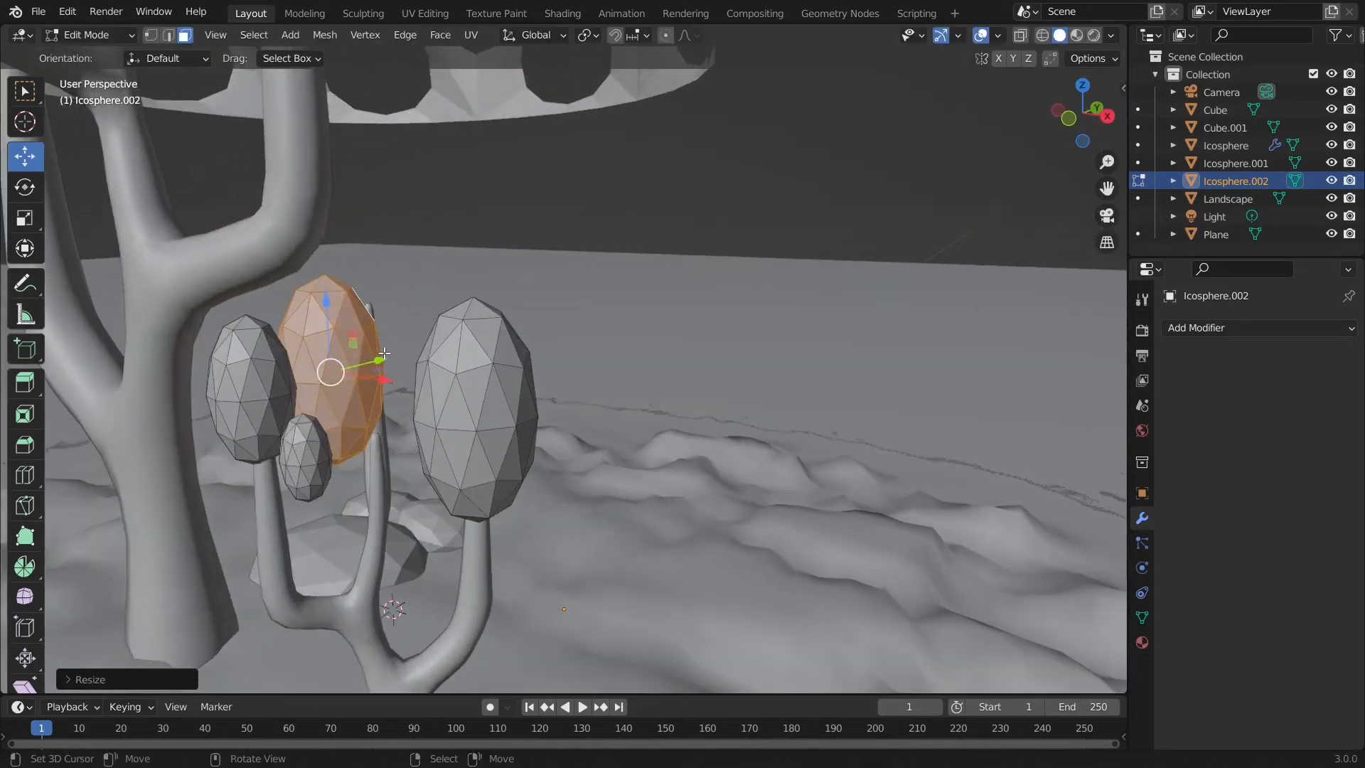
left_click_drag(382, 359, 427, 334)
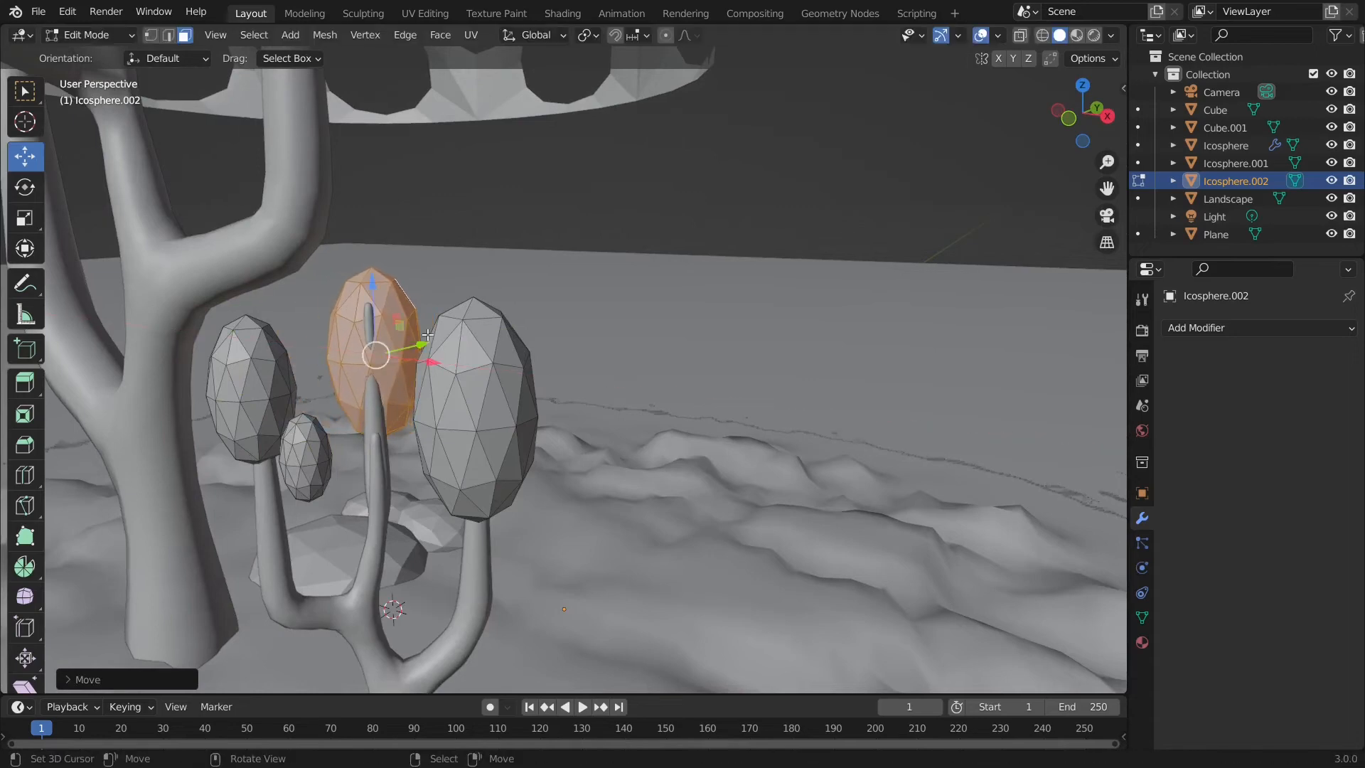
left_click_drag(373, 287, 346, 221)
middle_click_drag(419, 276, 376, 313)
left_click_drag(356, 333, 340, 338)
middle_click_drag(390, 365, 561, 353)
left_click_drag(641, 320, 655, 320)
middle_click_drag(667, 351, 788, 323)
left_click_drag(850, 241, 869, 247)
middle_click_drag(869, 246, 1166, 279)
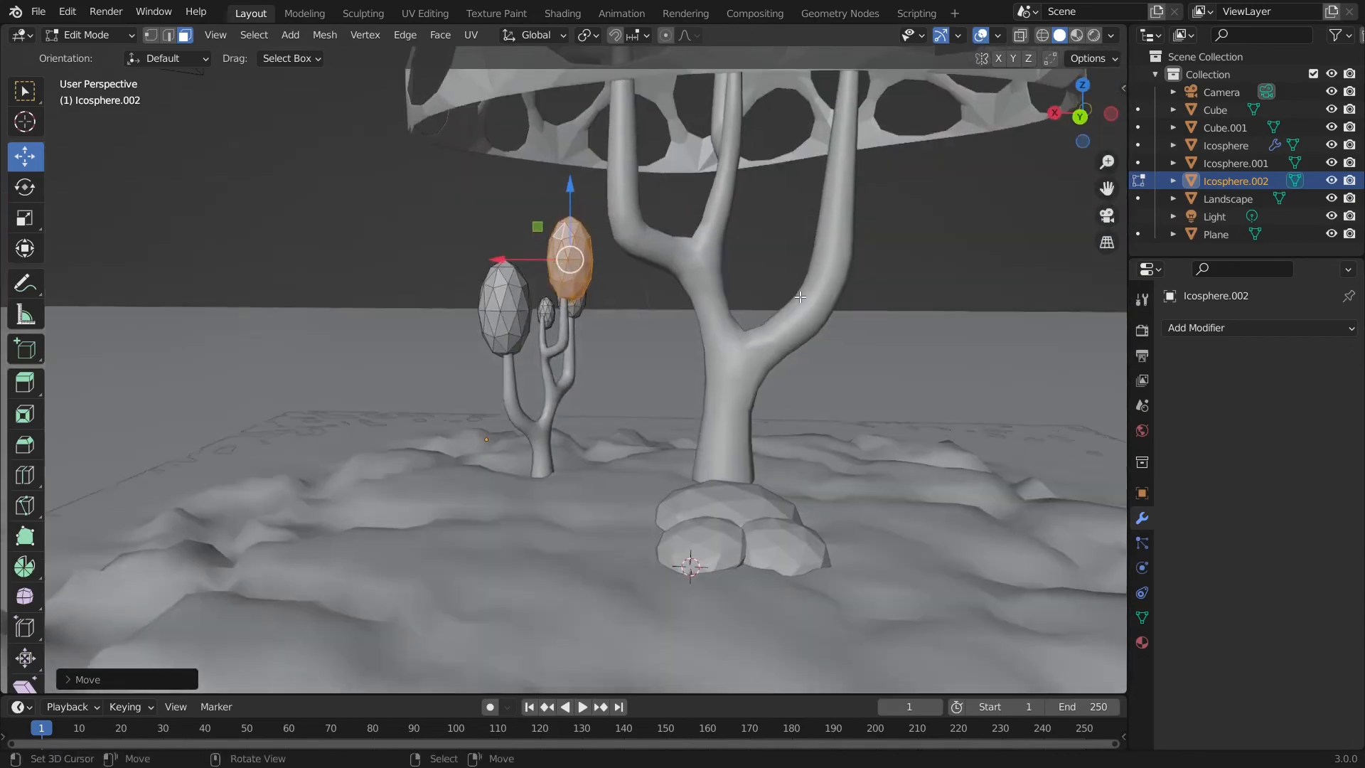
- Deselect the foliage and inspect the small tree and the overall scene from several angles
scroll(697, 301, "down", 5)
middle_click_drag(711, 330, 434, 334)
right_click(770, 201)
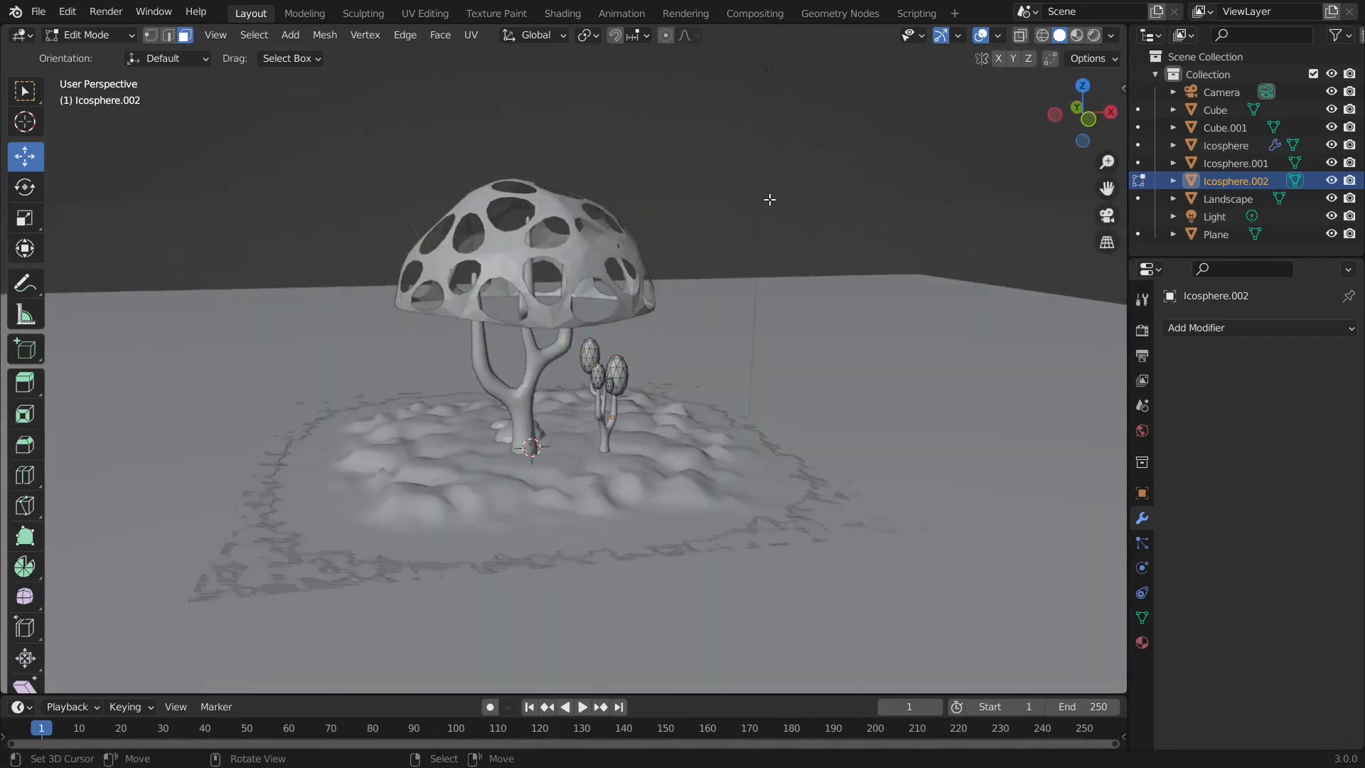
scroll(766, 203, "down", 5)
middle_click_drag(711, 264, 551, 373)
scroll(556, 378, "up", 4)
scroll(556, 379, "up", 4)
middle_click_drag(546, 419, 514, 409)
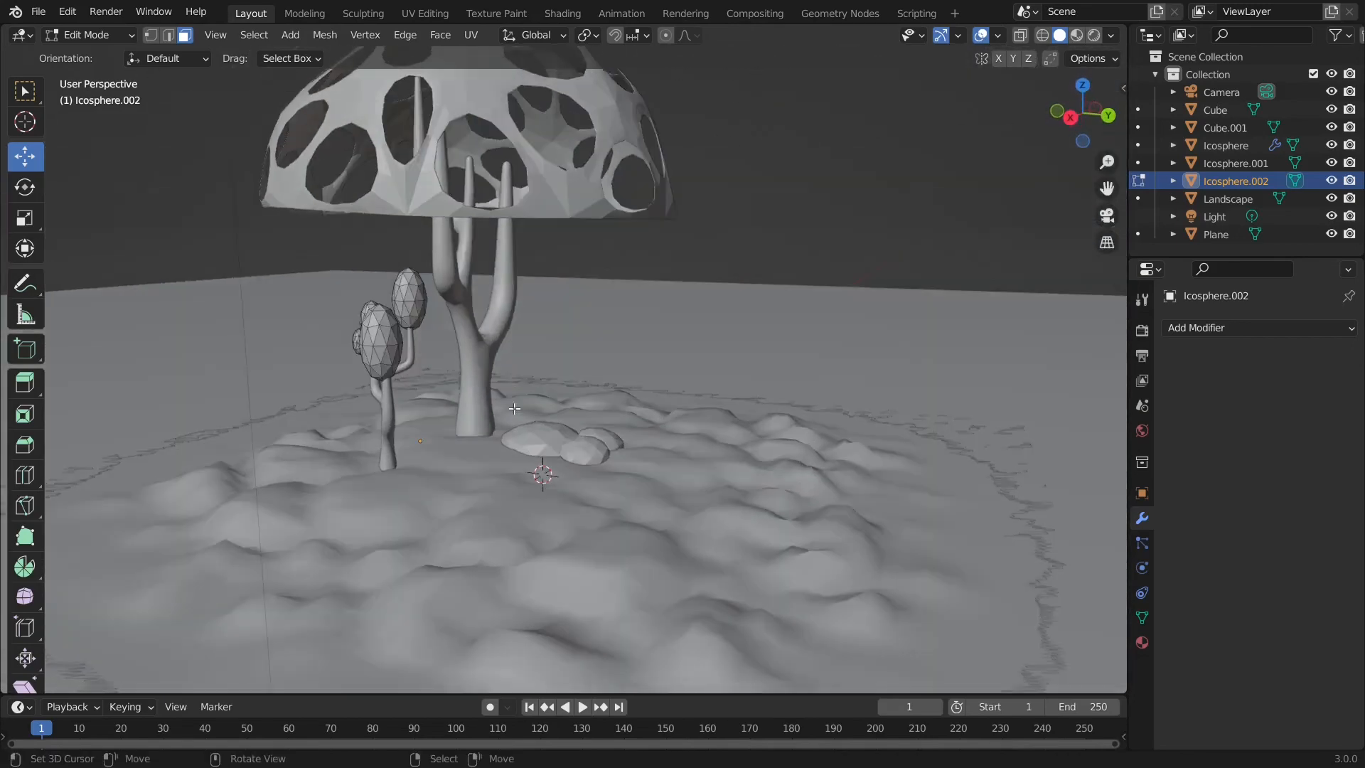
- Leave Edit Mode, duplicate the low-poly rock cluster beside the large trunk, and move the copy about 1.1 m along X
key("Tab")
left_click(532, 432)
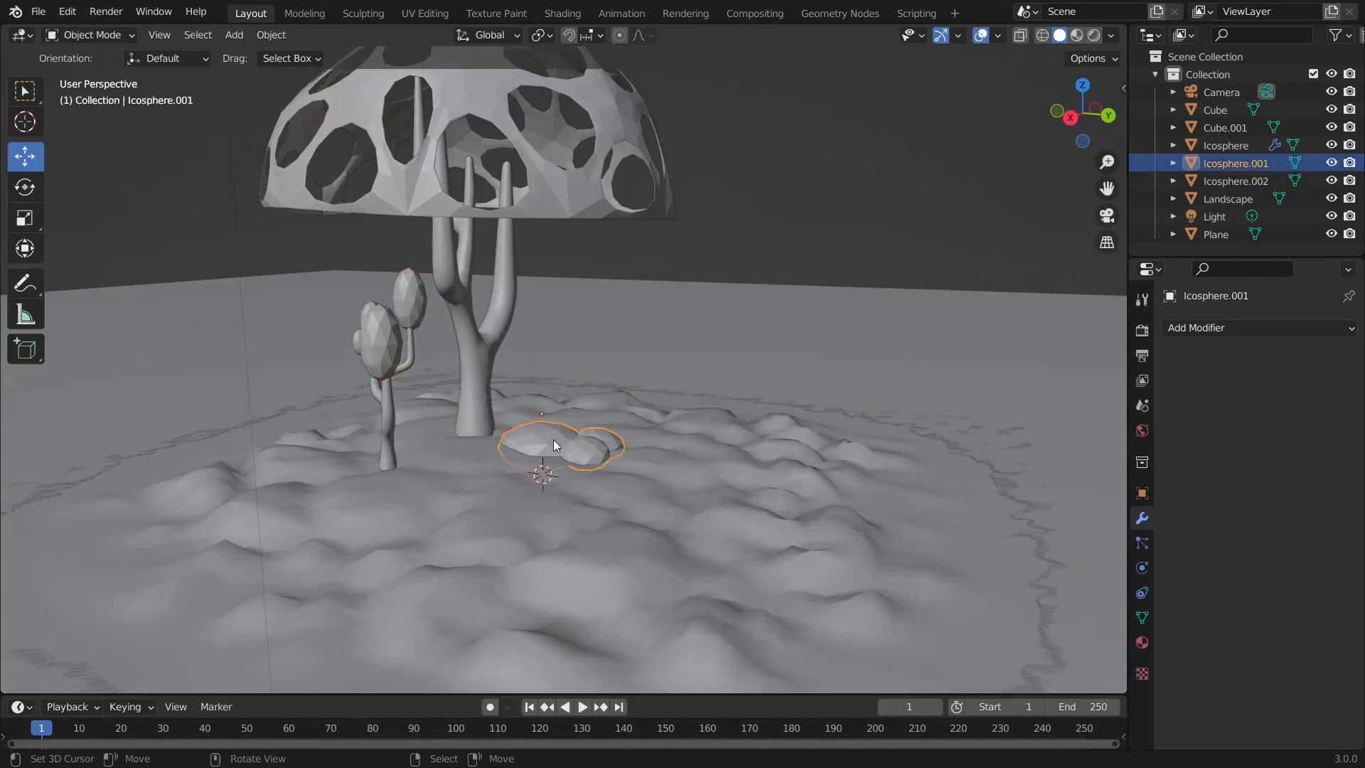
key("shift+d")
right_click(615, 445)
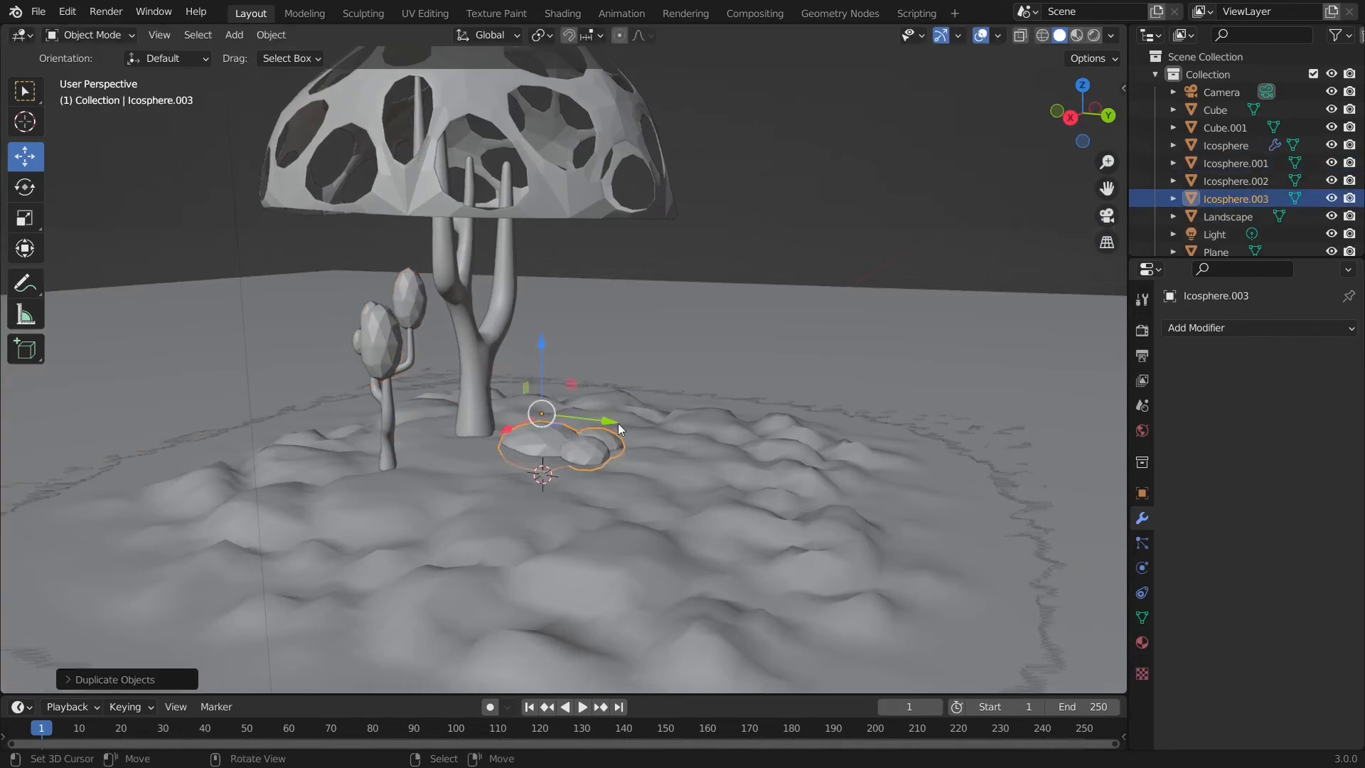
key("g")
key("x")
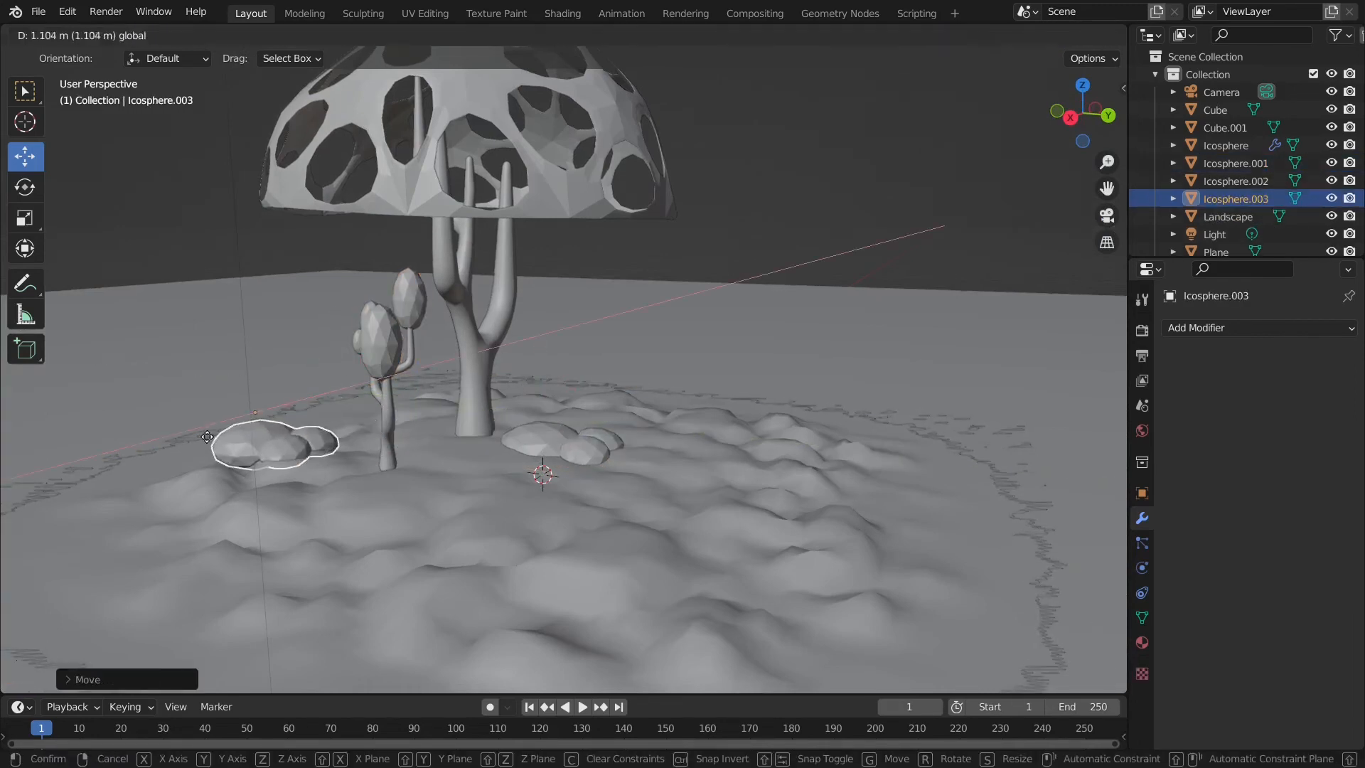
left_click(207, 437)
- Scale up the copied rock cluster behind the small tree, raise it along Z, and check its placement from several angles
key("s")
left_click(553, 501)
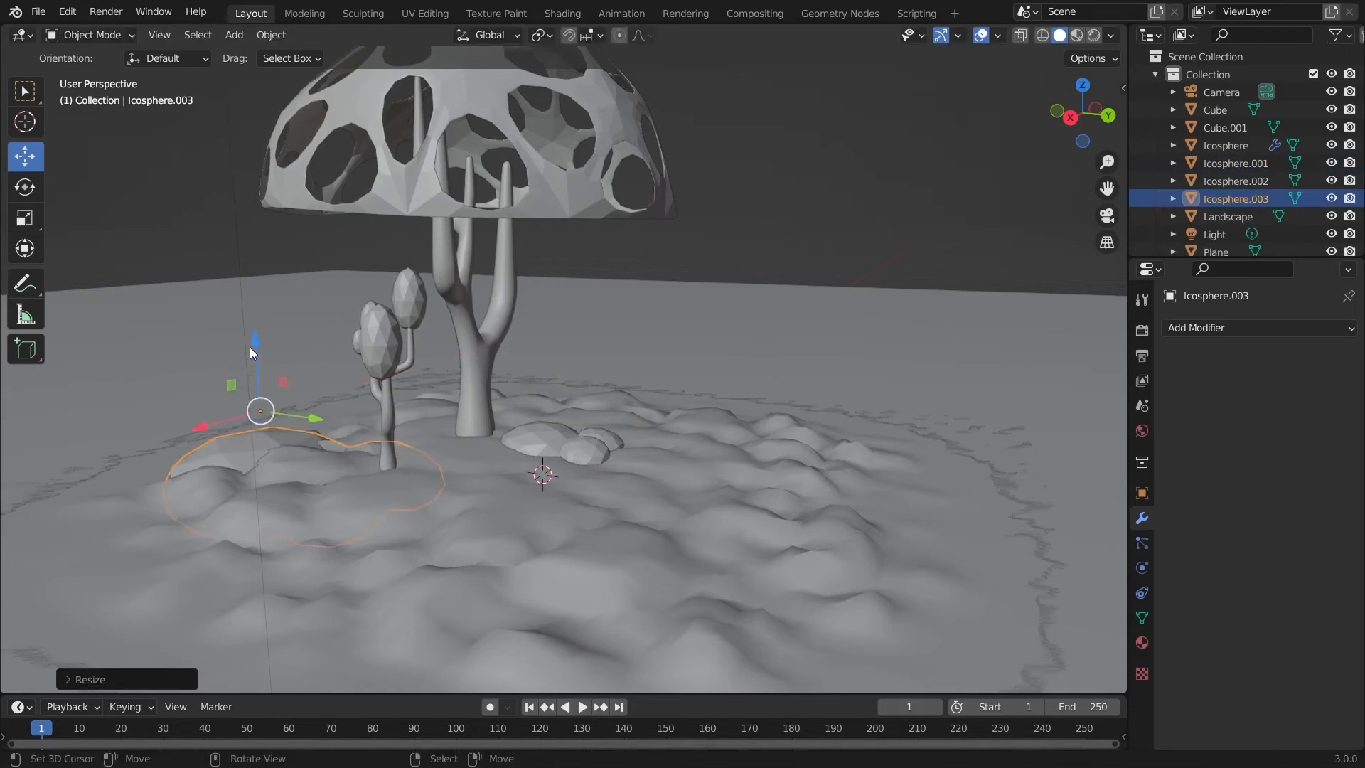
left_click_drag(254, 344, 254, 325)
middle_click_drag(507, 411, 685, 436)
scroll(685, 439, "down", 4)
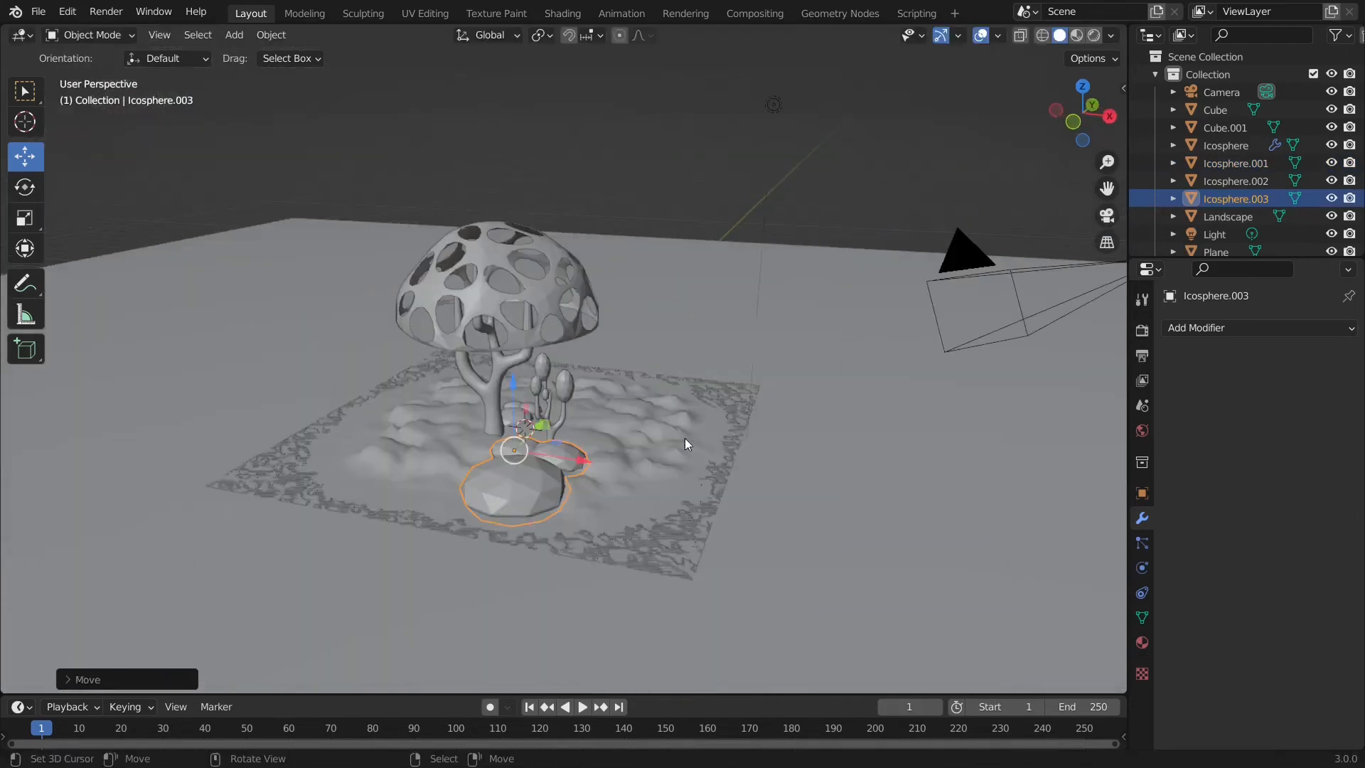
left_click(832, 288)
middle_click_drag(832, 288, 630, 282)
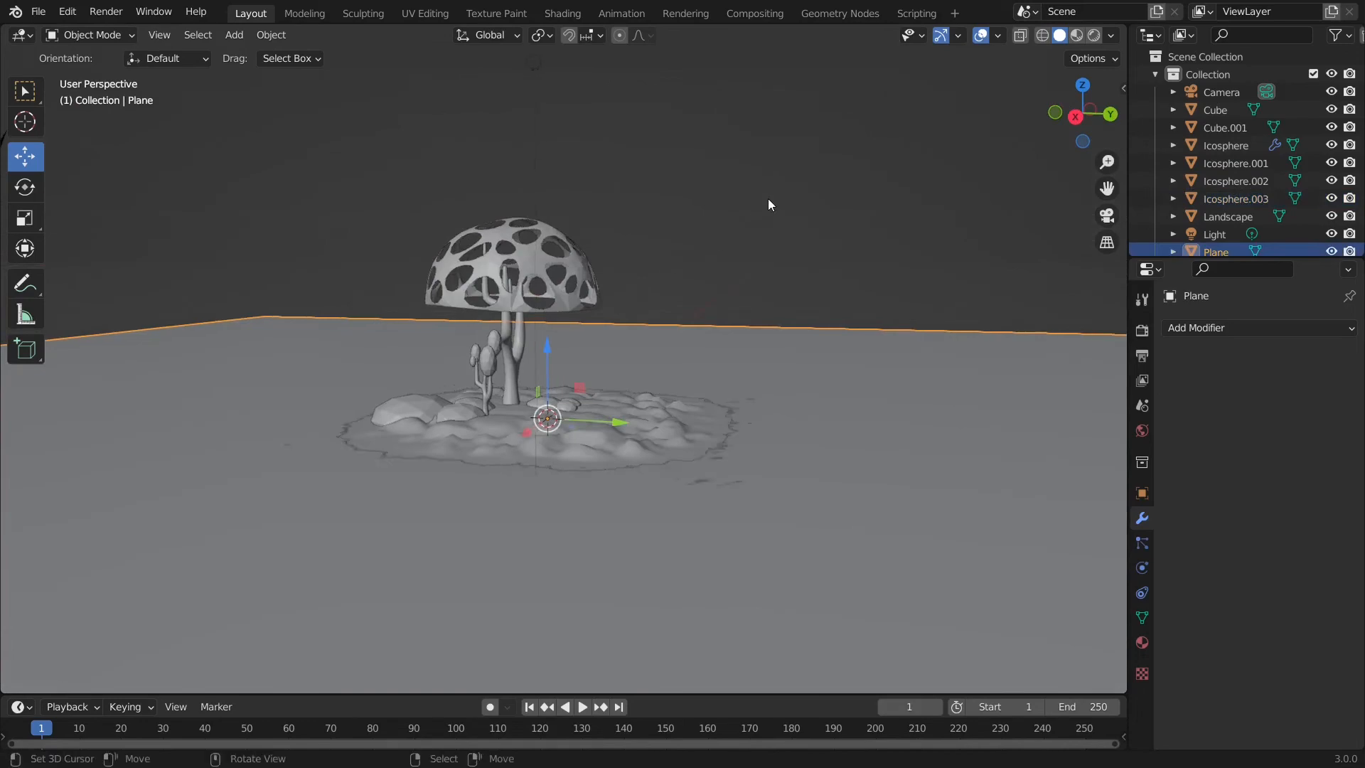
middle_click_drag(768, 207, 542, 211)
scroll(732, 223, "up", 5)
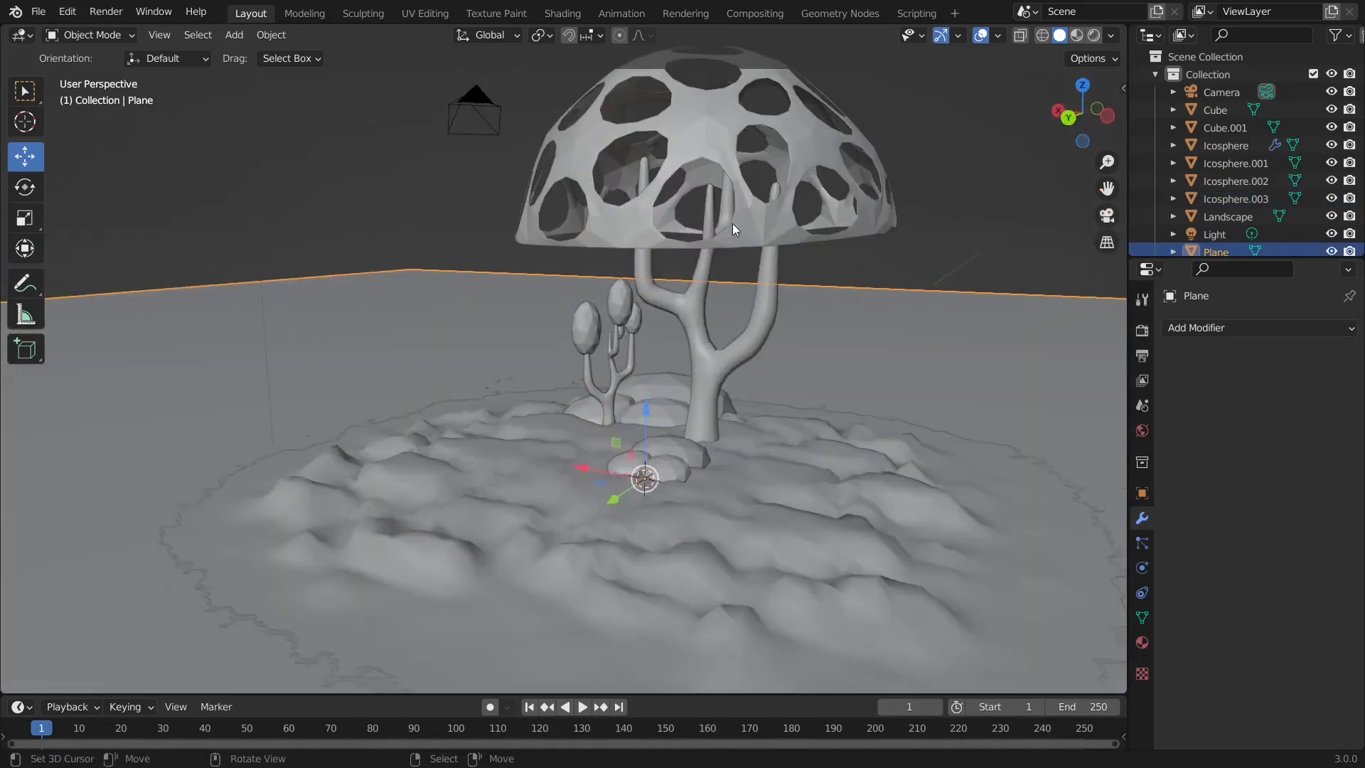
- Select the perforated dome, test subdivision viewport level 3, return it to 2, and try a wireframe offset of 1
left_click(737, 165)
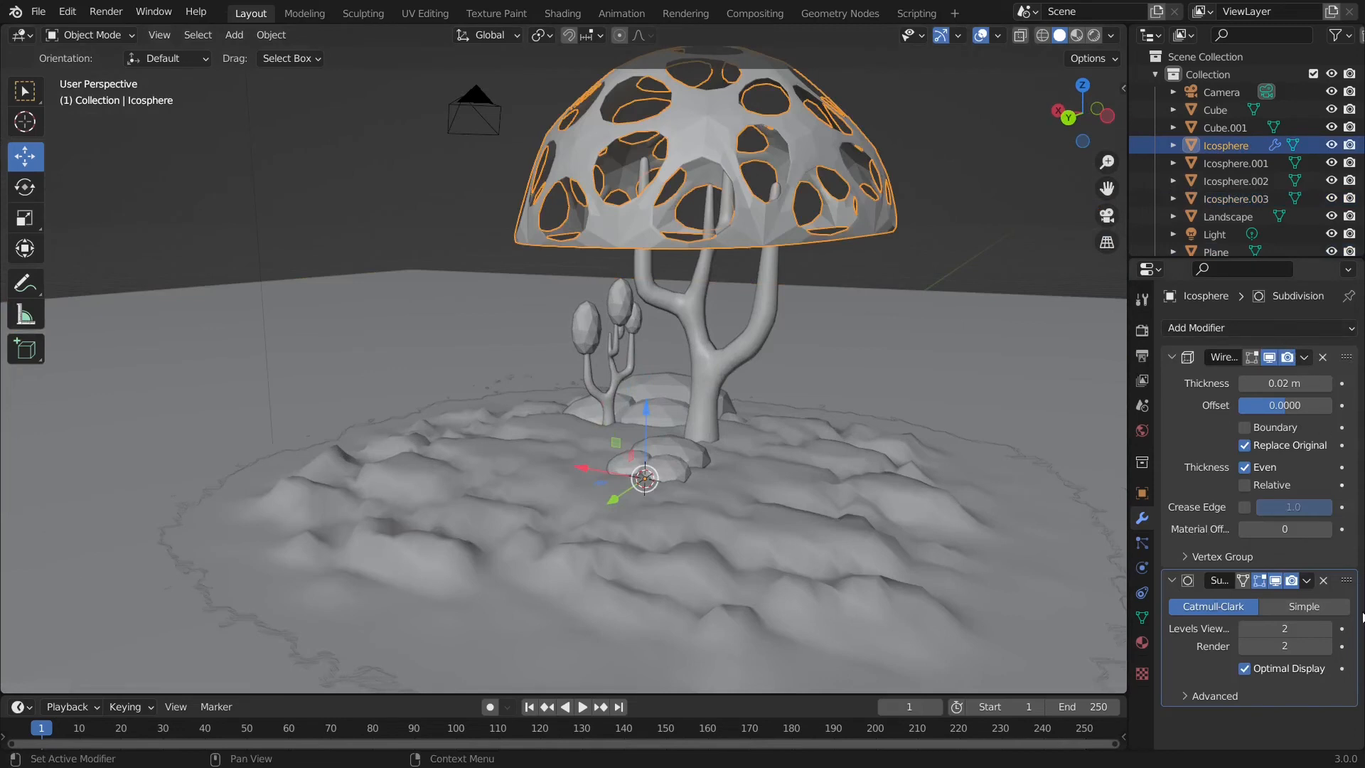
left_click(1329, 630)
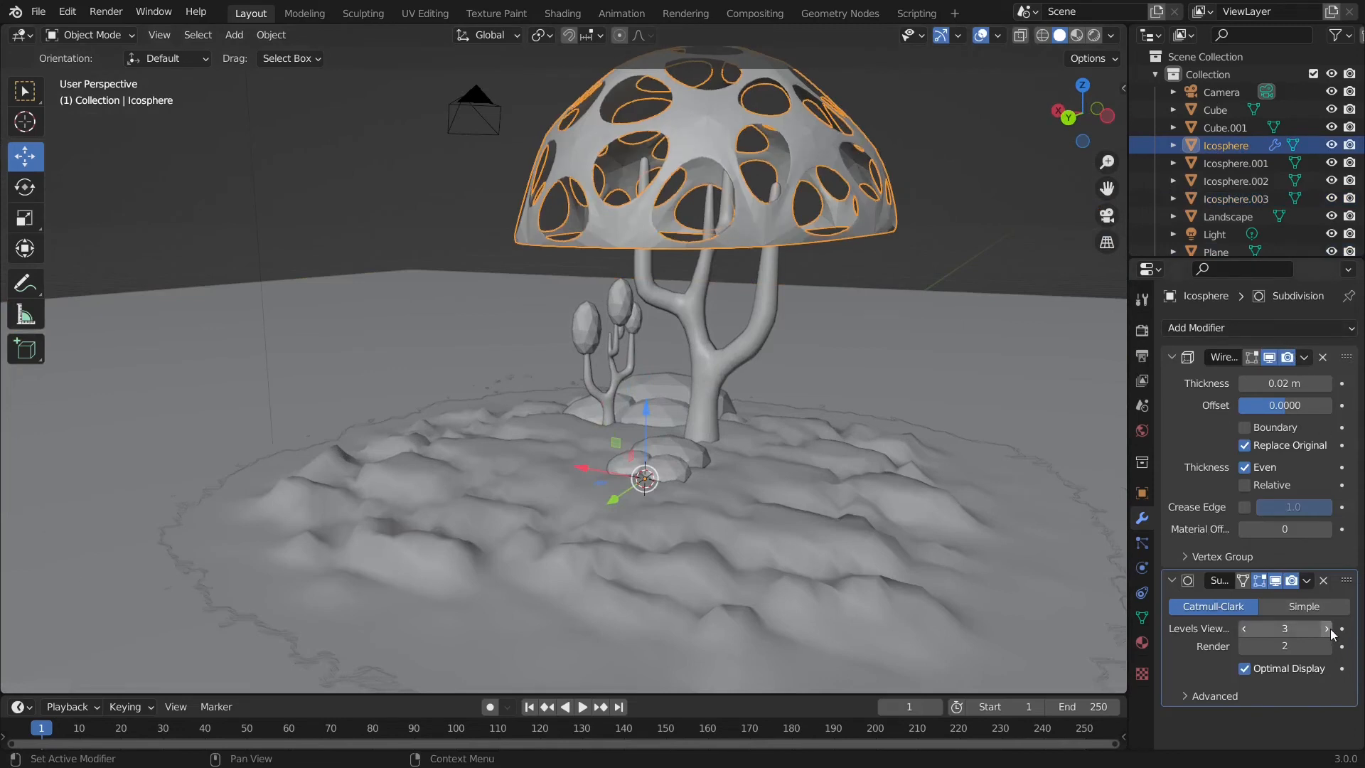
left_click(1243, 629)
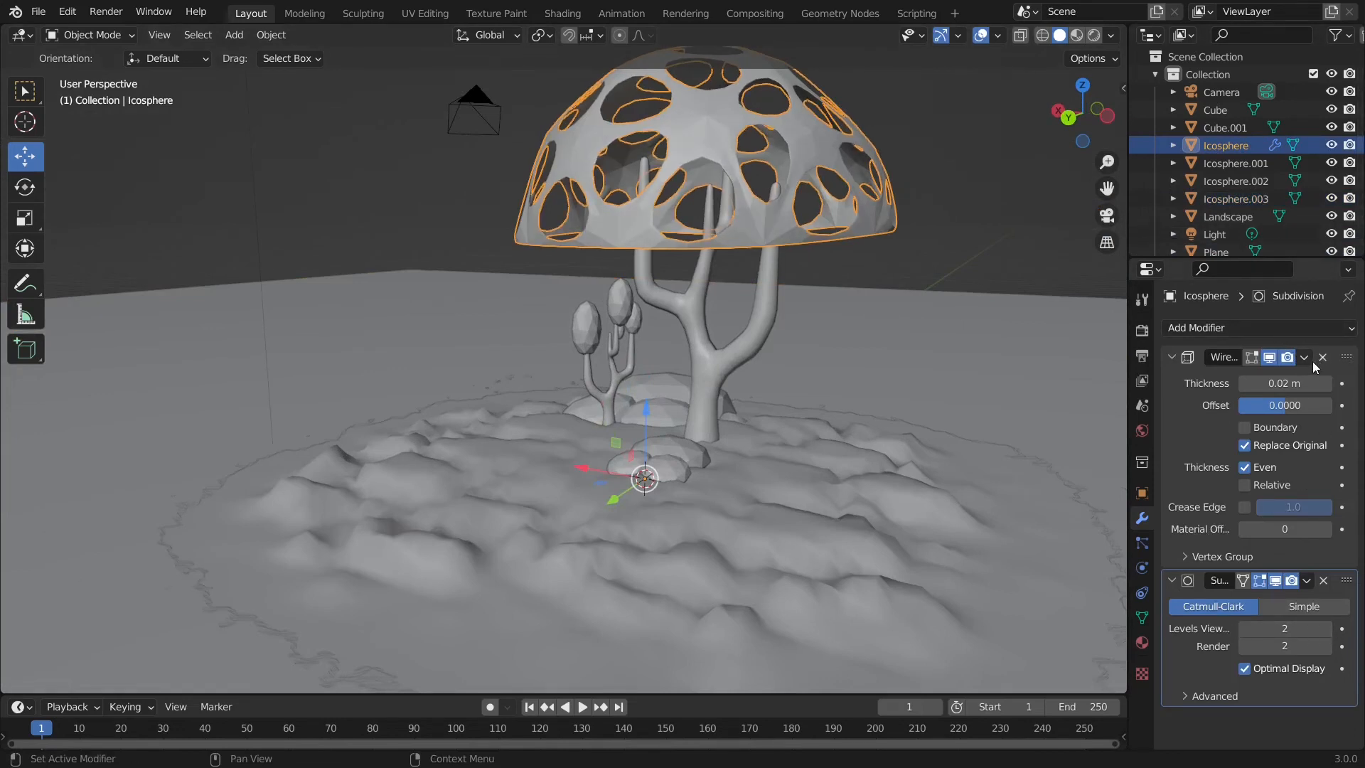
left_click_drag(1272, 412, 1329, 413)
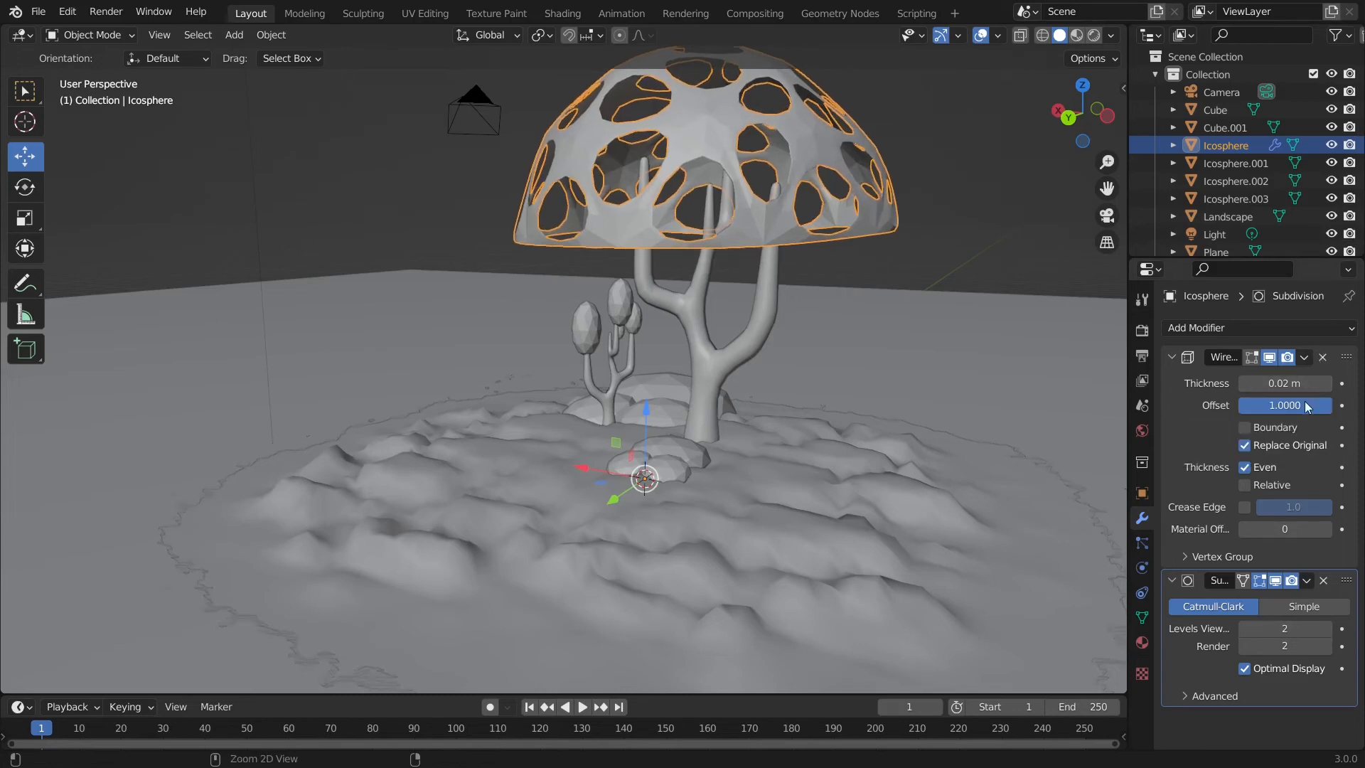
- Apply the dome's Wireframe modifier and its Subdivision modifier
left_click(1304, 357)
left_click(1275, 377)
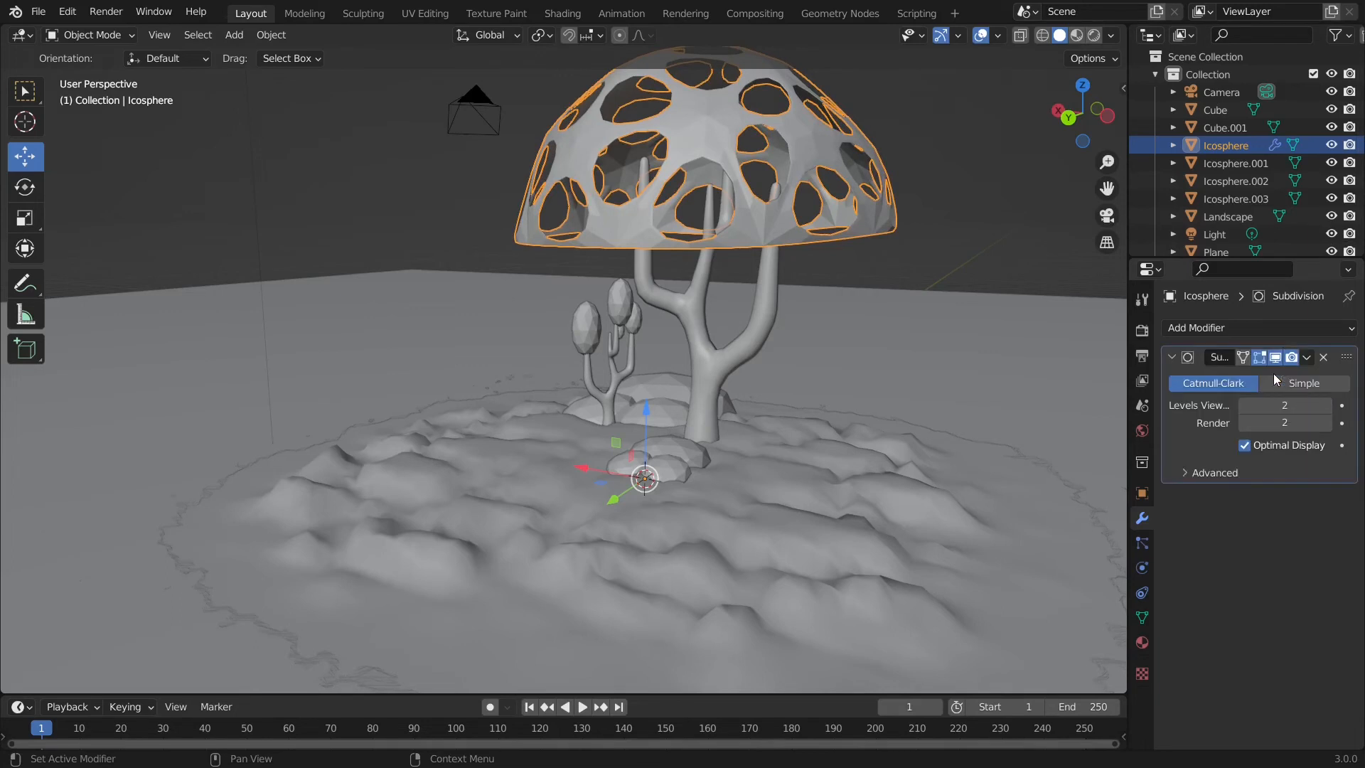
left_click(1307, 357)
left_click(1275, 378)
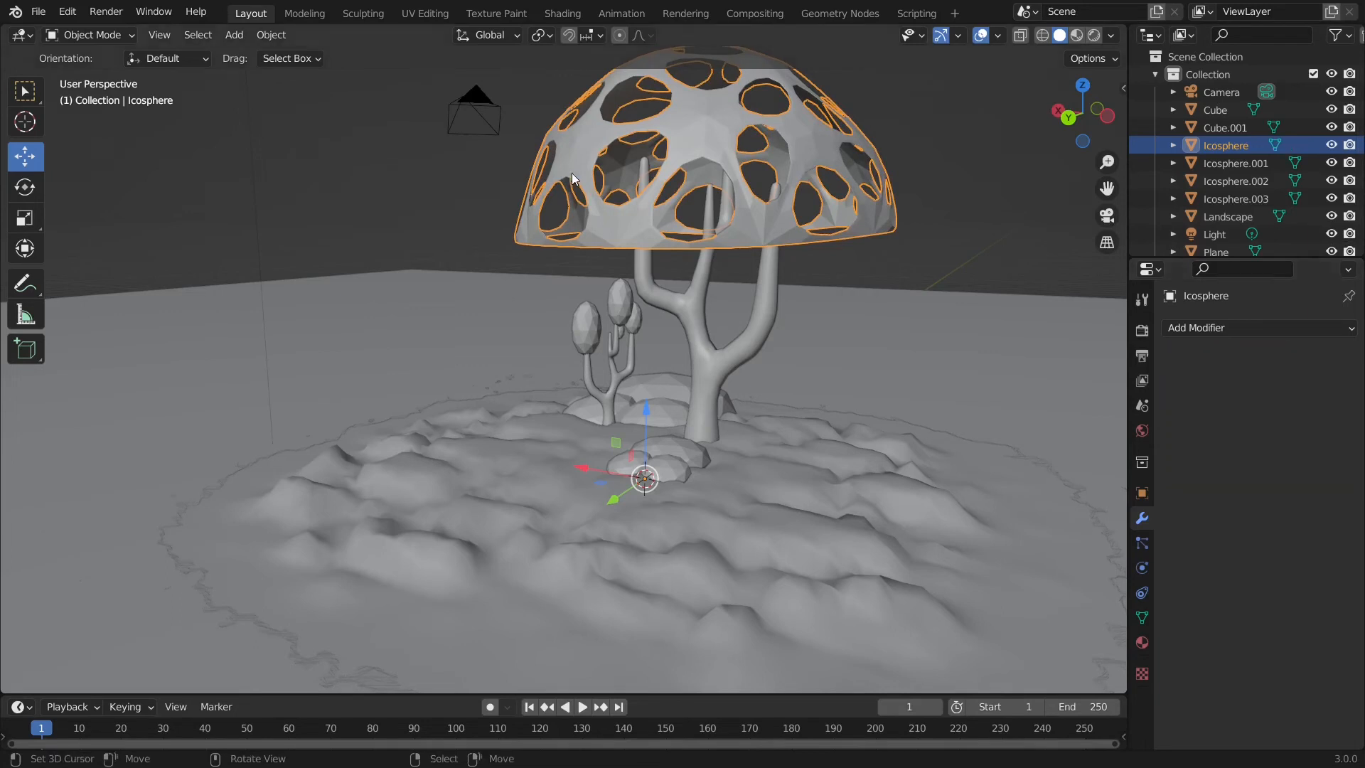
- Select all faces of the dome, shade them smooth, and return to Object Mode
key("Tab")
key("a")
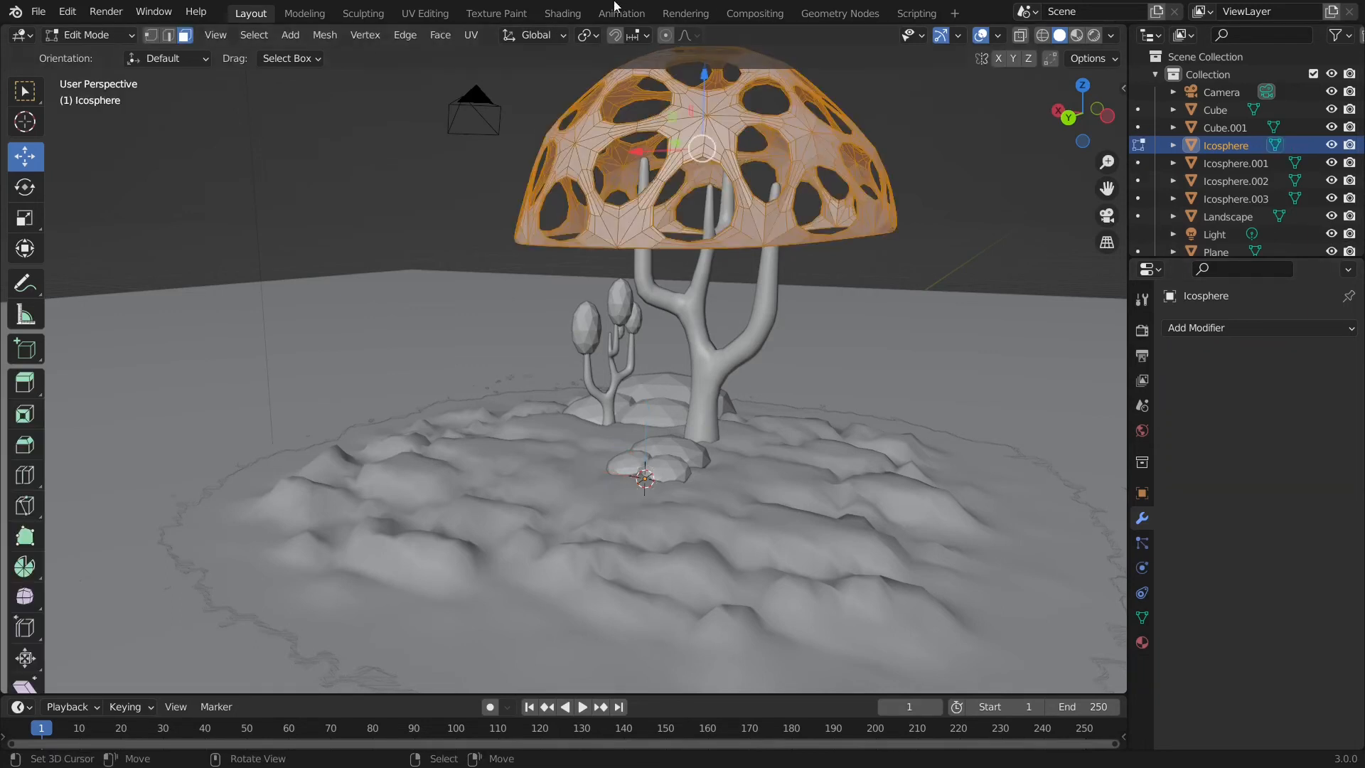
left_click(440, 35)
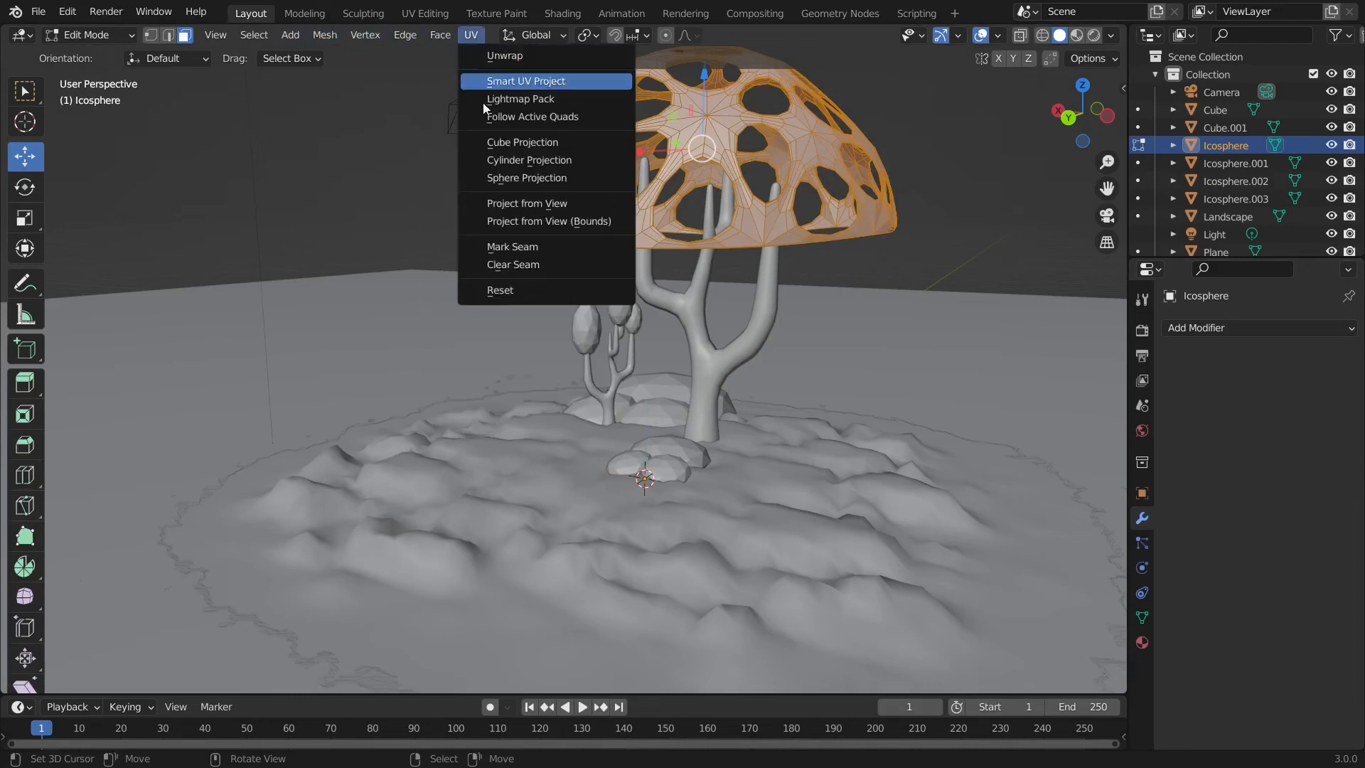
left_click(440, 36)
left_click(506, 361)
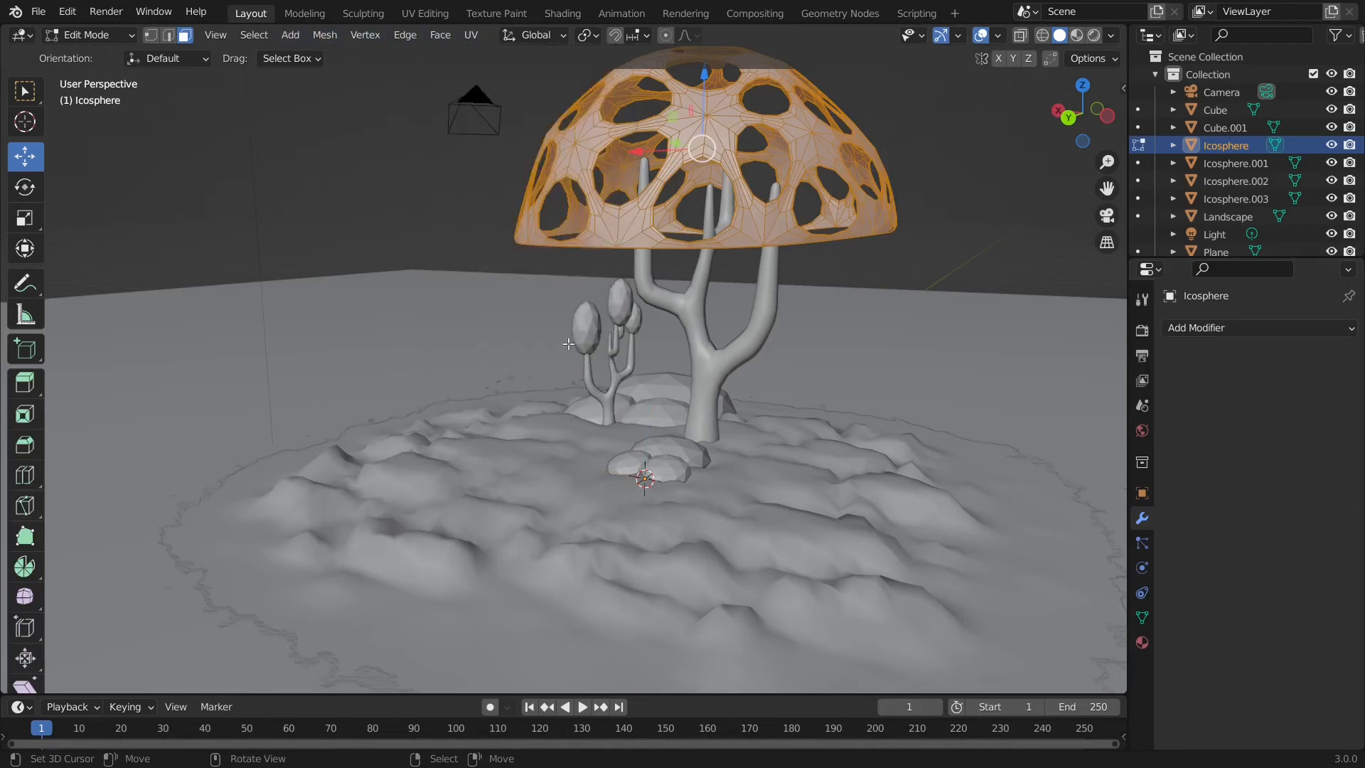
key("q")
key("Tab")
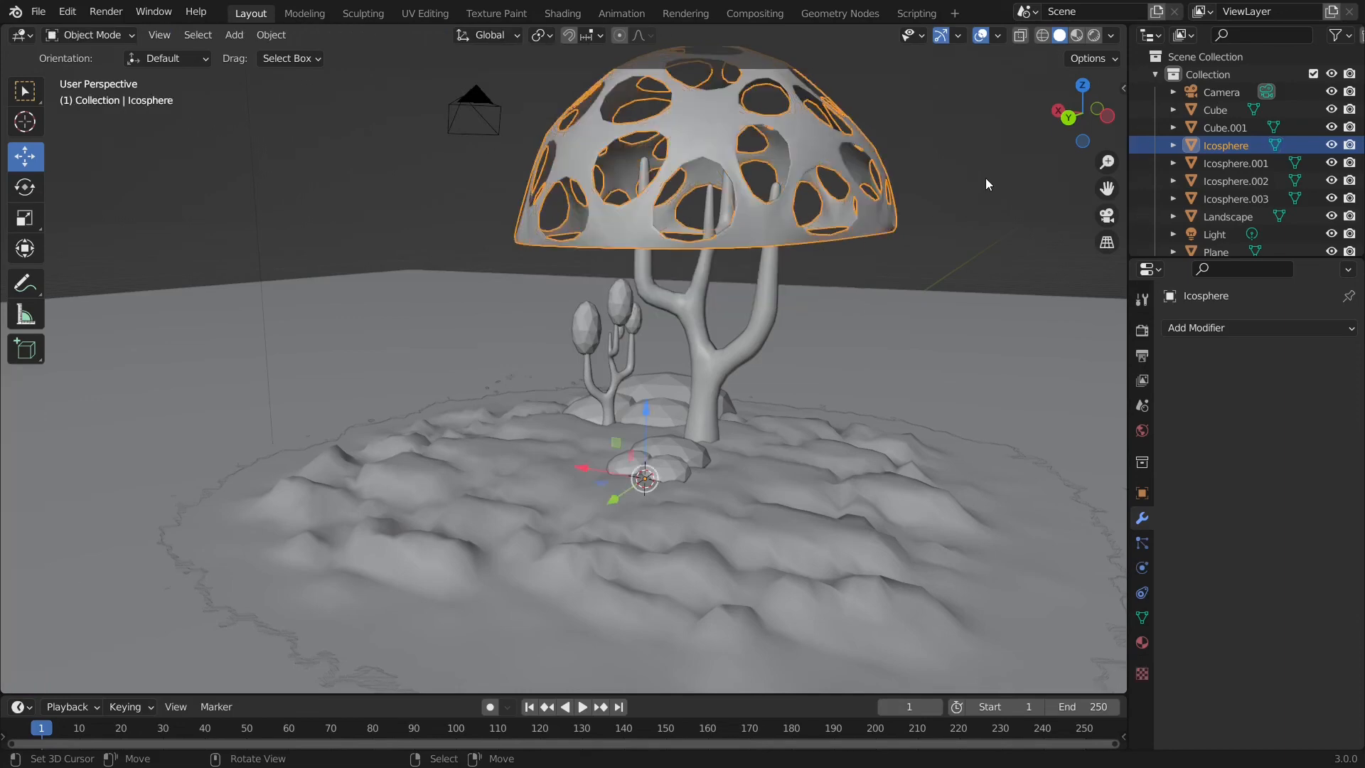
- Select the landscape mesh, shade its faces smooth in Edit Mode, and return to Object Mode
scroll(986, 181, "down", 2)
middle_click_drag(986, 178, 877, 218)
scroll(599, 498, "up", 2)
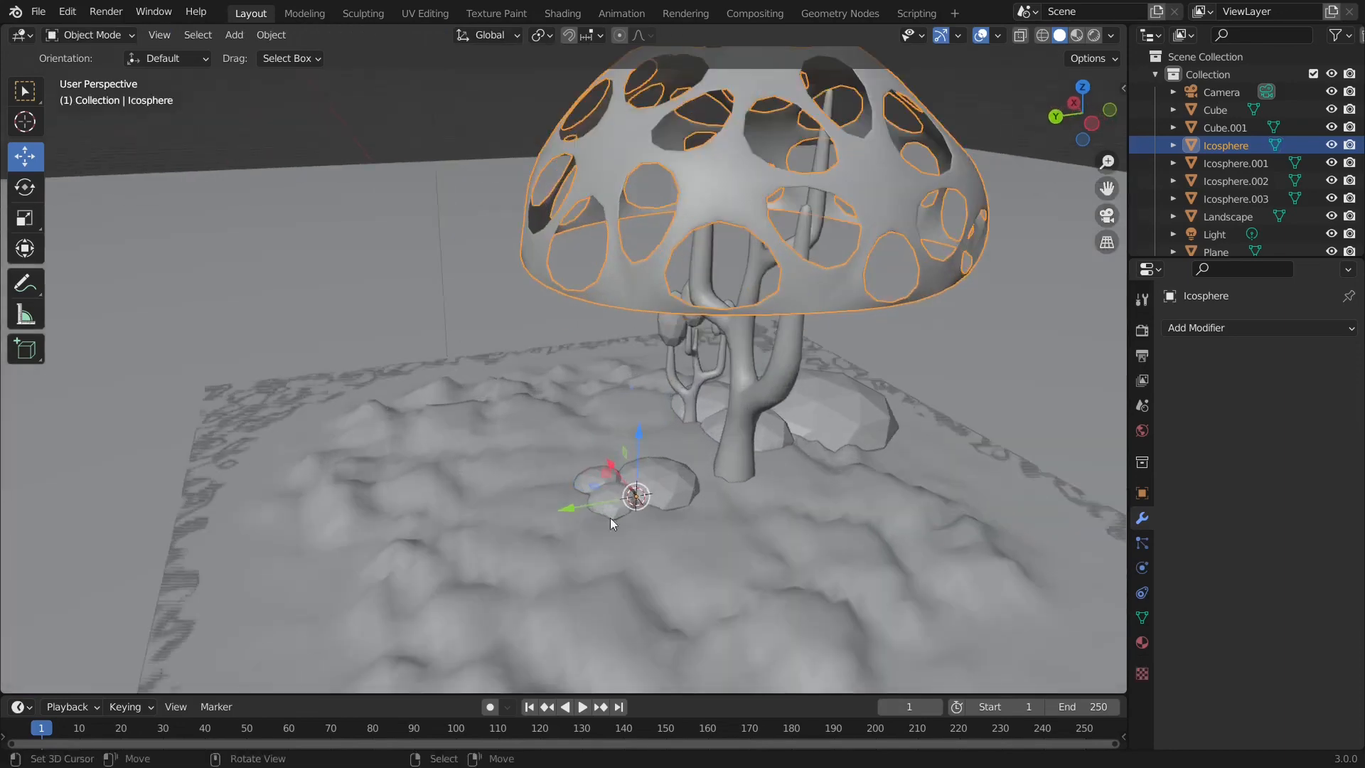
right_click(637, 565)
key("Tab")
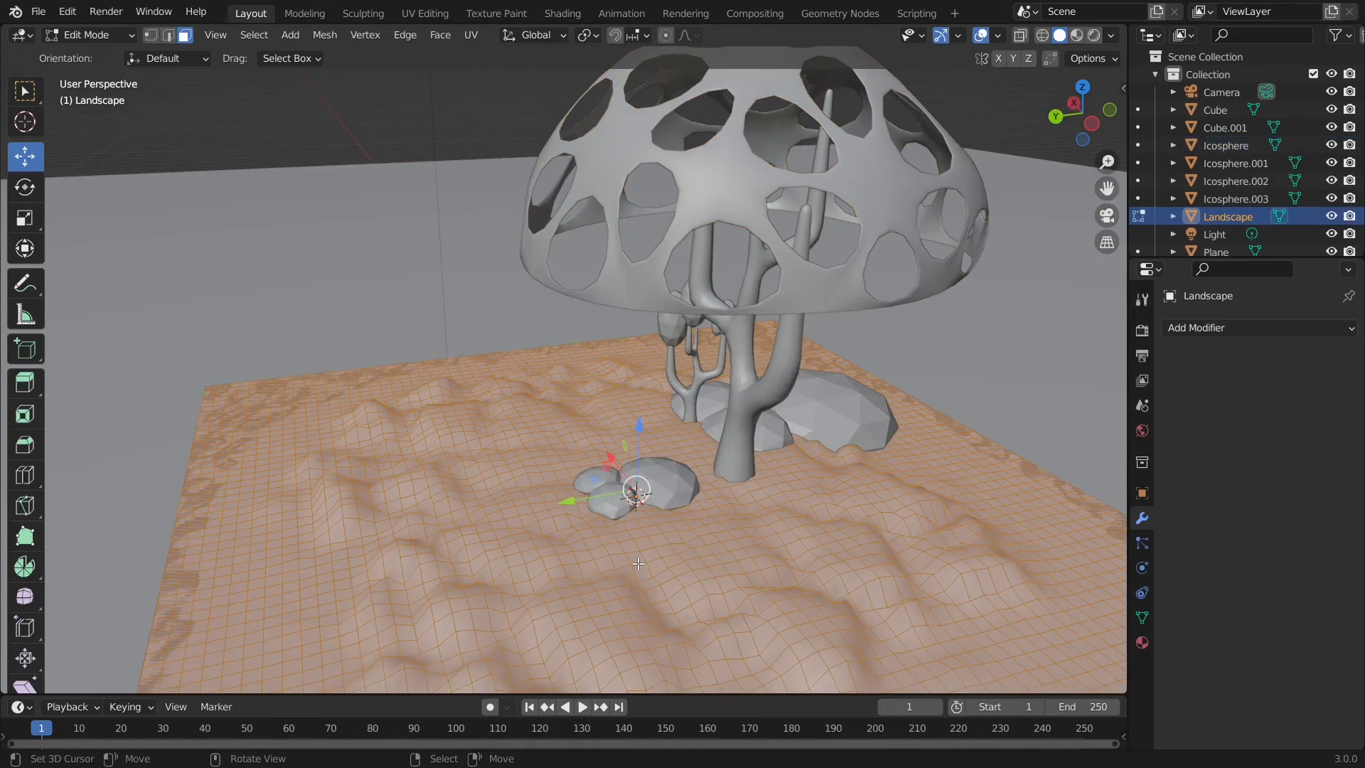
left_click(441, 36)
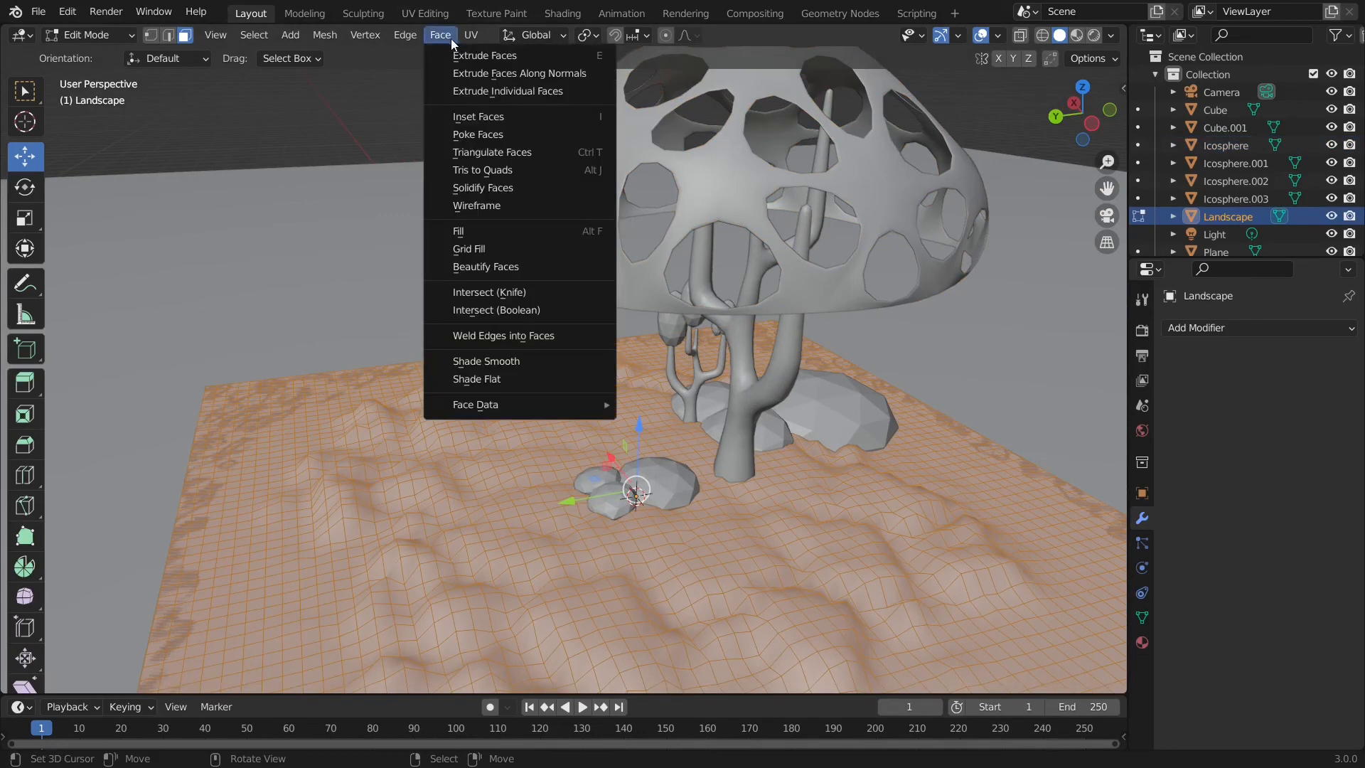
left_click(494, 361)
key("Tab")
- Select the large trunk together with its perforated dome, duplicate them, and move the copy along Y toward the terrain's edge
scroll(883, 229, "down", 6)
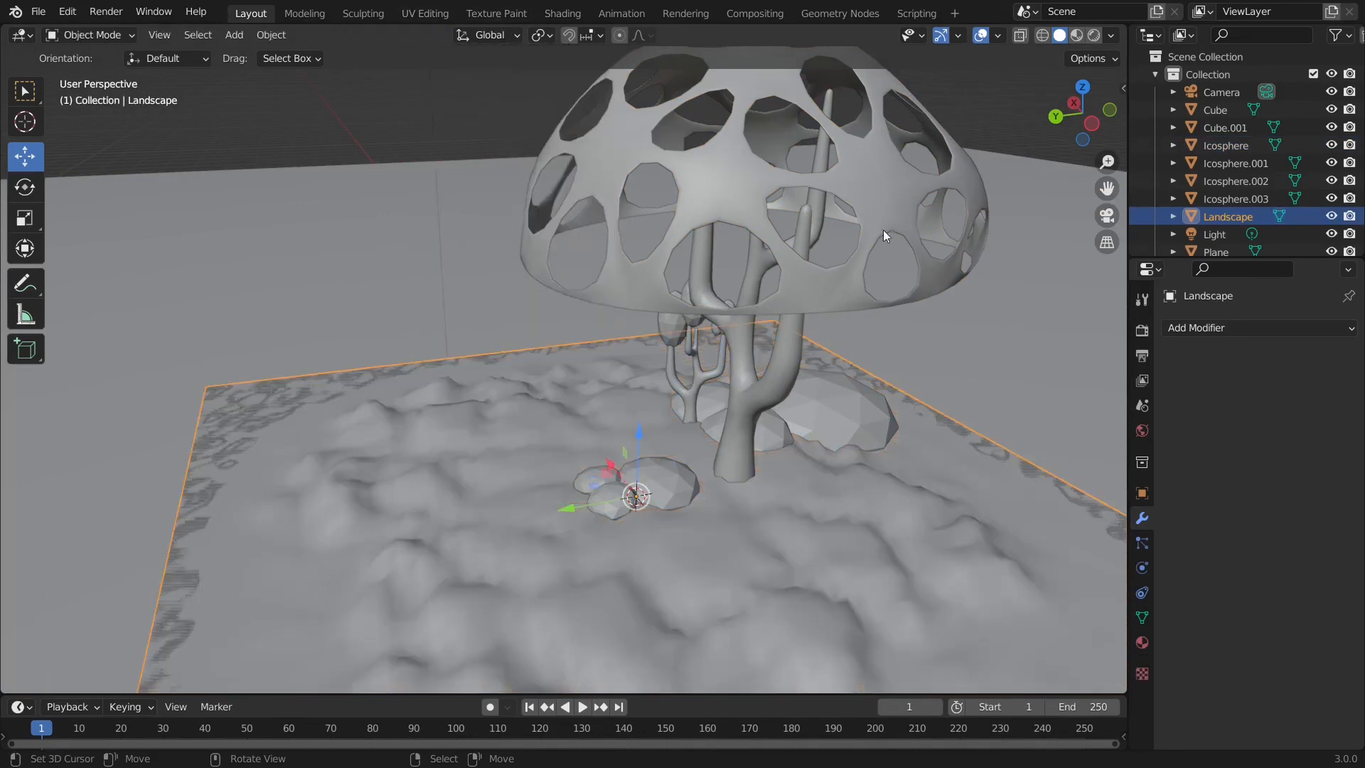
middle_click_drag(923, 215, 979, 237)
scroll(770, 237, "up", 3)
middle_click_drag(759, 288, 876, 316)
middle_click_drag(635, 355, 577, 312)
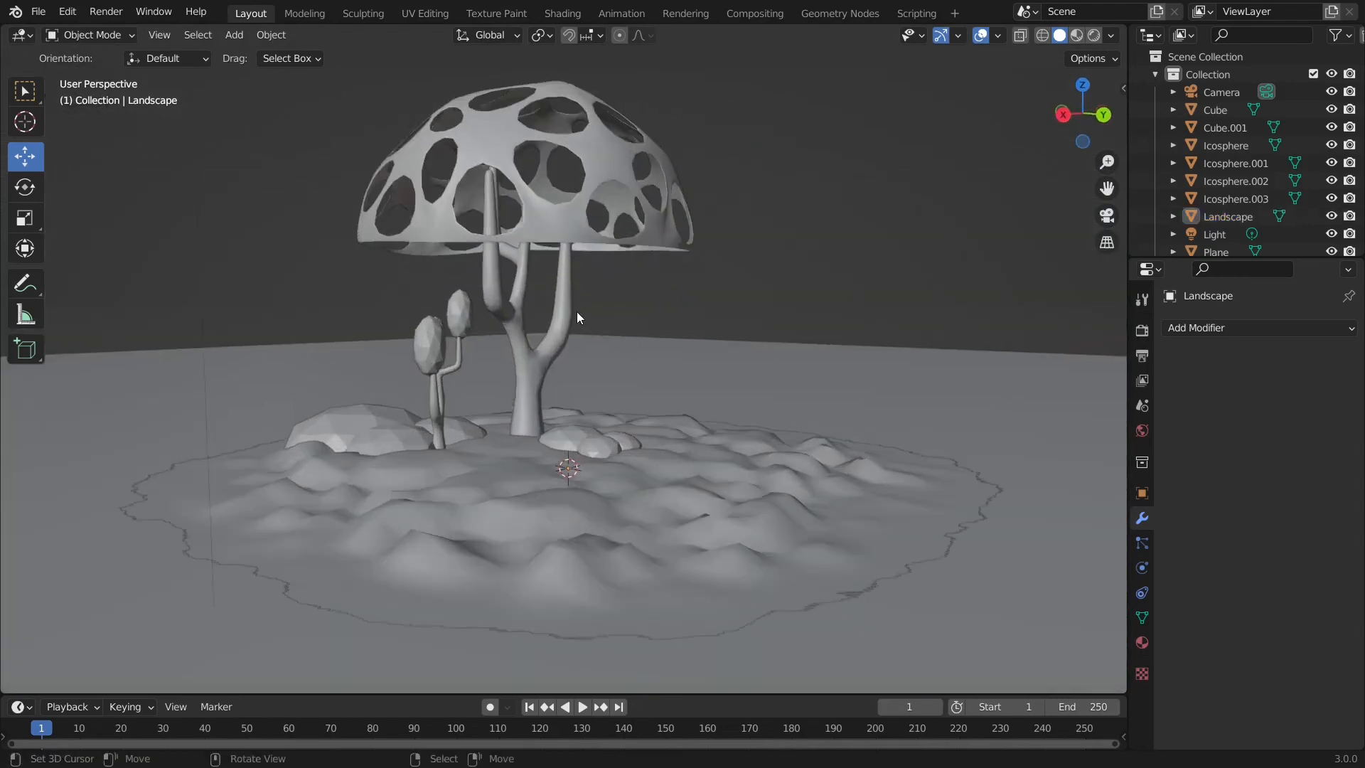
left_click(577, 311)
left_click(581, 226, "shift")
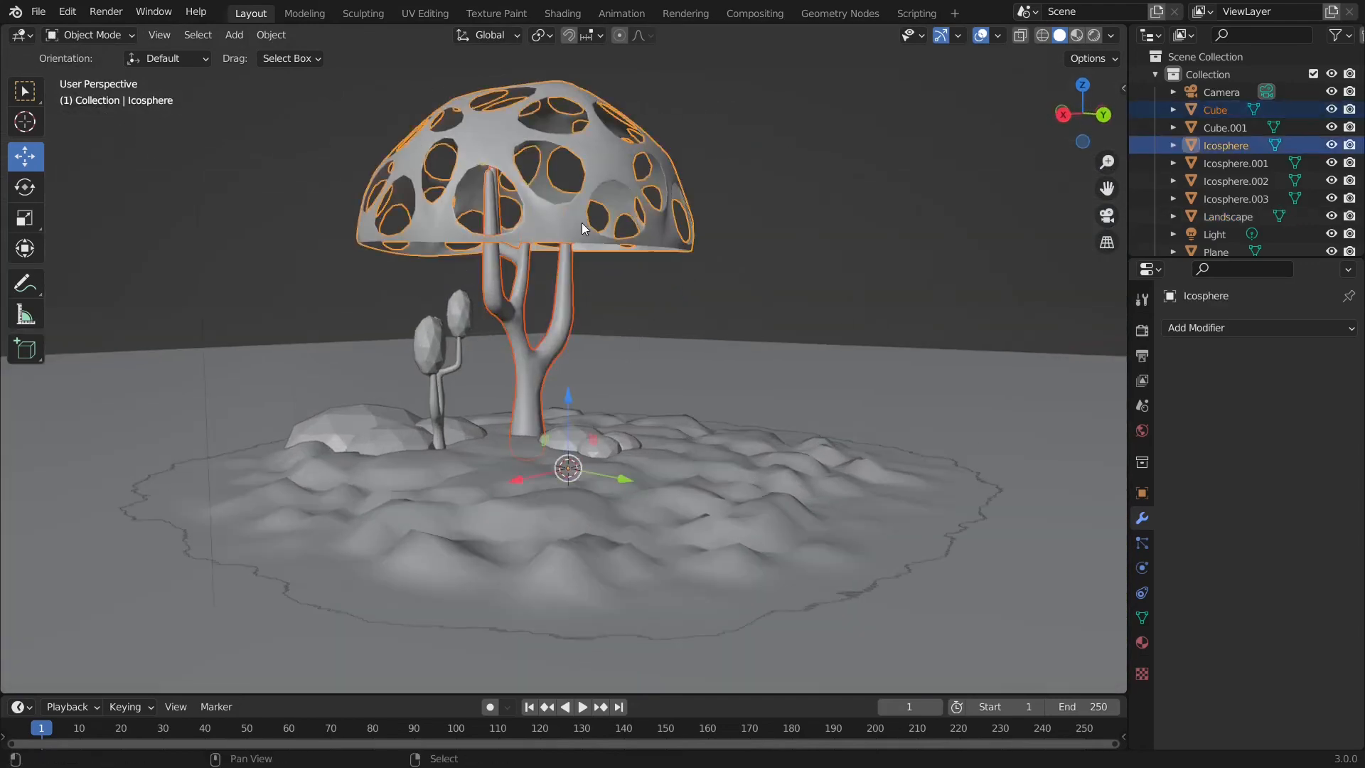
key("shift+d")
right_click(582, 228)
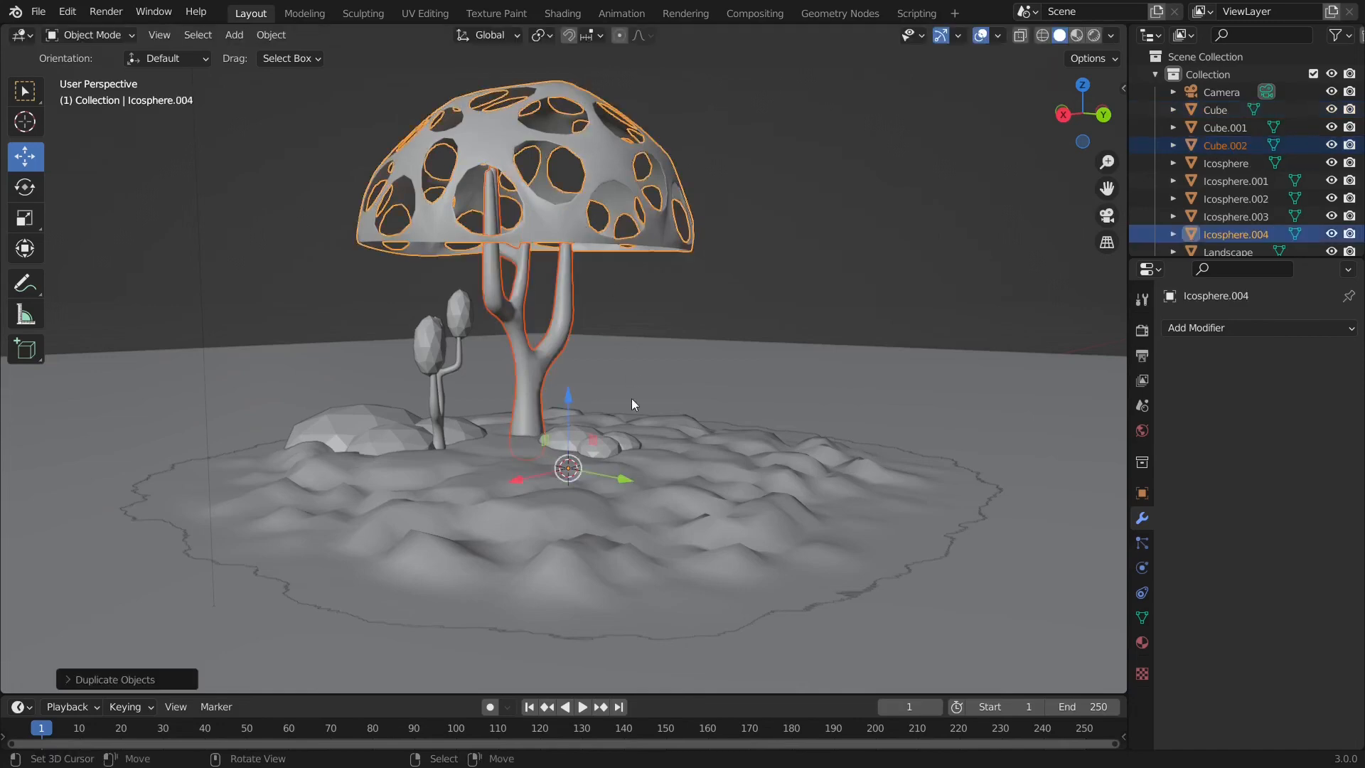
key("g")
key("y")
left_click(898, 552)
scroll(998, 535, "down", 4)
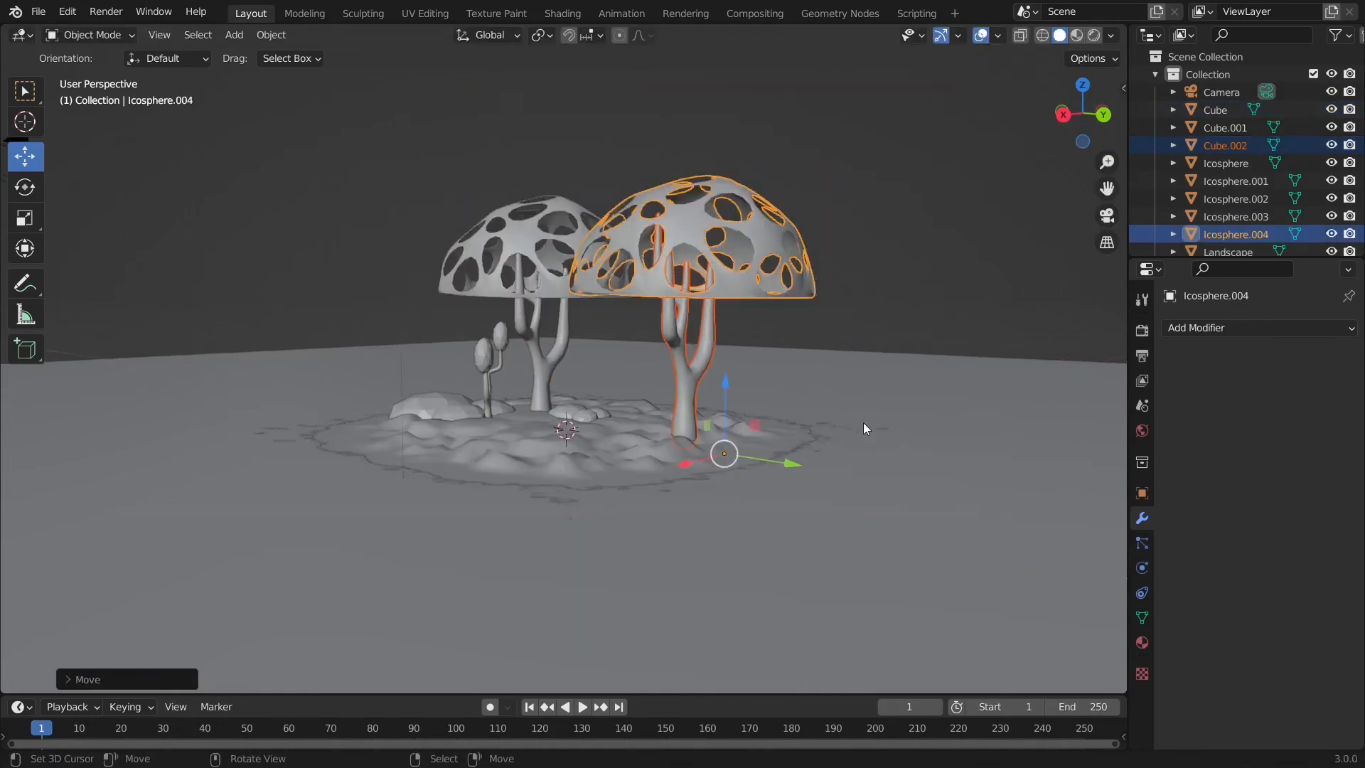
- Rotate the duplicated dome tree about the Z axis and move it back along Y onto the terrain
key("r")
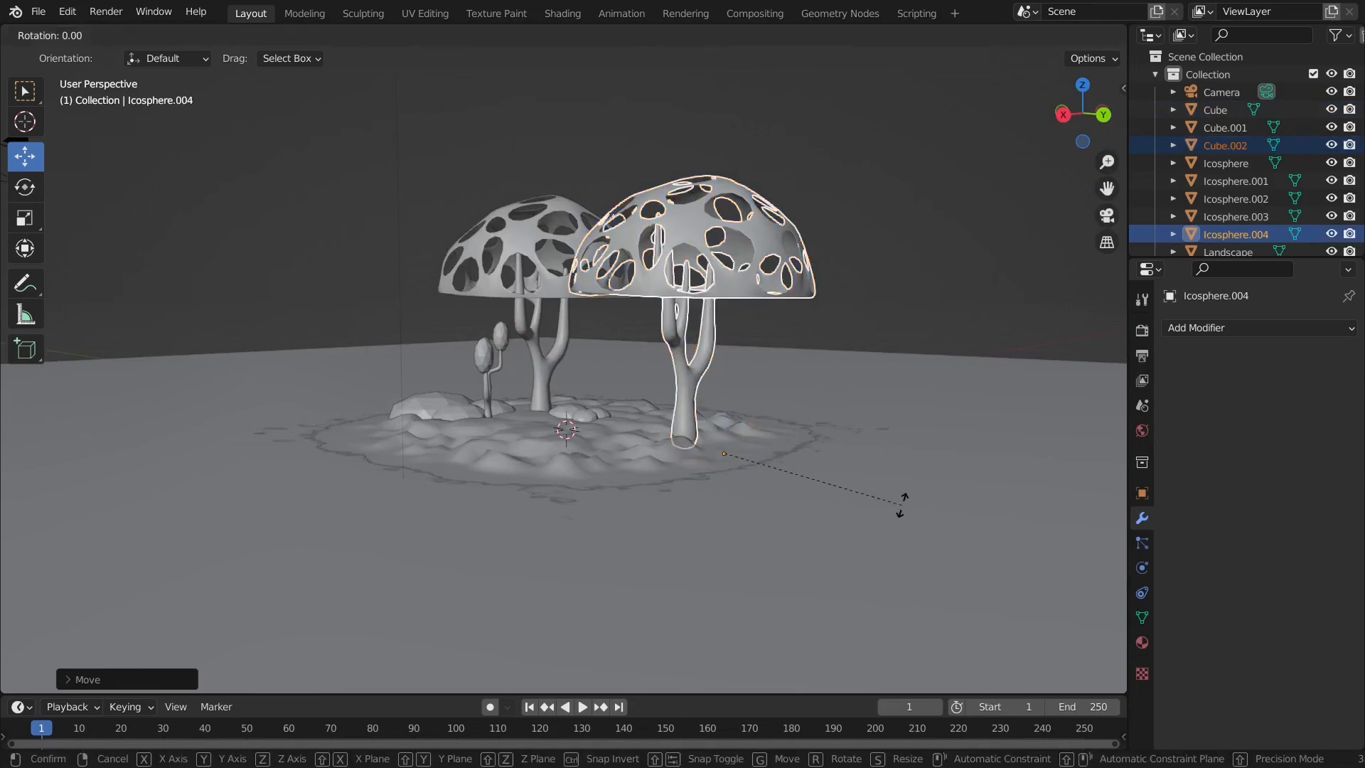
key("z")
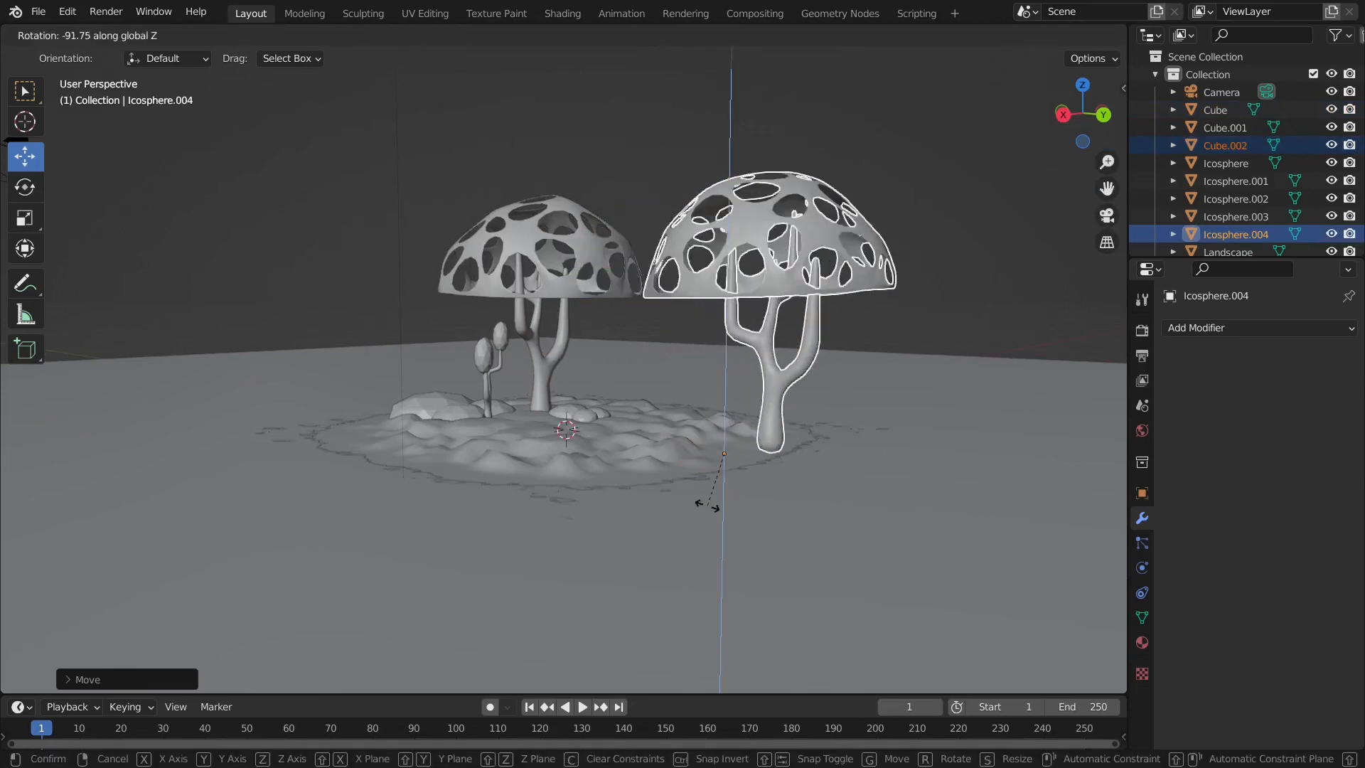
left_click(664, 488)
key("g")
key("y")
left_click(647, 435)
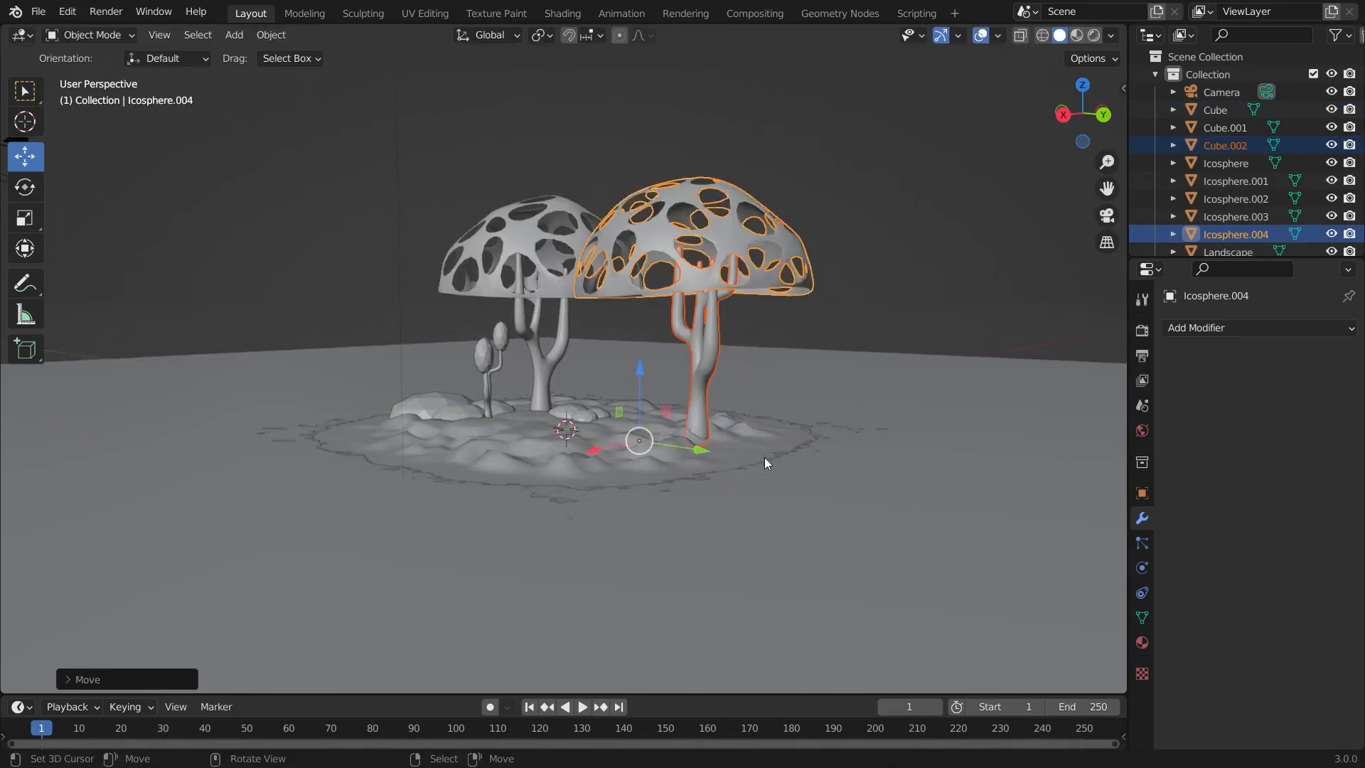
- Scale the duplicated dome tree down to a small tree and move it about 1.1 m along Y toward the large tree
middle_click_drag(765, 458, 908, 474)
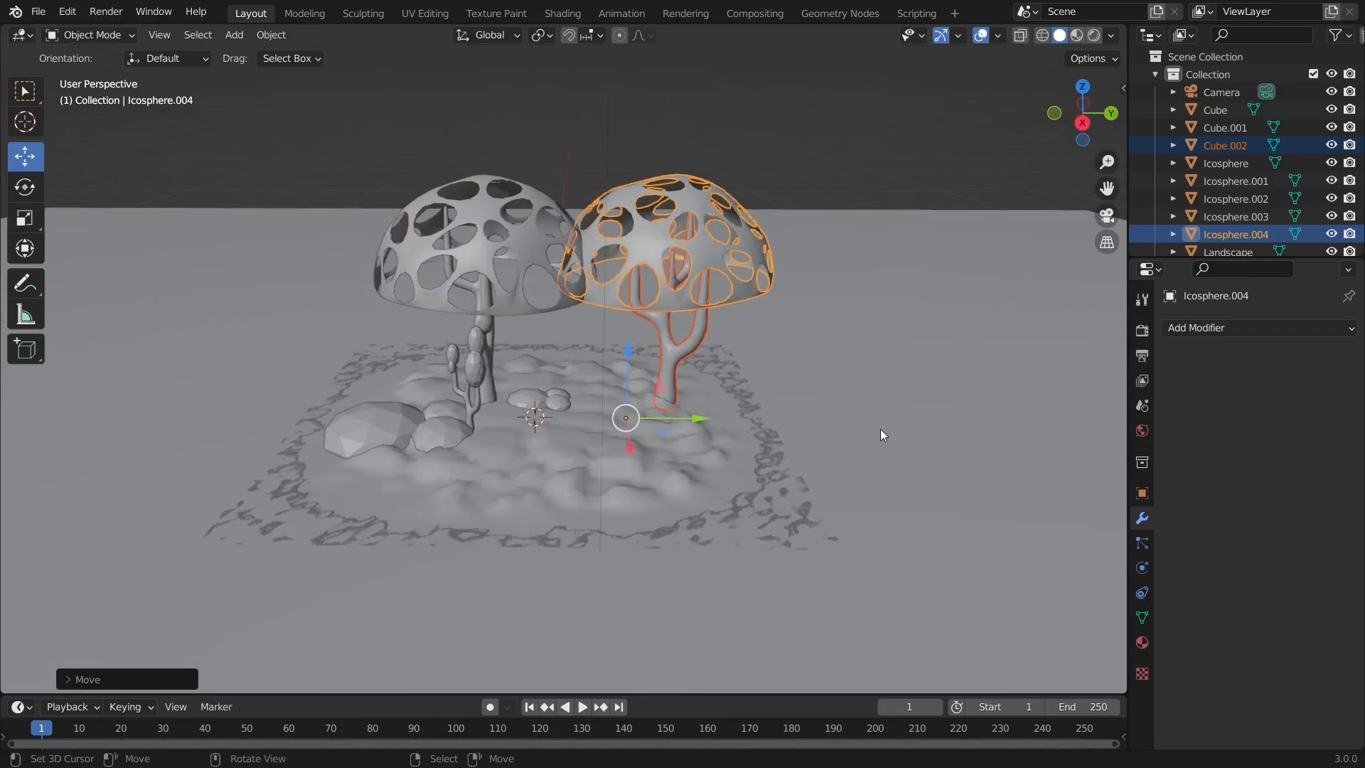
key("s")
left_click(775, 430)
key("s")
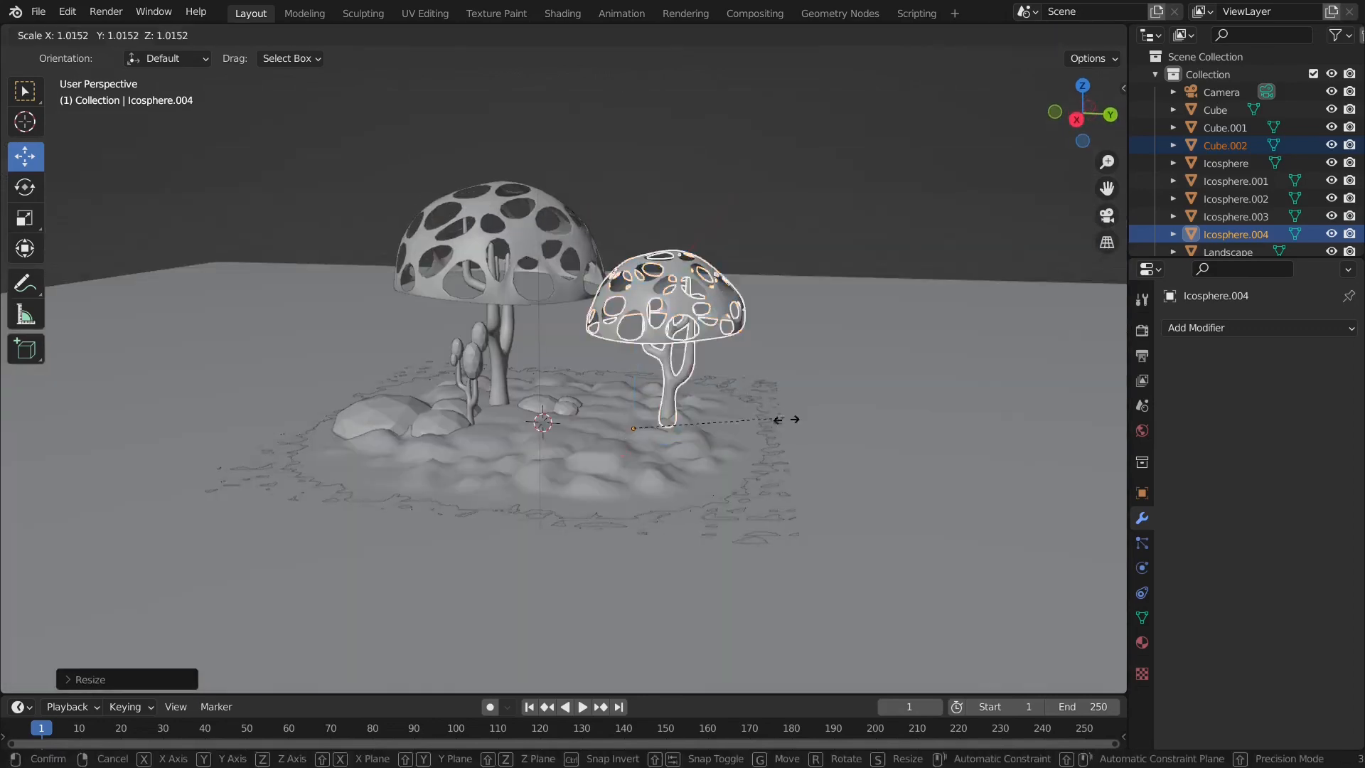
left_click(726, 430)
key("g")
key("y")
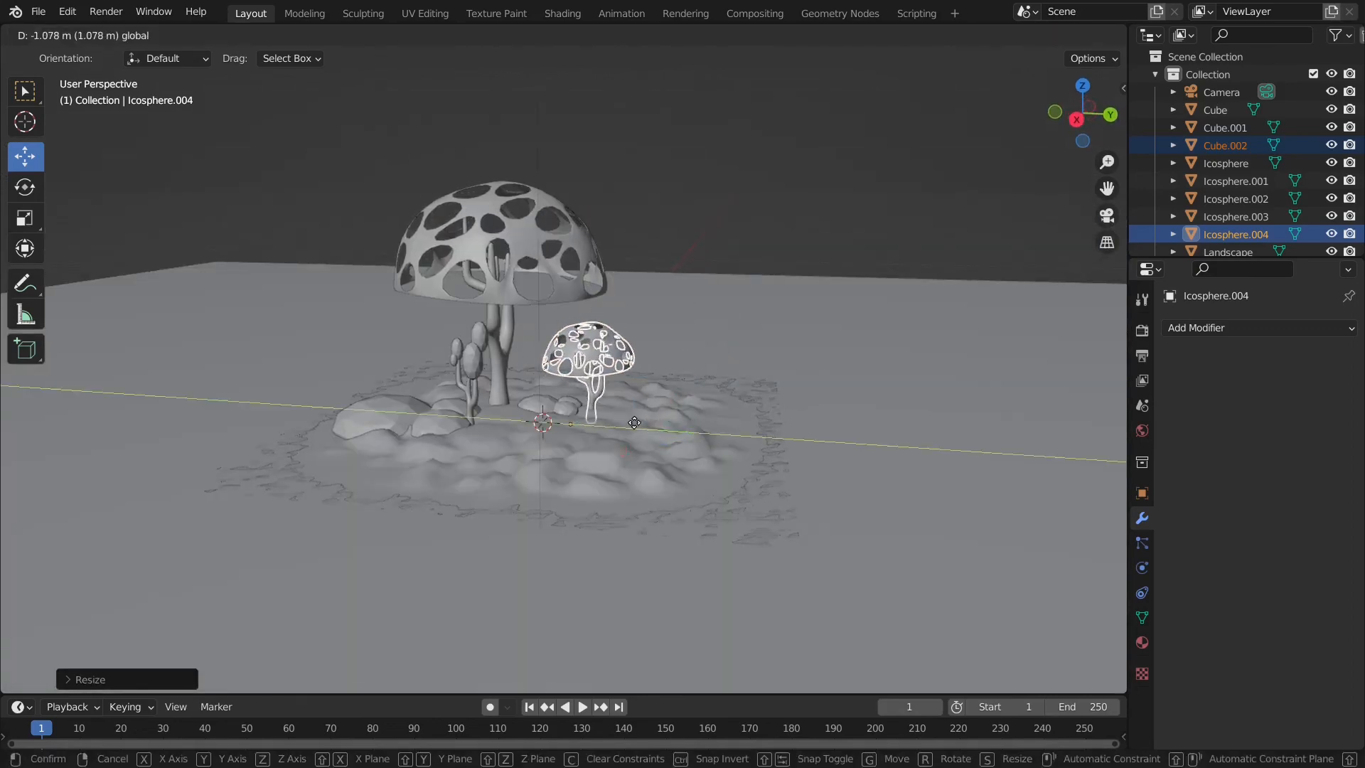
left_click(633, 429)
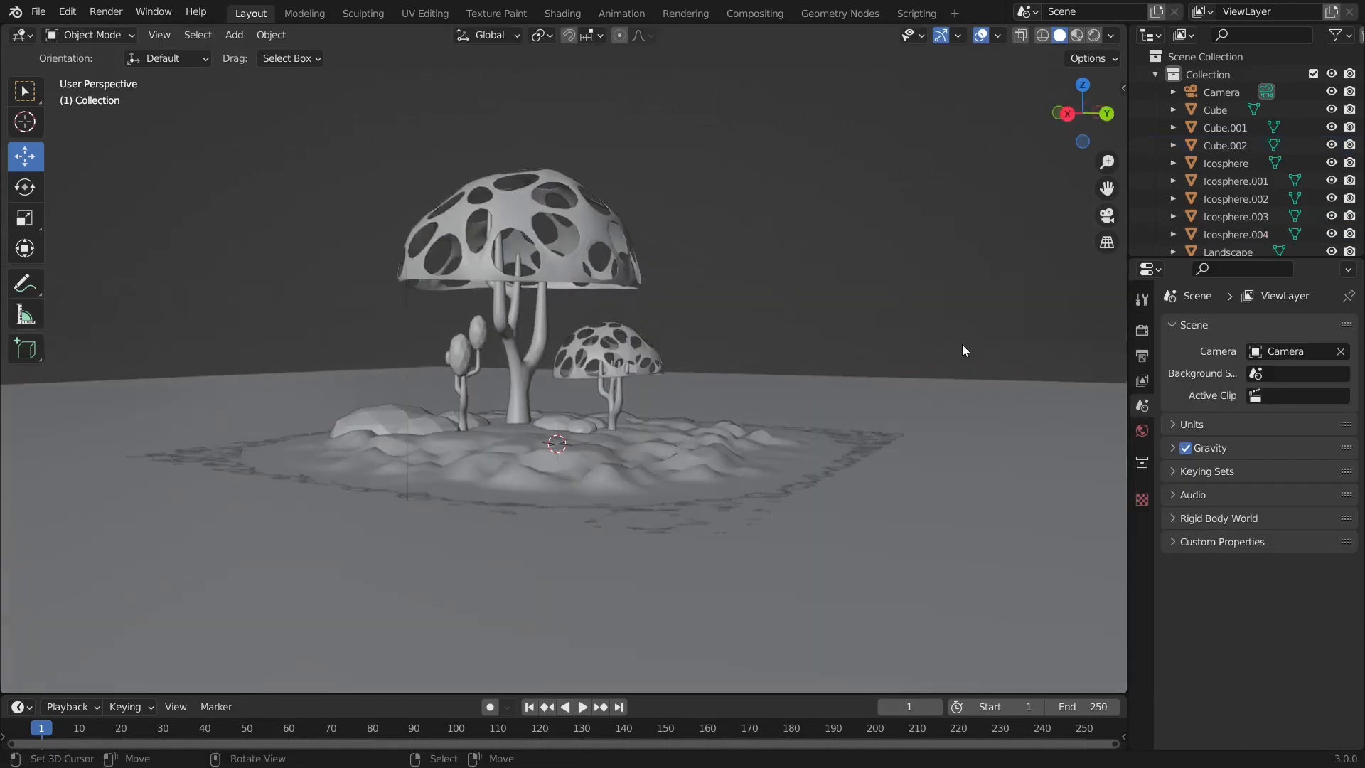
- Switch the viewport to rendered shading and set the render engine to Cycles
middle_click_drag(661, 426, 800, 370)
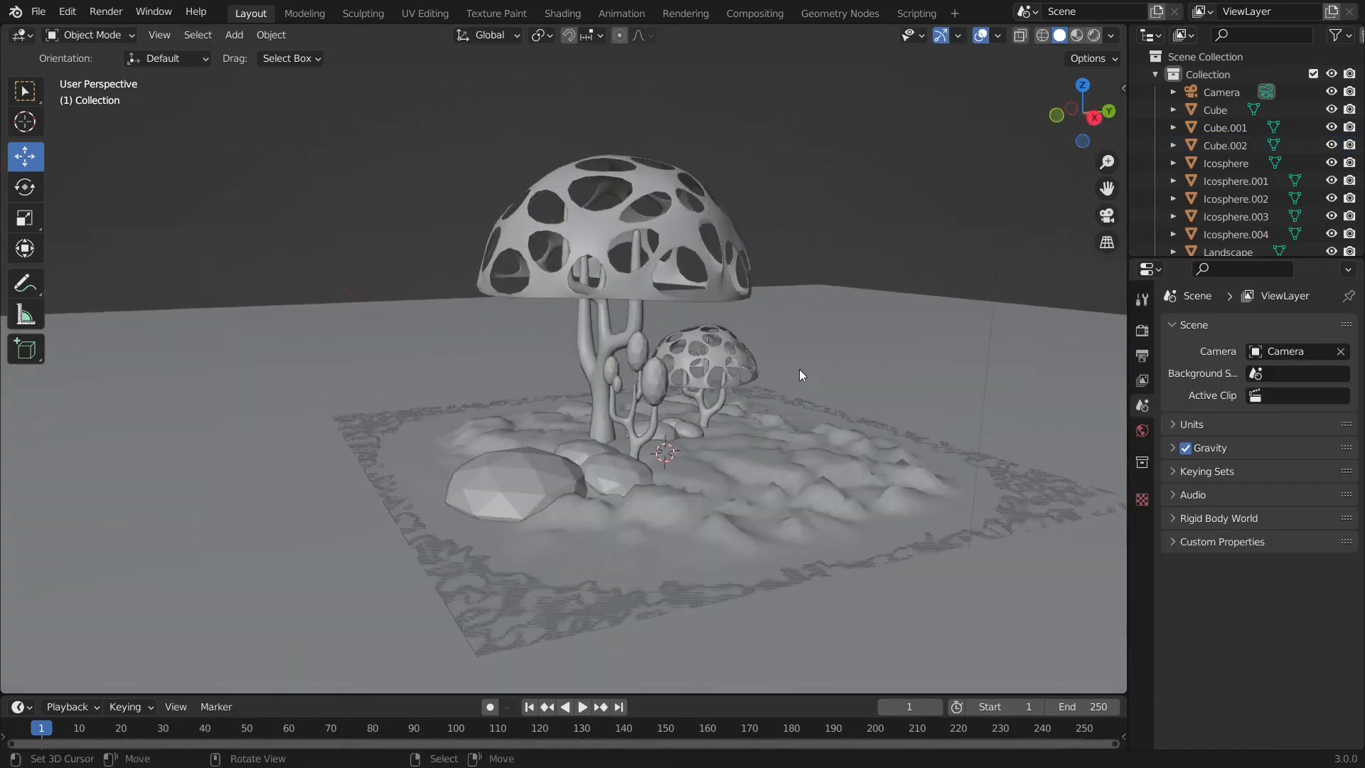
left_click(1095, 36)
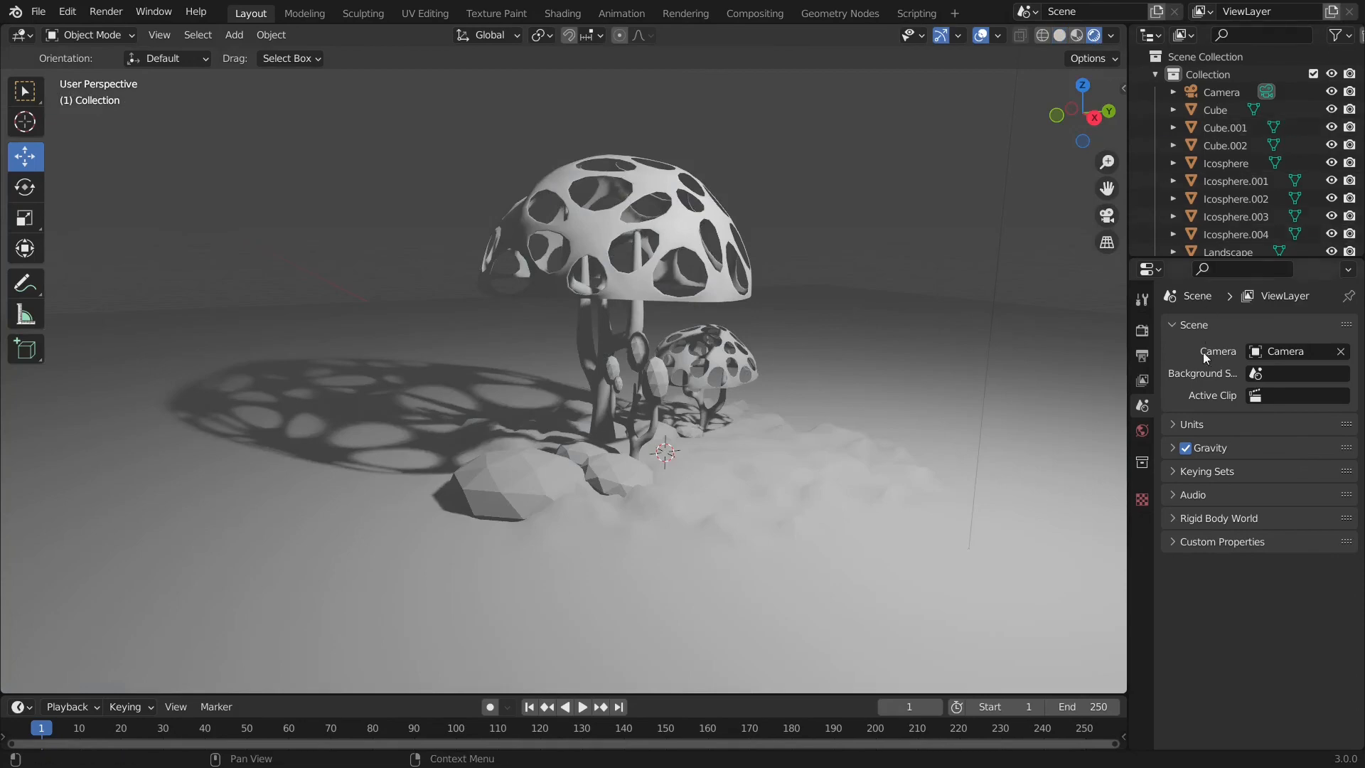
left_click(1143, 333)
left_click(1267, 328)
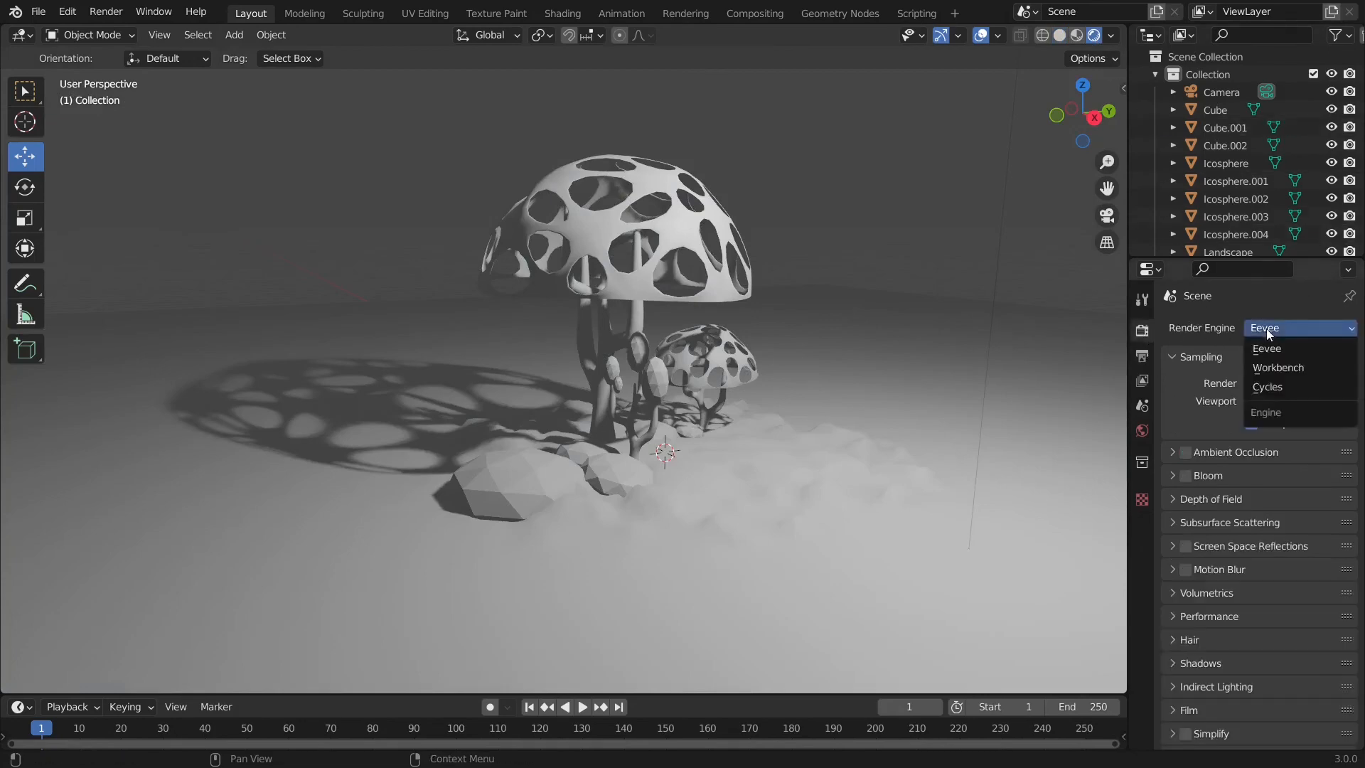
left_click(1283, 387)
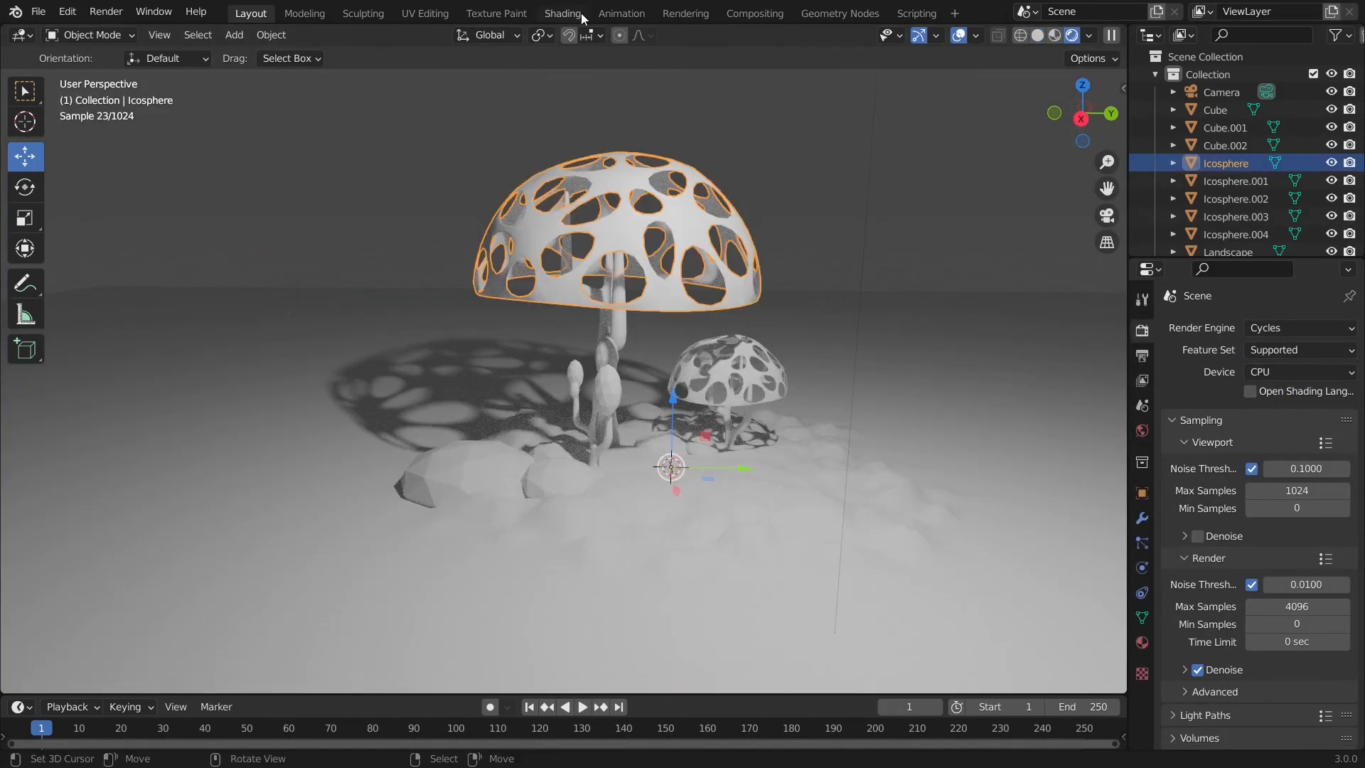
- In the Shading workspace, set the world background color to black and show the viewport in rendered shading
left_click(582, 13)
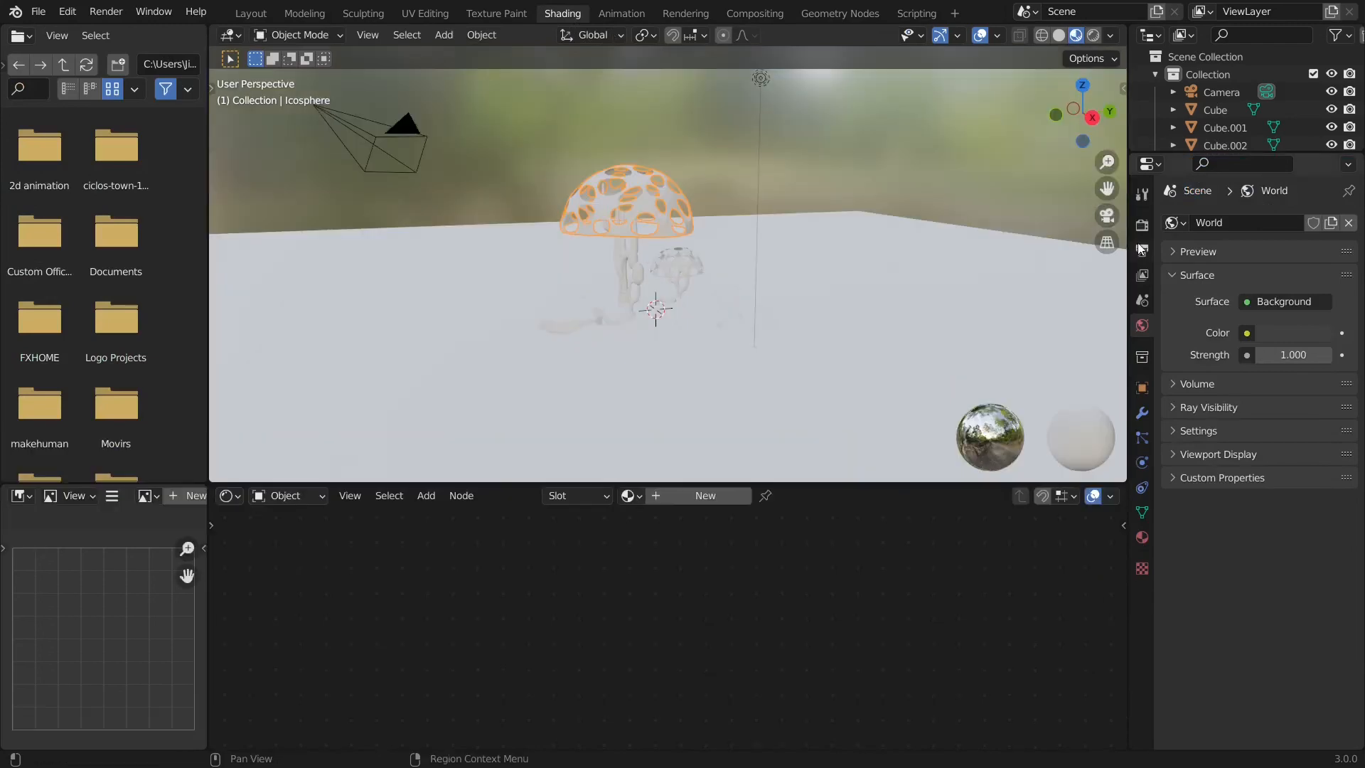
left_click(1287, 331)
left_click_drag(1321, 178, 1319, 207)
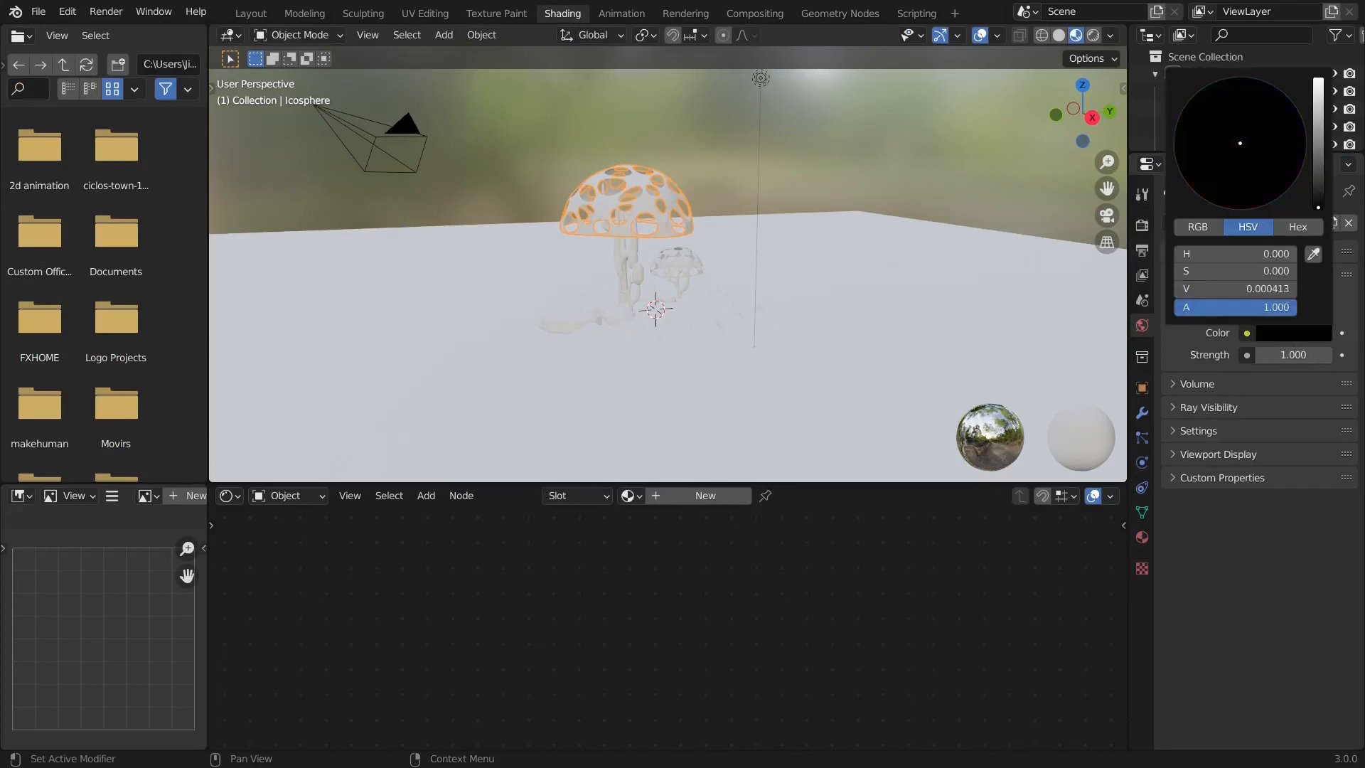
left_click(1095, 36)
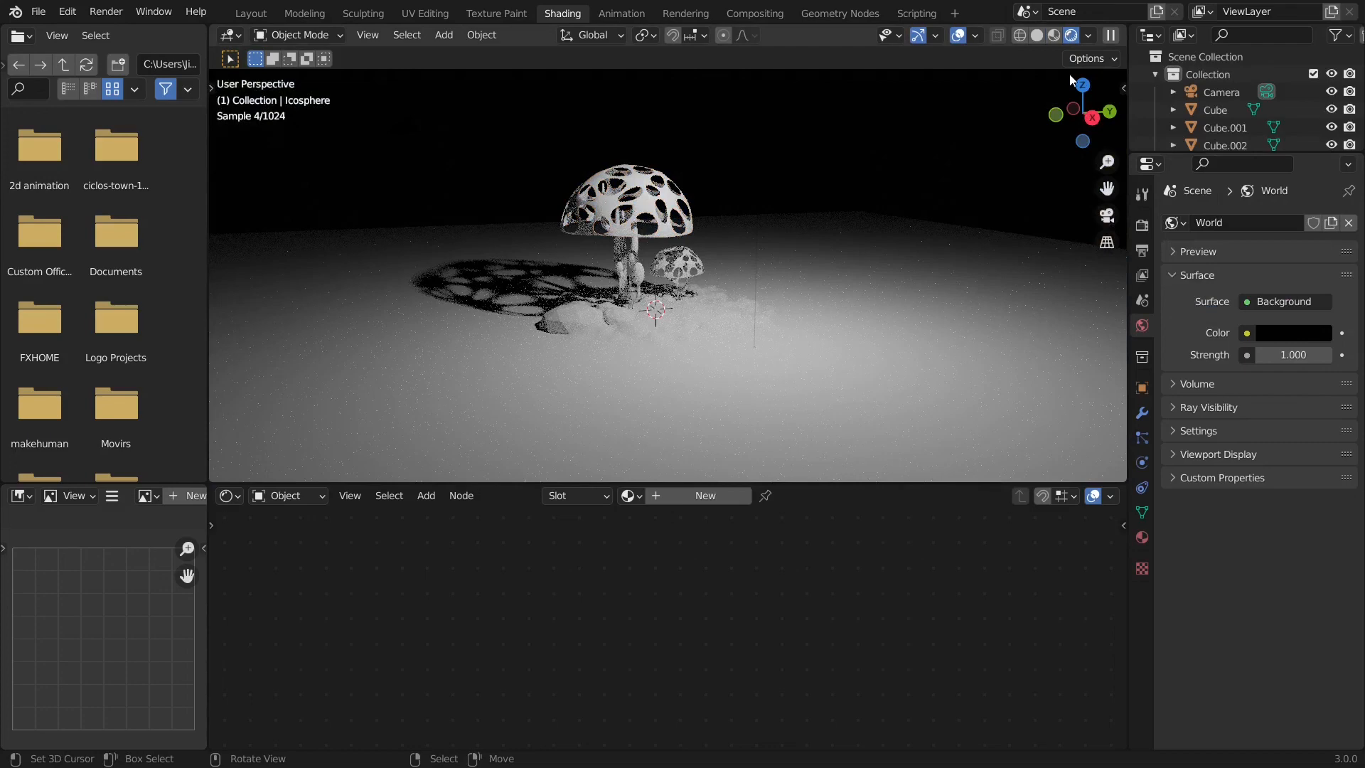
- Give the large perforated dome a new material, with a magenta Diffuse BSDF color and a saturated pinkish-red Principled BSDF base color
scroll(613, 252, "up", 1)
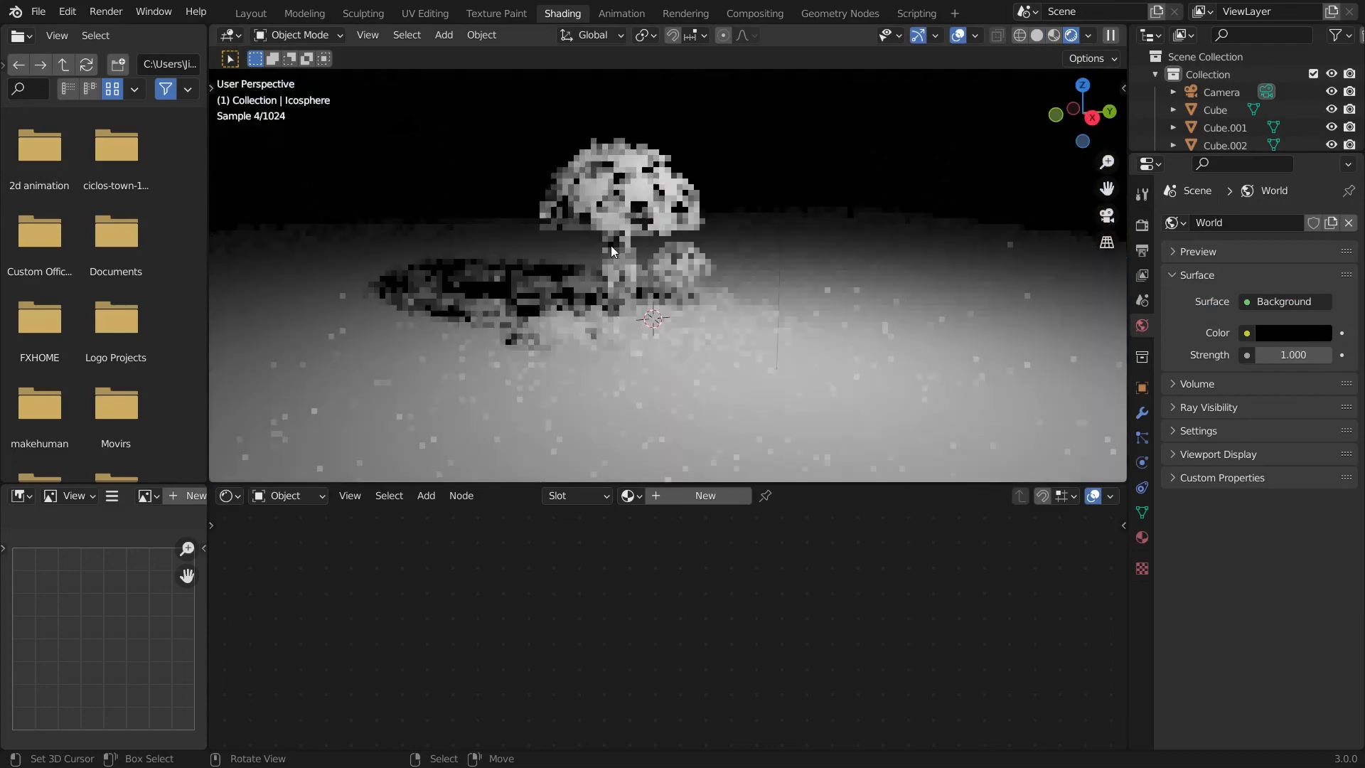
left_click(634, 177)
left_click(547, 670)
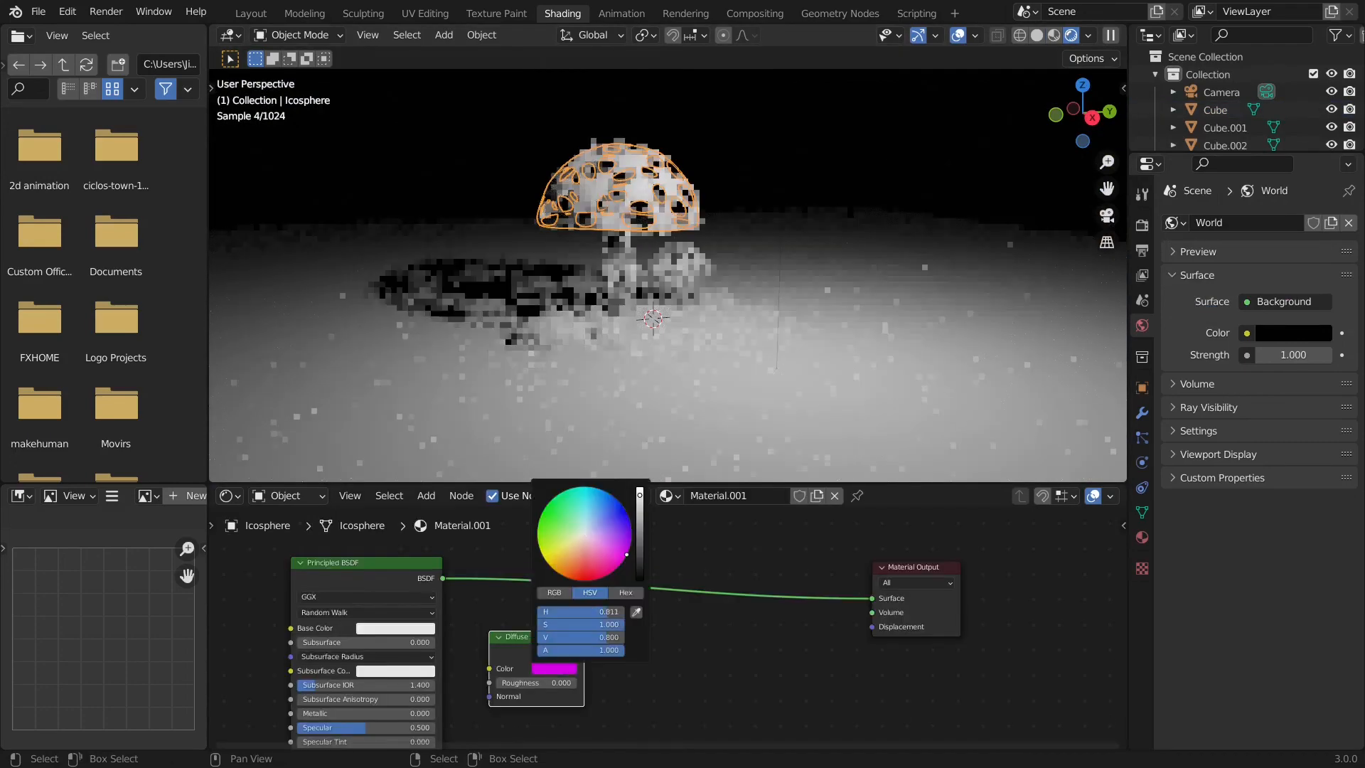
left_click(396, 629)
left_click(427, 537)
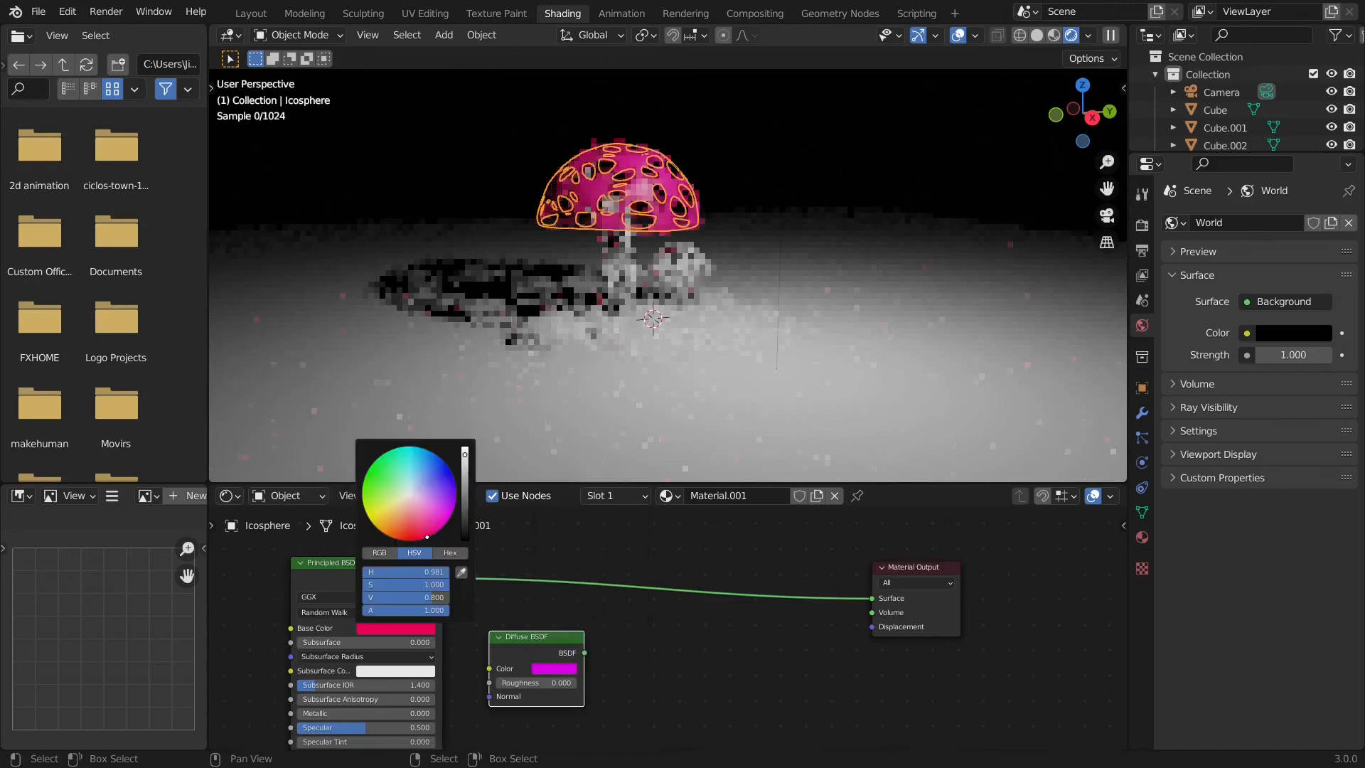
- Select the small perforated dome and assign it the existing material Material.001
left_click(681, 263)
left_click(629, 496)
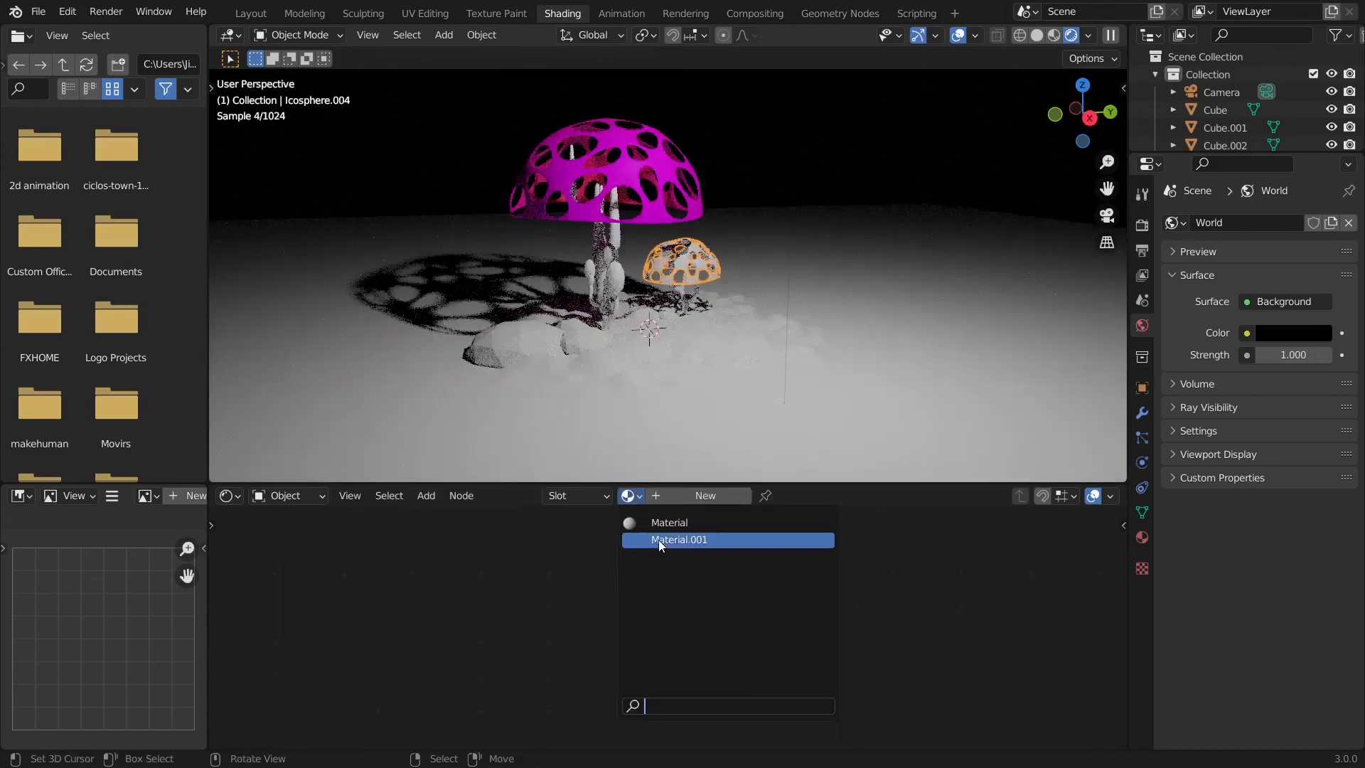